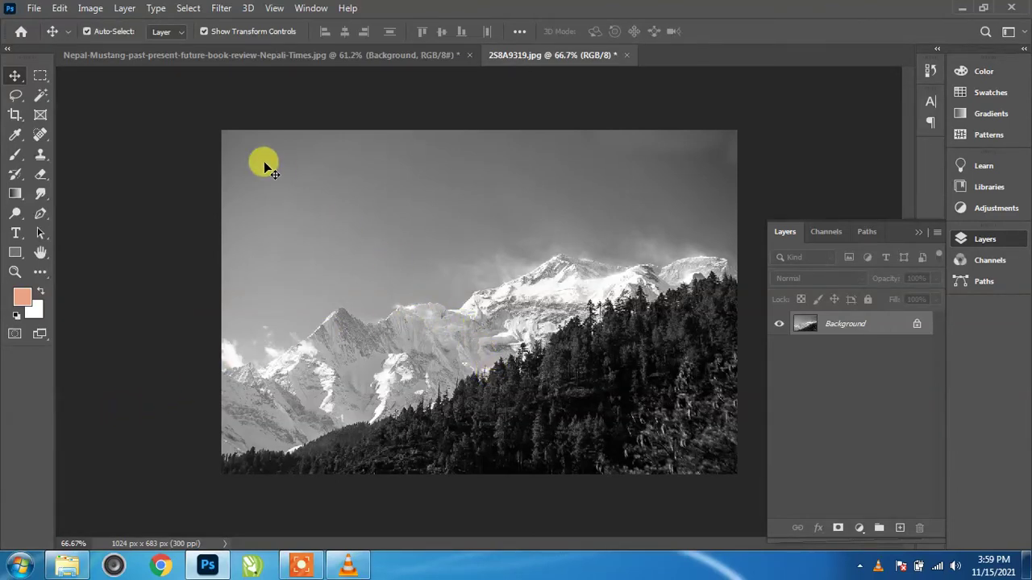
Add a blue (0036ff) Solid Color fill layer, Color Fill 1.
left_click(854, 529)
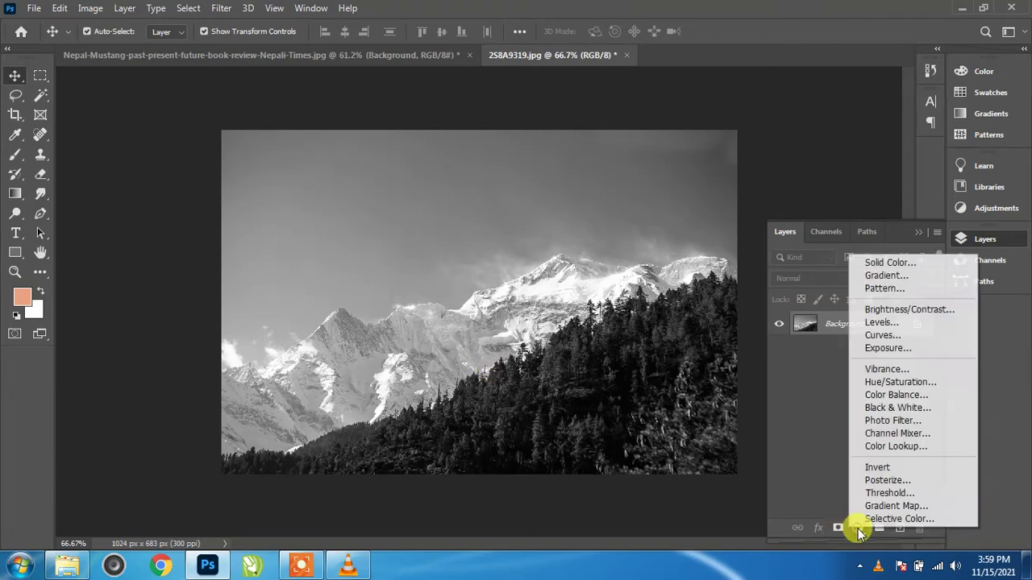
left_click(905, 264)
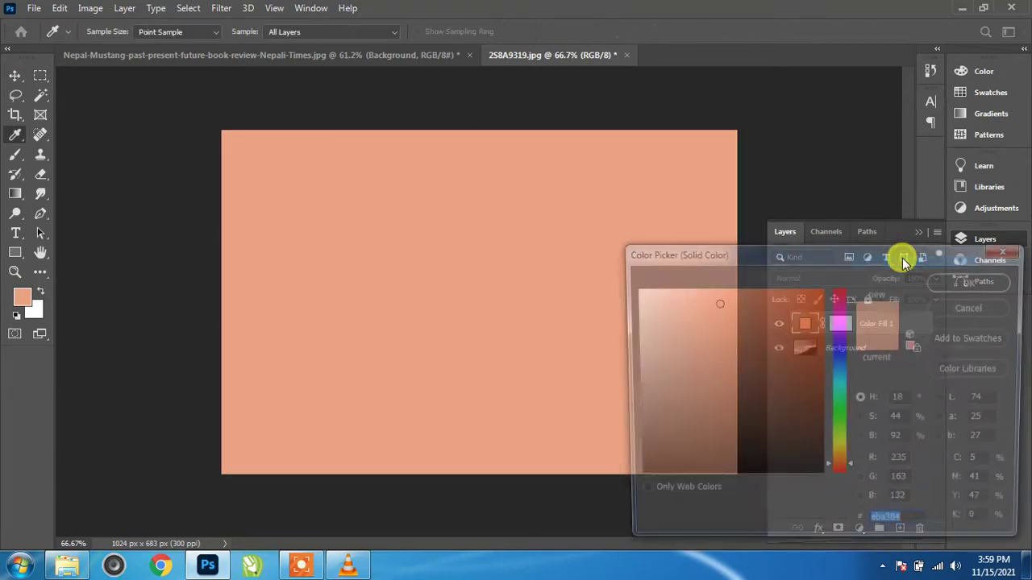
left_click_drag(802, 341, 830, 266)
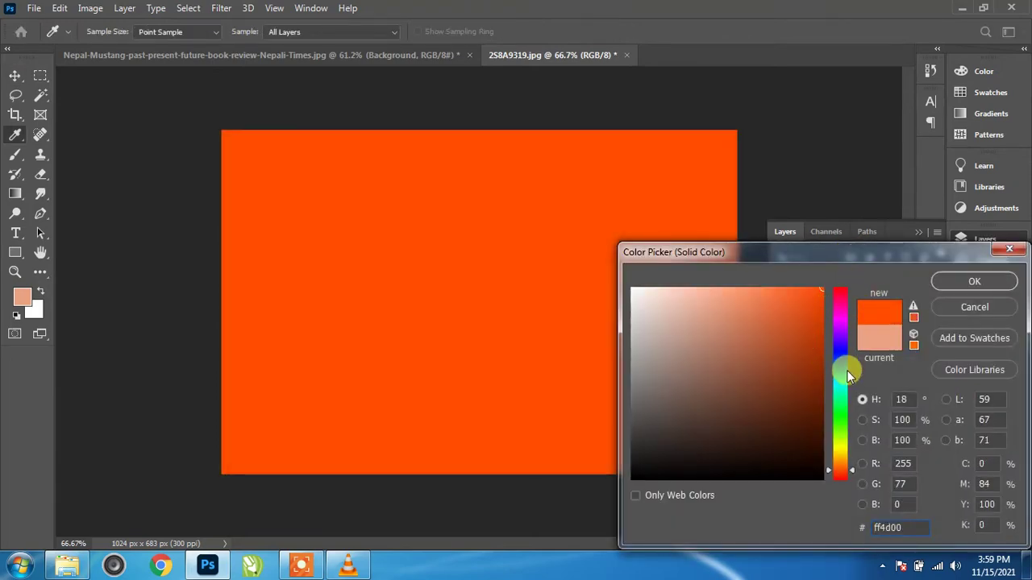
left_click_drag(846, 370, 843, 358)
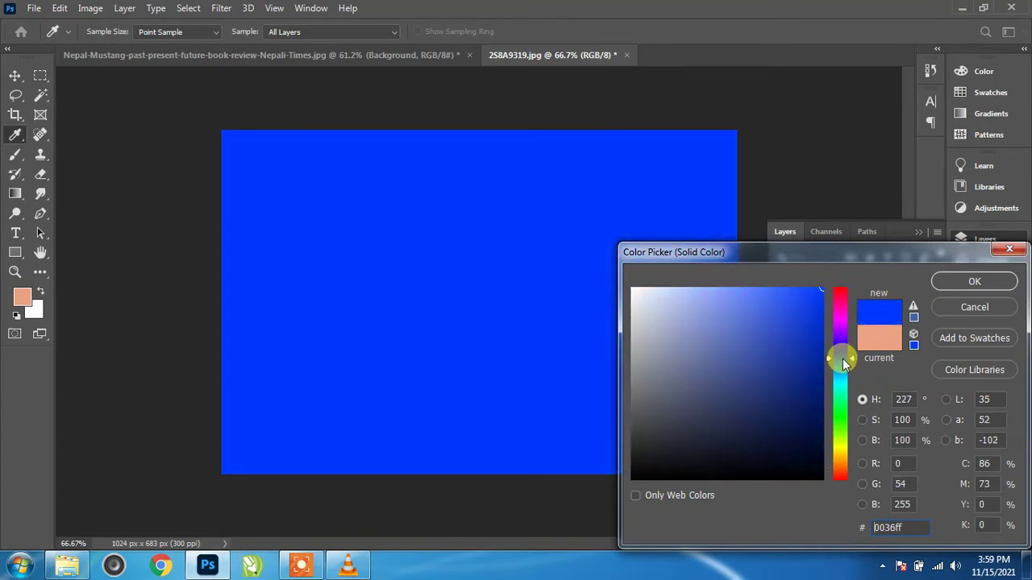
left_click(946, 283)
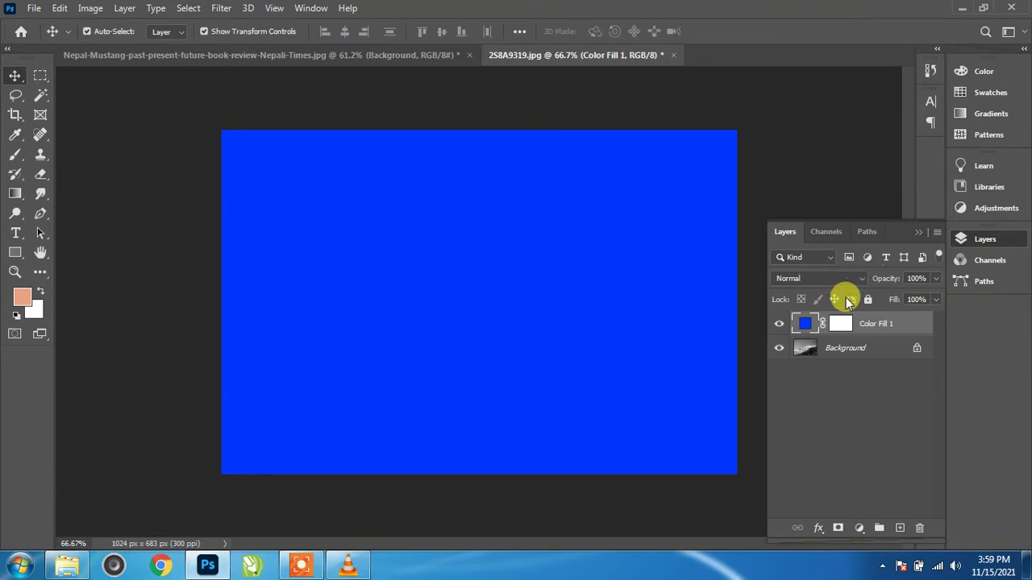
Set Color Fill 1 to the Color blend mode and target its mask.
left_click(845, 278)
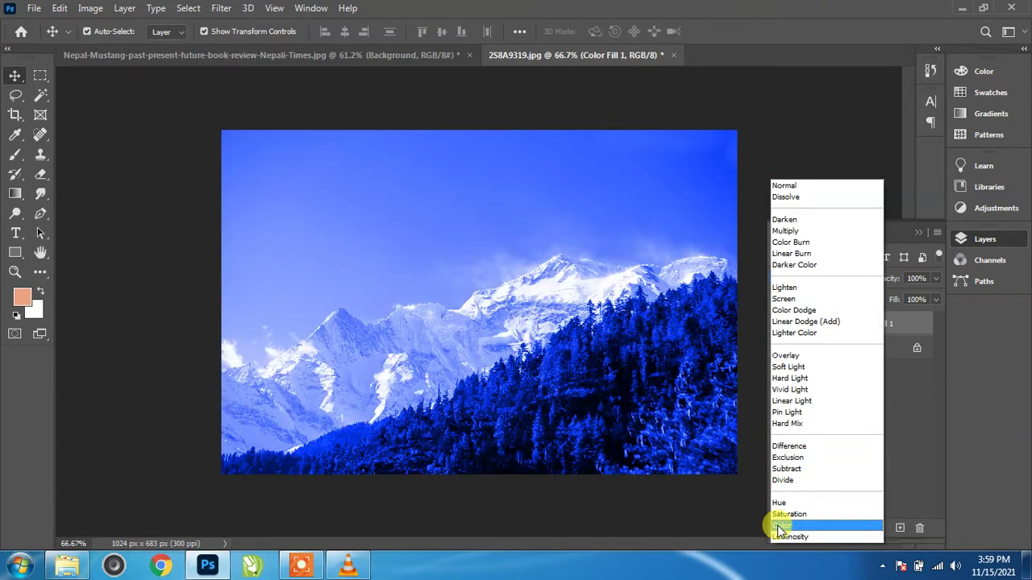
left_click(777, 525)
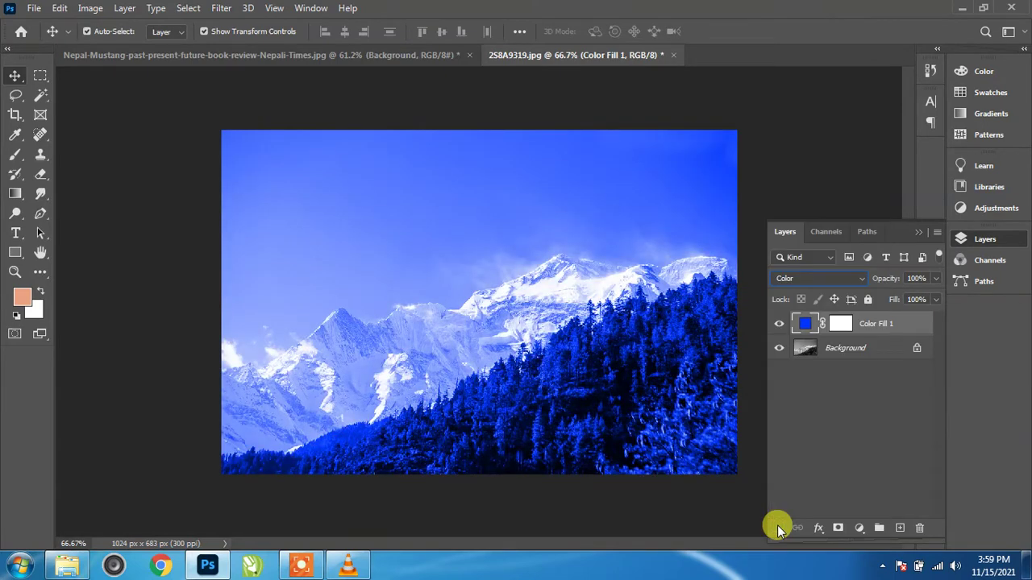
left_click(843, 326)
Invert the Color Fill 1 mask and paint the sky white with a 250 px brush.
left_click(87, 9)
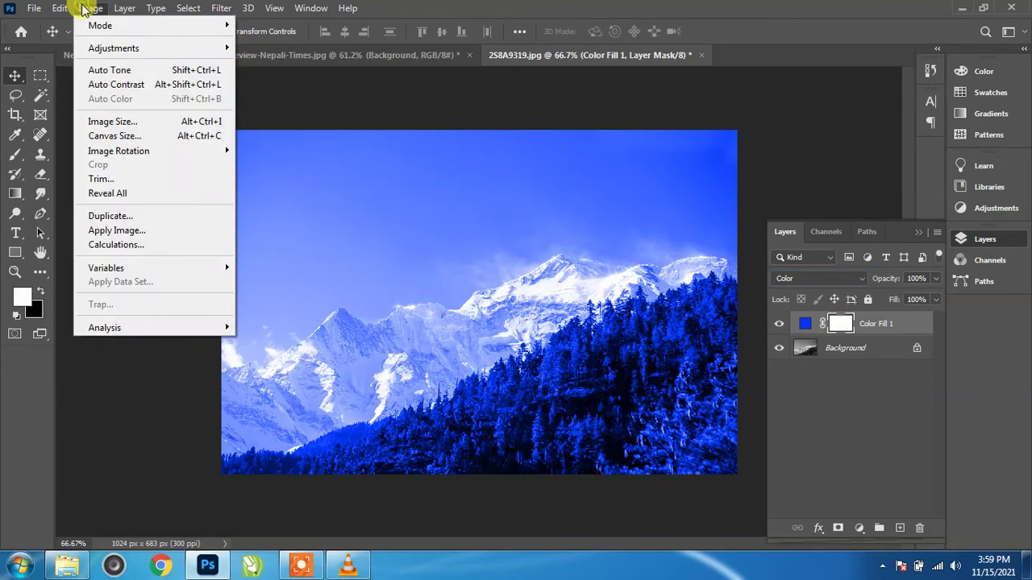
mouse_move(114, 48)
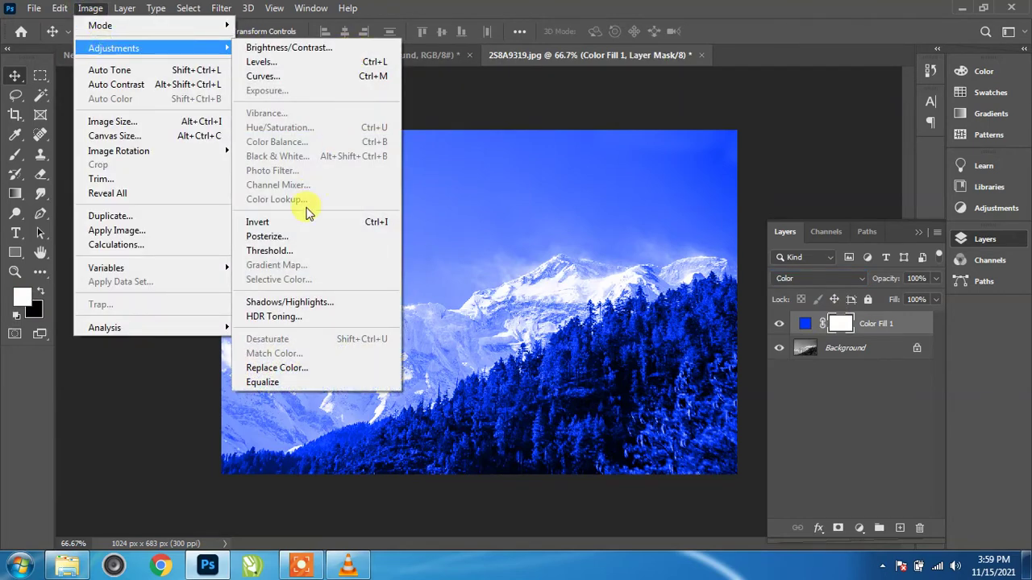
left_click(300, 221)
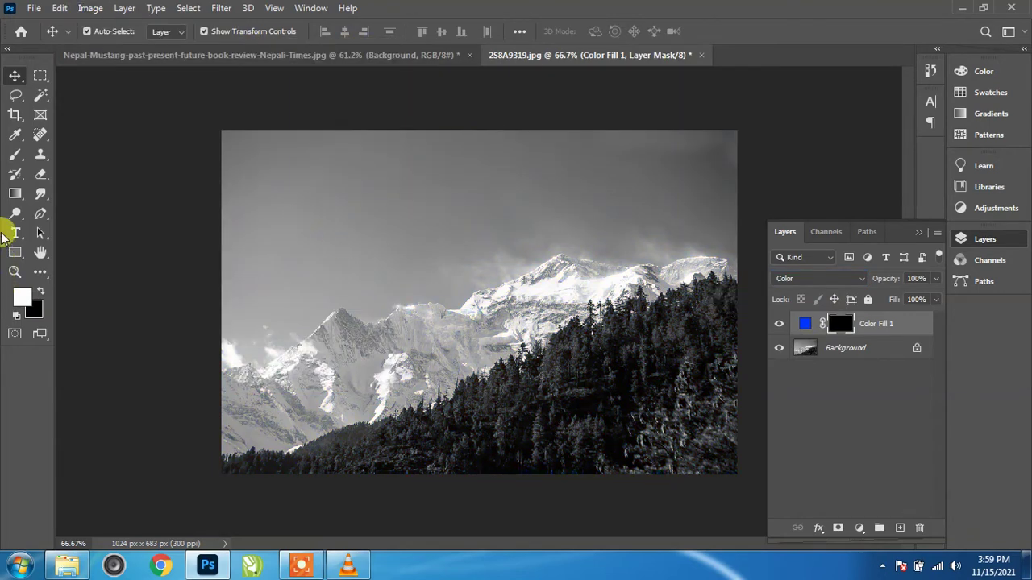
left_click(11, 157)
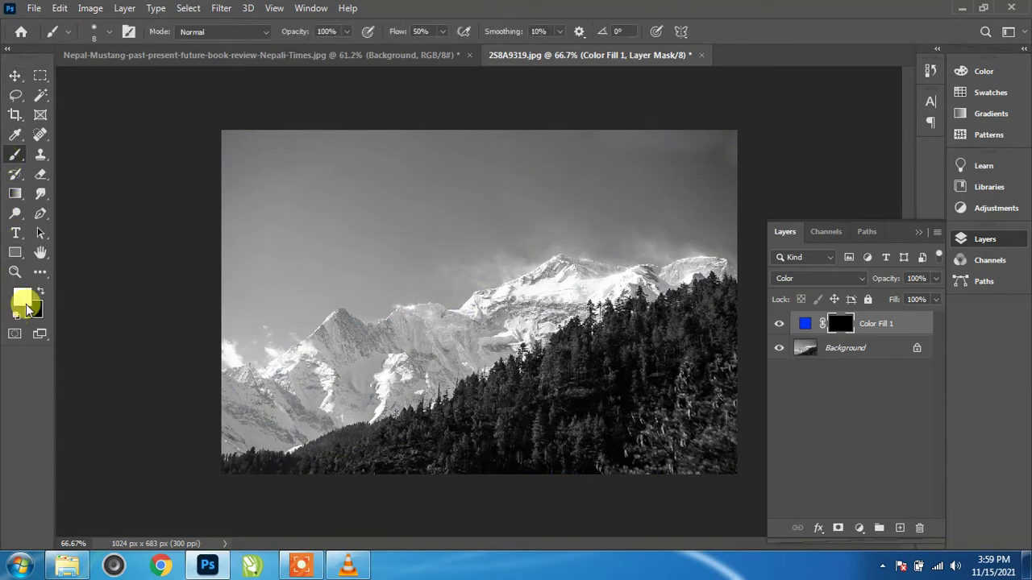
left_click(106, 33)
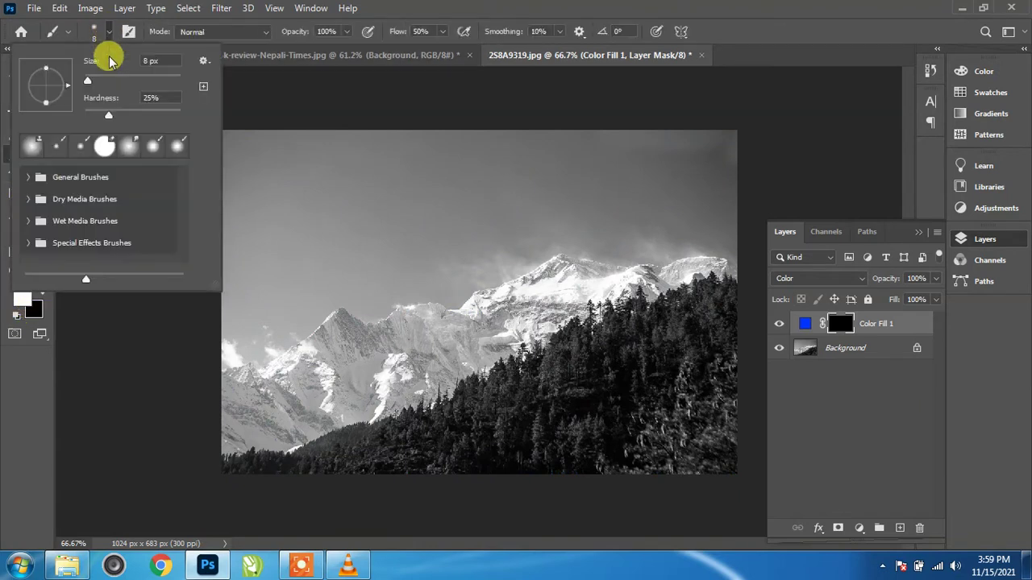
left_click(429, 7)
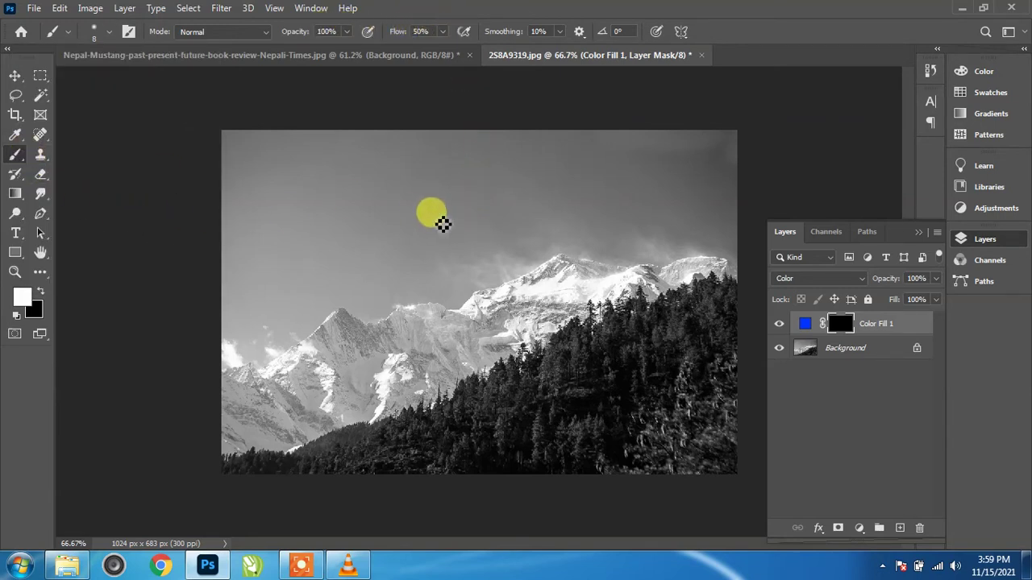
key("bracketright")
key("bracketright")
key("bracketright")
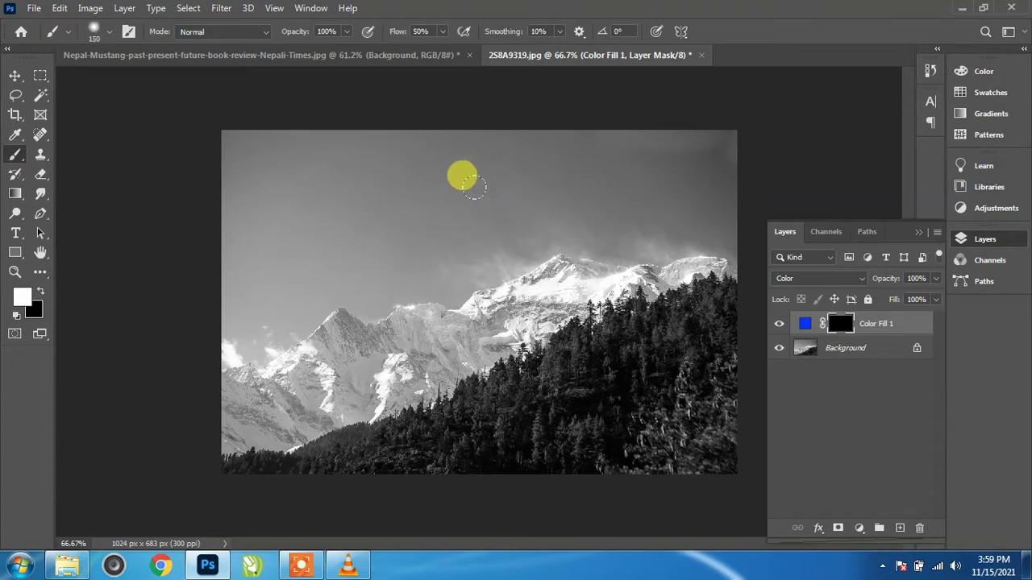
key("bracketright")
key("bracketright")
key("bracketright")
mouse_move(652, 96)
left_mouse_down()
mouse_move(175, 210)
mouse_move(341, 168)
mouse_move(374, 186)
mouse_move(346, 203)
mouse_move(653, 133)
mouse_move(645, 154)
mouse_move(668, 145)
mouse_move(608, 150)
mouse_move(649, 155)
mouse_move(314, 235)
mouse_move(244, 283)
mouse_move(250, 312)
mouse_move(184, 334)
mouse_move(325, 299)
mouse_move(438, 230)
mouse_move(545, 188)
mouse_move(686, 170)
mouse_move(364, 131)
mouse_move(346, 99)
mouse_move(172, 118)
mouse_move(283, 154)
mouse_move(145, 290)
mouse_move(249, 93)
mouse_move(714, 60)
mouse_move(438, 196)
mouse_move(249, 237)
mouse_move(76, 294)
left_mouse_up()
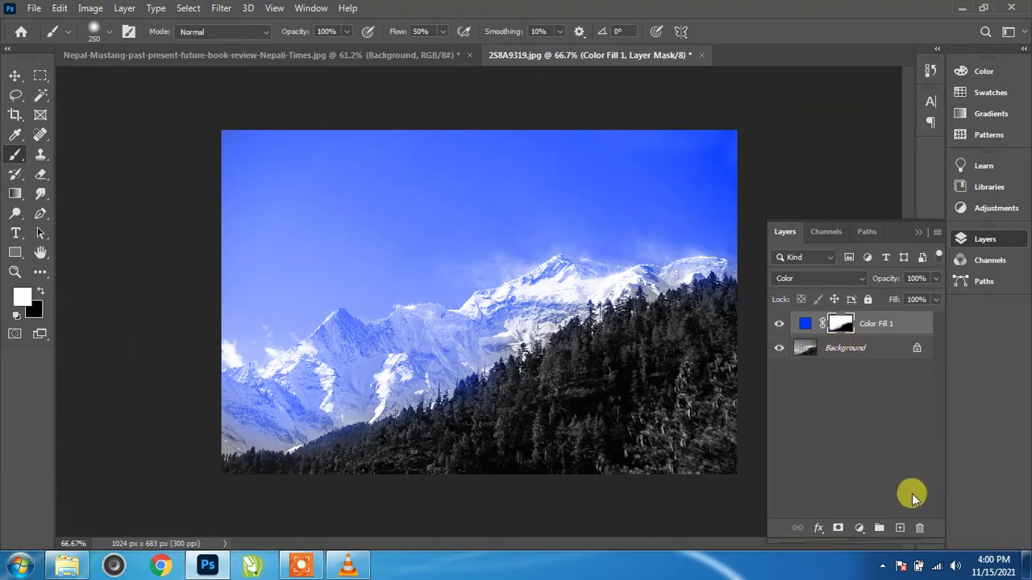
Add a dark green (02581a) Solid Color fill layer, Color Fill 2.
left_click(858, 528)
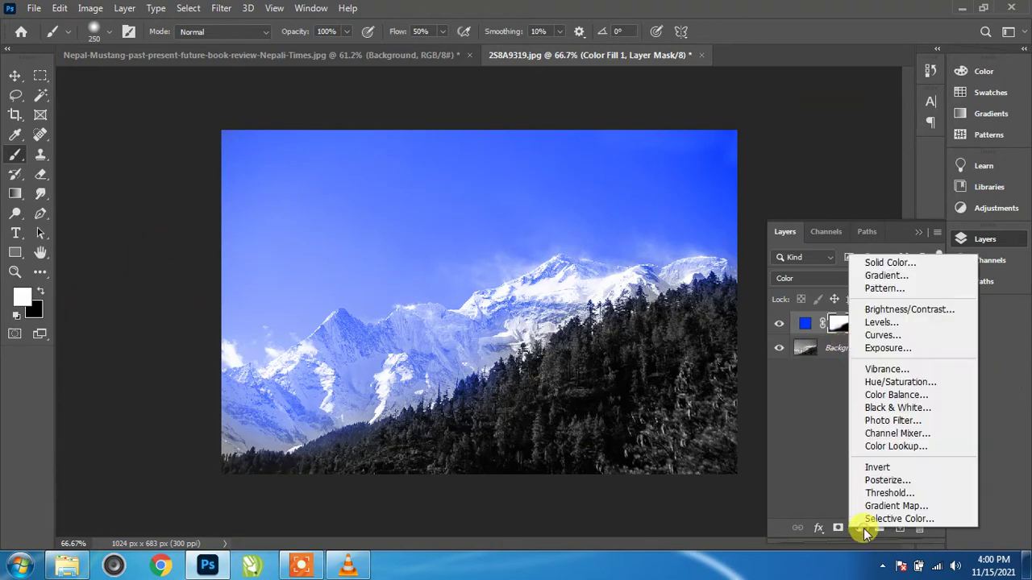
left_click(900, 263)
left_click_drag(772, 295, 822, 289)
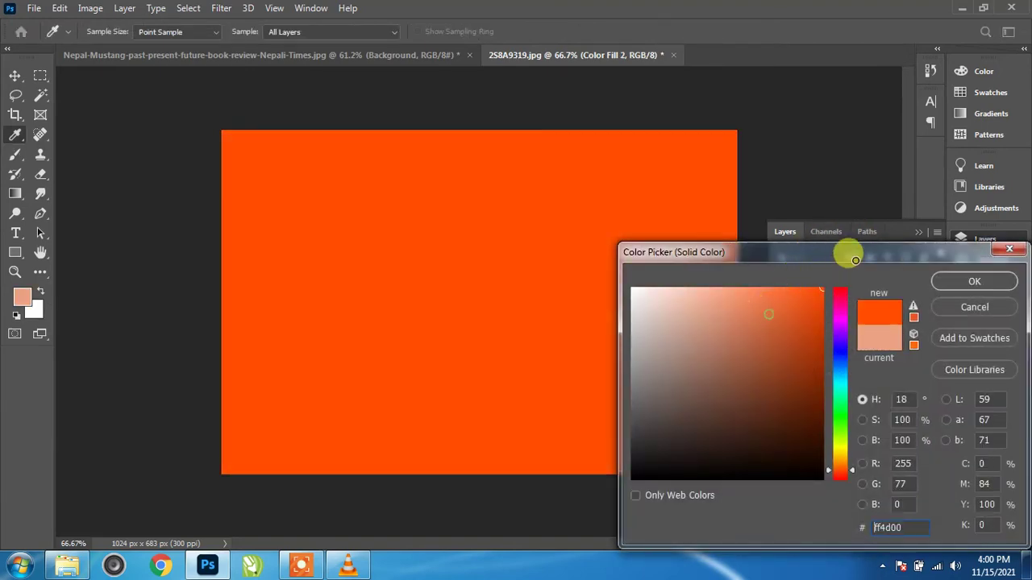
mouse_move(833, 403)
left_mouse_down()
mouse_move(836, 430)
mouse_move(846, 411)
left_mouse_up()
left_click(819, 413)
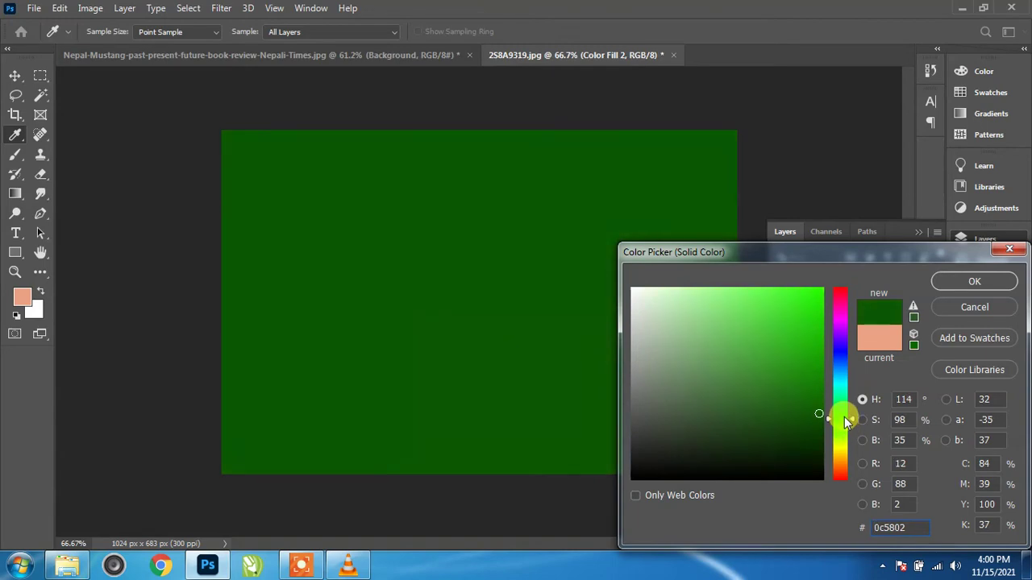
left_click(968, 281)
Set Color Fill 2 to the Color blend mode and target its mask.
left_click(812, 280)
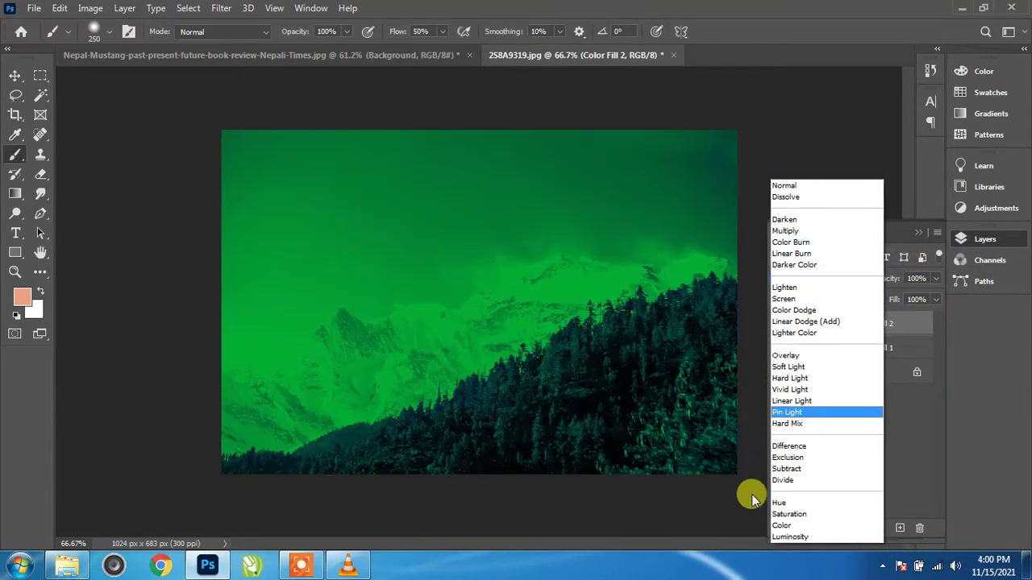
left_click(779, 527)
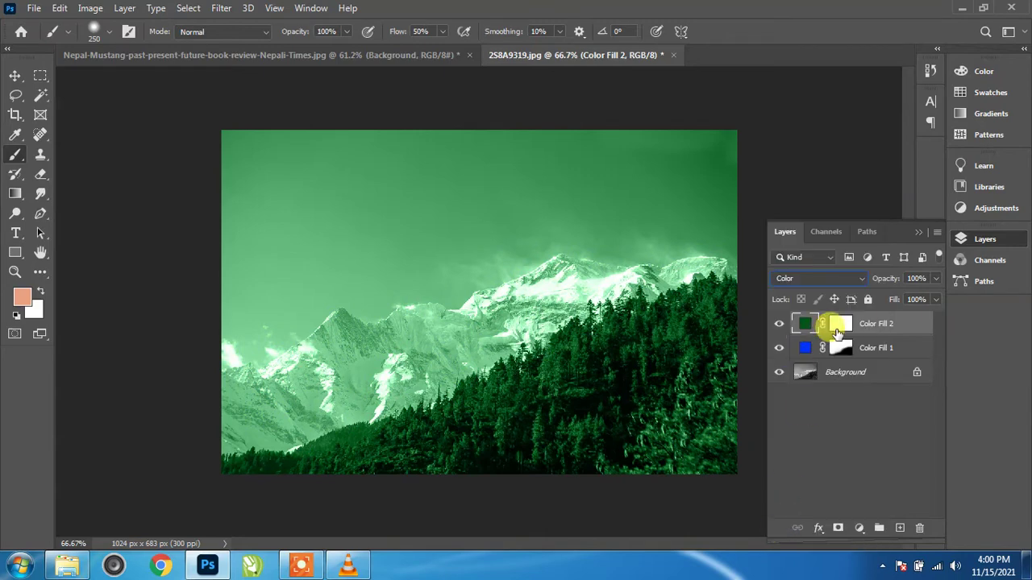
left_click(839, 323)
left_click(92, 8)
mouse_move(114, 48)
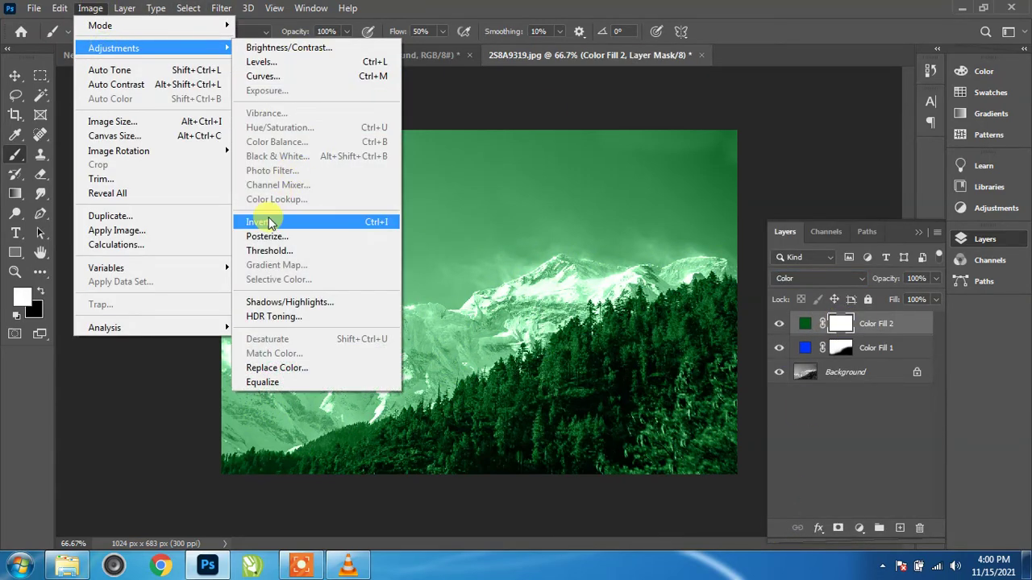
Invert the green fill's mask and paint white over the lower-right and lower-left forest.
left_click(269, 219)
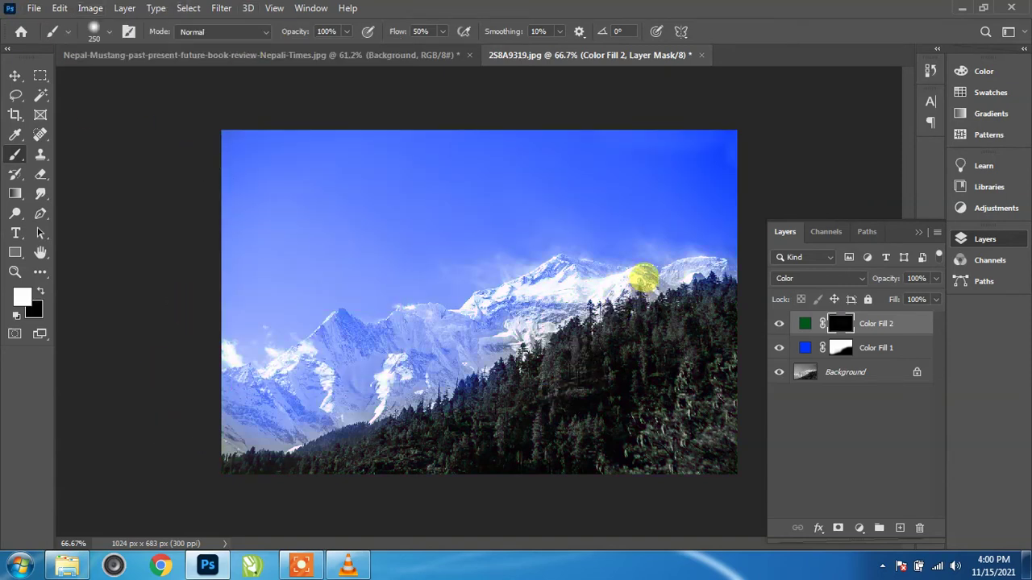
mouse_move(643, 279)
left_mouse_down()
mouse_move(417, 406)
mouse_move(637, 346)
mouse_move(640, 407)
left_mouse_up()
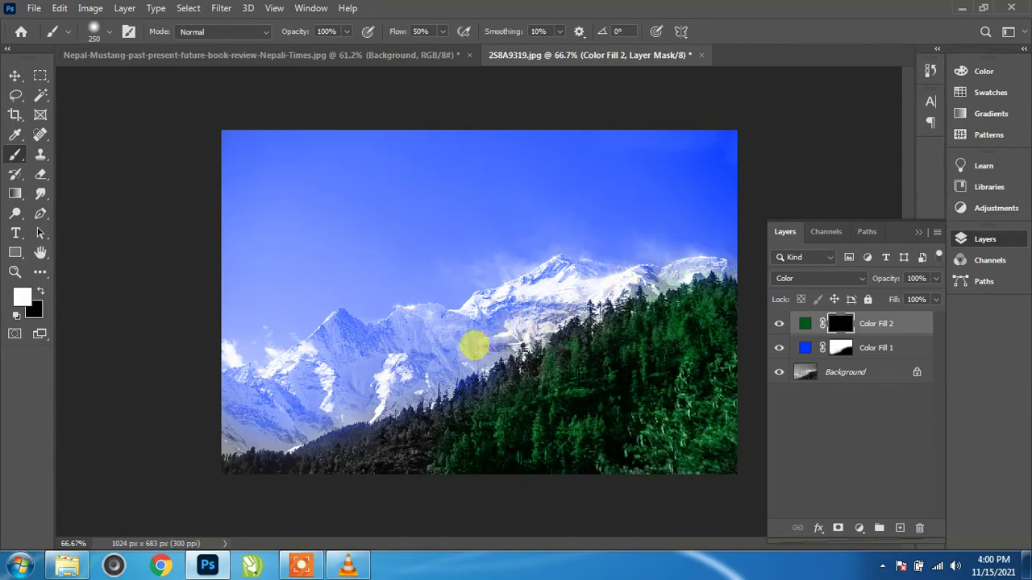
mouse_move(475, 346)
left_mouse_down()
mouse_move(376, 396)
mouse_move(242, 427)
left_mouse_up()
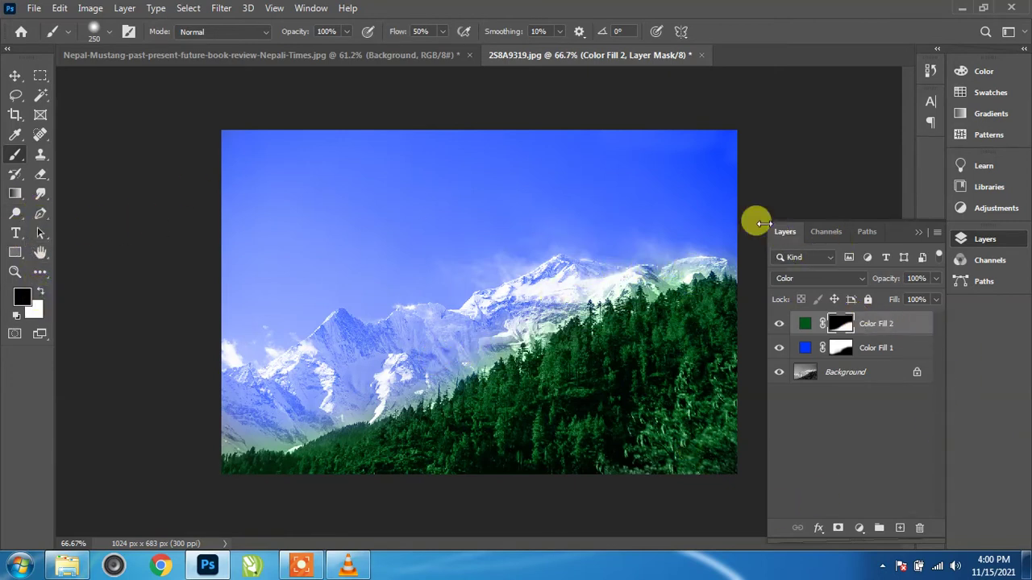
key("bracketleft")
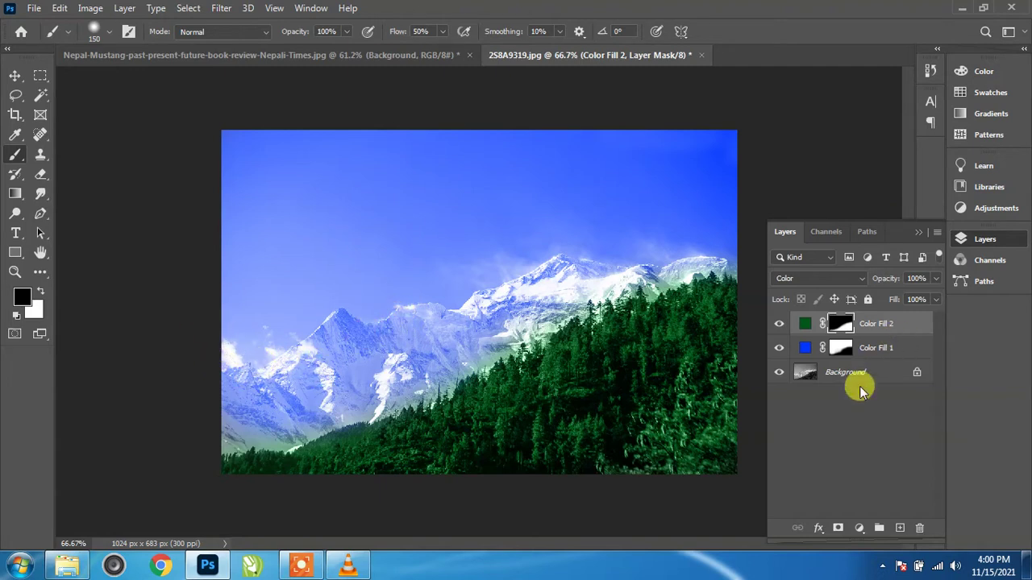
left_click(893, 324)
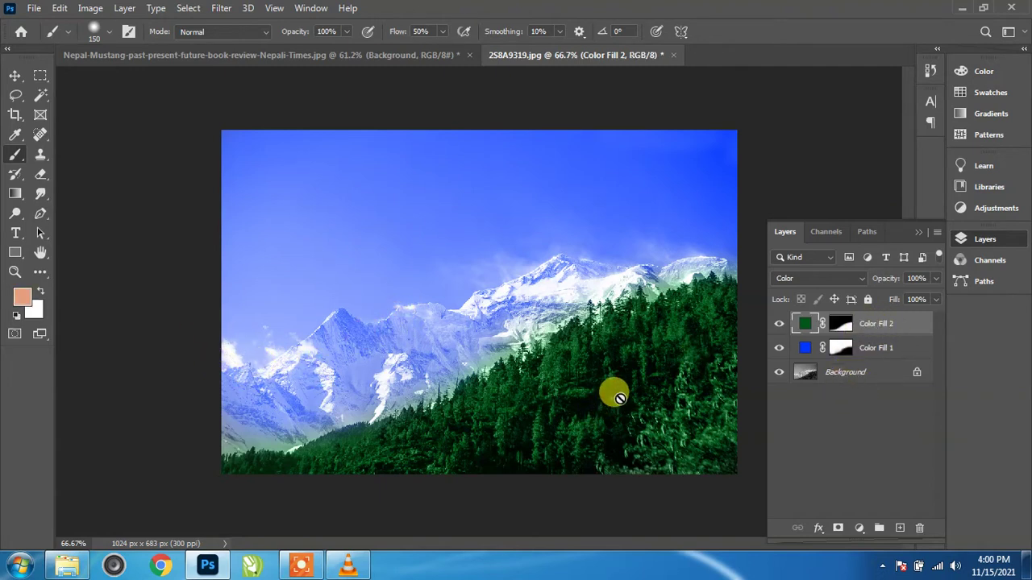
Stamp all visible layers into a new merged Layer 1 with Ctrl+Alt+Shift+E.
key("ctrl+shift+alt+e")
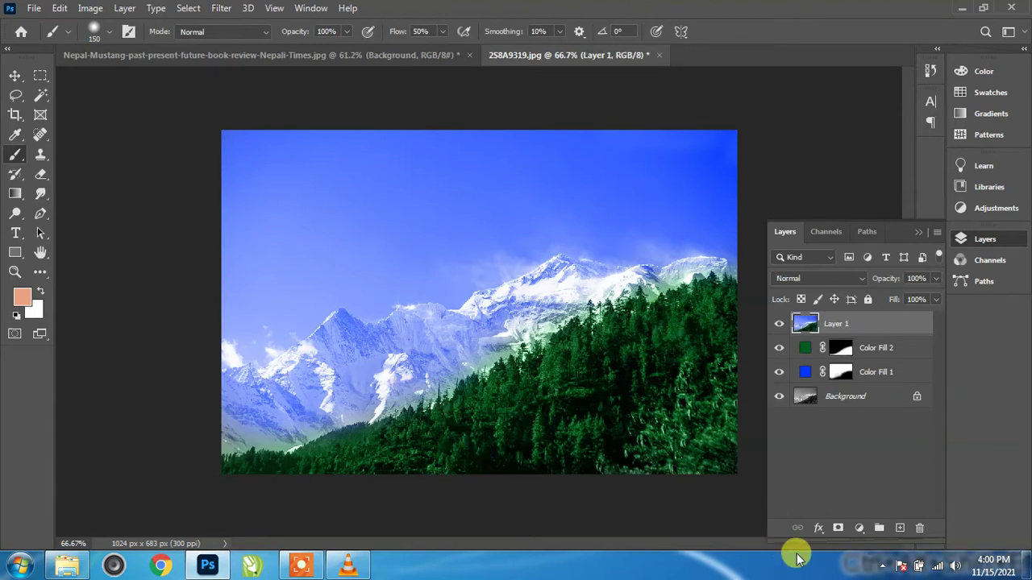
left_click(860, 528)
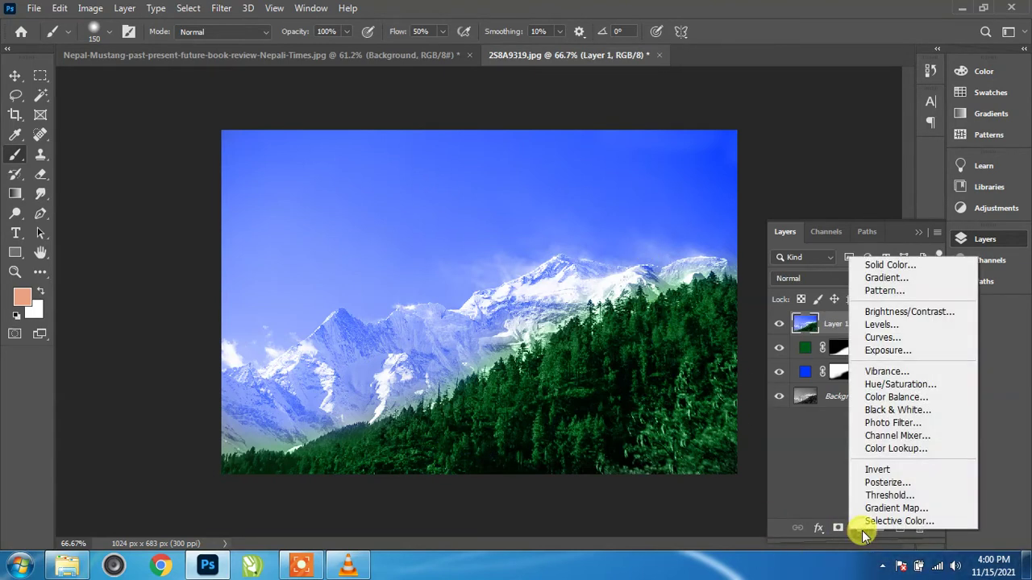
left_click(737, 514)
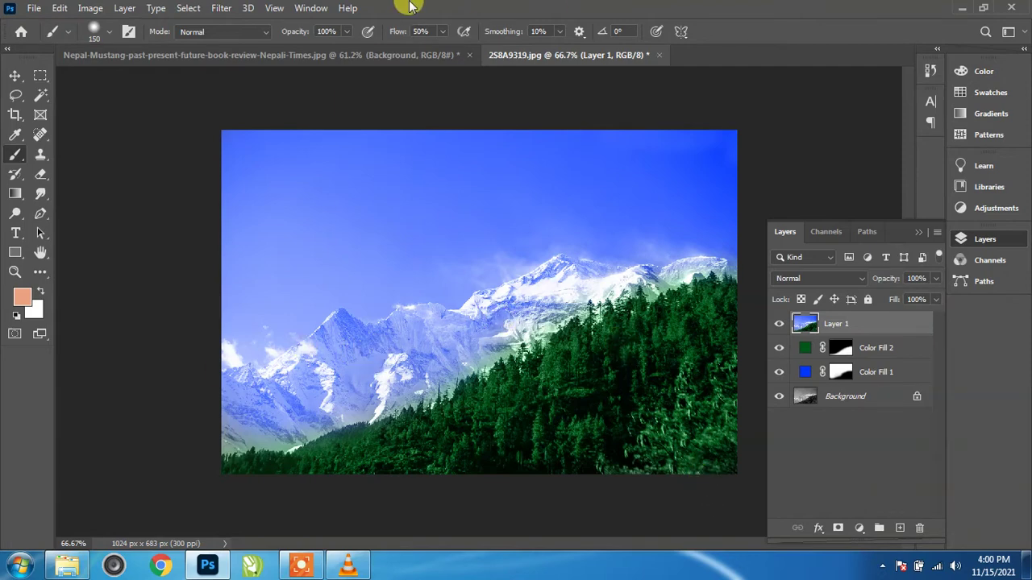
On the girl photo zoomed to 50%, add a peach ffceb1 Solid Color fill layer.
left_click(193, 54)
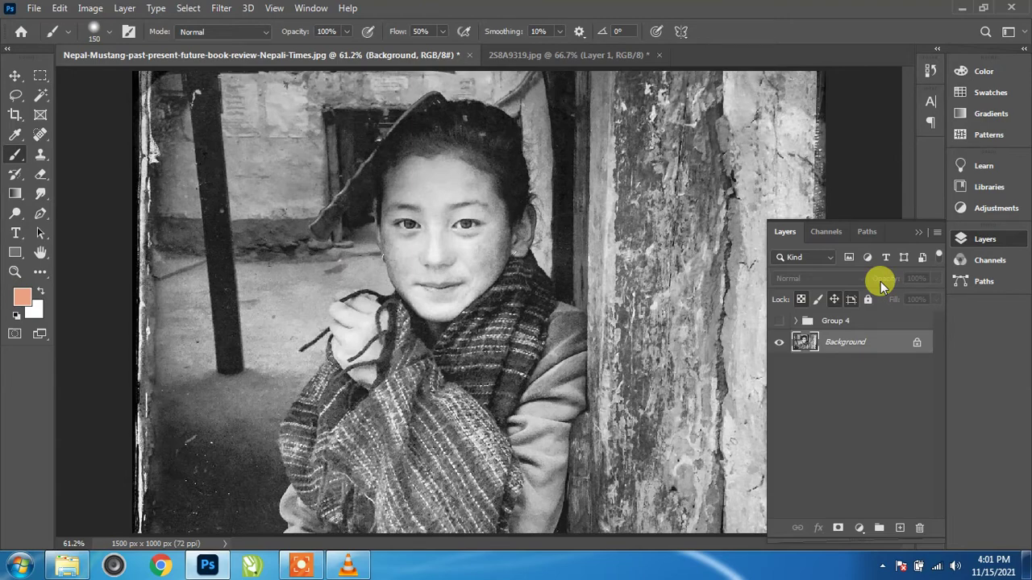
key("ctrl+minus")
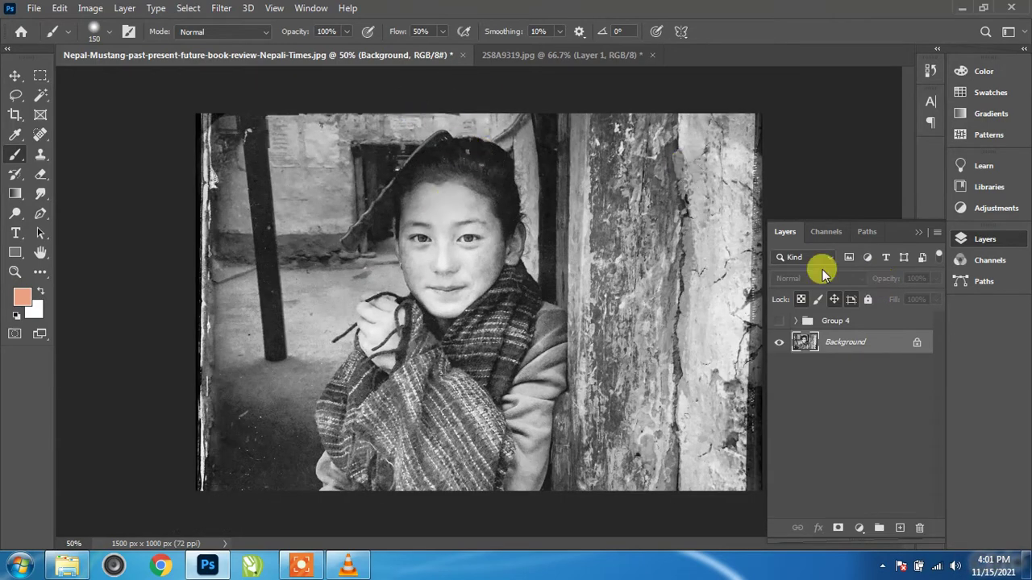
left_click(860, 529)
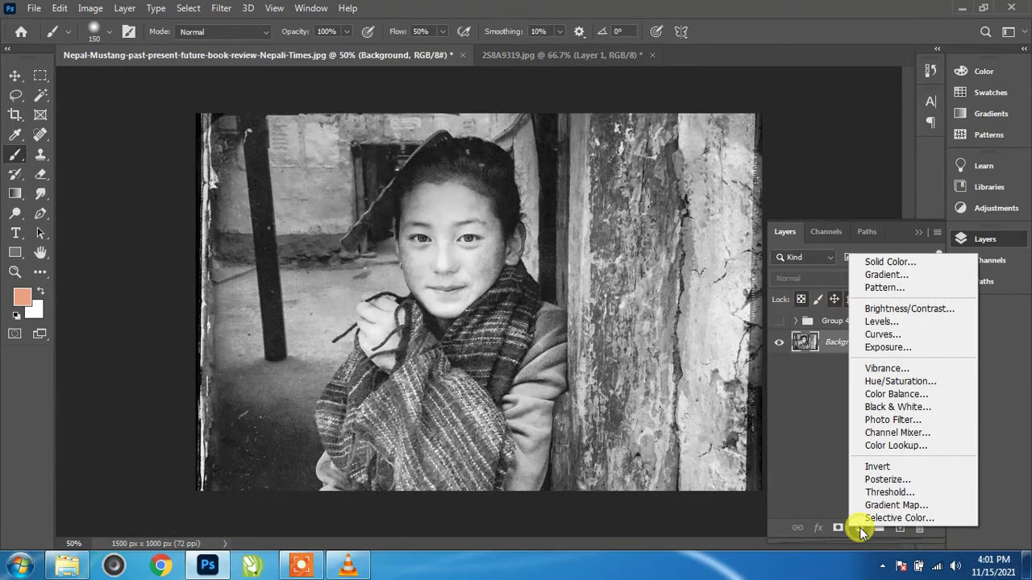
left_click(893, 262)
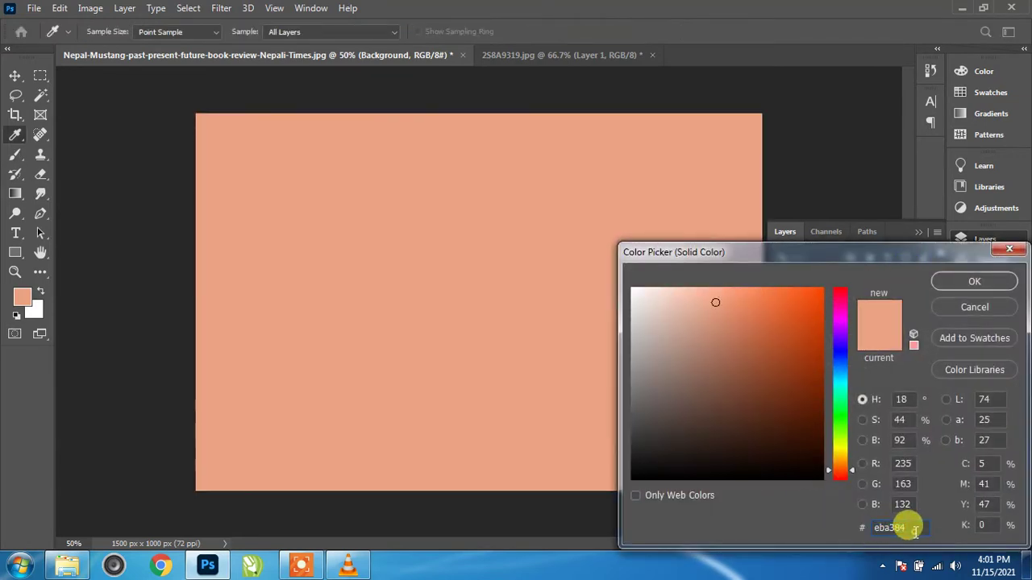
type("ff")
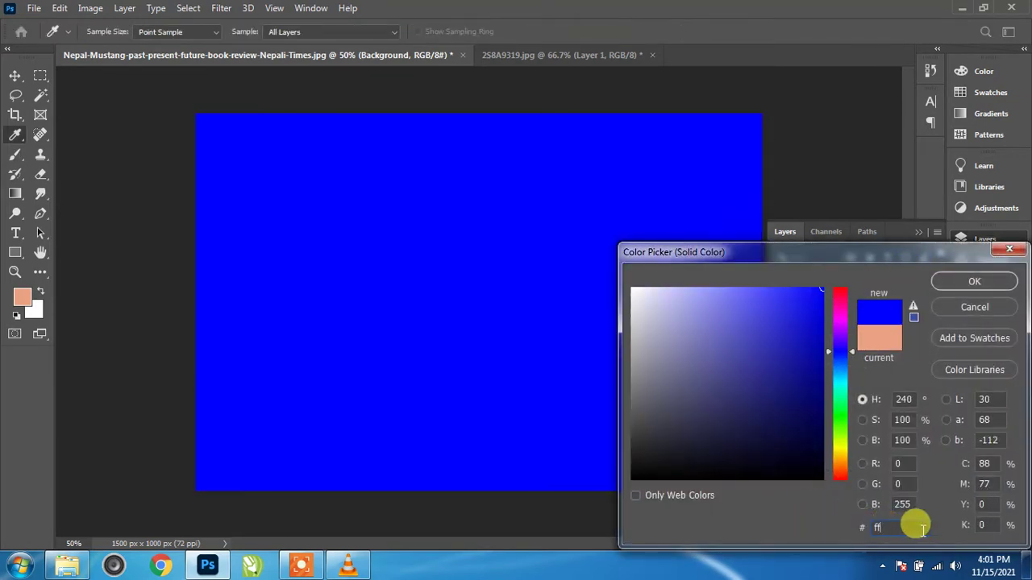
type("ceb")
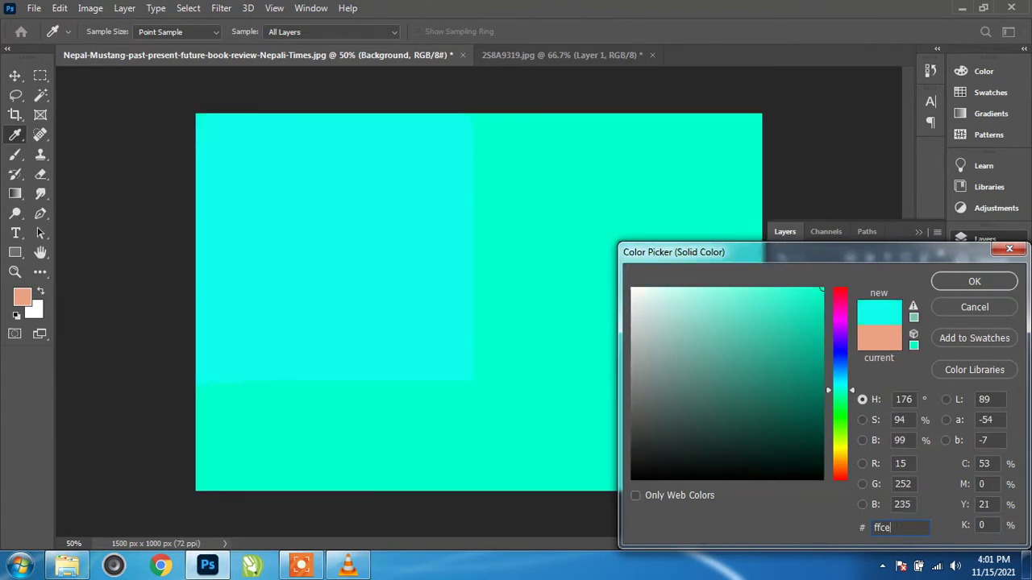
type("1")
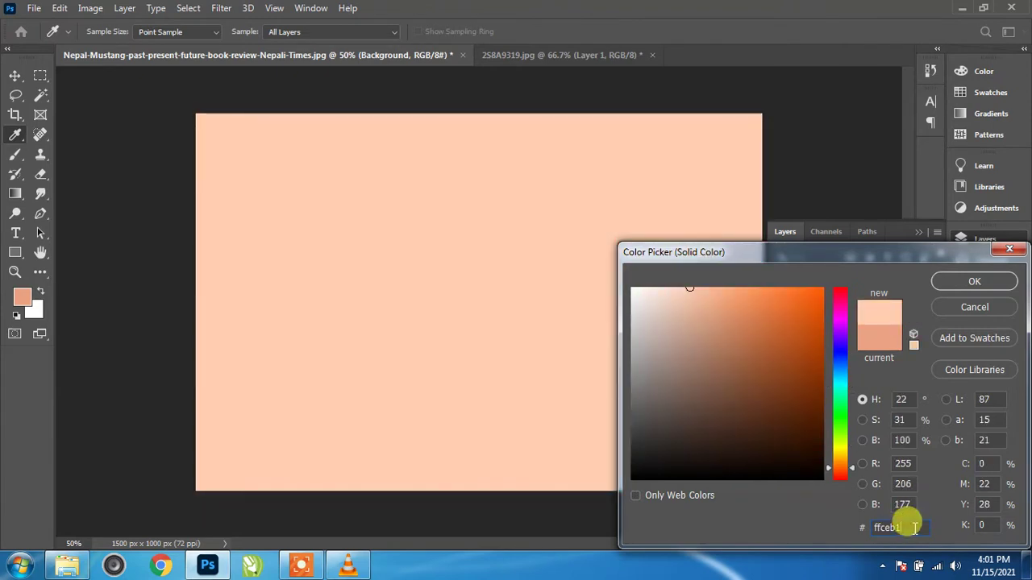
left_click(982, 282)
left_click(797, 279)
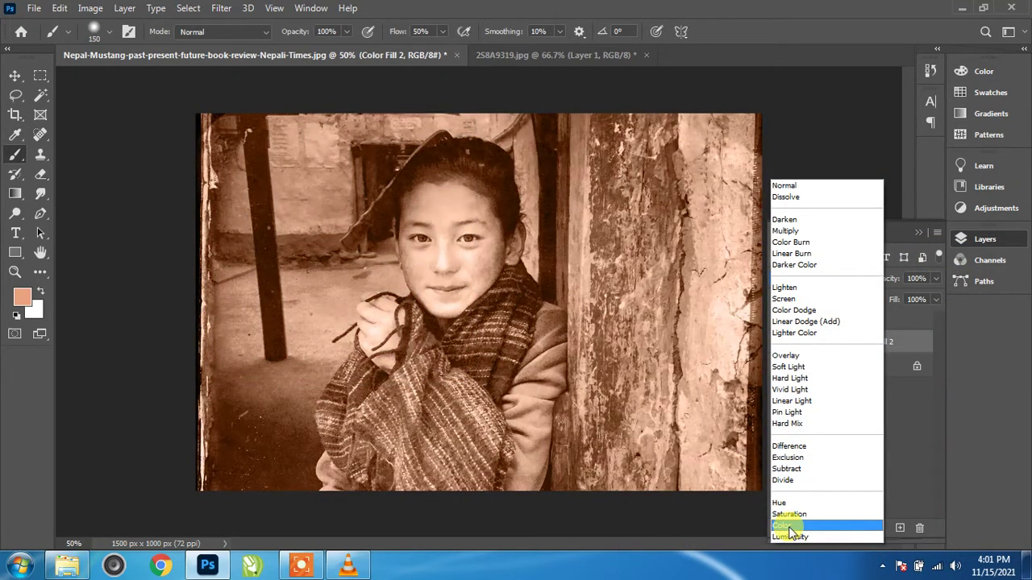
Set the peach fill to Color mode, invert its mask, and ready a white brush.
left_click(789, 527)
left_click(839, 344)
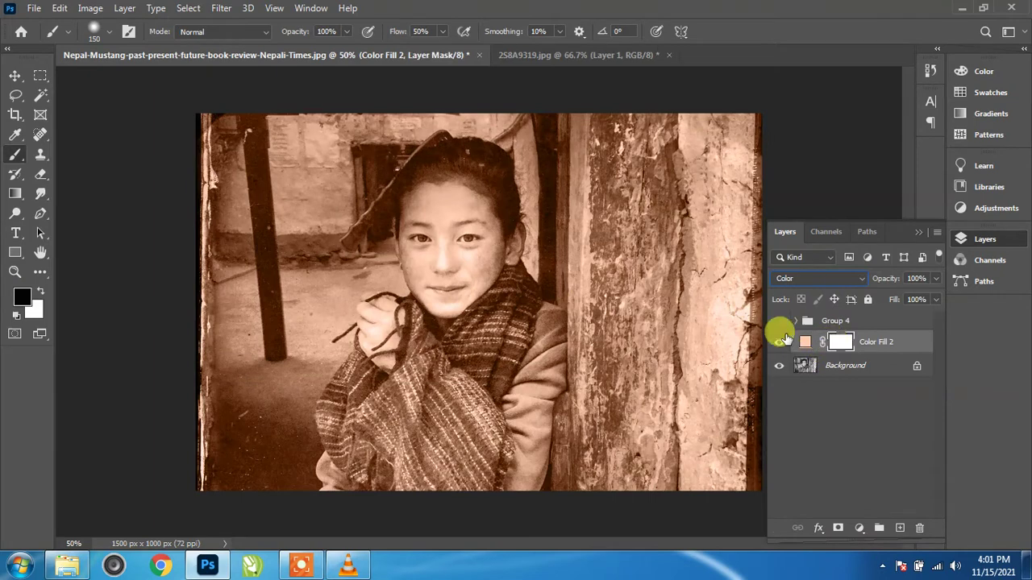
left_click(89, 10)
mouse_move(117, 48)
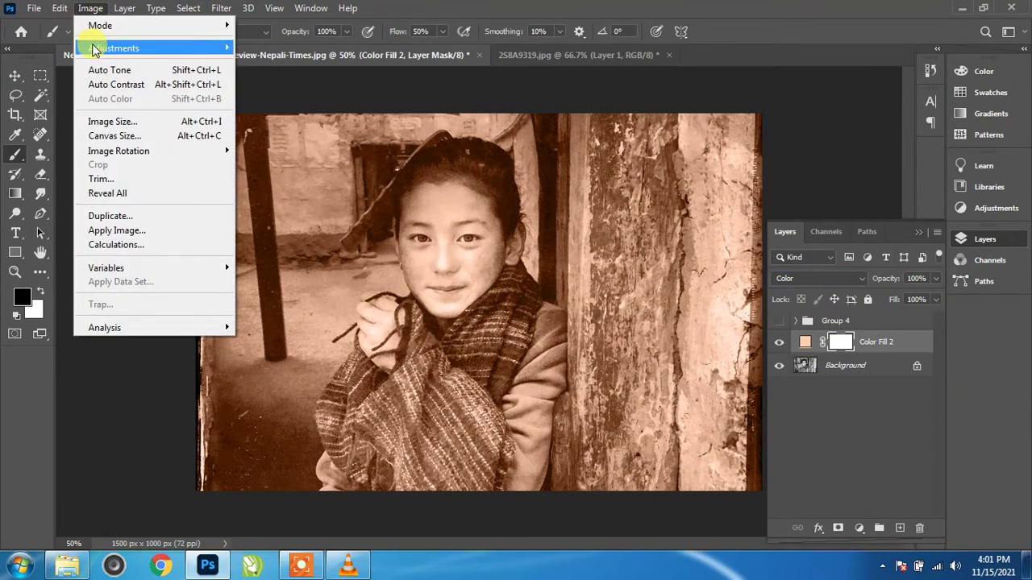
left_click(297, 223)
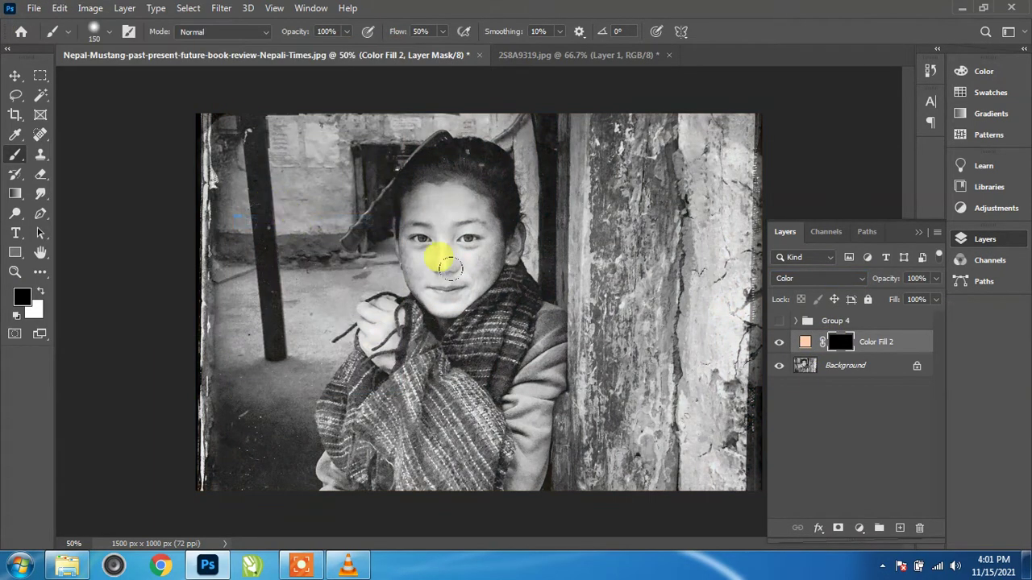
left_click(8, 150)
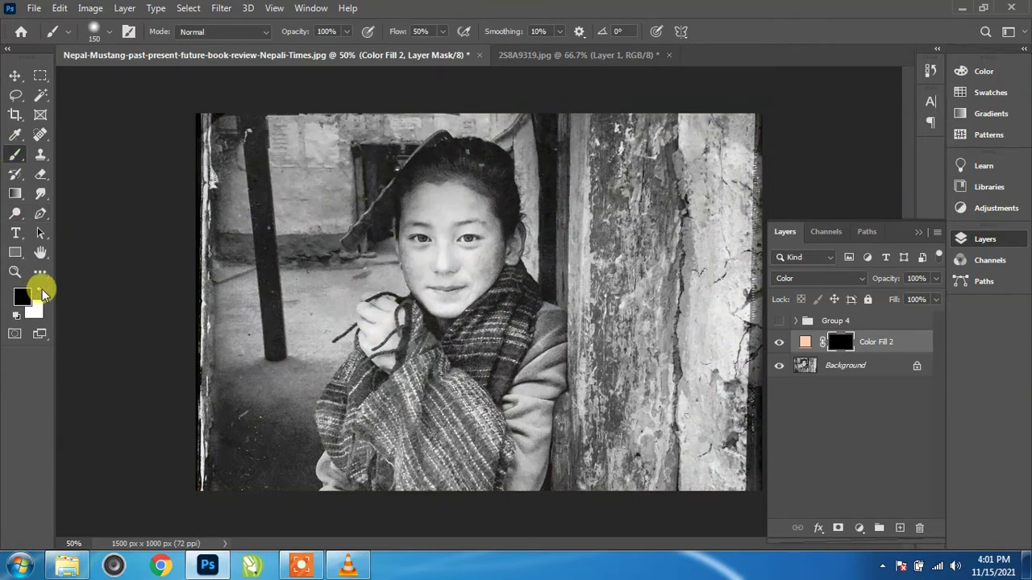
left_click(40, 291)
At 100% with a size 60 brush, paint peach over forehead, under-eyes and temple.
key("ctrl+plus")
key("ctrl+plus")
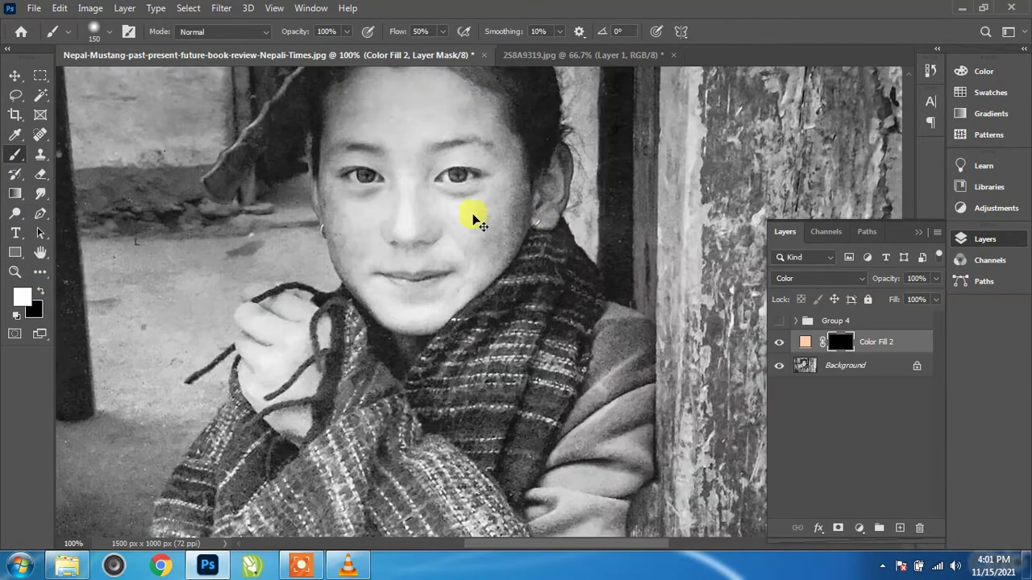
mouse_move(410, 154)
left_mouse_down()
mouse_move(438, 281)
mouse_move(398, 250)
left_mouse_up()
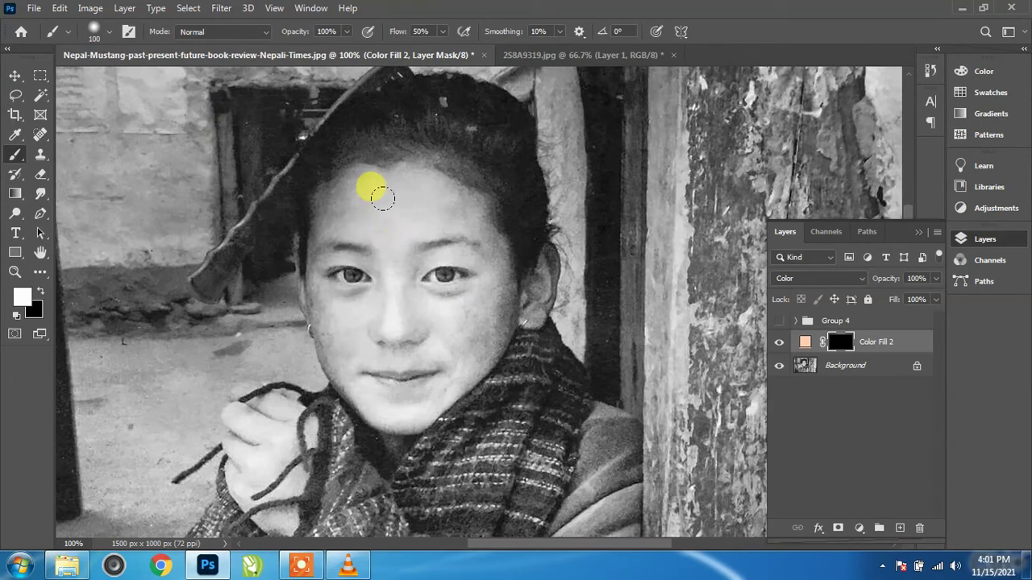
key("bracketleft")
key("bracketleft")
key("bracketleft")
mouse_move(364, 172)
left_mouse_down()
mouse_move(456, 179)
mouse_move(466, 242)
mouse_move(456, 286)
mouse_move(419, 166)
mouse_move(387, 205)
mouse_move(331, 157)
mouse_move(357, 157)
mouse_move(307, 175)
mouse_move(321, 240)
mouse_move(380, 192)
mouse_move(357, 234)
mouse_move(409, 230)
left_mouse_up()
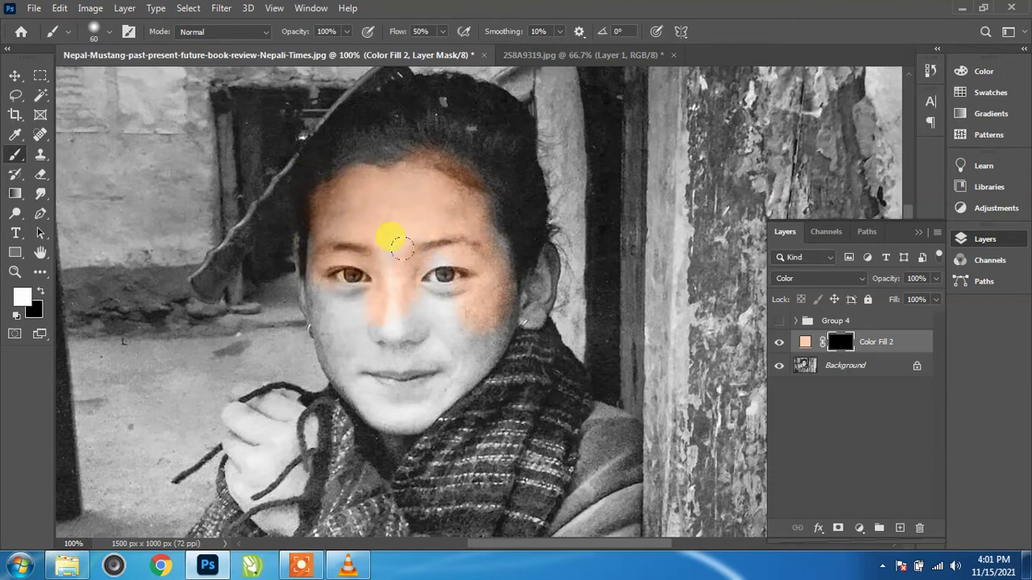
mouse_move(460, 184)
left_mouse_down()
mouse_move(466, 245)
mouse_move(463, 175)
mouse_move(421, 162)
mouse_move(338, 223)
mouse_move(314, 284)
mouse_move(315, 239)
mouse_move(309, 262)
left_mouse_up()
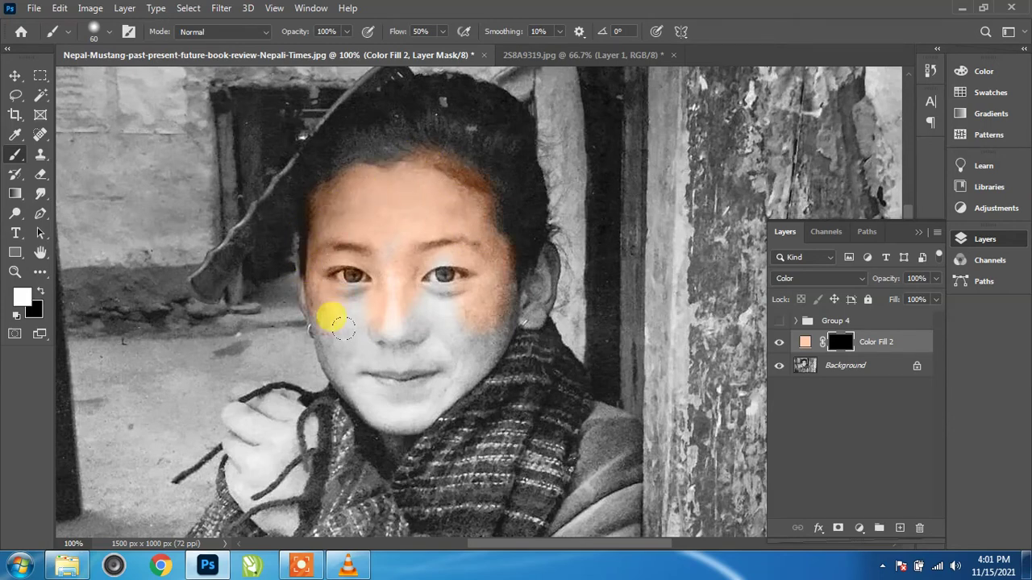
left_click_drag(398, 262, 357, 256)
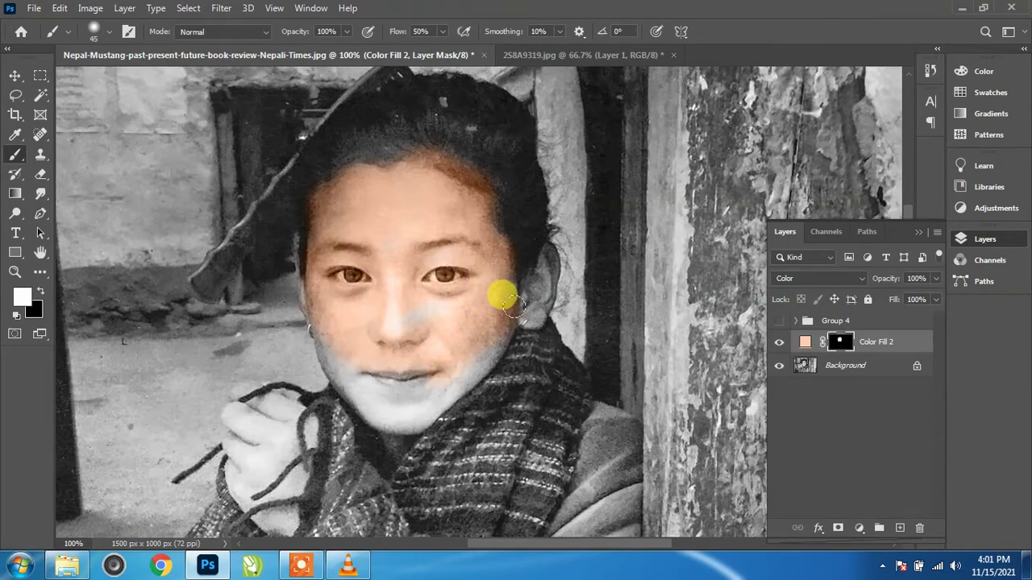
mouse_move(522, 280)
left_mouse_down()
mouse_move(546, 261)
mouse_move(516, 300)
mouse_move(544, 252)
left_mouse_up()
mouse_move(451, 323)
left_mouse_down()
mouse_move(492, 242)
mouse_move(627, 256)
mouse_move(602, 271)
left_mouse_up()
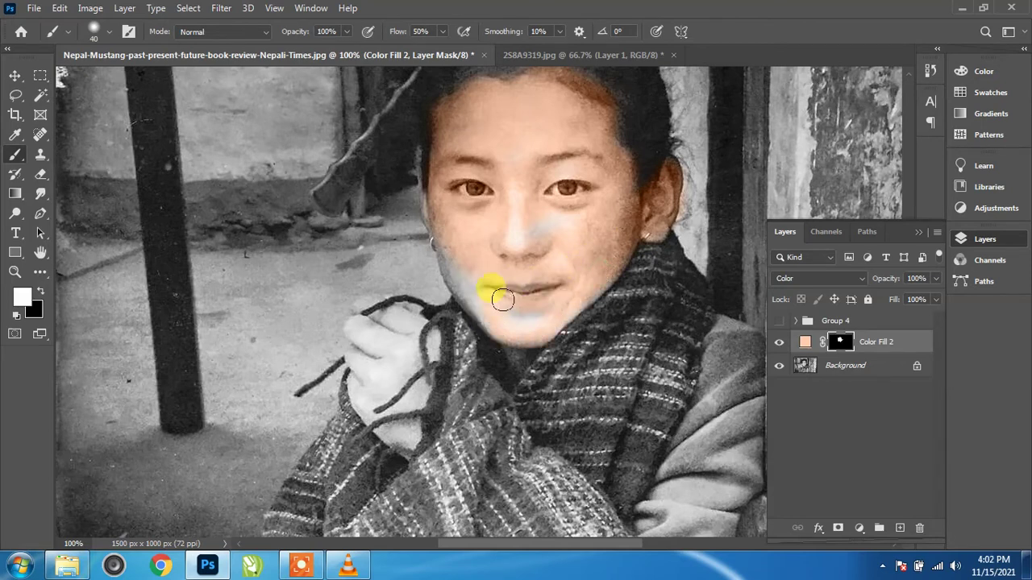
Paint peach over the cheek down to the jaw edge.
left_click_drag(466, 266, 499, 263)
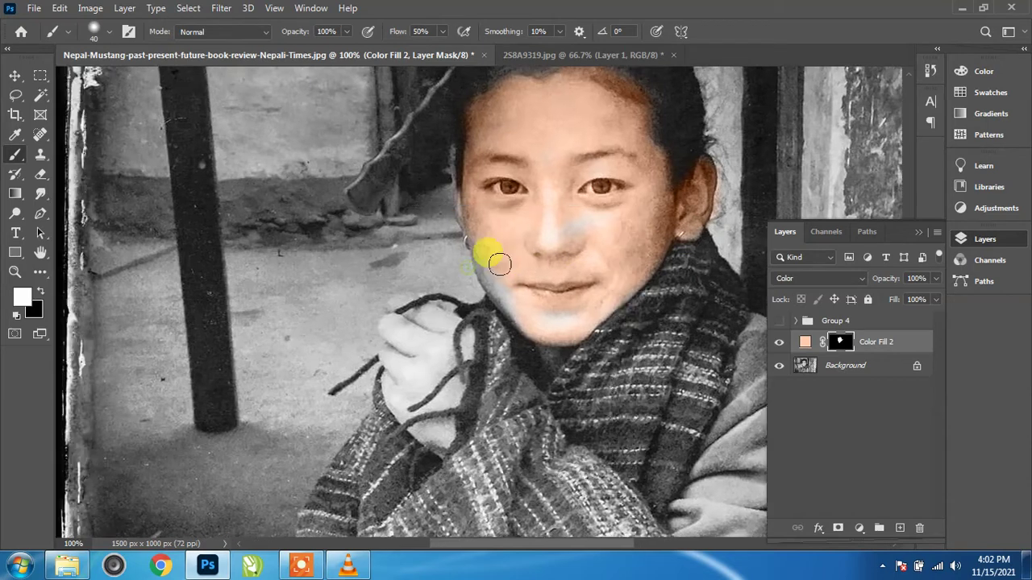
scroll(500, 270, "up", 2)
scroll(544, 215, "up", 1)
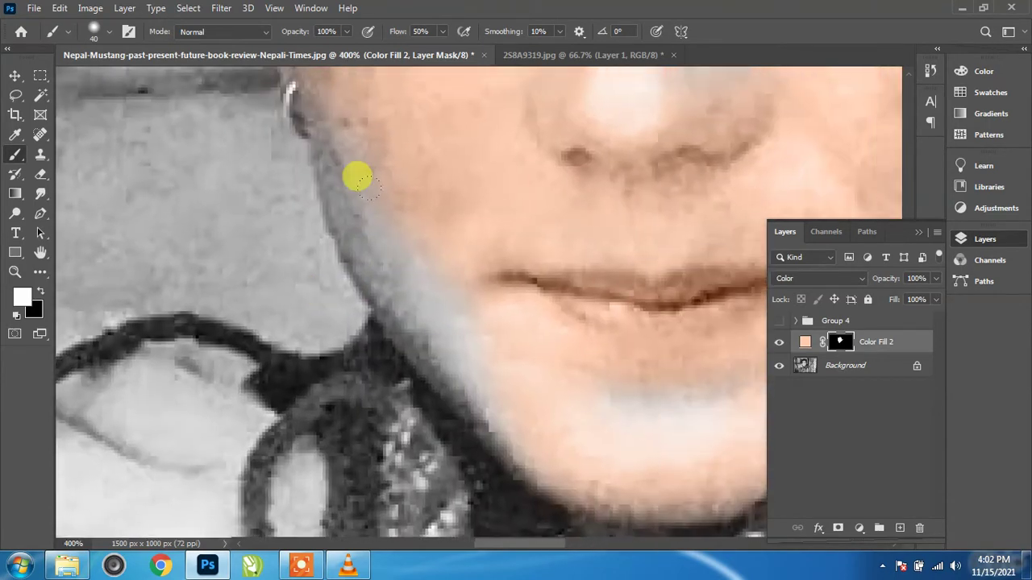
mouse_move(345, 195)
left_mouse_down()
mouse_move(382, 260)
mouse_move(461, 342)
mouse_move(543, 386)
left_mouse_up()
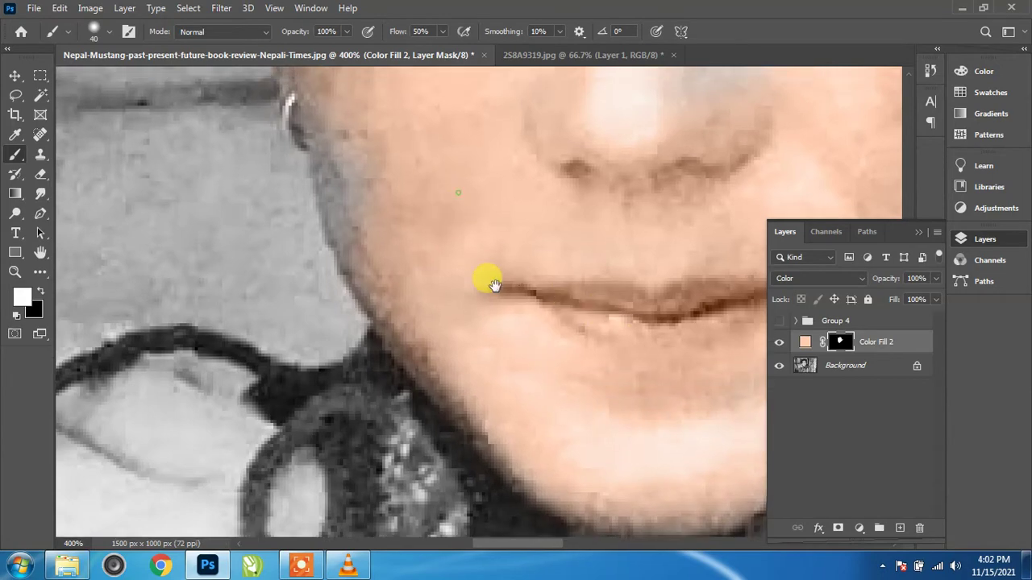
scroll(489, 277, "up", 5)
mouse_move(341, 99)
left_mouse_down()
mouse_move(337, 154)
mouse_move(416, 367)
left_mouse_up()
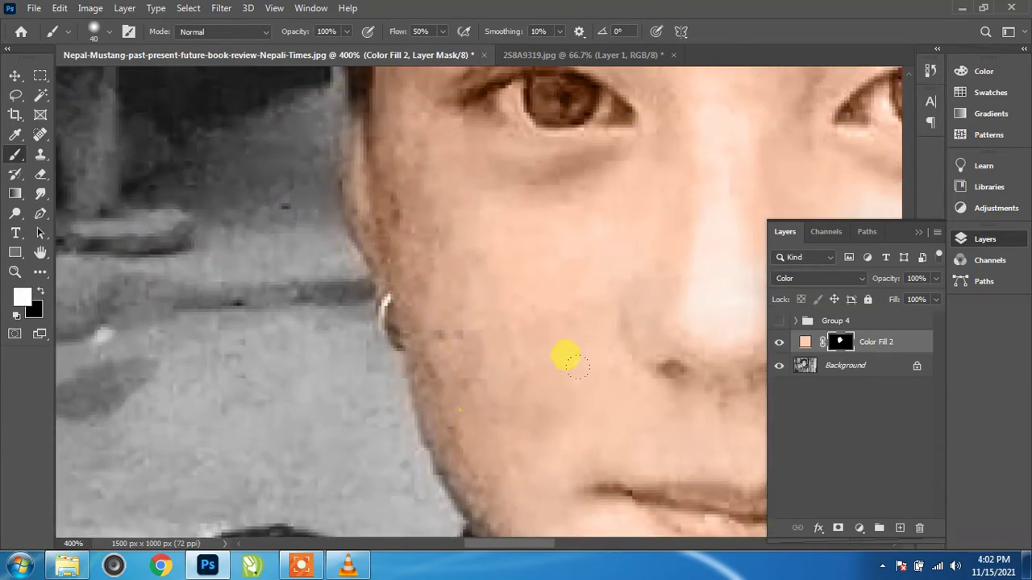
mouse_move(565, 357)
left_mouse_down()
mouse_move(369, 380)
mouse_move(461, 311)
mouse_move(528, 302)
mouse_move(417, 371)
mouse_move(657, 62)
left_mouse_up()
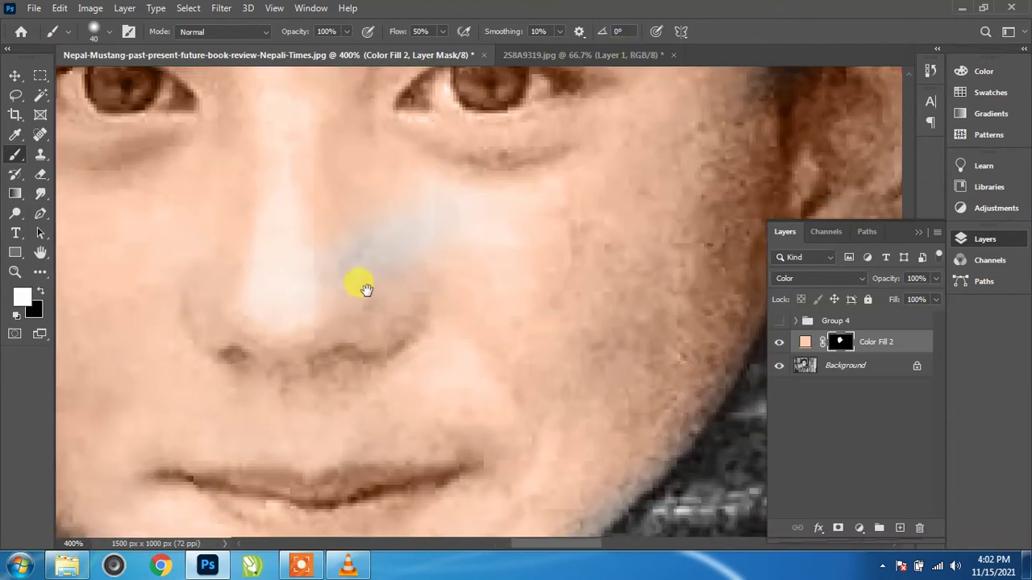
left_click_drag(364, 288, 245, 257)
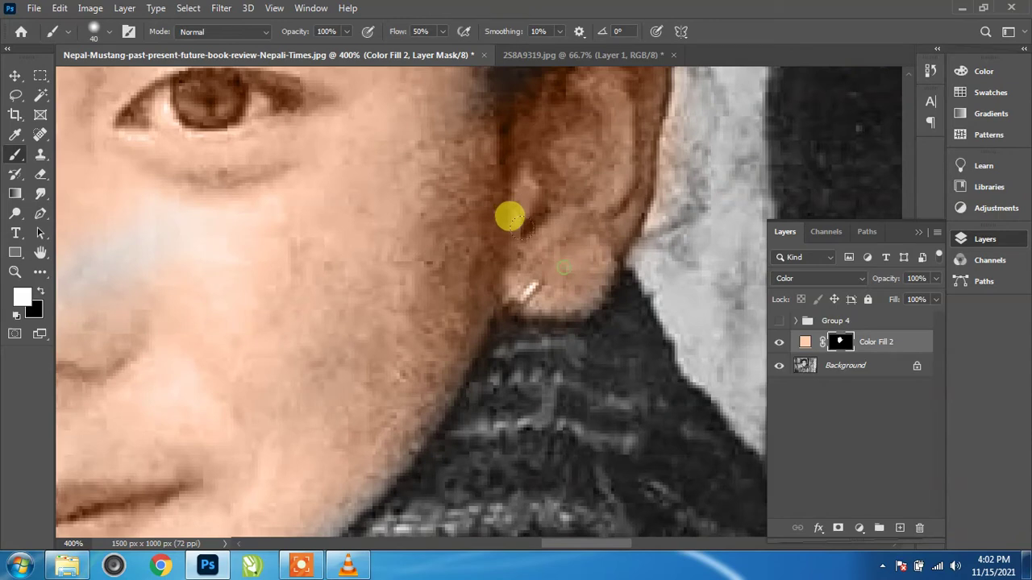
mouse_move(214, 433)
left_mouse_down()
mouse_move(410, 283)
mouse_move(495, 201)
left_mouse_up()
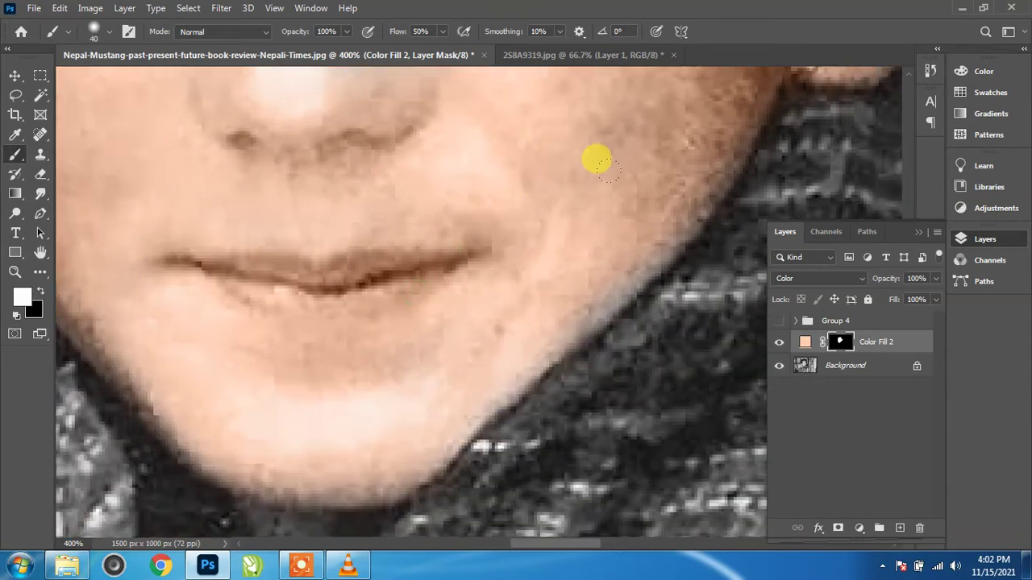
left_click_drag(403, 299, 673, 88)
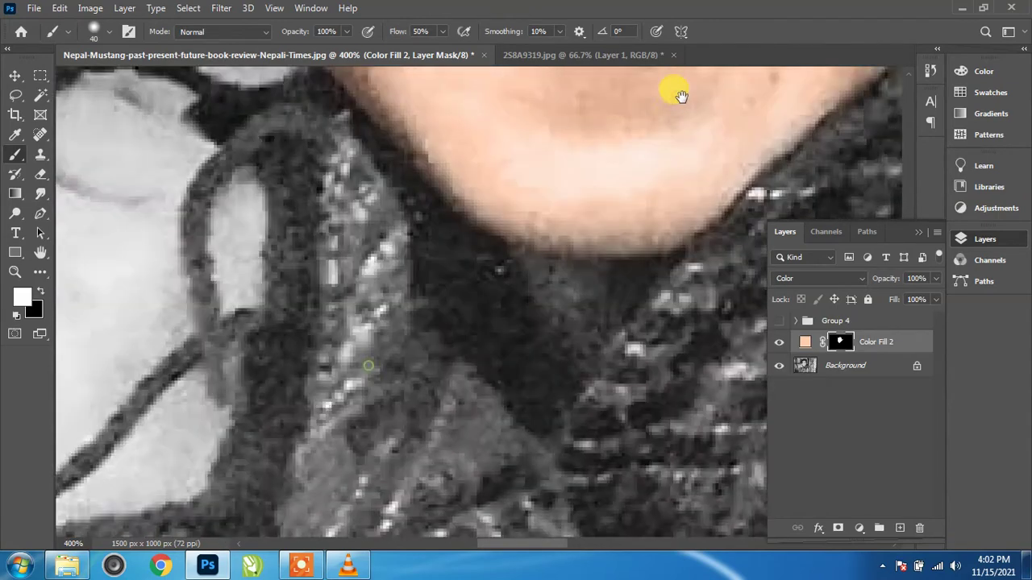
mouse_move(541, 120)
left_mouse_down()
mouse_move(419, 353)
mouse_move(460, 207)
mouse_move(422, 430)
mouse_move(368, 373)
mouse_move(234, 320)
left_mouse_up()
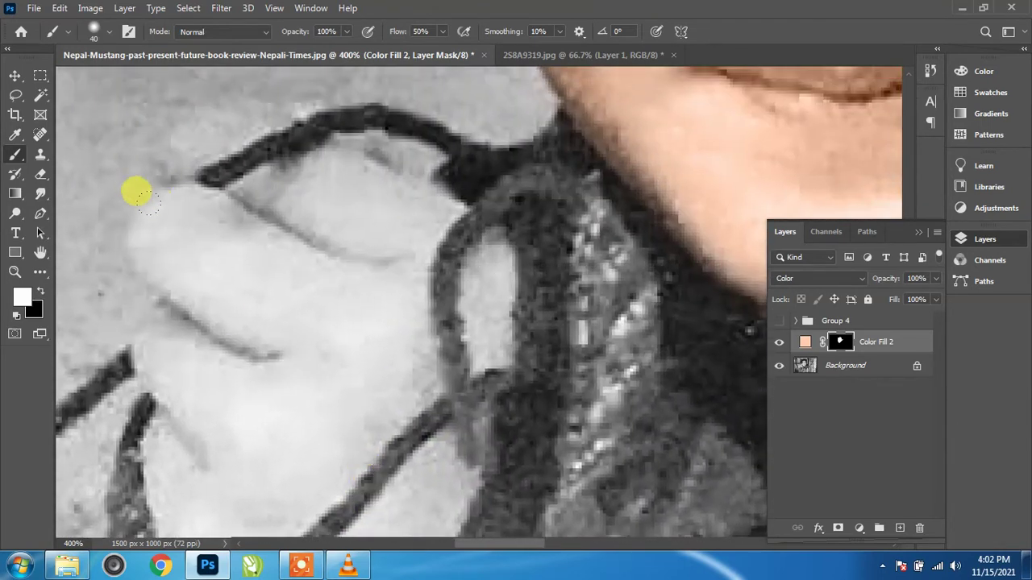
With a size 10 brush, paint peach skin tone over the fingers and hand.
mouse_move(278, 168)
left_mouse_down()
mouse_move(208, 168)
mouse_move(241, 173)
mouse_move(327, 138)
mouse_move(431, 161)
mouse_move(380, 137)
mouse_move(368, 153)
mouse_move(422, 152)
mouse_move(431, 187)
left_mouse_up()
key("bracketleft")
key("bracketleft")
key("bracketleft")
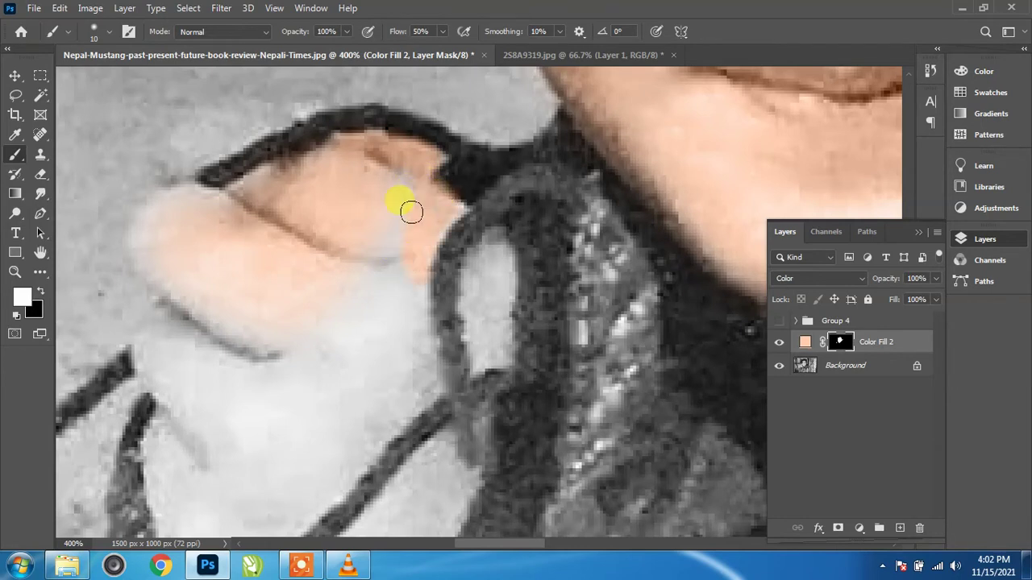
left_click_drag(384, 263, 384, 311)
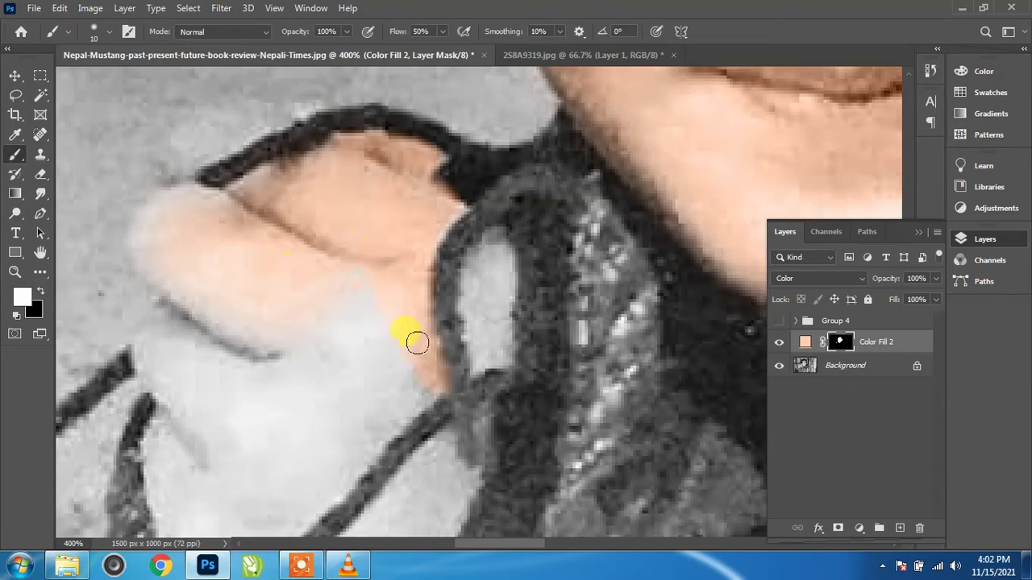
mouse_move(483, 250)
left_mouse_down()
mouse_move(468, 336)
mouse_move(503, 271)
mouse_move(484, 281)
mouse_move(473, 341)
mouse_move(489, 250)
left_mouse_up()
left_click_drag(322, 362, 491, 341)
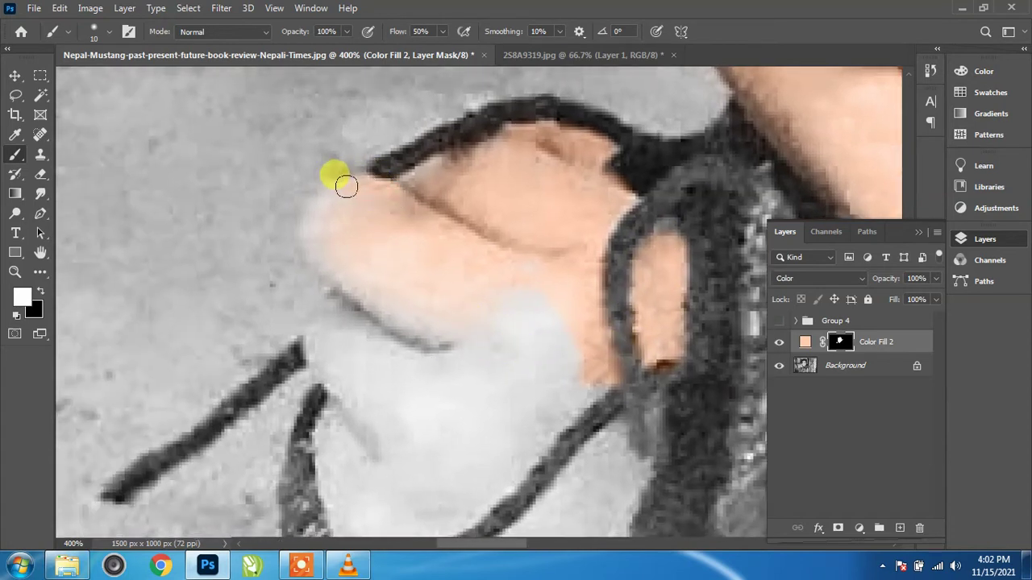
left_click_drag(345, 186, 313, 205)
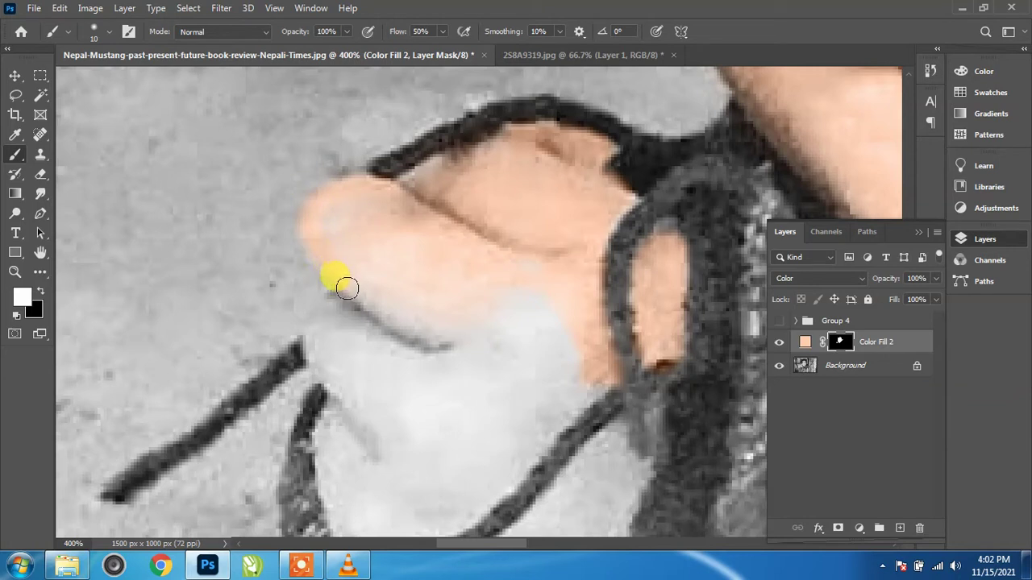
mouse_move(352, 306)
left_mouse_down()
mouse_move(325, 321)
mouse_move(370, 296)
left_mouse_up()
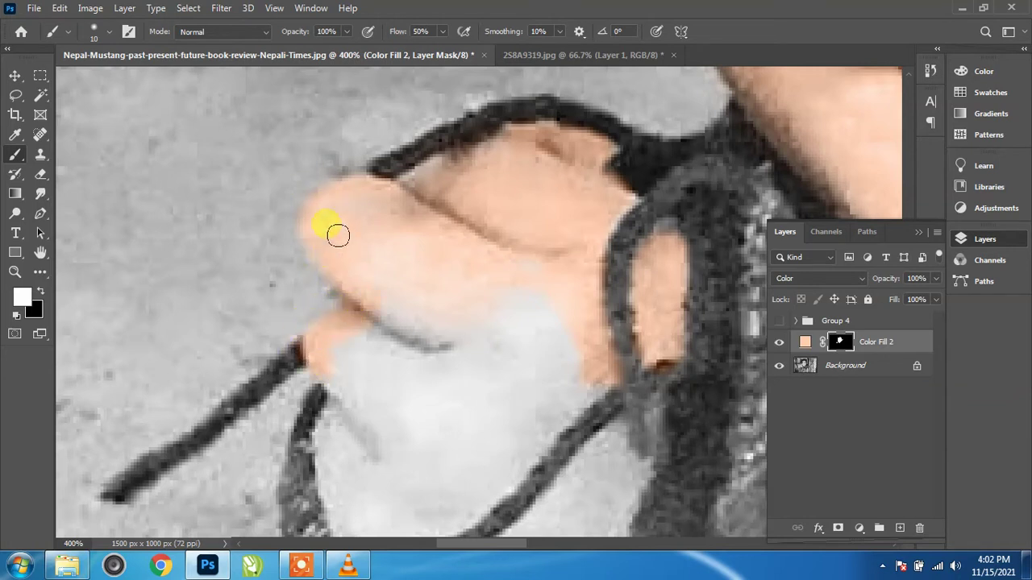
left_click_drag(324, 202, 387, 214)
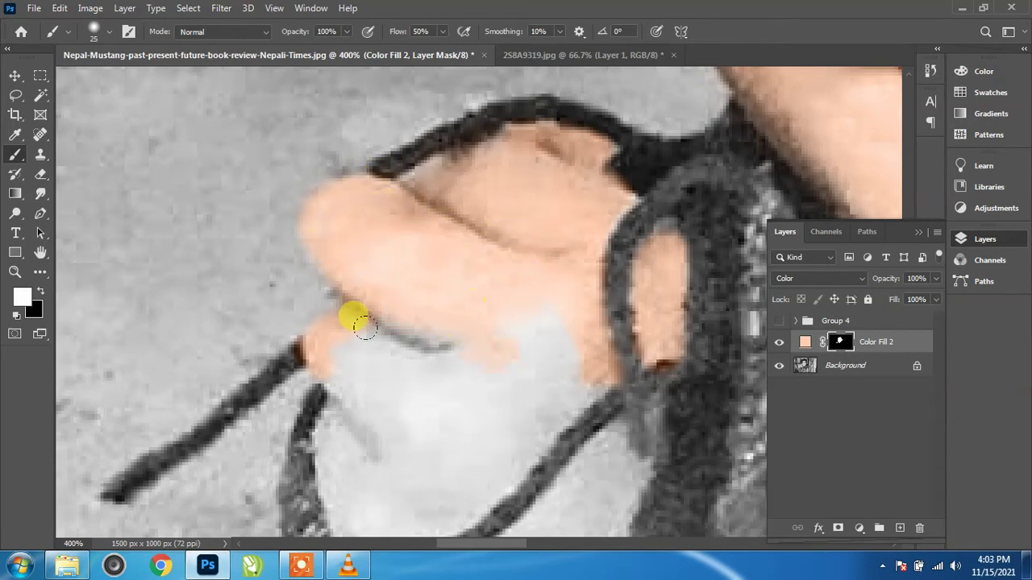
left_click_drag(364, 326, 428, 272)
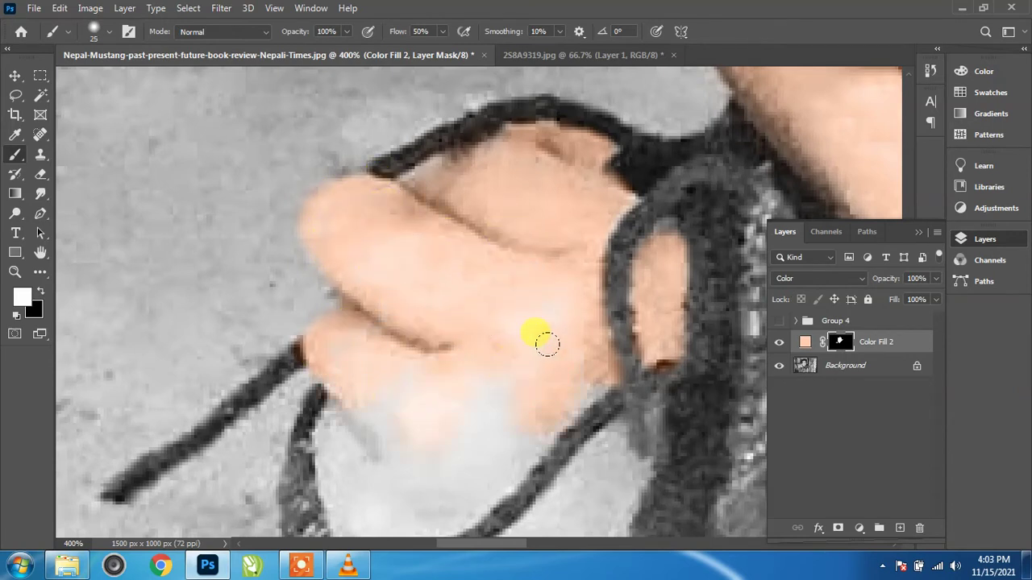
left_click_drag(523, 382, 582, 150)
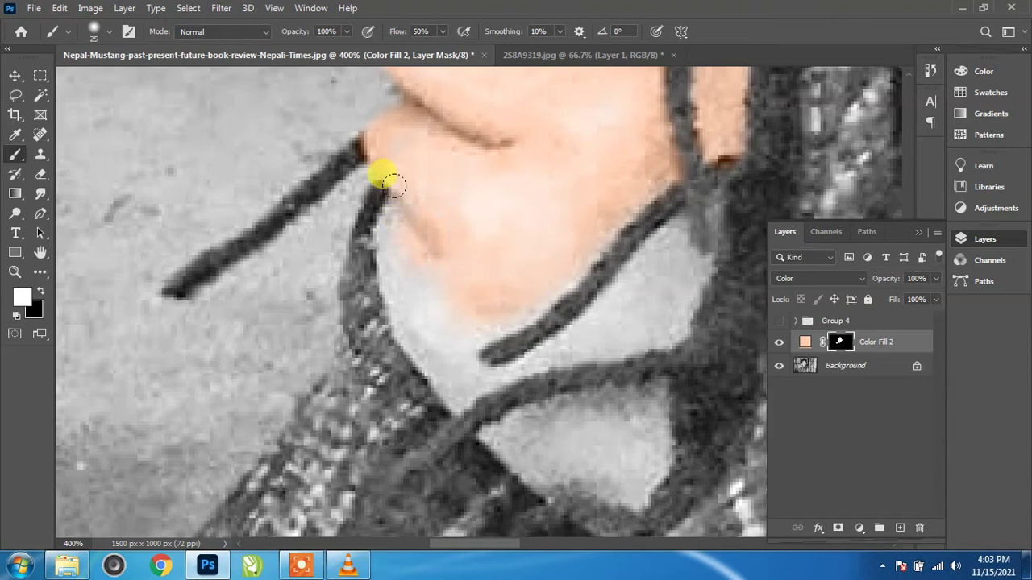
left_click_drag(393, 185, 389, 247)
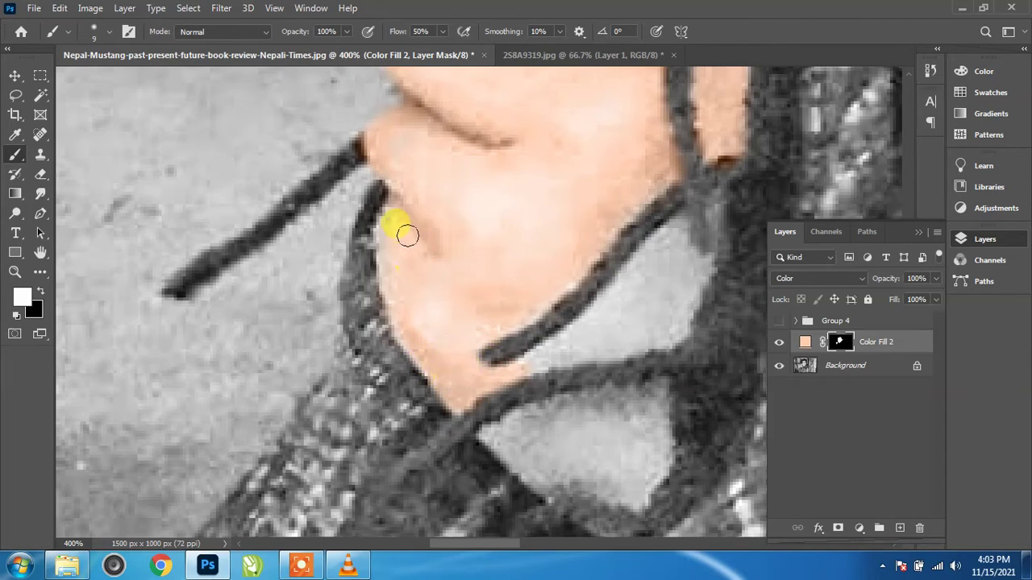
Paint peach over the neck below the strap, keeping the strap itself grey.
left_click_drag(407, 235, 383, 213)
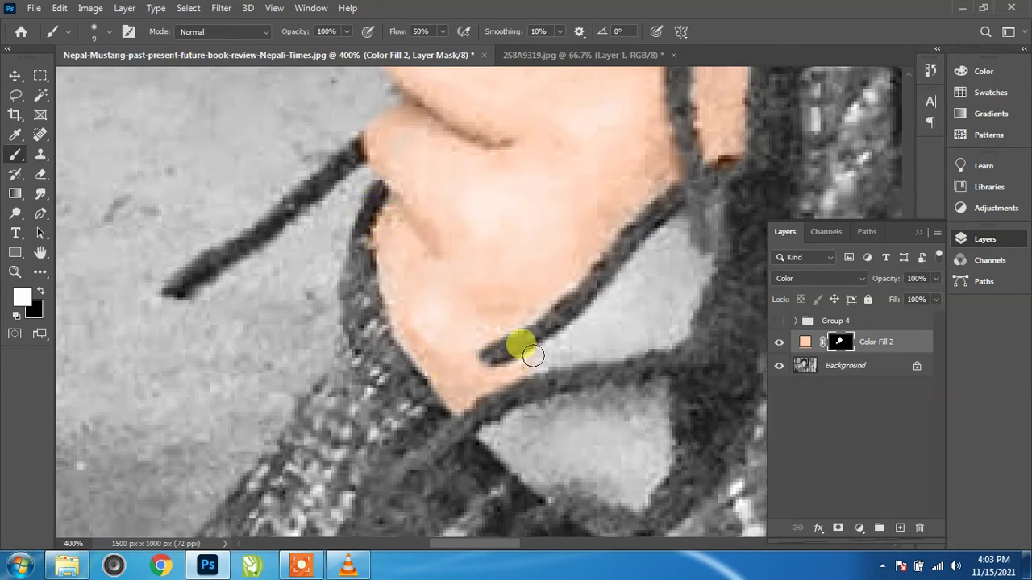
mouse_move(532, 356)
left_mouse_down()
mouse_move(597, 316)
mouse_move(661, 240)
left_mouse_up()
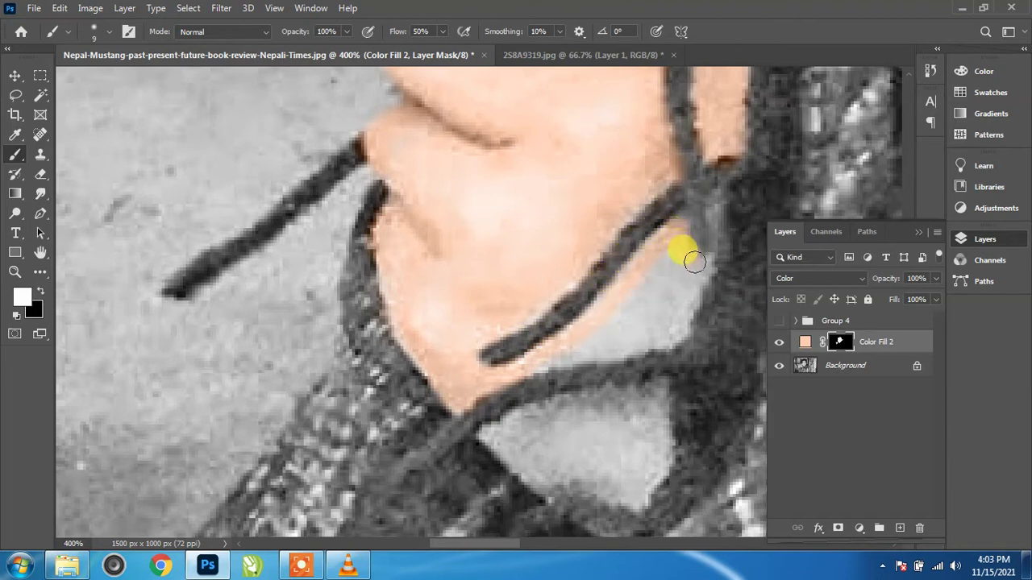
left_click_drag(702, 271, 687, 311)
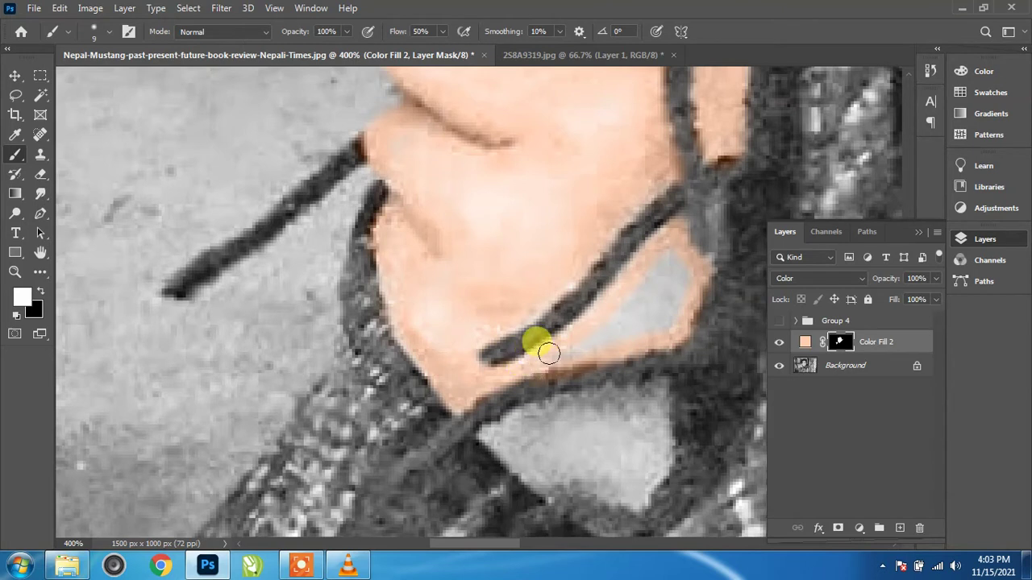
mouse_move(549, 352)
left_mouse_down()
mouse_move(654, 277)
mouse_move(629, 327)
left_mouse_up()
mouse_move(678, 265)
left_mouse_down()
mouse_move(672, 310)
mouse_move(604, 276)
mouse_move(647, 200)
mouse_move(658, 216)
left_mouse_up()
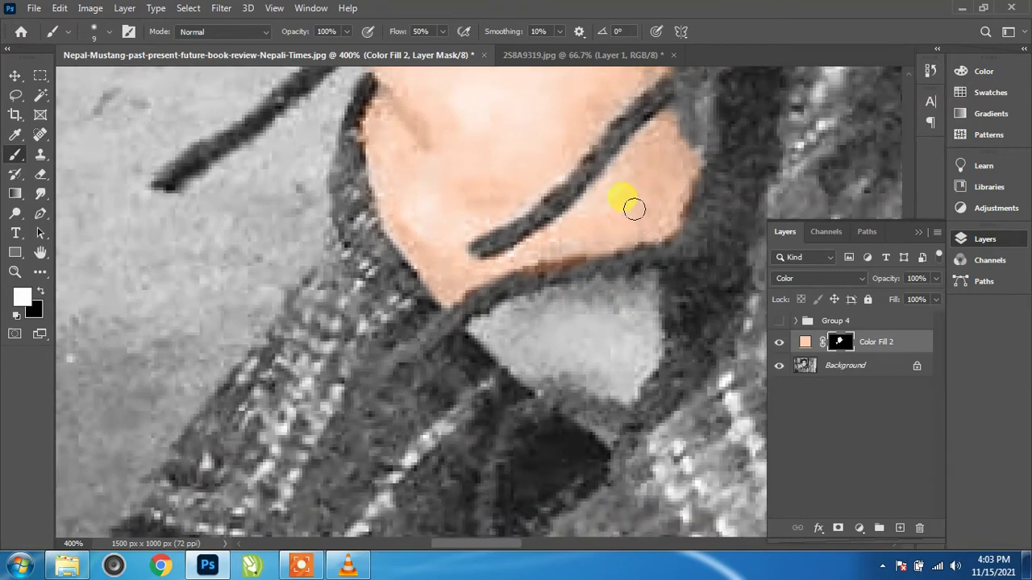
left_click_drag(595, 285, 596, 194)
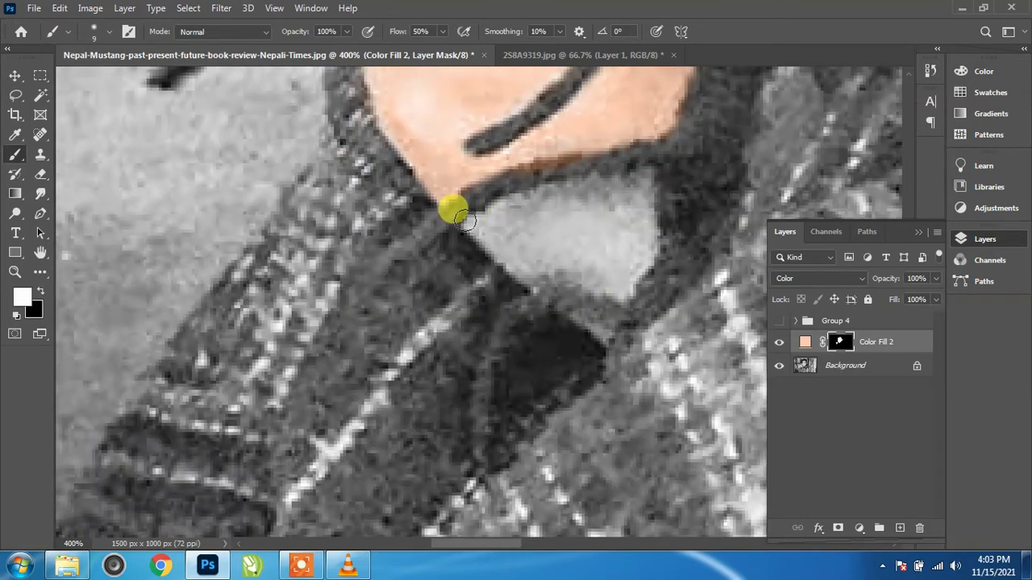
mouse_move(476, 219)
left_mouse_down()
mouse_move(516, 195)
mouse_move(624, 187)
mouse_move(650, 230)
left_mouse_up()
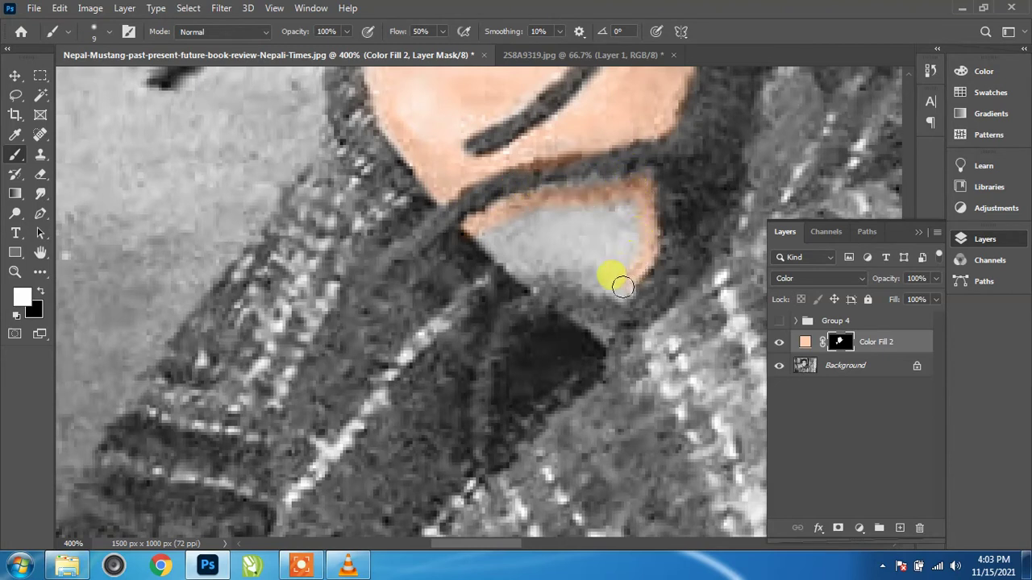
mouse_move(587, 266)
left_mouse_down()
mouse_move(576, 265)
mouse_move(610, 272)
mouse_move(531, 260)
mouse_move(447, 214)
mouse_move(559, 202)
mouse_move(635, 210)
mouse_move(594, 233)
mouse_move(500, 247)
mouse_move(601, 244)
mouse_move(629, 212)
mouse_move(634, 246)
mouse_move(562, 242)
left_mouse_up()
scroll(564, 242, "down", 3)
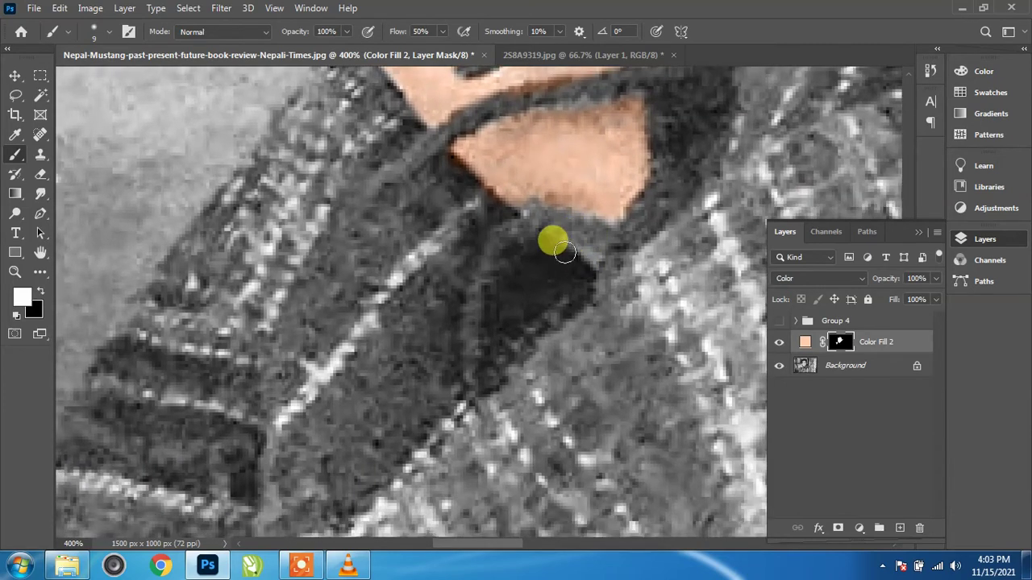
mouse_move(571, 249)
left_mouse_down()
mouse_move(593, 258)
mouse_move(524, 204)
mouse_move(541, 188)
left_mouse_up()
scroll(495, 307, "up", 2)
Paint peach over the pale streak beside the nose, cheek, lips and brow, then fit the photo.
key("ctrl+minus")
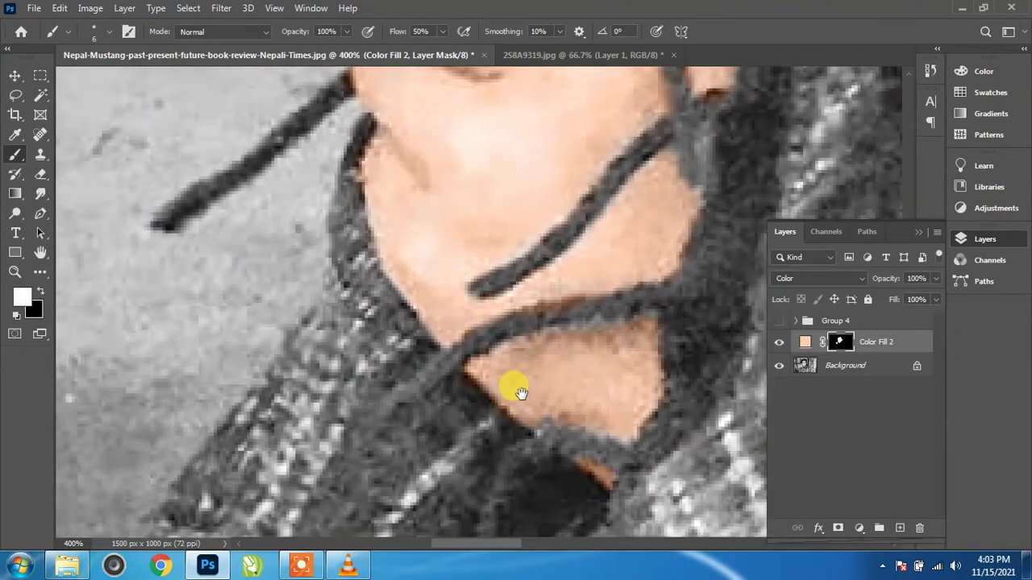
key("ctrl+minus")
key("ctrl+minus")
key("ctrl+minus")
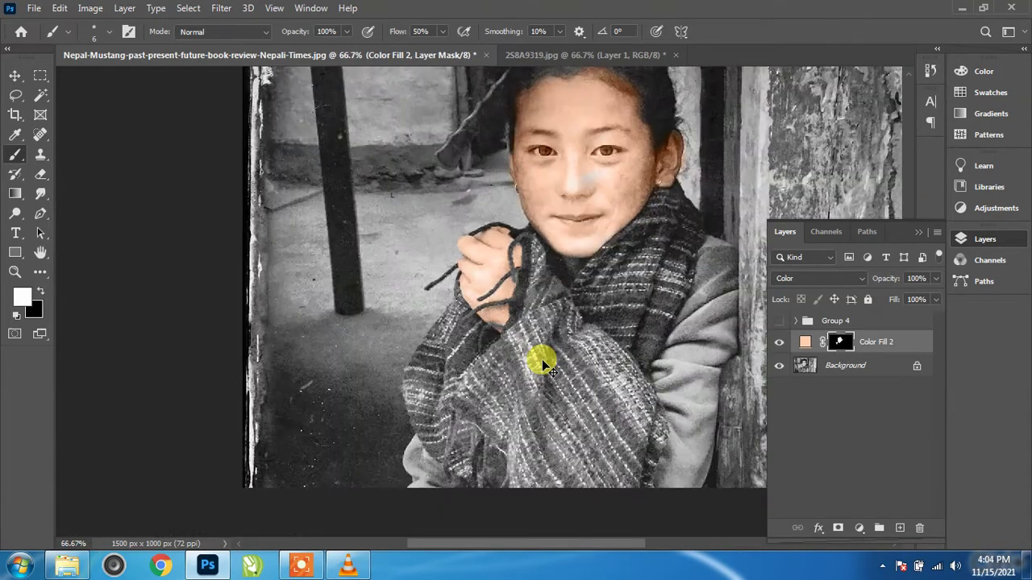
key("ctrl+plus")
key("ctrl+plus")
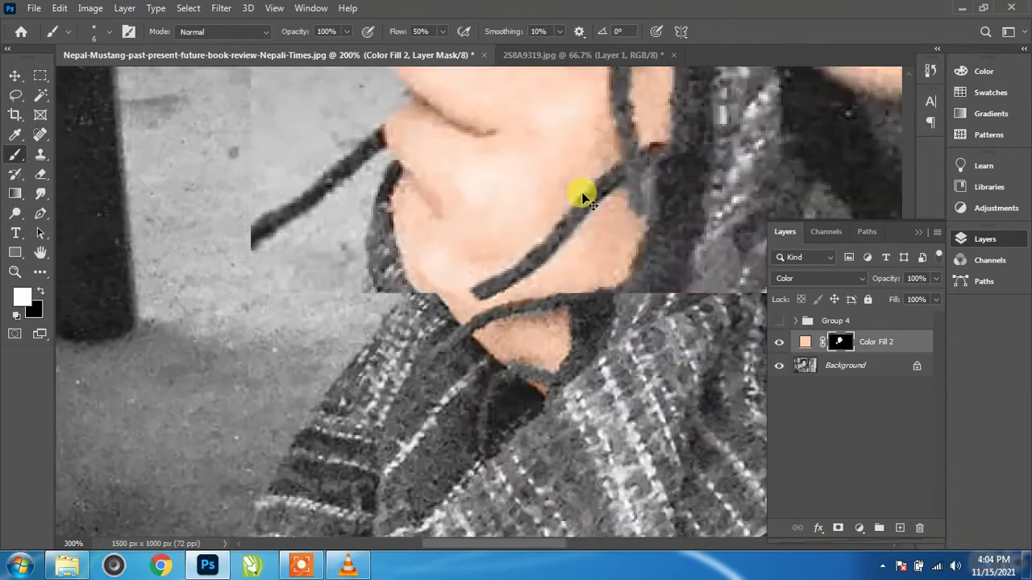
key("ctrl+plus")
scroll(271, 334, "up", 3)
scroll(269, 293, "up", 3)
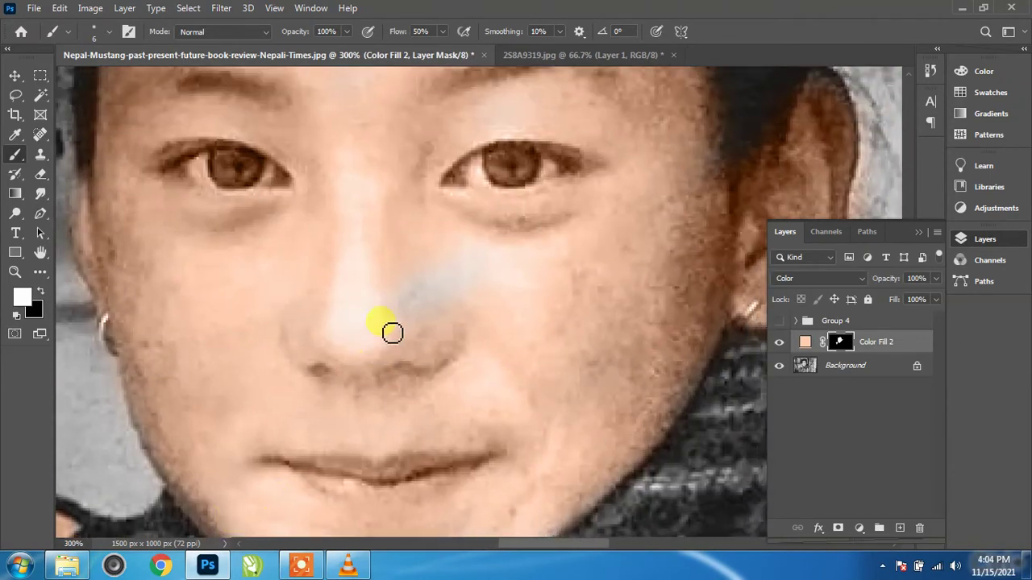
left_click_drag(394, 332, 402, 312)
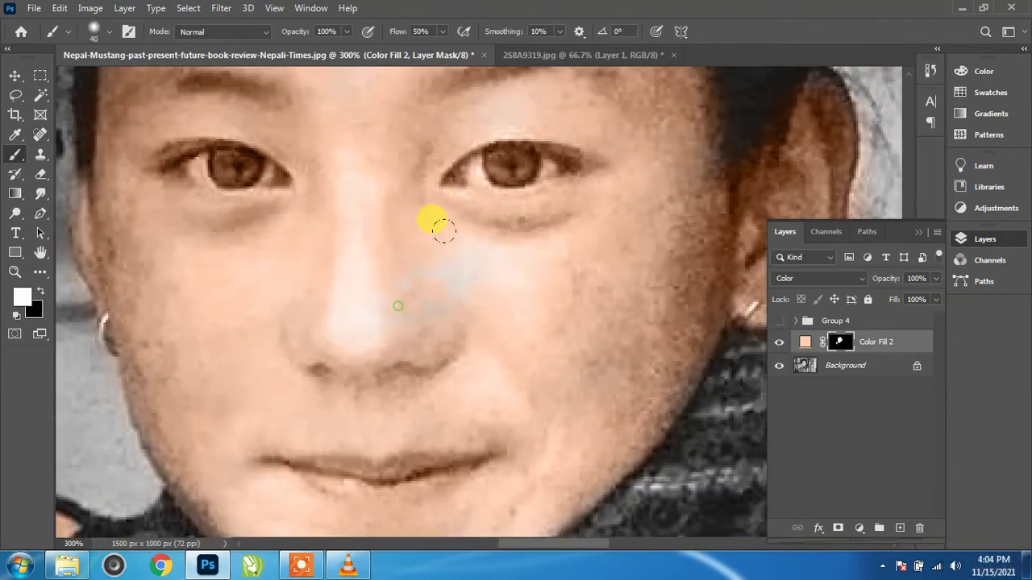
left_click_drag(443, 230, 556, 236)
left_click_drag(284, 159, 538, 319)
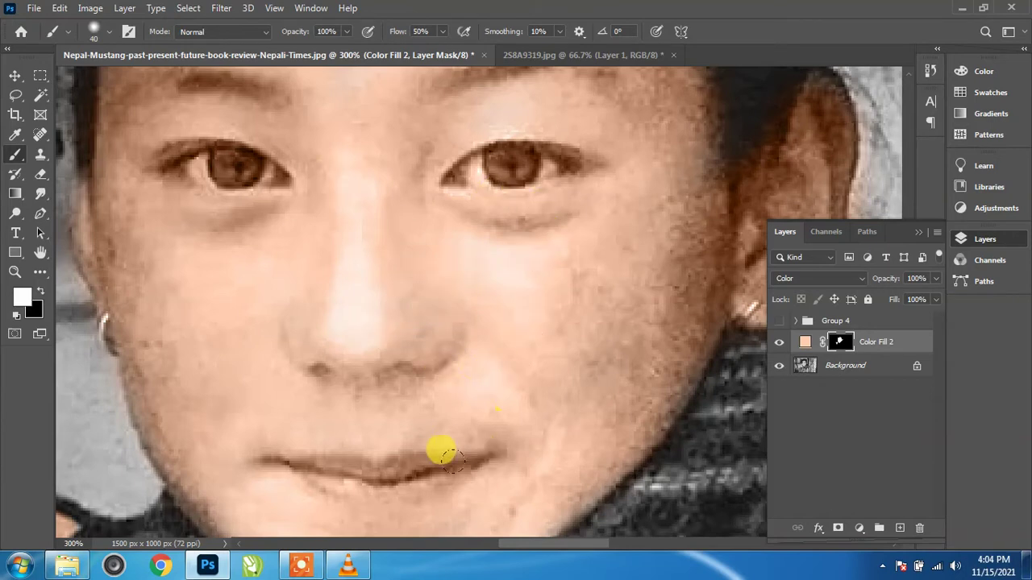
mouse_move(452, 457)
left_mouse_down()
mouse_move(544, 218)
mouse_move(654, 175)
mouse_move(621, 123)
left_mouse_up()
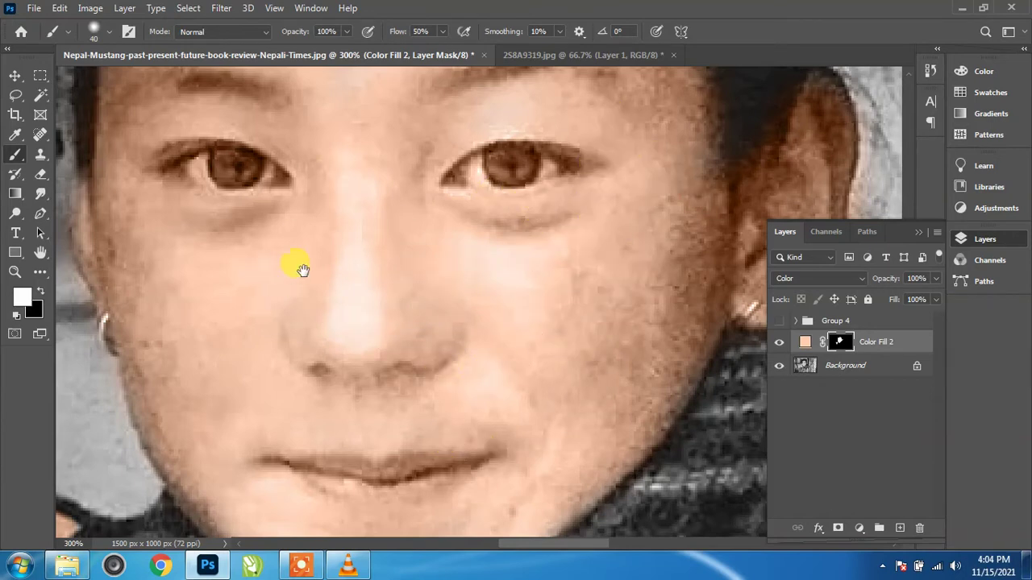
left_click_drag(302, 270, 330, 502)
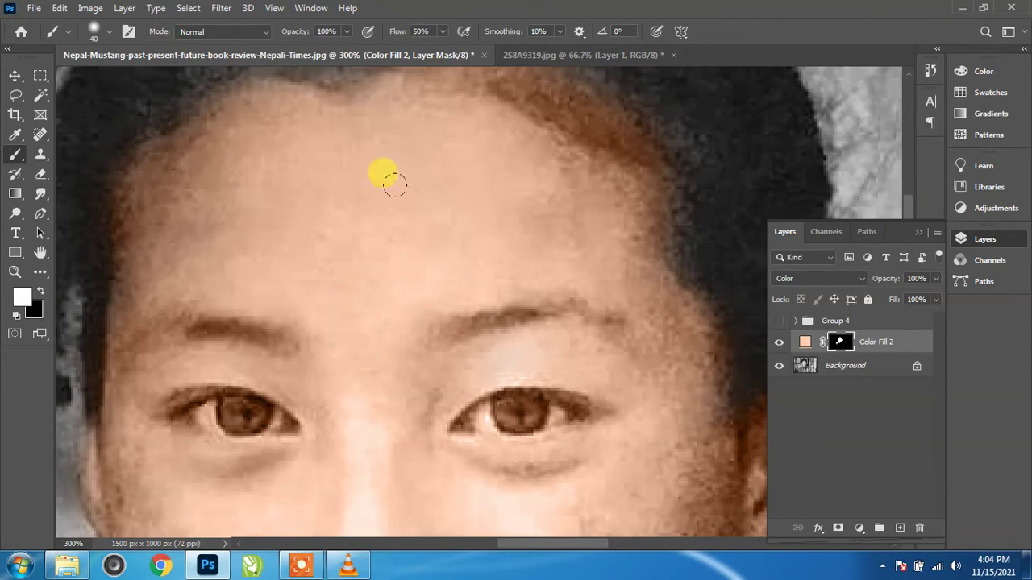
key("ctrl+0")
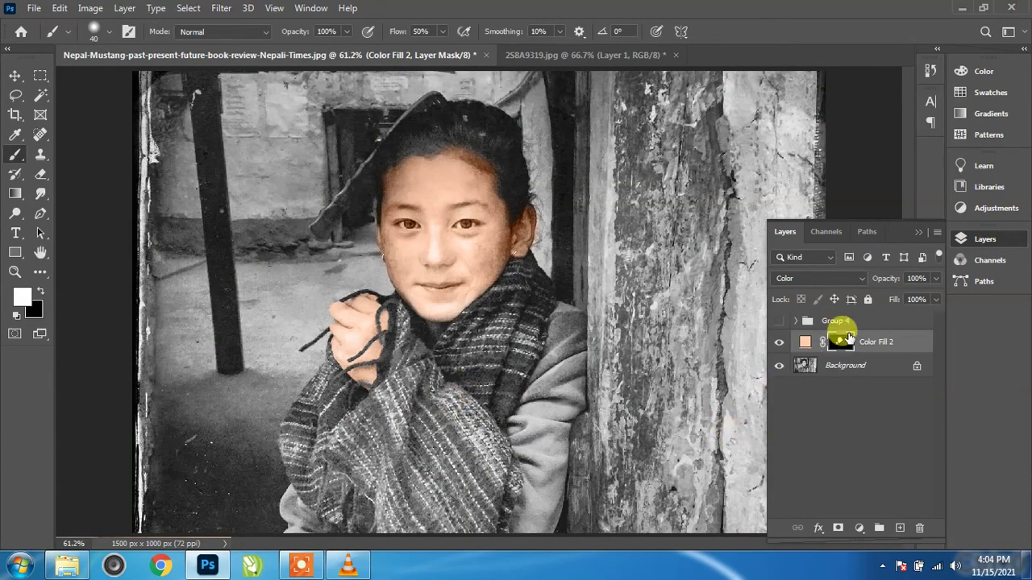
Rename the peach Color Fill 2 layer to Skin.
double_click(878, 341)
type("Sk")
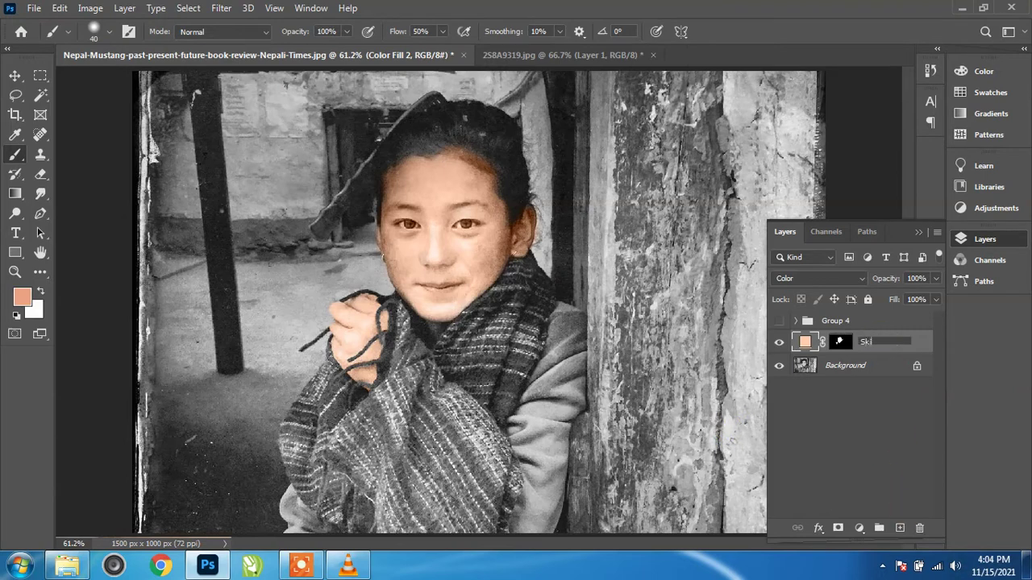
type("in")
key("Return")
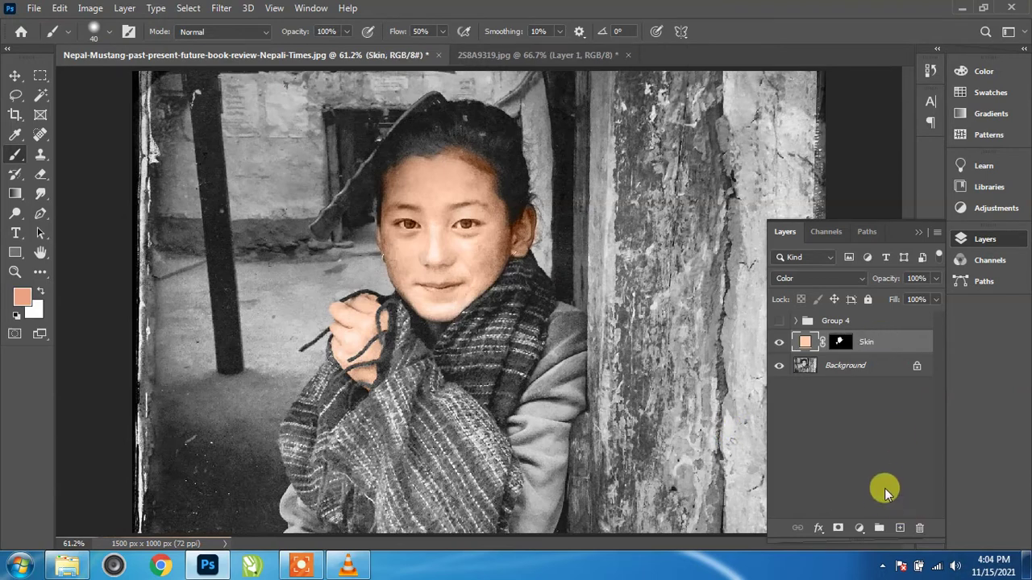
Add a blue (0600ff) Solid Color fill layer above Skin.
left_click(858, 530)
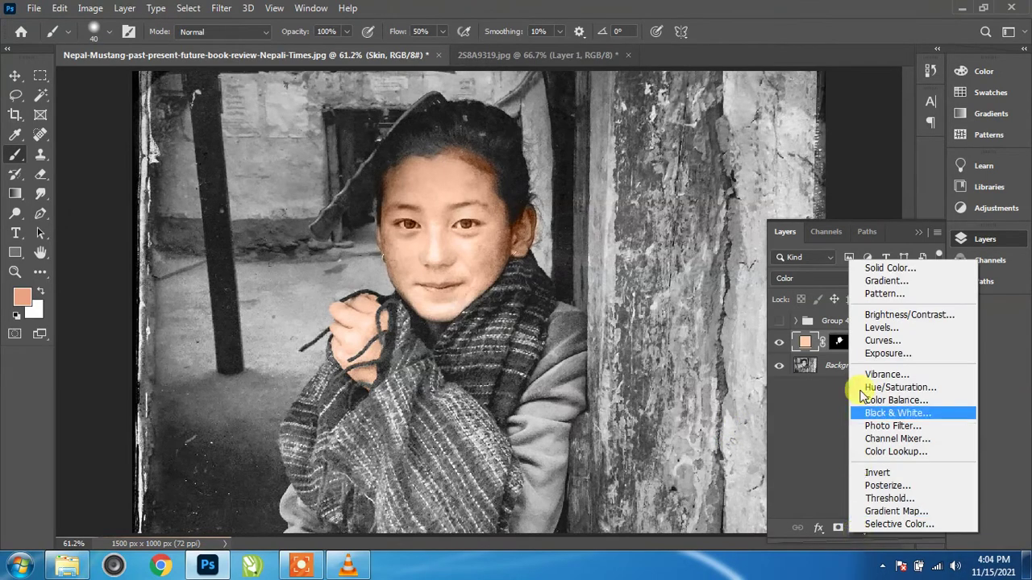
left_click(908, 272)
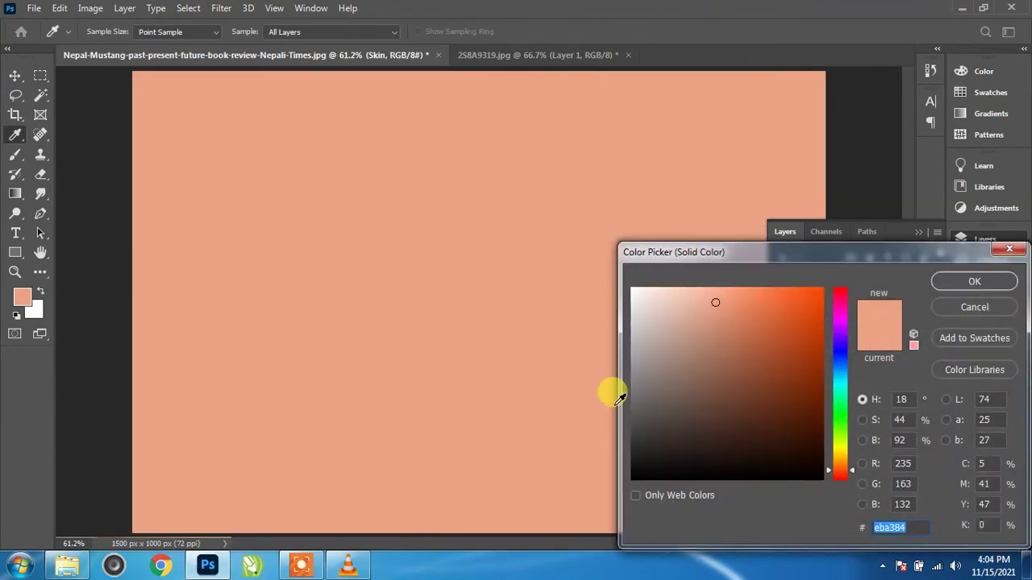
left_click_drag(853, 352, 854, 306)
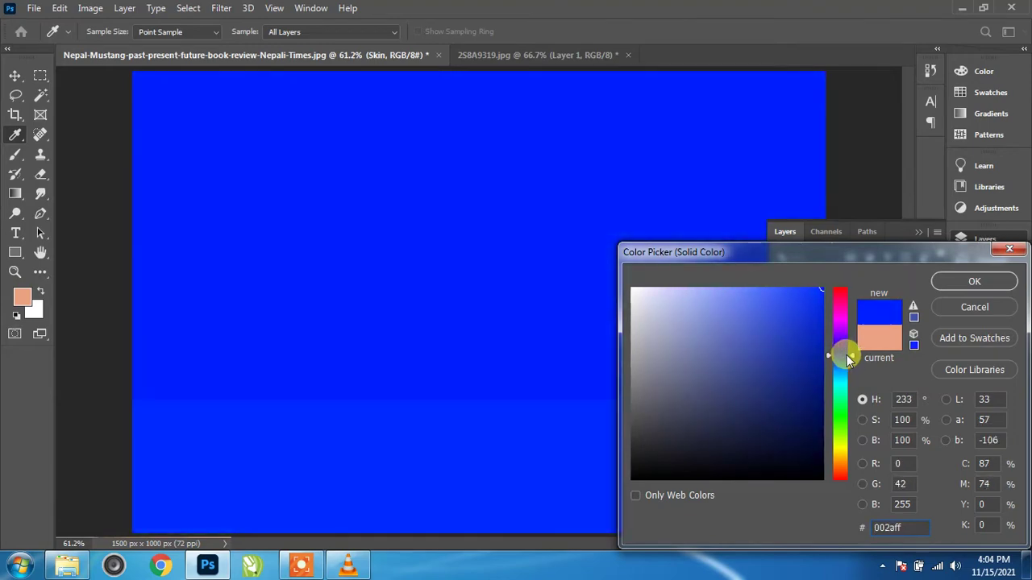
left_click_drag(846, 356, 846, 358)
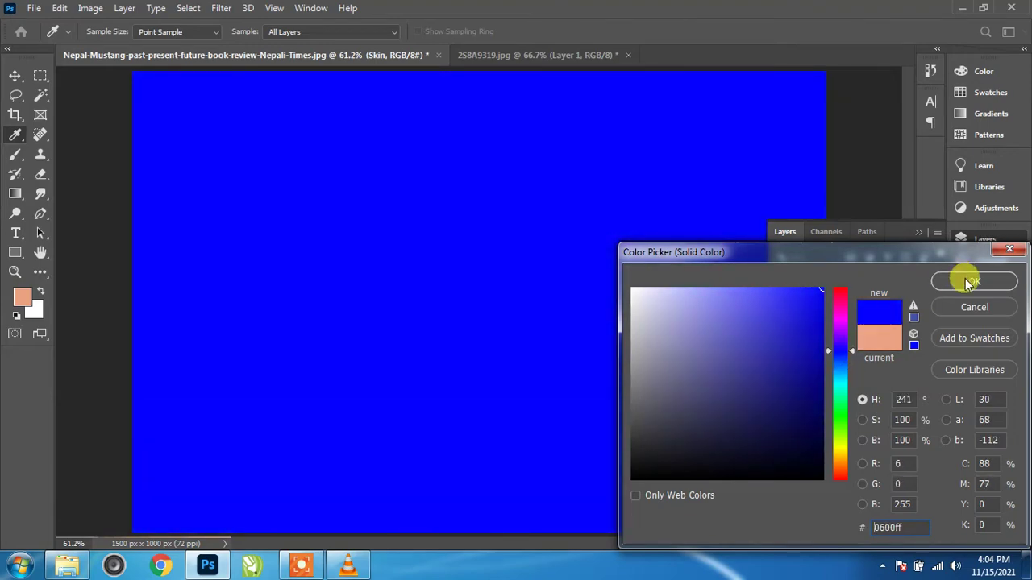
left_click(970, 282)
Set the blue fill to the Color blend mode and target its mask.
left_click(825, 282)
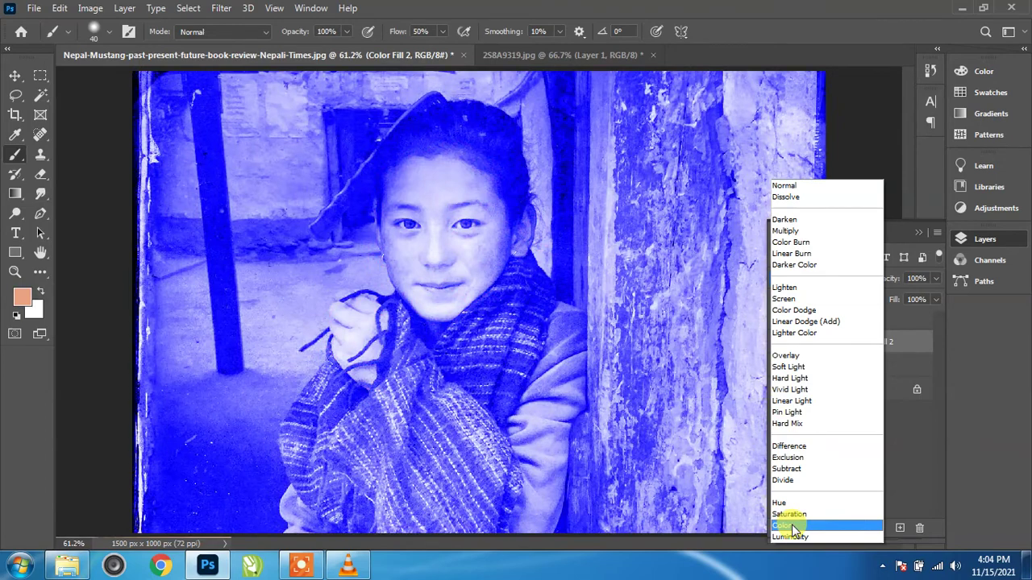
left_click(793, 527)
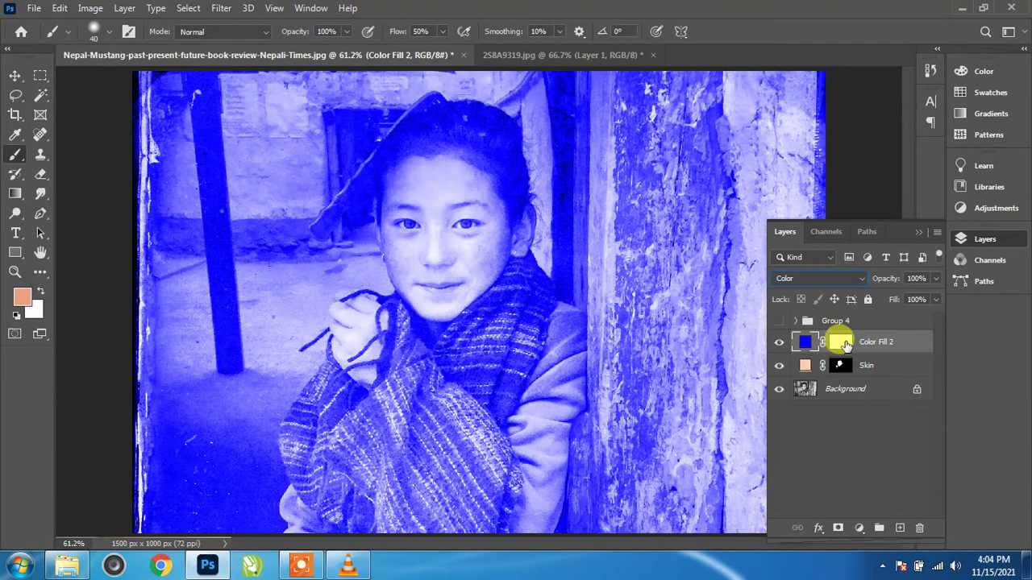
left_click(840, 342)
left_click(91, 9)
mouse_move(113, 48)
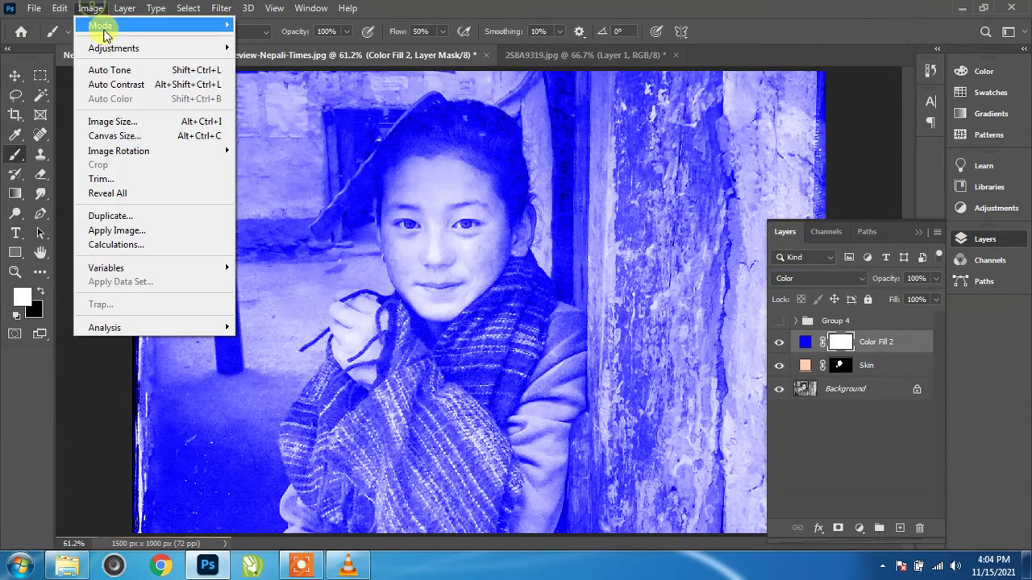
Invert the Color Fill 2 mask to hide the blue, then zoom in on the ear and neck.
left_click(257, 224)
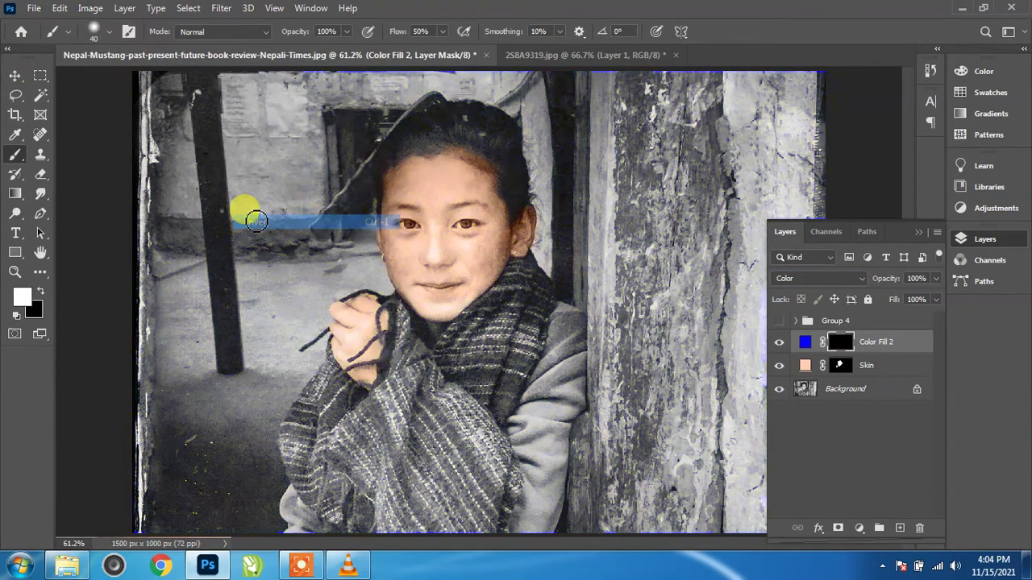
scroll(525, 322, "up", 5)
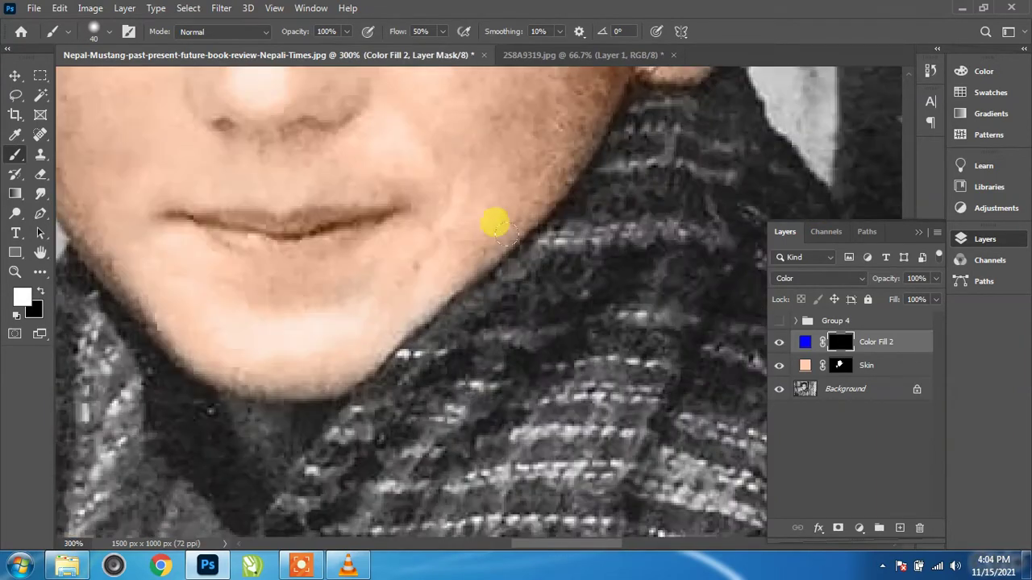
mouse_move(465, 221)
left_mouse_down()
mouse_move(178, 437)
mouse_move(302, 369)
left_mouse_up()
Paint blue onto the scarf below the ear, along the shoulder, neck and chin edge.
mouse_move(361, 314)
left_mouse_down()
mouse_move(274, 403)
mouse_move(317, 274)
left_mouse_up()
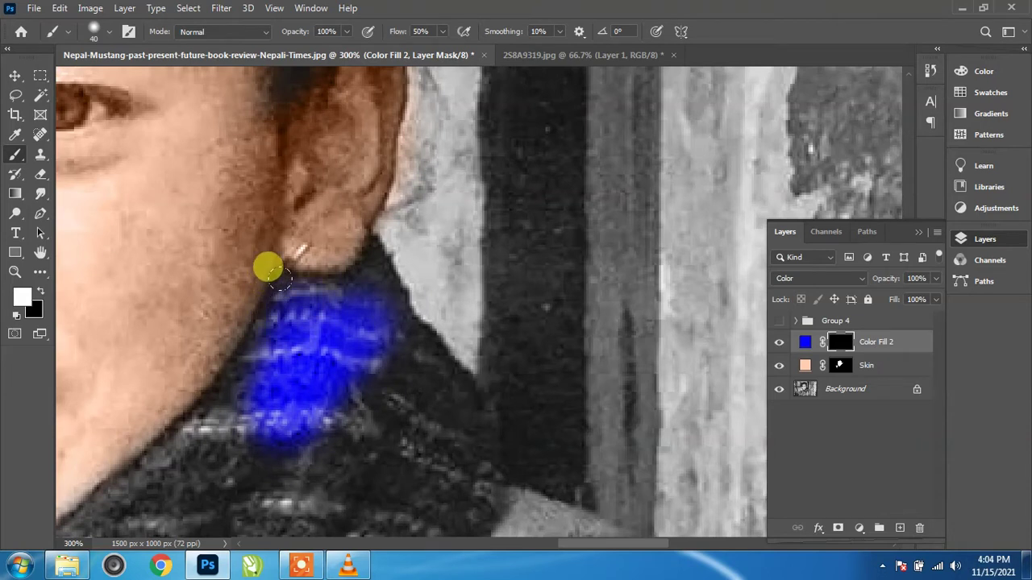
mouse_move(357, 222)
left_mouse_down()
mouse_move(420, 443)
mouse_move(357, 346)
mouse_move(341, 357)
mouse_move(248, 318)
mouse_move(94, 460)
left_mouse_up()
mouse_move(338, 411)
left_mouse_down()
mouse_move(484, 136)
mouse_move(382, 180)
mouse_move(205, 390)
left_mouse_up()
left_click_drag(206, 390, 350, 185)
mouse_move(289, 215)
left_mouse_down()
mouse_move(202, 264)
mouse_move(222, 242)
mouse_move(88, 385)
mouse_move(104, 440)
mouse_move(443, 199)
mouse_move(526, 196)
left_mouse_up()
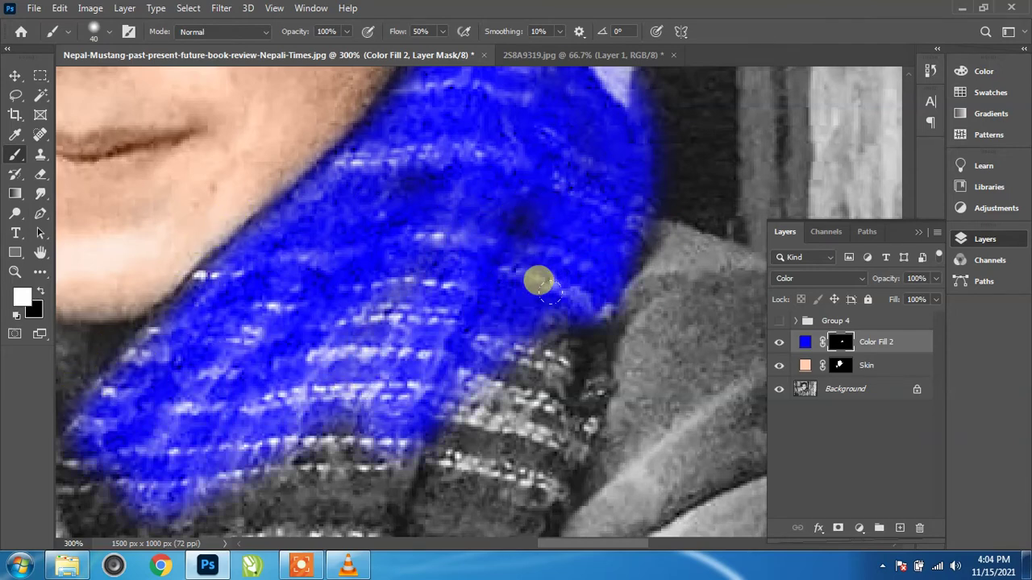
left_click_drag(540, 277, 500, 407)
Paint blue over the lower-right scarf strip, the dark lower area and the strip beside the hand.
left_click_drag(437, 403, 484, 230)
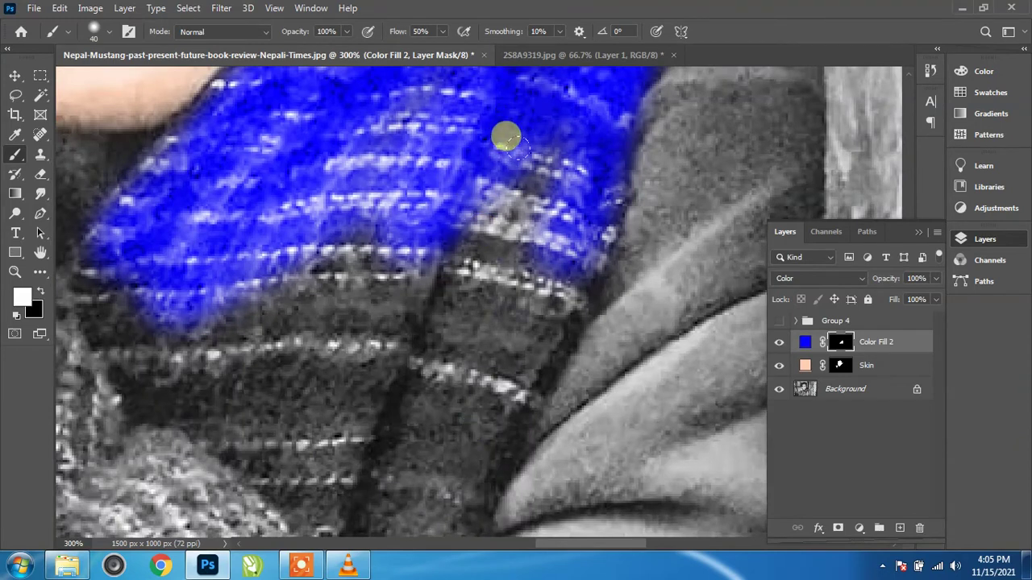
left_click_drag(507, 134, 455, 322)
mouse_move(456, 322)
left_mouse_down()
mouse_move(504, 219)
mouse_move(525, 202)
mouse_move(432, 431)
mouse_move(414, 282)
mouse_move(306, 392)
mouse_move(247, 283)
mouse_move(184, 324)
mouse_move(88, 245)
mouse_move(76, 293)
mouse_move(263, 411)
mouse_move(222, 326)
left_mouse_up()
scroll(400, 203, "down", 5)
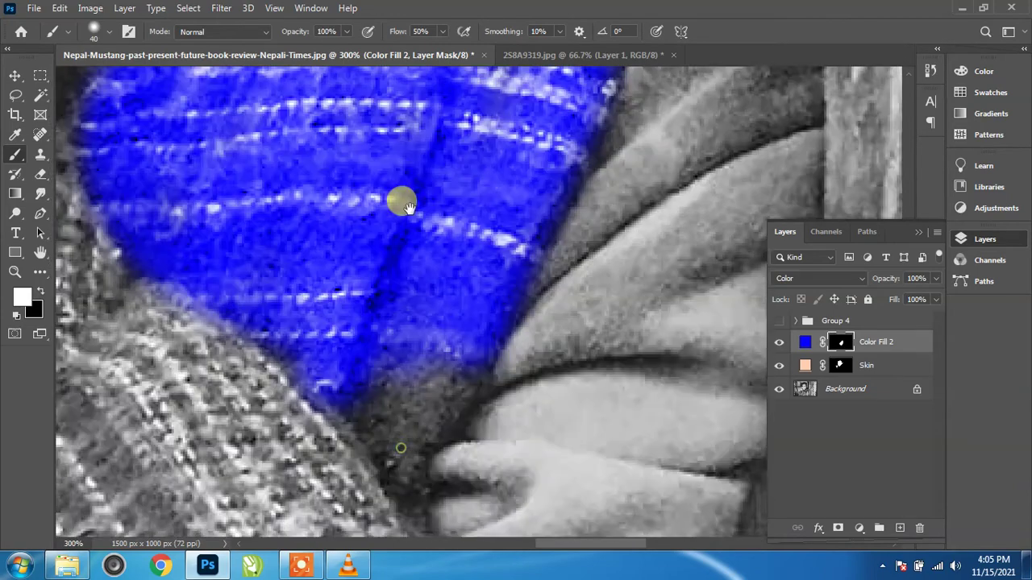
mouse_move(387, 219)
left_mouse_down()
mouse_move(415, 207)
mouse_move(362, 314)
mouse_move(335, 226)
mouse_move(309, 323)
mouse_move(417, 210)
left_mouse_up()
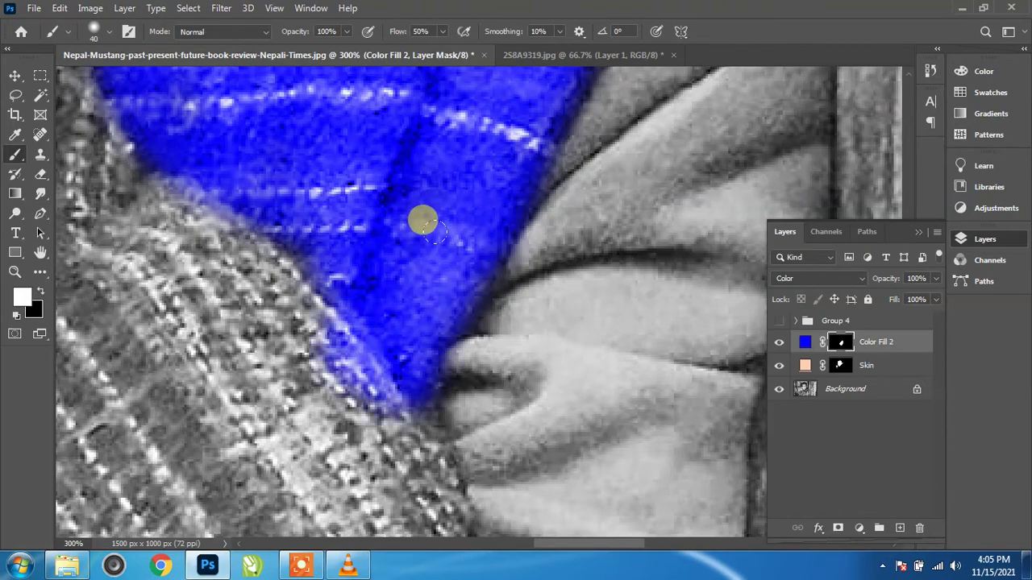
left_click_drag(201, 341, 433, 403)
left_click_drag(147, 258, 395, 520)
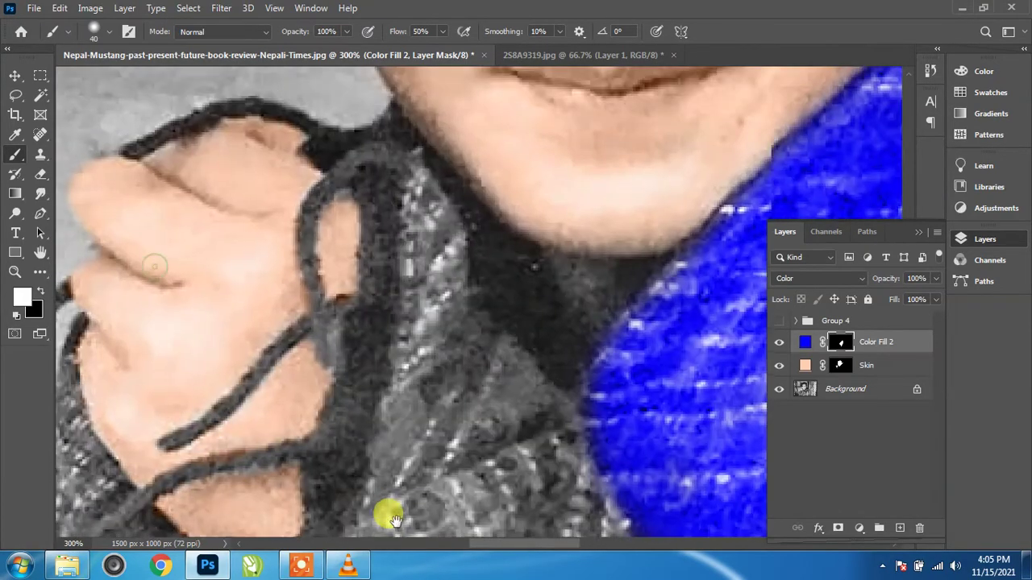
mouse_move(376, 166)
left_mouse_down()
mouse_move(407, 364)
mouse_move(382, 276)
mouse_move(532, 418)
mouse_move(433, 350)
left_mouse_up()
mouse_move(560, 408)
left_mouse_down()
mouse_move(580, 349)
mouse_move(437, 404)
left_mouse_up()
Extend the blue further left and over the lower scarf and its end on the sweater.
scroll(395, 322, "down", 3)
mouse_move(352, 237)
left_mouse_down()
mouse_move(346, 357)
mouse_move(399, 388)
mouse_move(371, 371)
mouse_move(433, 441)
mouse_move(563, 339)
mouse_move(550, 352)
mouse_move(580, 394)
left_mouse_up()
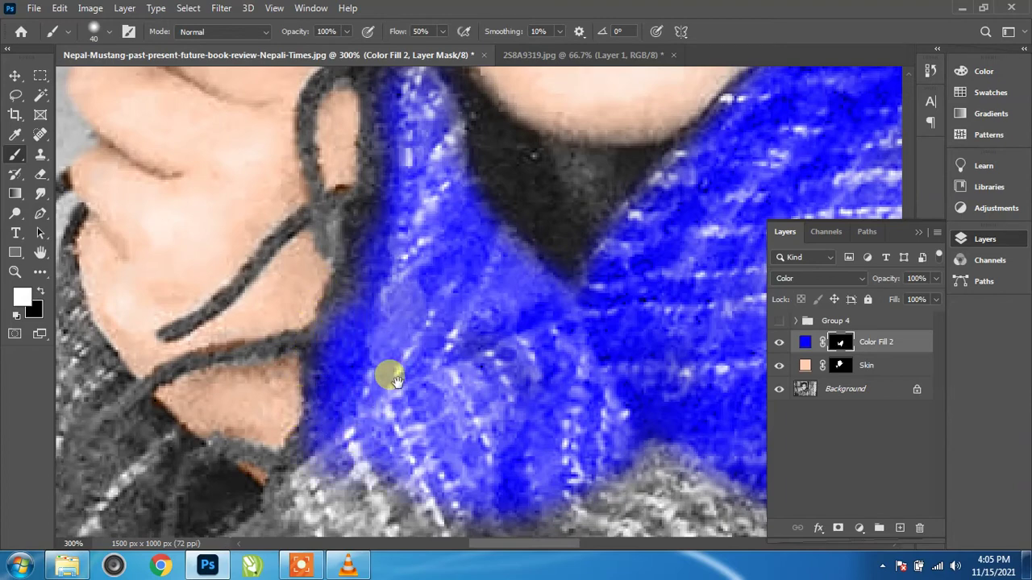
scroll(383, 377, "up", 3)
mouse_move(373, 387)
left_mouse_down()
mouse_move(369, 276)
mouse_move(341, 411)
mouse_move(361, 446)
left_mouse_up()
scroll(360, 446, "down", 3)
scroll(347, 379, "down", 2)
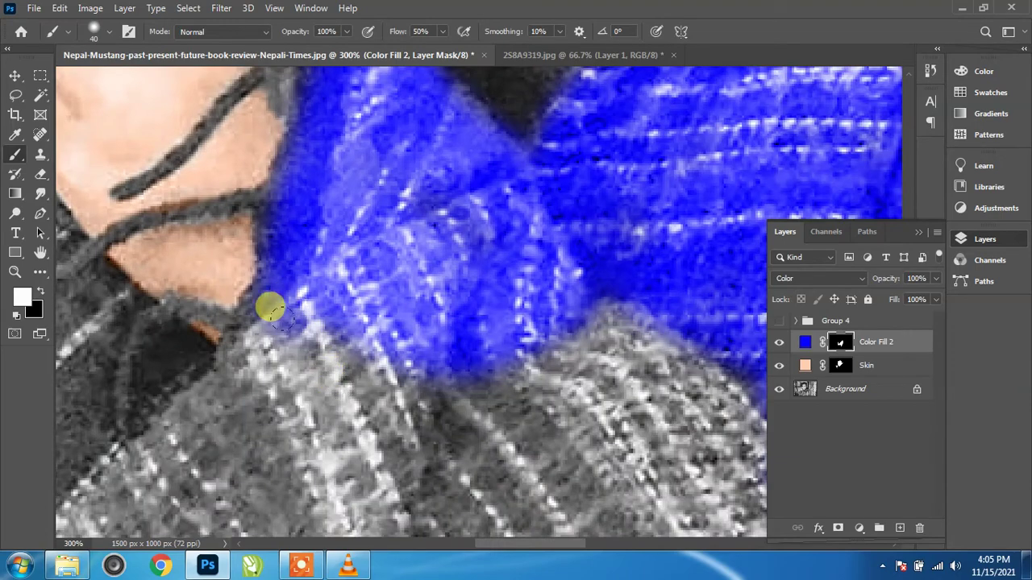
left_click_drag(201, 415, 387, 292)
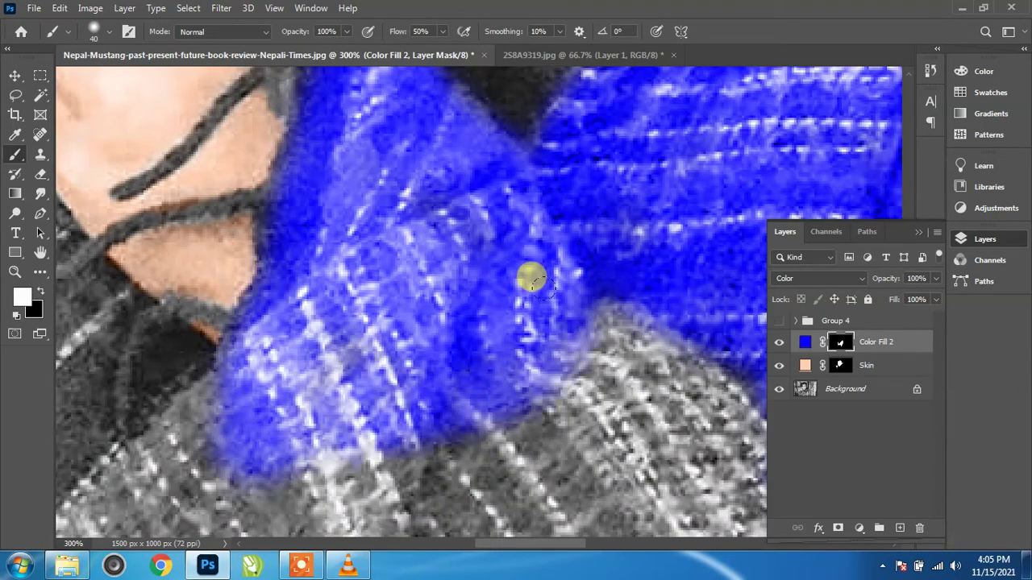
scroll(253, 281, "down", 3)
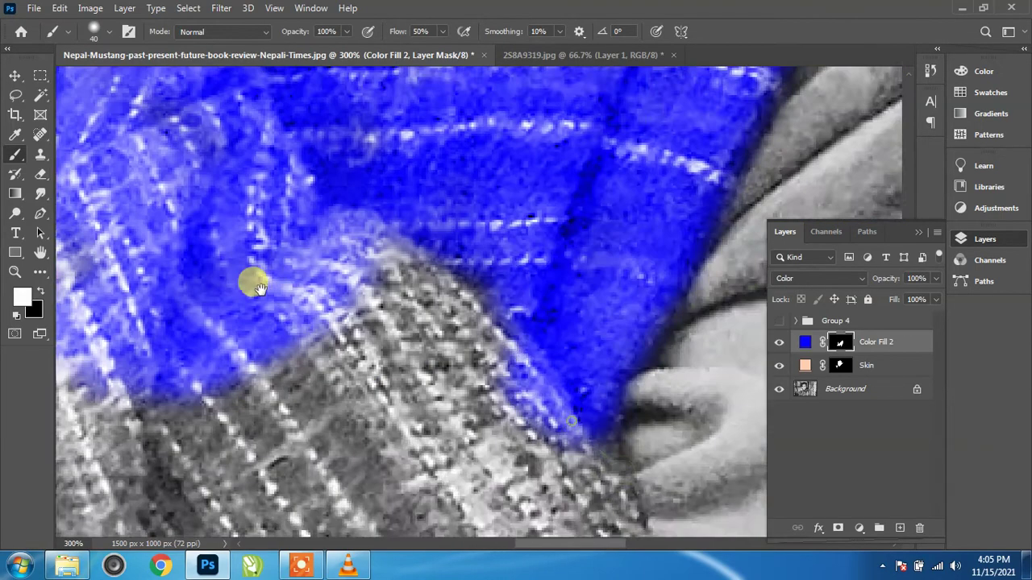
scroll(274, 242, "right", 3)
mouse_move(296, 186)
left_mouse_down()
mouse_move(384, 233)
mouse_move(428, 374)
mouse_move(197, 286)
left_mouse_up()
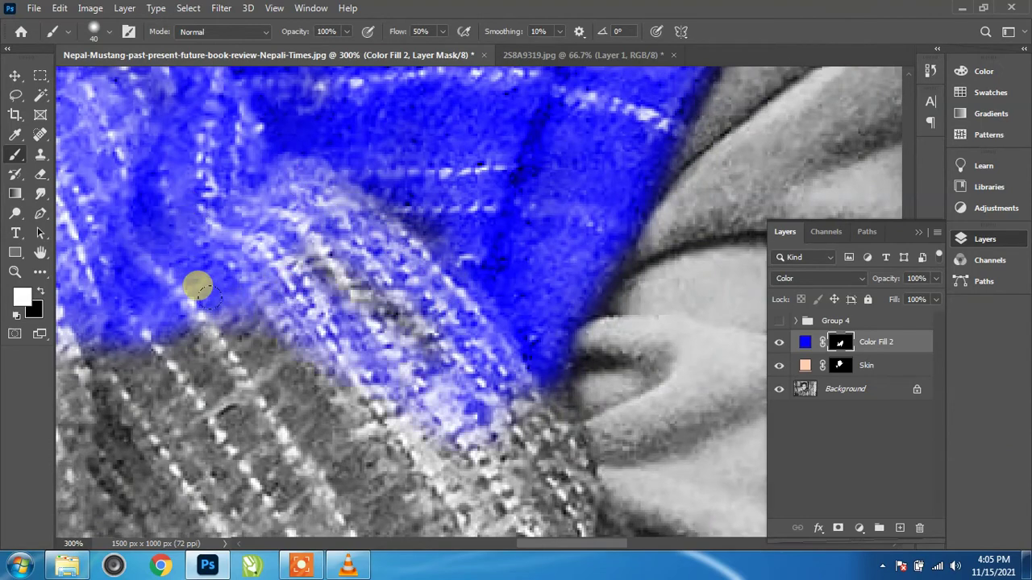
scroll(288, 329, "down", 2)
scroll(315, 318, "down", 2)
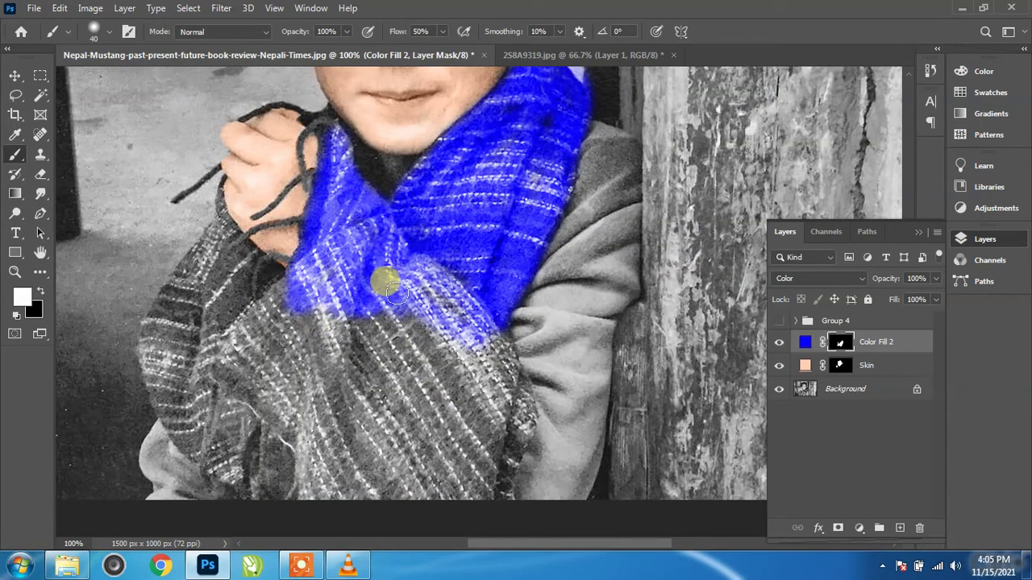
Enlarge the brush to 70 and paint blue over the lower scarf folds and hanging left end.
key("bracketright")
key("bracketright")
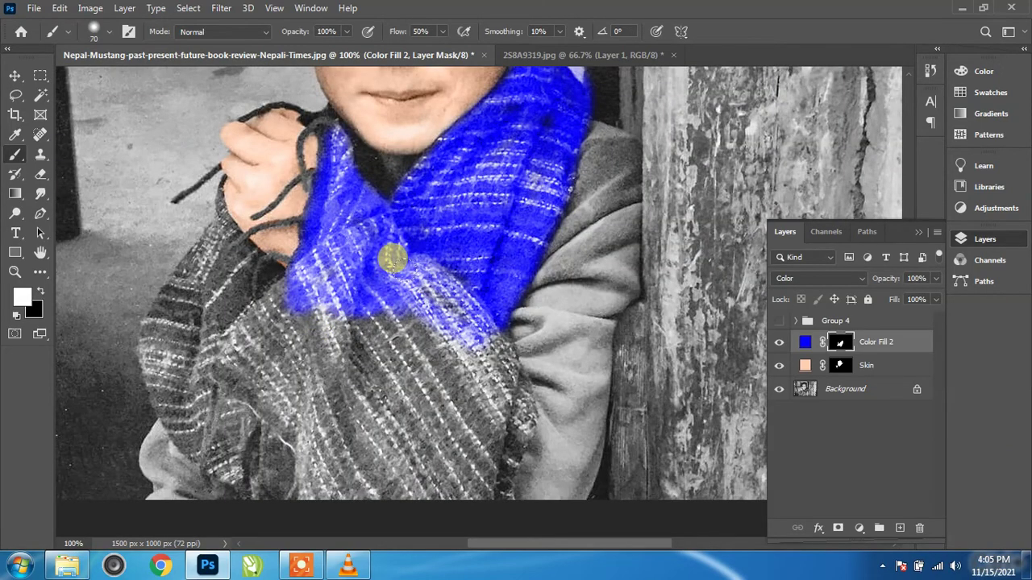
left_click_drag(401, 265, 430, 396)
mouse_move(397, 436)
left_mouse_down()
mouse_move(376, 358)
mouse_move(341, 417)
mouse_move(303, 404)
mouse_move(285, 295)
mouse_move(258, 292)
mouse_move(218, 339)
mouse_move(256, 278)
left_mouse_up()
mouse_move(214, 335)
left_mouse_down()
mouse_move(242, 439)
mouse_move(269, 479)
mouse_move(231, 440)
left_mouse_up()
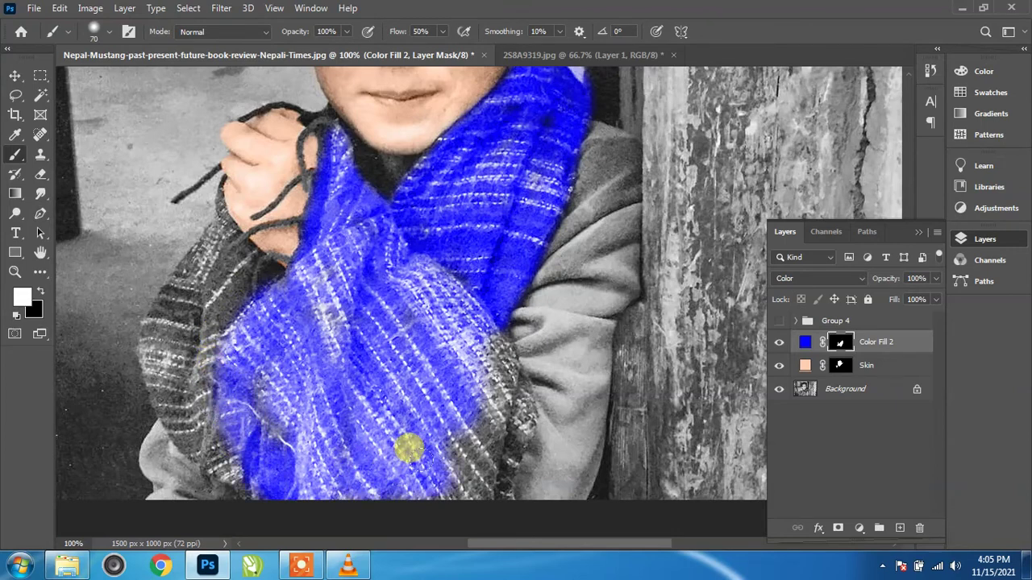
left_click_drag(409, 449, 448, 358)
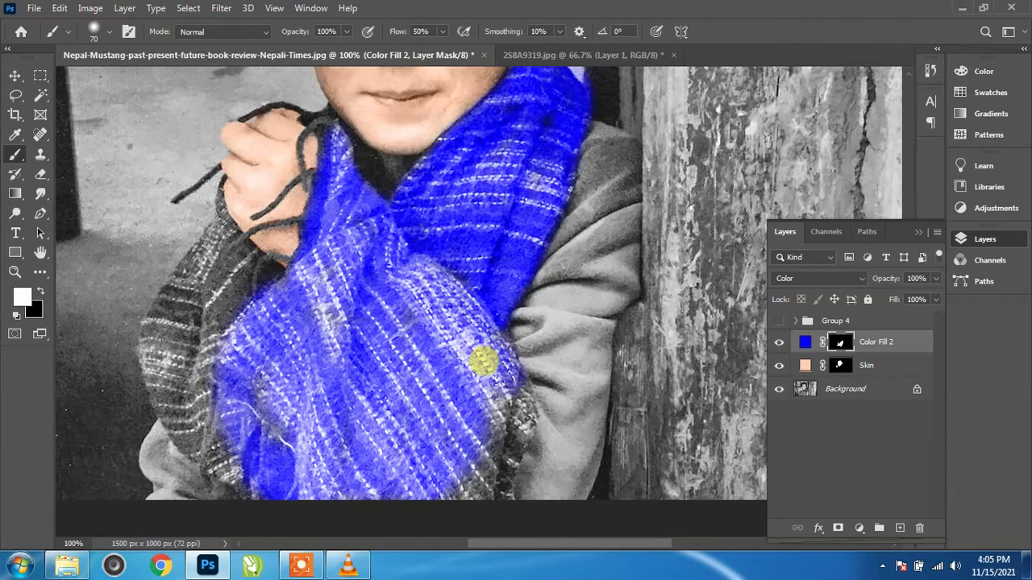
mouse_move(490, 400)
left_mouse_down()
mouse_move(454, 483)
mouse_move(482, 417)
left_mouse_up()
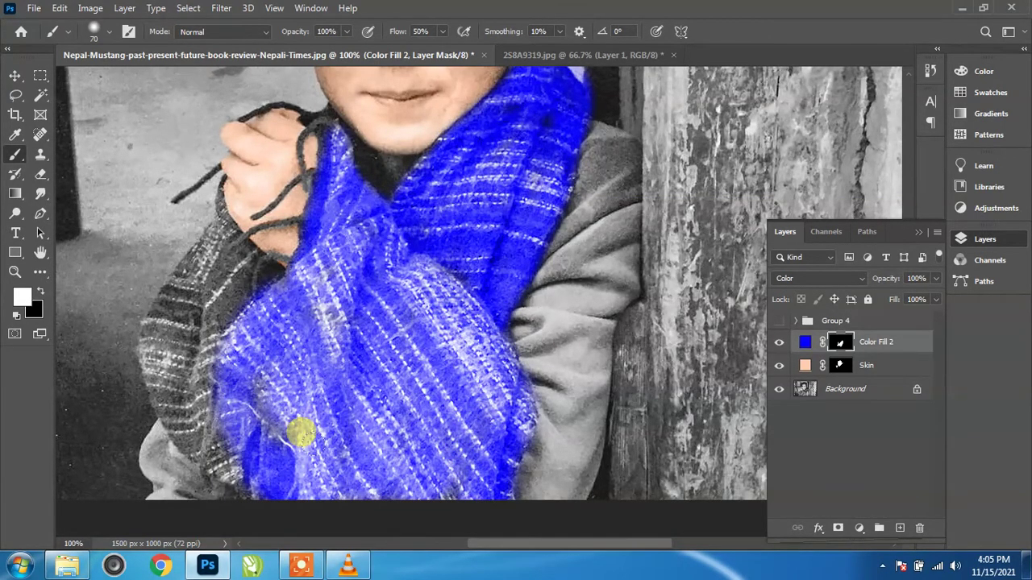
mouse_move(185, 346)
left_mouse_down()
mouse_move(180, 254)
mouse_move(134, 309)
mouse_move(184, 417)
left_mouse_up()
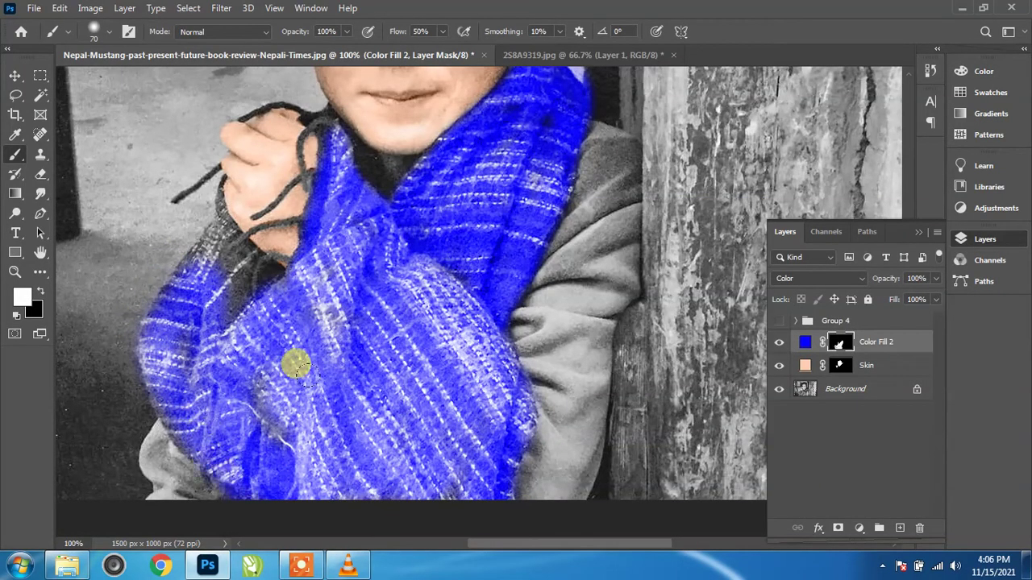
scroll(295, 362, "up", 2)
scroll(267, 369, "up", 2)
mouse_move(93, 344)
left_mouse_down()
mouse_move(587, 293)
mouse_move(247, 392)
left_mouse_up()
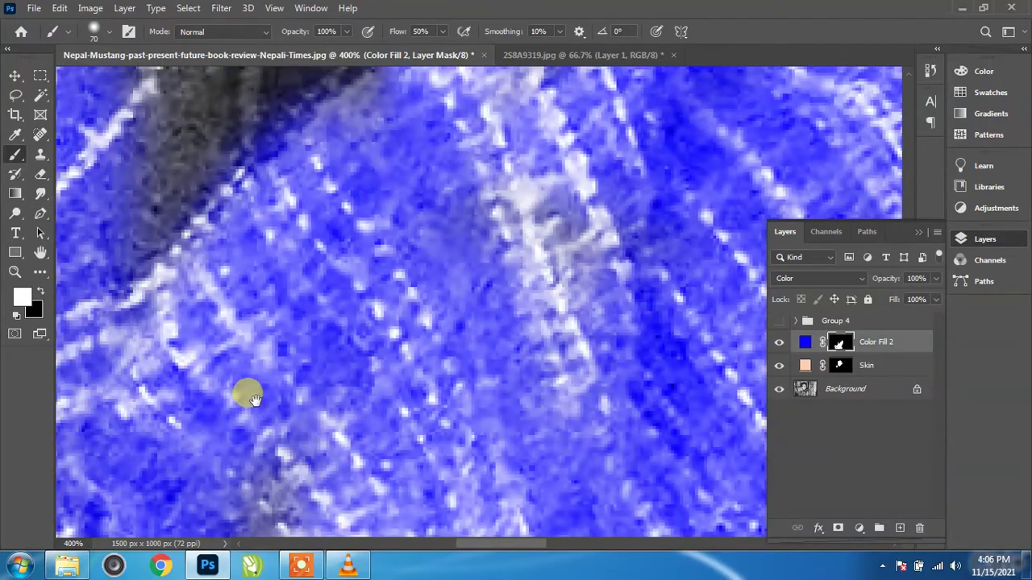
At 400% zoom, paint the dark grey scarf edge beside the chin blue, then shrink the brush.
left_click_drag(248, 322, 496, 495)
left_click_drag(499, 299, 450, 387)
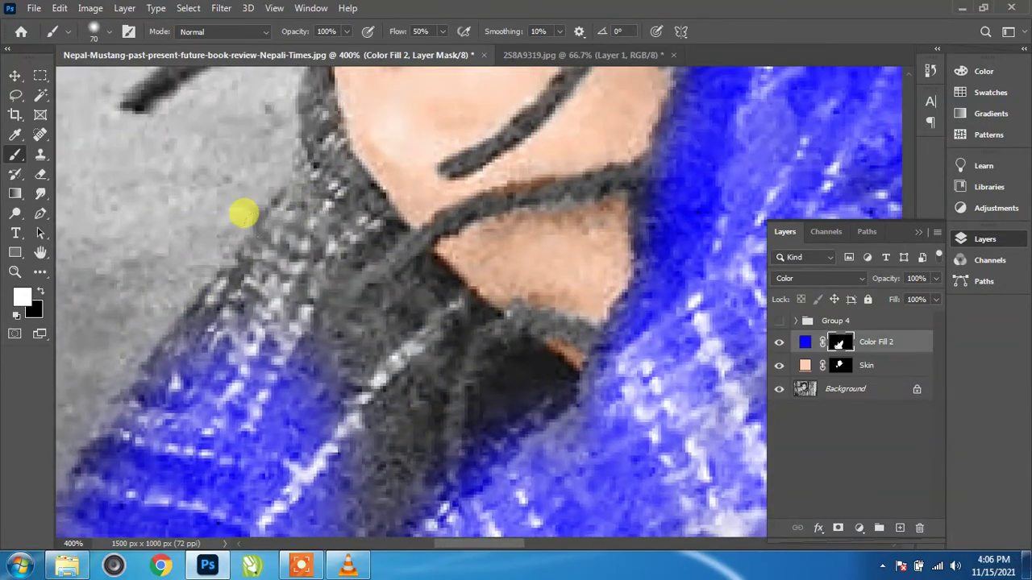
left_click_drag(324, 290, 304, 368)
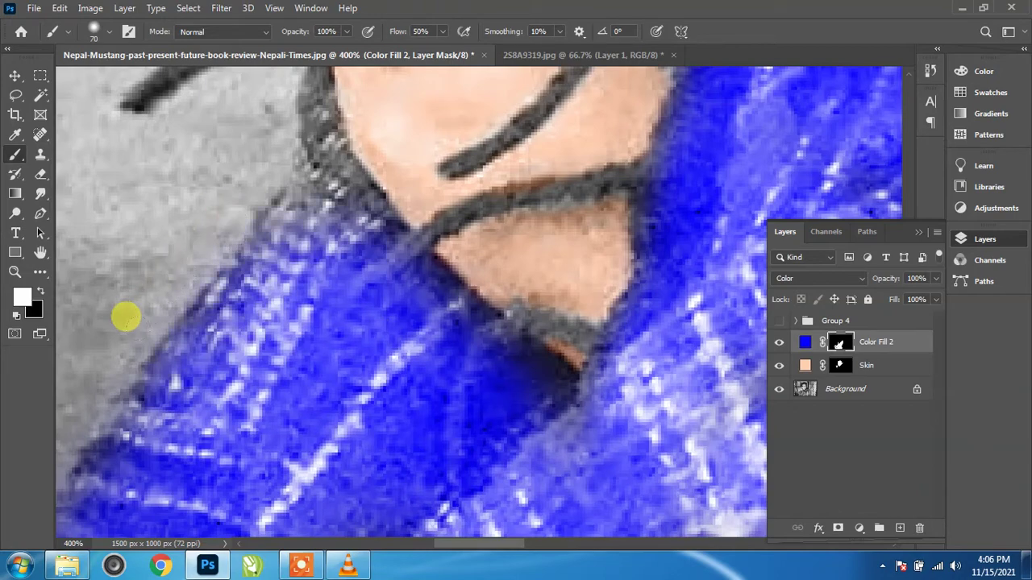
left_click_drag(253, 396, 503, 143)
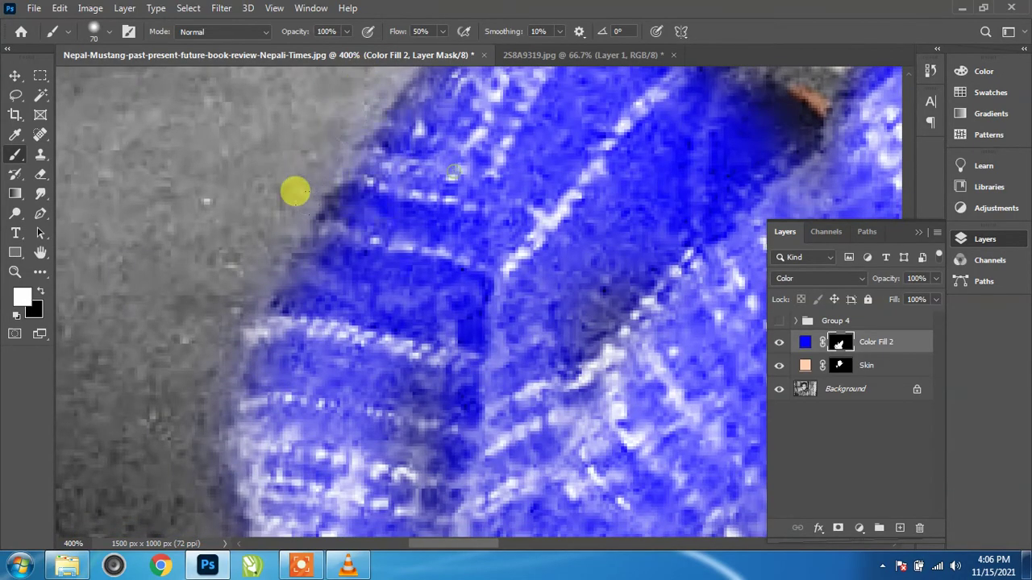
left_click_drag(392, 258, 295, 346)
left_click_drag(396, 425, 368, 133)
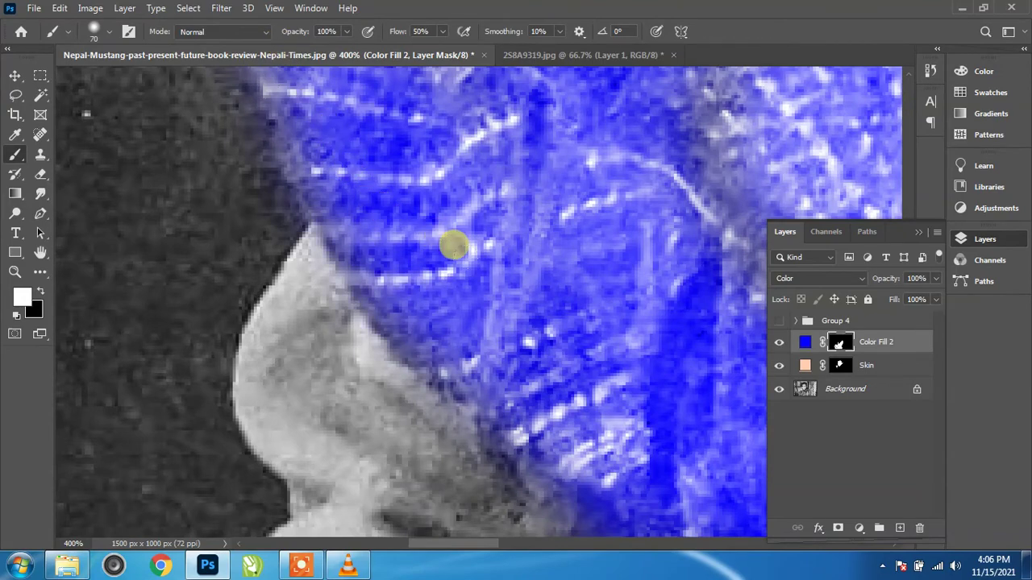
mouse_move(549, 242)
left_mouse_down()
mouse_move(360, 414)
mouse_move(376, 521)
left_mouse_up()
left_click_drag(371, 161, 420, 377)
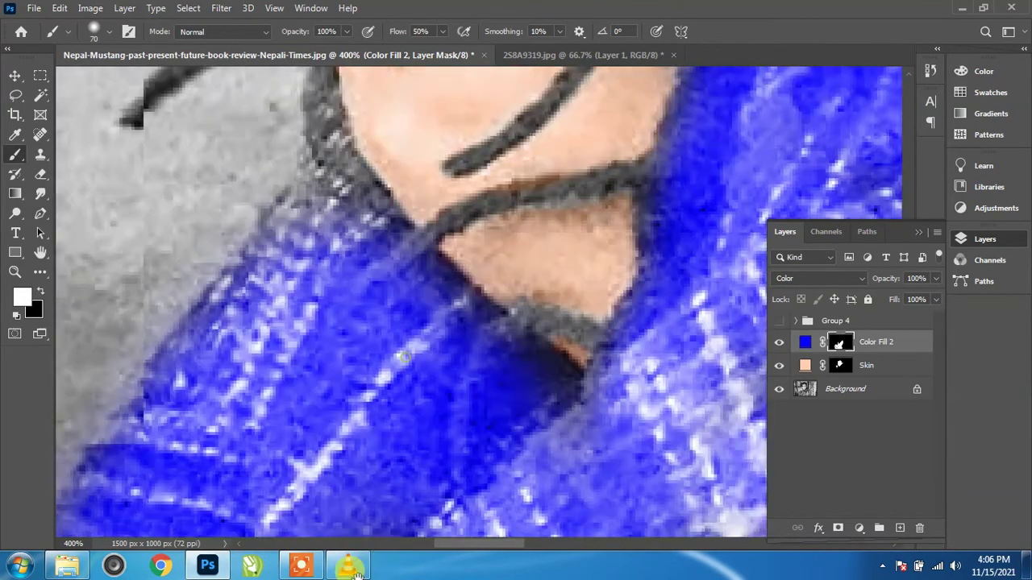
key("bracketleft")
key("bracketleft")
key("bracketleft")
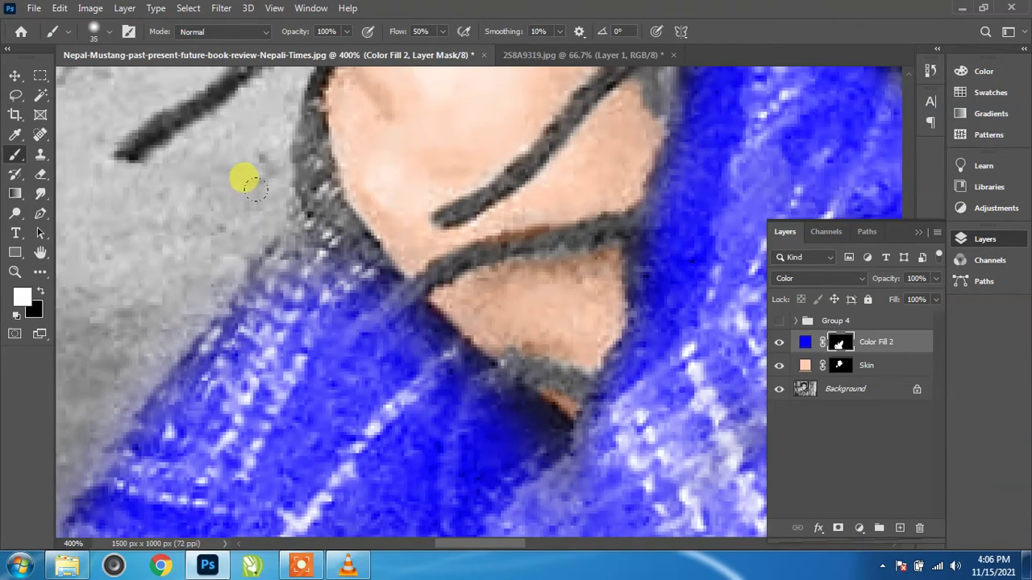
scroll(279, 281, "up", 3)
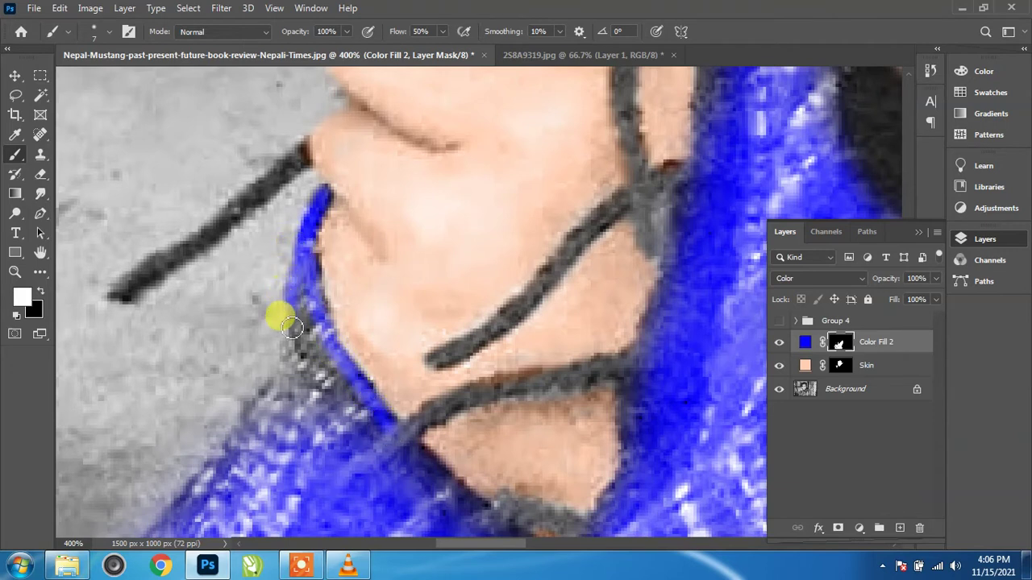
Fill the grey gaps along the scarf outline and near the chin with blue.
mouse_move(286, 362)
left_mouse_down()
mouse_move(261, 392)
mouse_move(296, 361)
left_mouse_up()
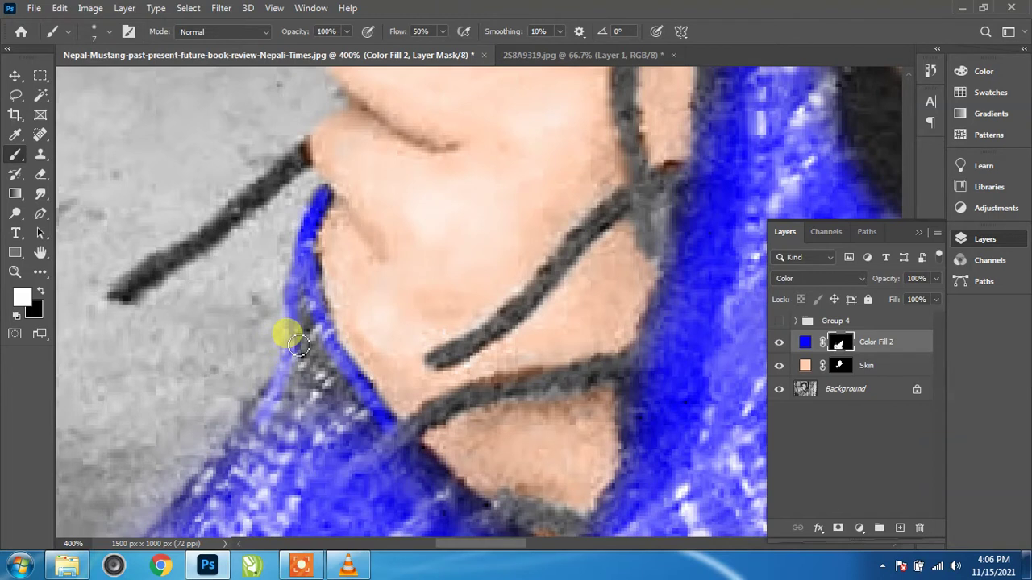
key("bracketright")
key("bracketright")
mouse_move(292, 298)
left_mouse_down()
mouse_move(295, 358)
mouse_move(277, 379)
mouse_move(310, 329)
mouse_move(339, 396)
mouse_move(320, 323)
mouse_move(287, 272)
mouse_move(391, 423)
mouse_move(308, 278)
mouse_move(177, 346)
left_mouse_up()
left_click_drag(465, 288, 432, 288)
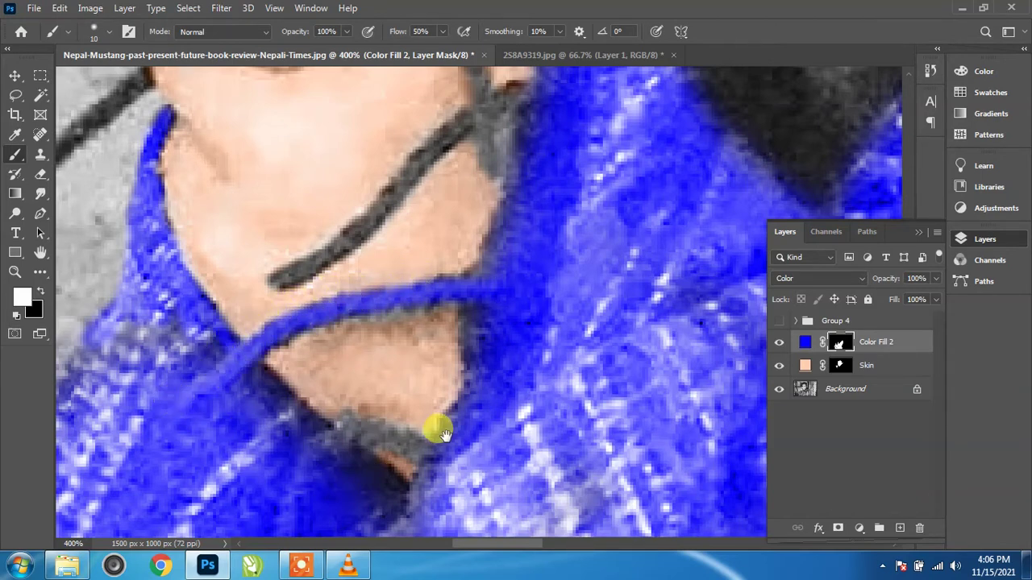
mouse_move(438, 426)
left_mouse_down()
mouse_move(438, 306)
mouse_move(343, 288)
mouse_move(299, 317)
mouse_move(364, 299)
left_mouse_up()
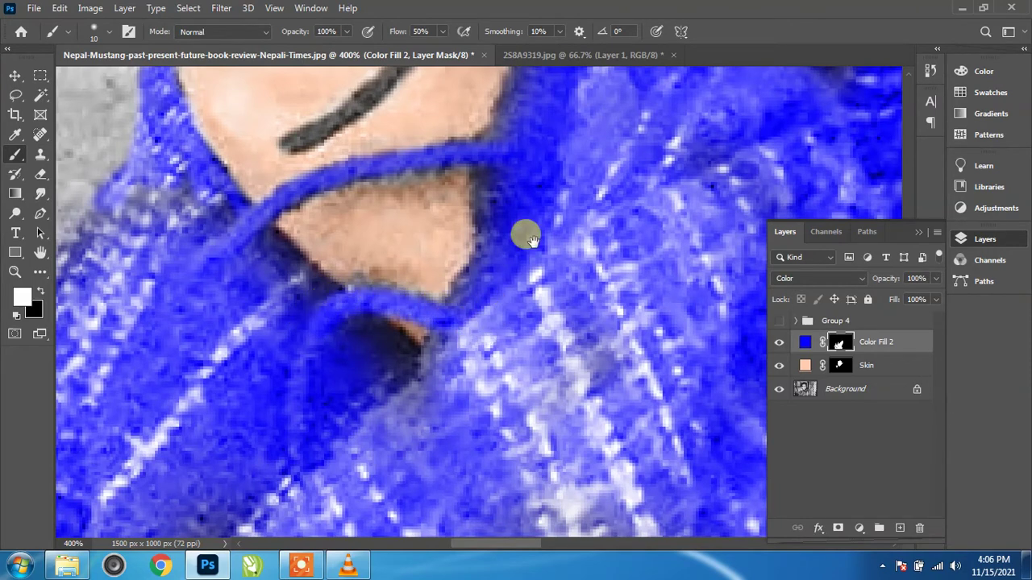
scroll(537, 347, "up", 3)
scroll(526, 325, "up", 2)
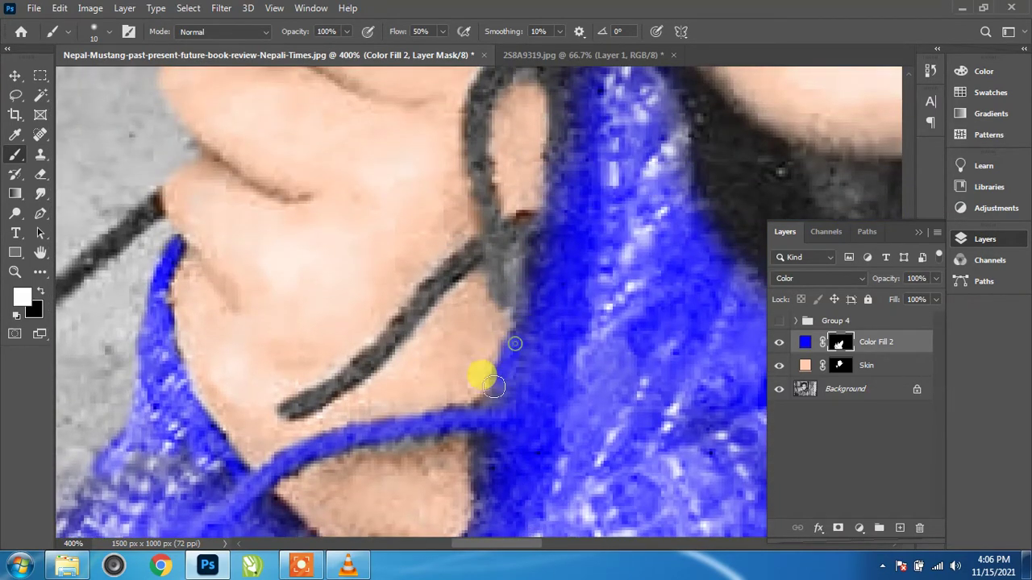
Paint blue along the neck edge and the strap looping through the girl's hand.
left_click_drag(526, 326, 484, 492)
left_click_drag(537, 214, 460, 264)
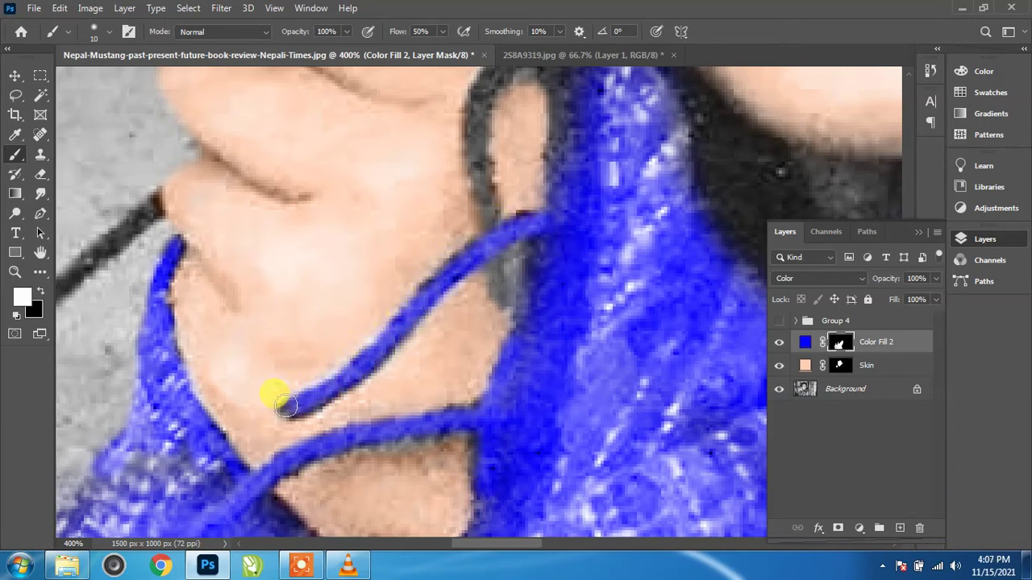
scroll(462, 284, "up", 2)
scroll(467, 266, "up", 1)
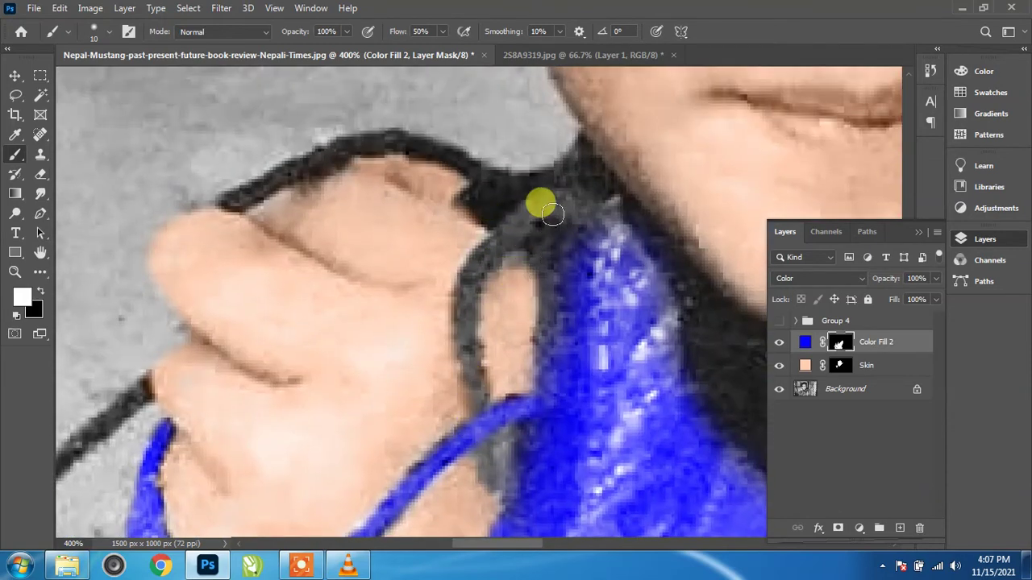
mouse_move(541, 202)
left_mouse_down()
mouse_move(553, 194)
mouse_move(489, 246)
left_mouse_up()
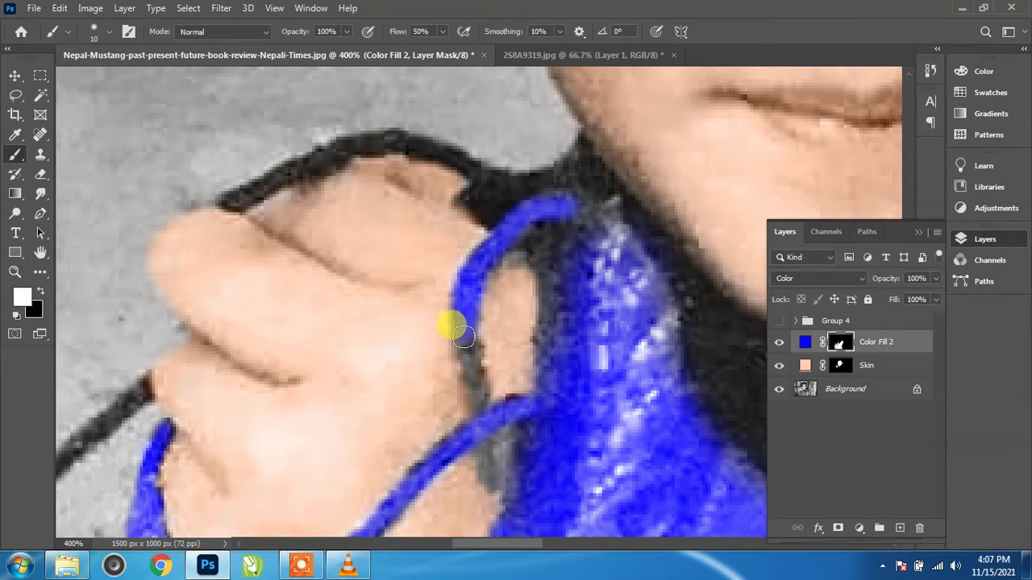
mouse_move(476, 403)
left_mouse_down()
mouse_move(454, 330)
mouse_move(487, 476)
mouse_move(486, 435)
mouse_move(525, 417)
mouse_move(527, 426)
mouse_move(562, 338)
mouse_move(542, 224)
mouse_move(568, 220)
mouse_move(543, 234)
left_mouse_up()
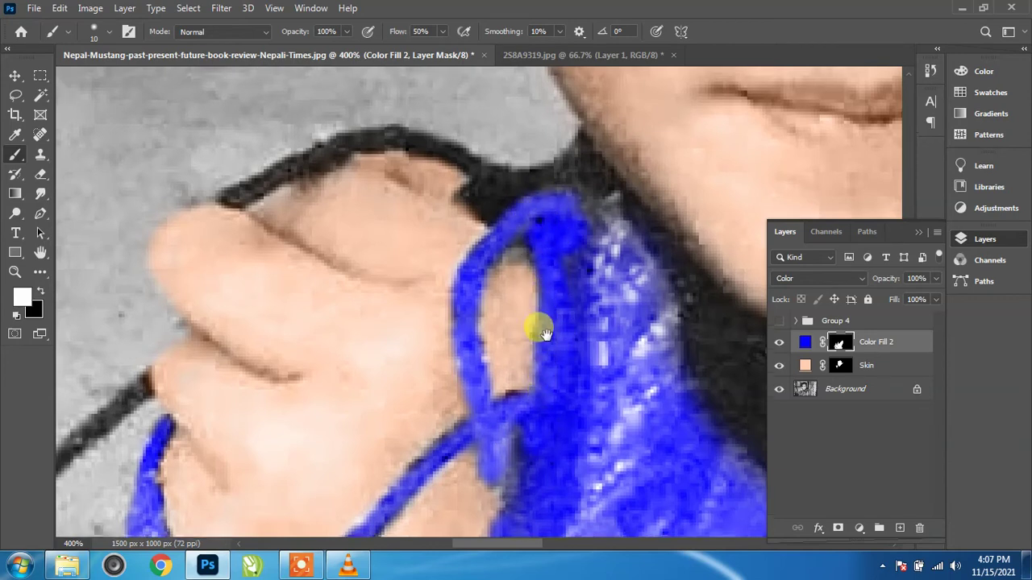
scroll(537, 329, "down", 5)
left_click_drag(524, 347, 519, 287)
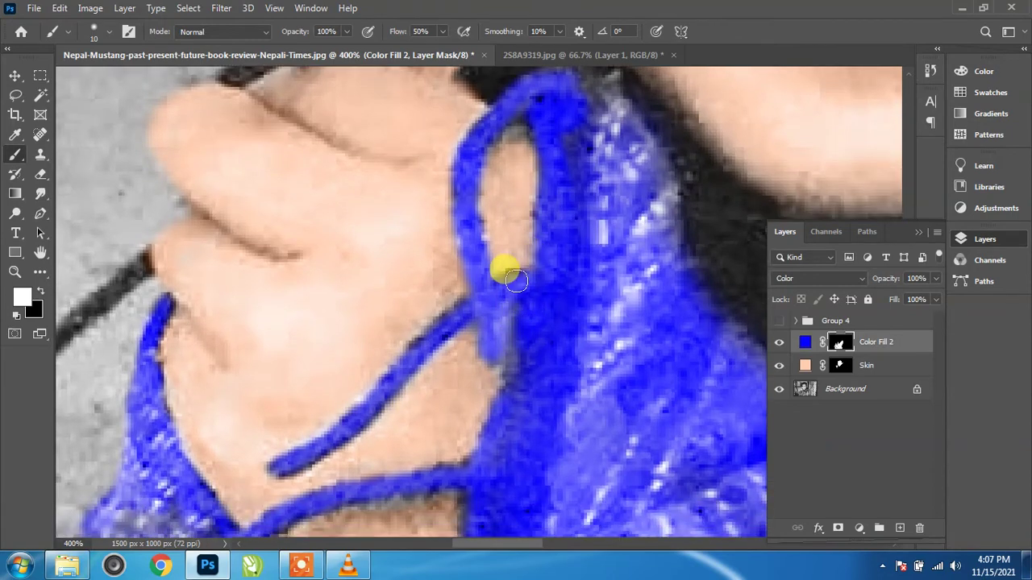
scroll(560, 266, "up", 8)
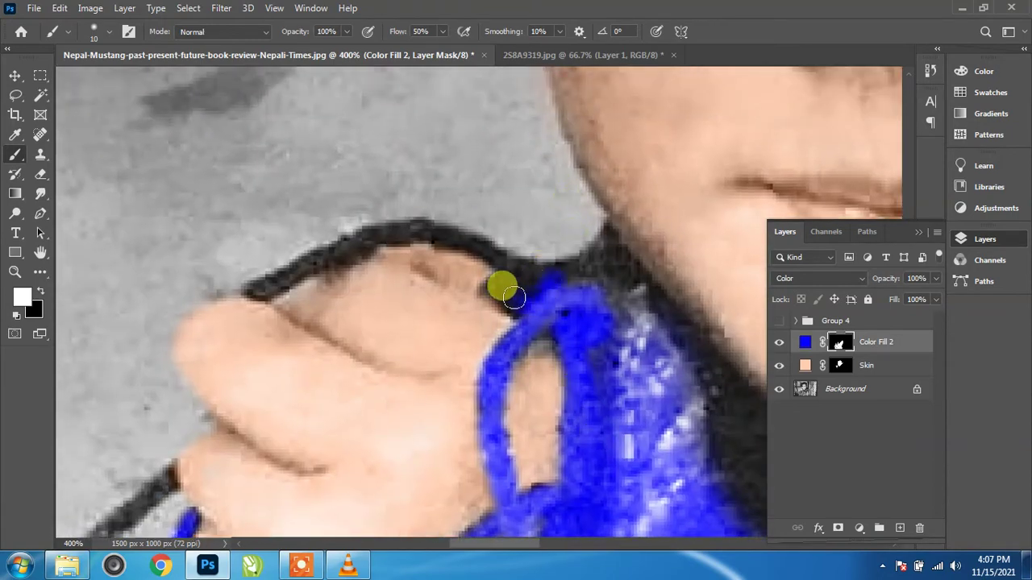
With a smaller brush, colour the strap end past the fingers and the collar edge blue.
mouse_move(506, 270)
left_mouse_down()
mouse_move(564, 266)
mouse_move(511, 284)
mouse_move(521, 256)
mouse_move(428, 232)
mouse_move(449, 231)
mouse_move(494, 259)
mouse_move(442, 231)
mouse_move(323, 235)
mouse_move(270, 273)
mouse_move(376, 224)
mouse_move(431, 233)
left_mouse_up()
key("bracketleft")
key("bracketleft")
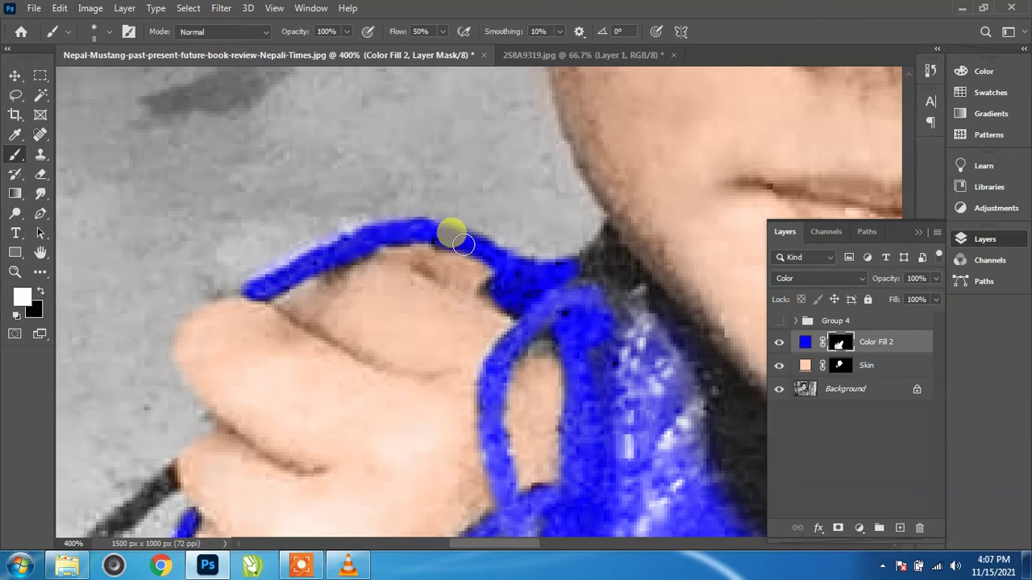
left_click_drag(525, 281, 612, 166)
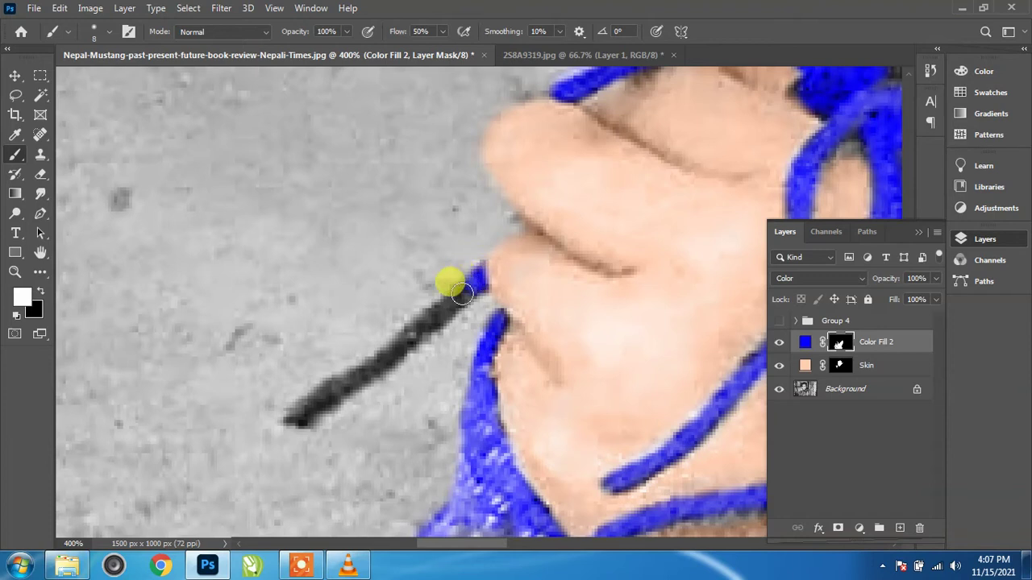
left_click_drag(461, 293, 371, 369)
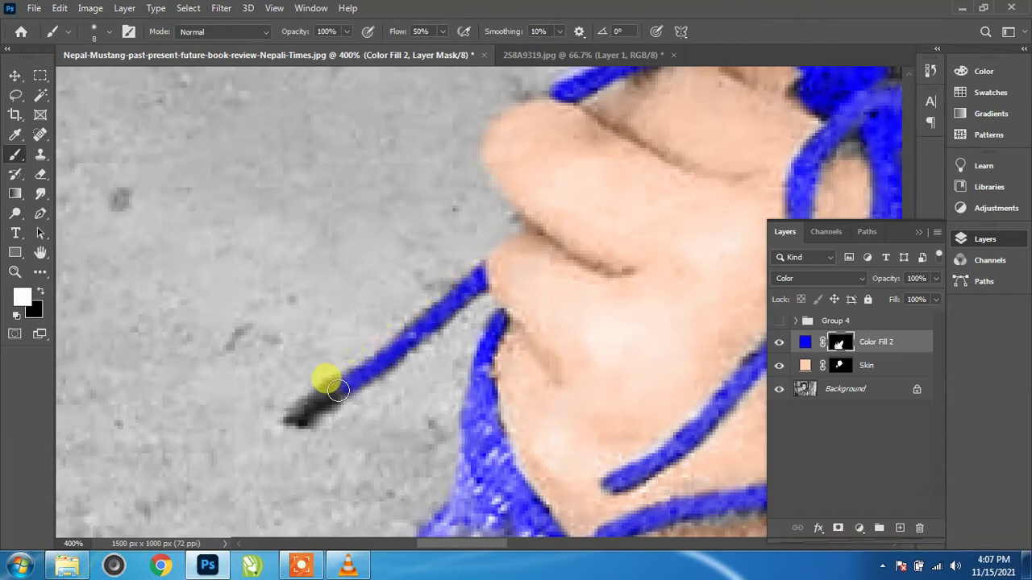
mouse_move(291, 419)
left_mouse_down()
mouse_move(328, 383)
mouse_move(316, 407)
left_mouse_up()
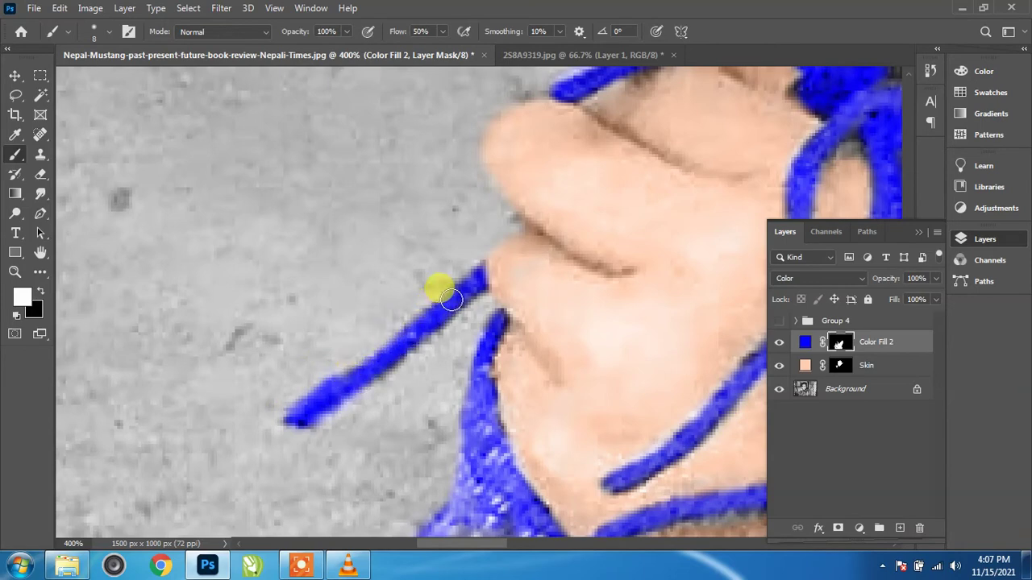
left_click_drag(500, 340, 231, 258)
left_click_drag(493, 249, 311, 362)
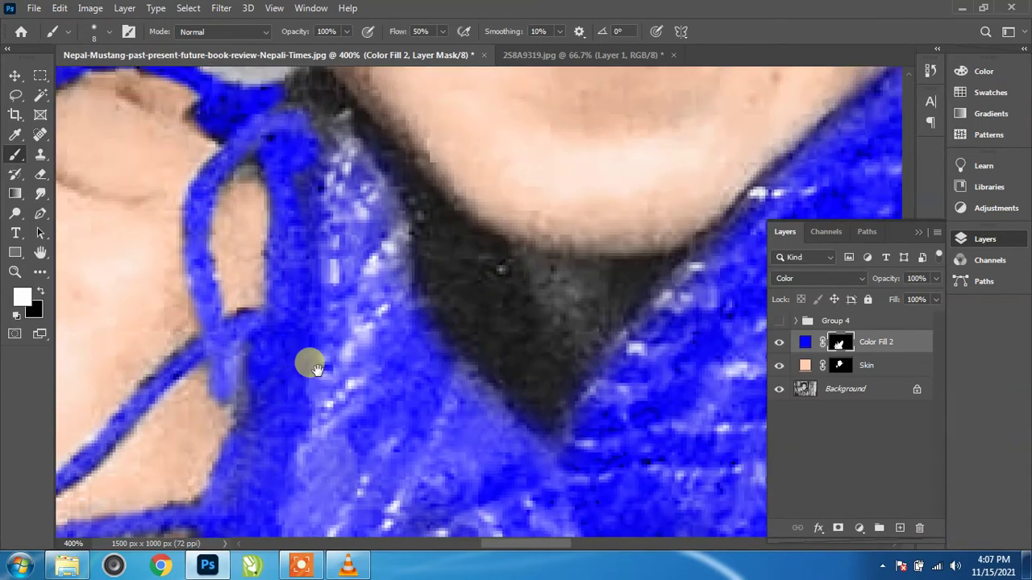
scroll(322, 253, "up", 3)
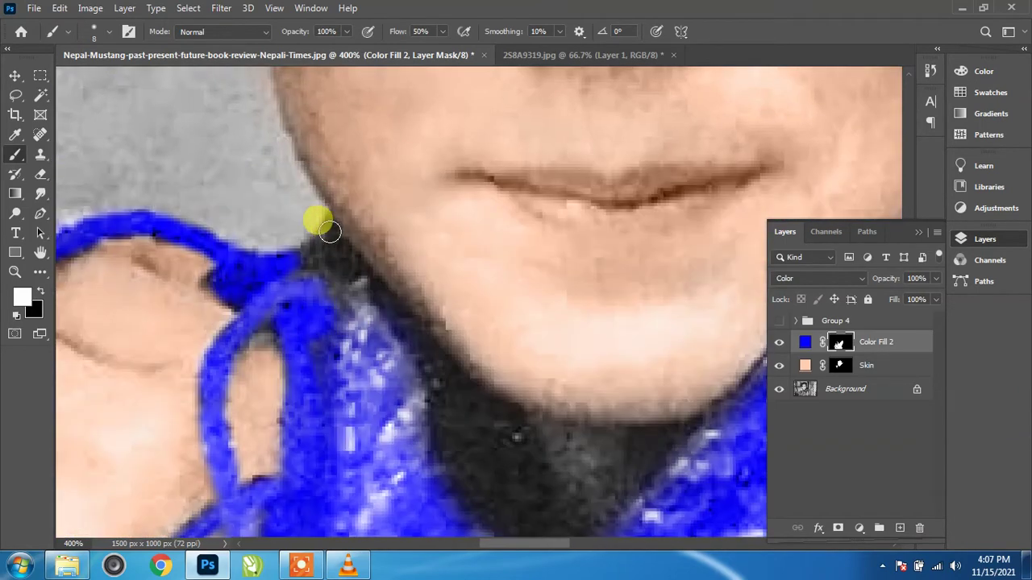
left_click_drag(313, 255, 321, 244)
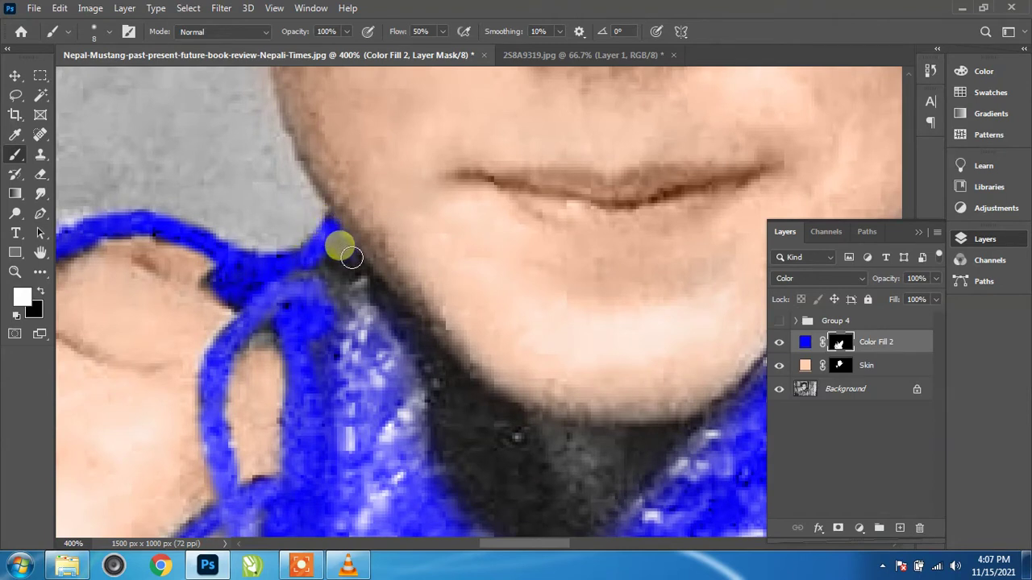
mouse_move(378, 282)
left_mouse_down()
mouse_move(426, 357)
mouse_move(363, 286)
mouse_move(337, 308)
mouse_move(334, 296)
mouse_move(357, 360)
mouse_move(318, 282)
mouse_move(302, 289)
mouse_move(307, 239)
mouse_move(300, 384)
mouse_move(373, 325)
mouse_move(417, 403)
mouse_move(422, 438)
mouse_move(334, 242)
mouse_move(341, 179)
mouse_move(375, 214)
mouse_move(558, 256)
mouse_move(617, 240)
mouse_move(657, 206)
mouse_move(548, 275)
mouse_move(596, 243)
mouse_move(568, 258)
mouse_move(450, 260)
left_mouse_up()
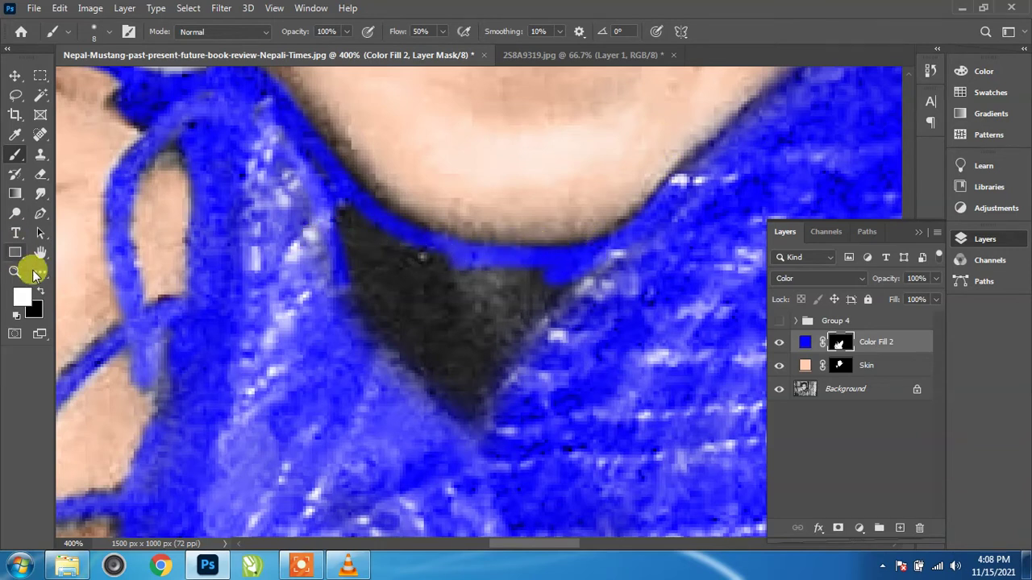
Switch to black, enlarge the brush to 20, and erase blue spill from the chin and collar.
left_click(41, 290)
mouse_move(351, 187)
left_mouse_down()
mouse_move(328, 142)
mouse_move(352, 201)
mouse_move(419, 223)
mouse_move(372, 200)
mouse_move(350, 166)
left_mouse_up()
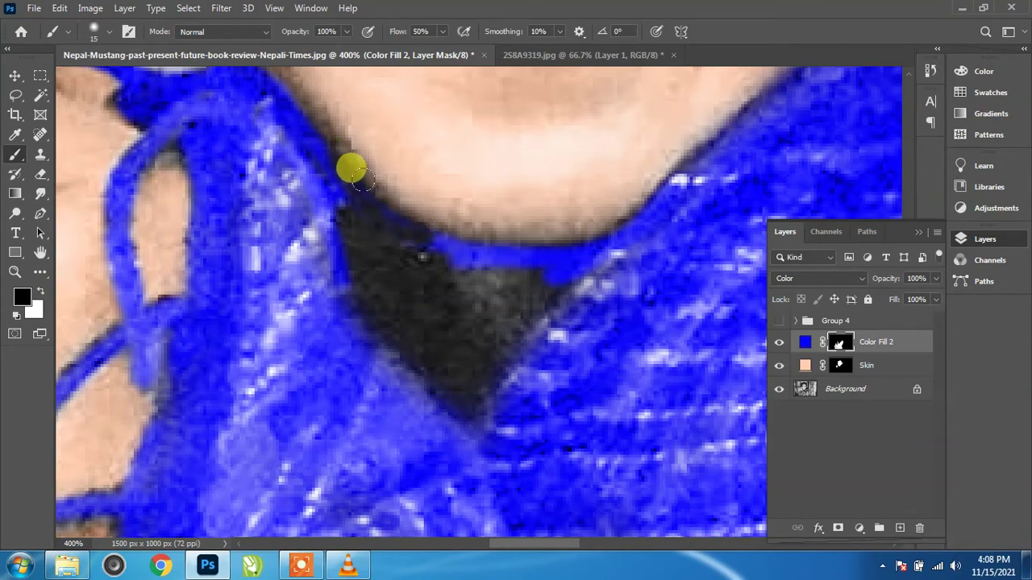
key("bracketright")
key("bracketright")
mouse_move(405, 224)
left_mouse_down()
mouse_move(534, 221)
mouse_move(497, 247)
mouse_move(422, 223)
mouse_move(519, 237)
mouse_move(540, 230)
left_mouse_up()
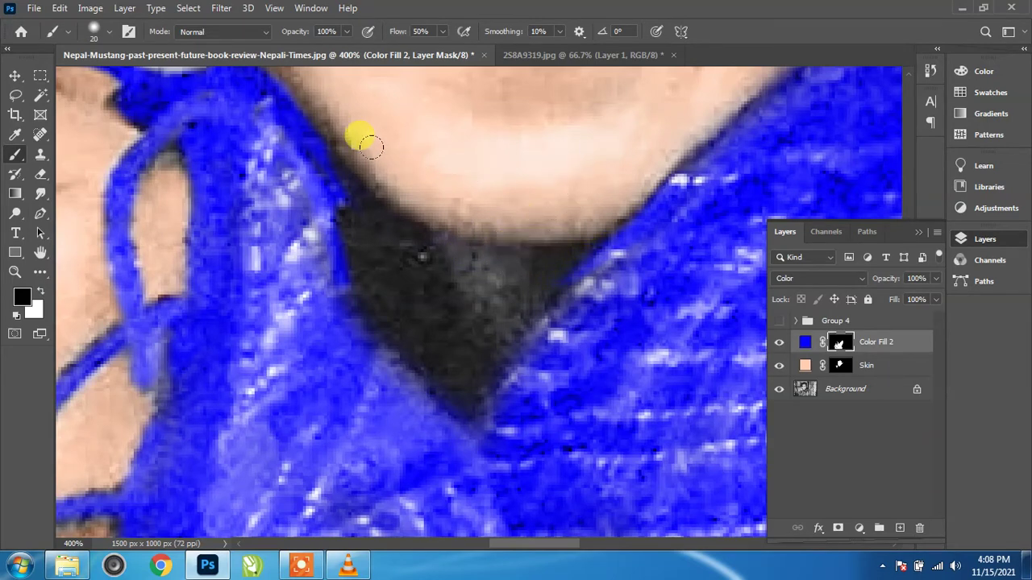
mouse_move(371, 146)
left_mouse_down()
mouse_move(349, 173)
mouse_move(424, 334)
left_mouse_up()
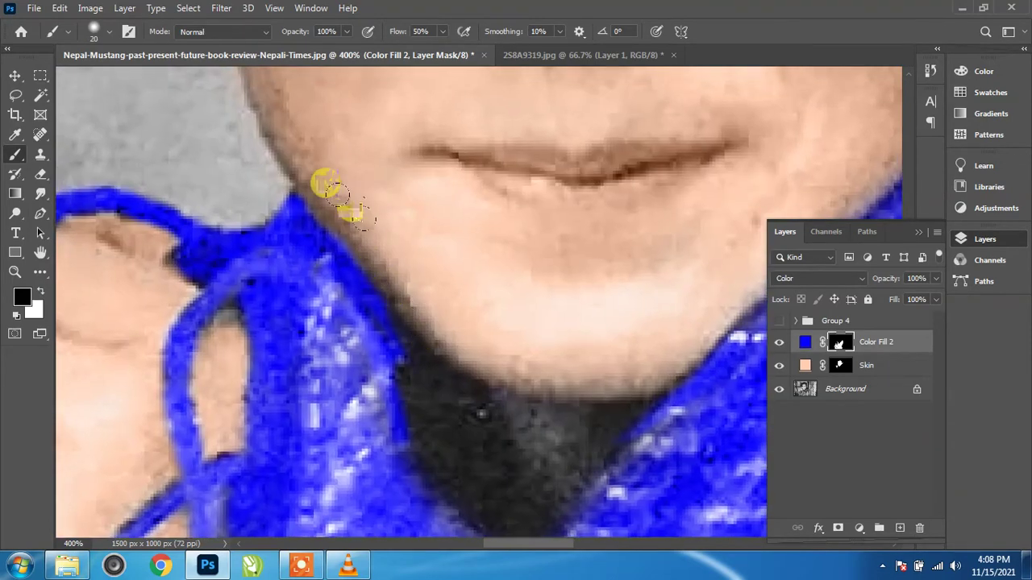
mouse_move(334, 184)
left_mouse_down()
mouse_move(317, 196)
mouse_move(340, 239)
left_mouse_up()
mouse_move(365, 276)
left_mouse_down()
mouse_move(398, 337)
mouse_move(401, 318)
mouse_move(326, 203)
mouse_move(341, 166)
left_mouse_up()
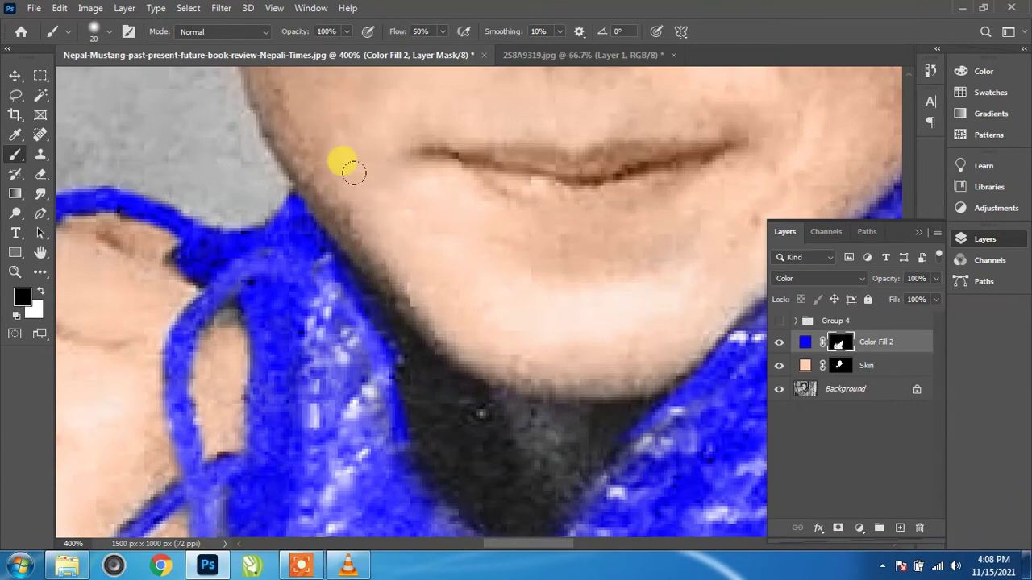
scroll(316, 295, "up", 2)
Fit the photo to the window, change the scarf fill to dark navy, and start renaming it Scaff.
scroll(295, 282, "up", 3)
key("ctrl+0")
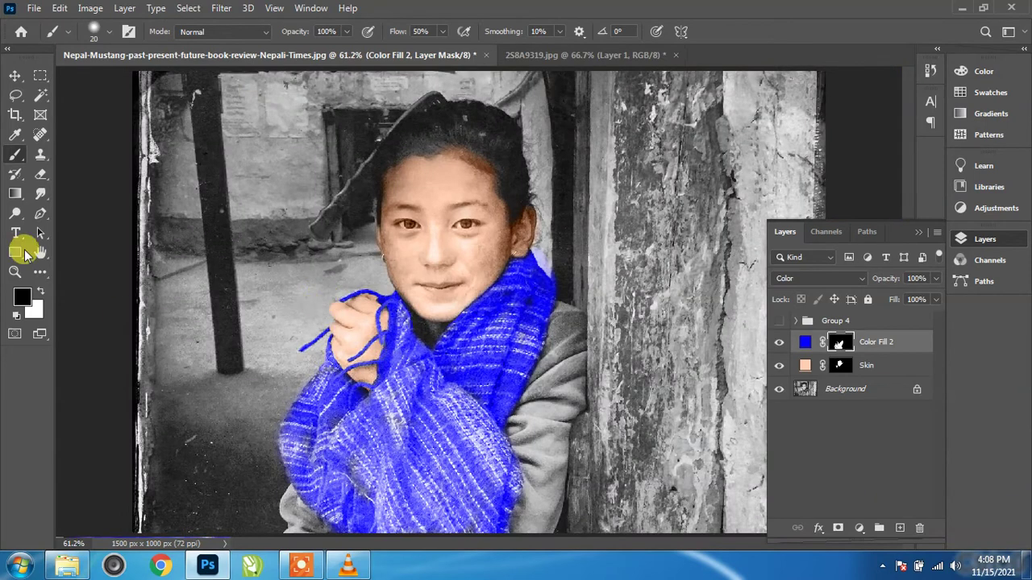
double_click(806, 343)
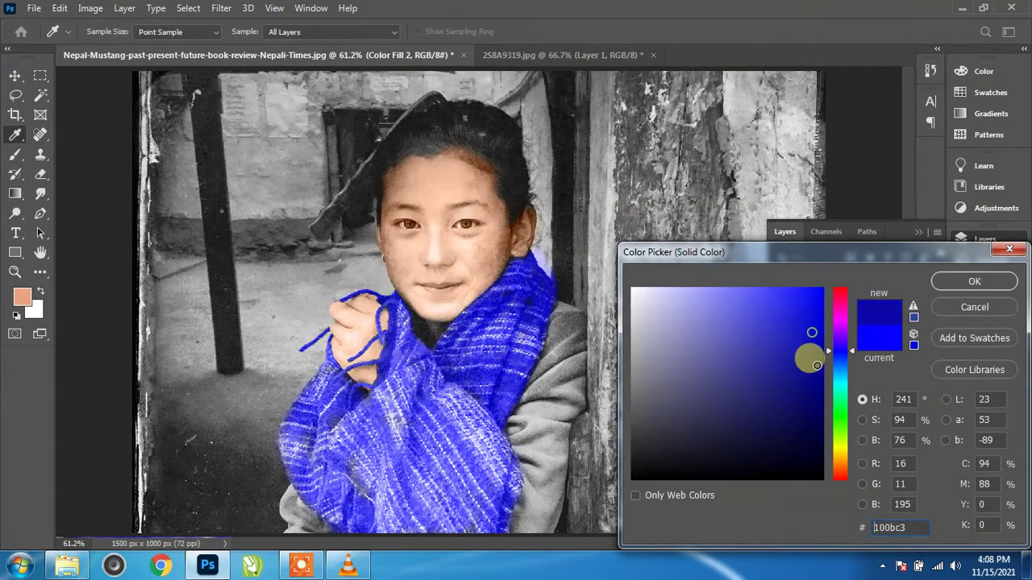
left_click_drag(821, 329, 821, 387)
left_click(974, 281)
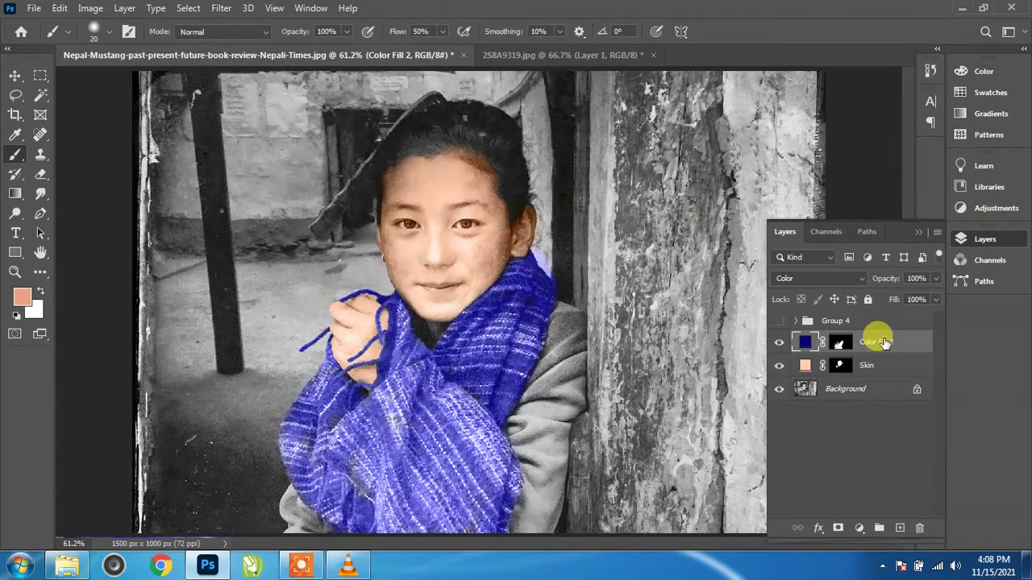
double_click(884, 343)
type("Scaff")
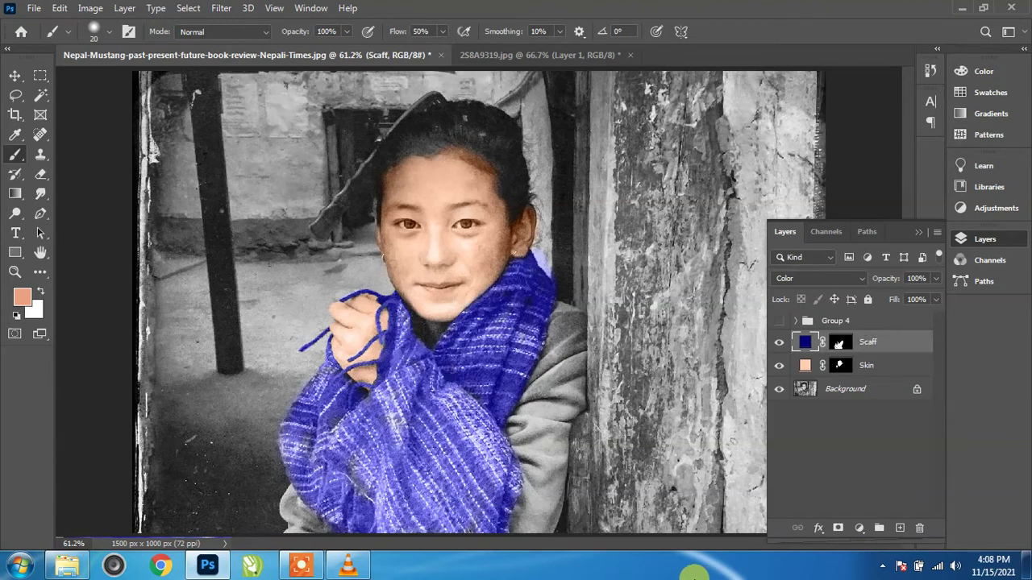
Add a new Solid Color fill layer in aqua 00ffcc.
left_click(862, 530)
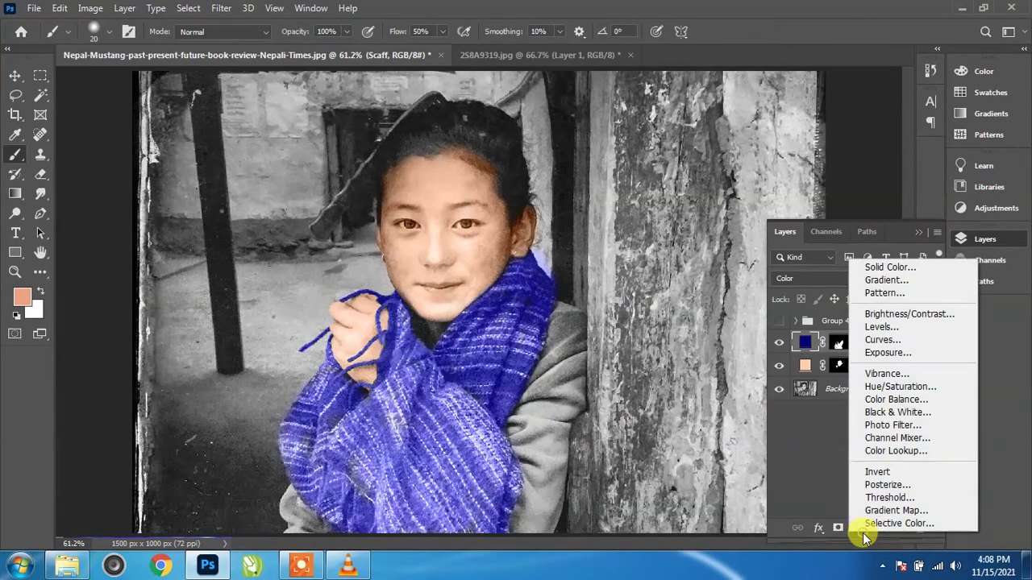
left_click(946, 269)
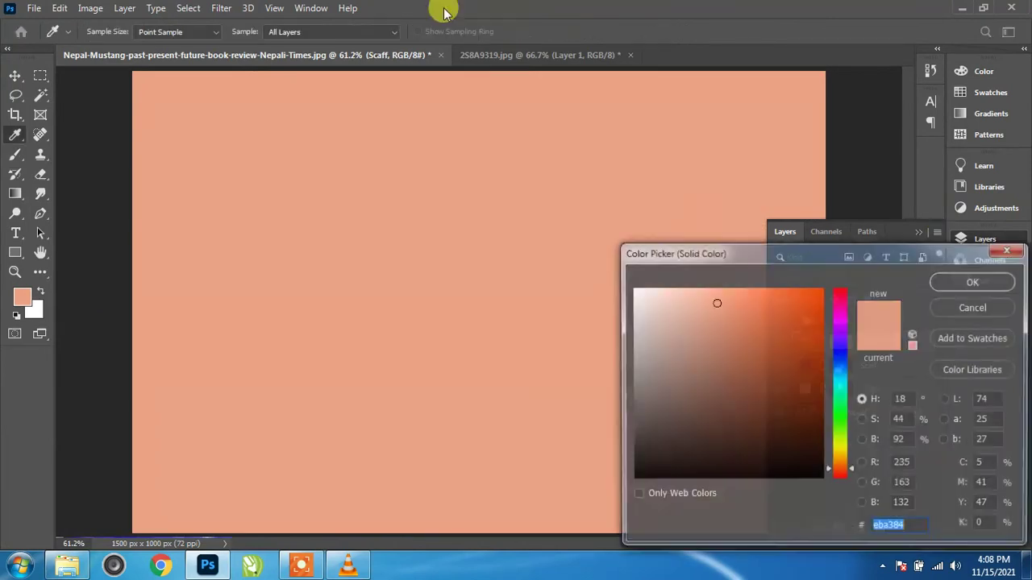
left_click(784, 309)
left_click(841, 395)
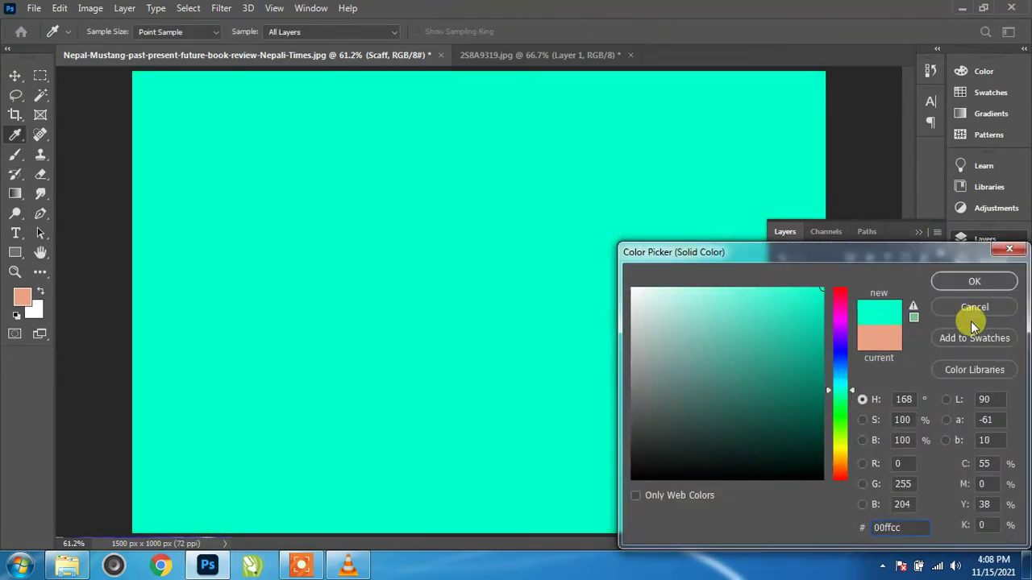
left_click(970, 281)
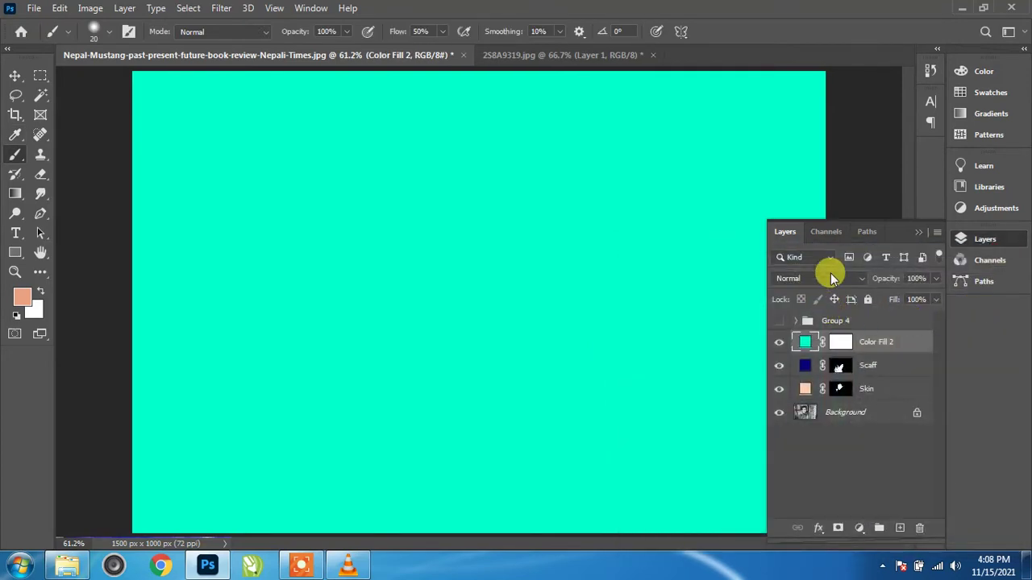
Set the aqua fill to Color blend mode and invert its mask to hide the tint.
left_click(832, 278)
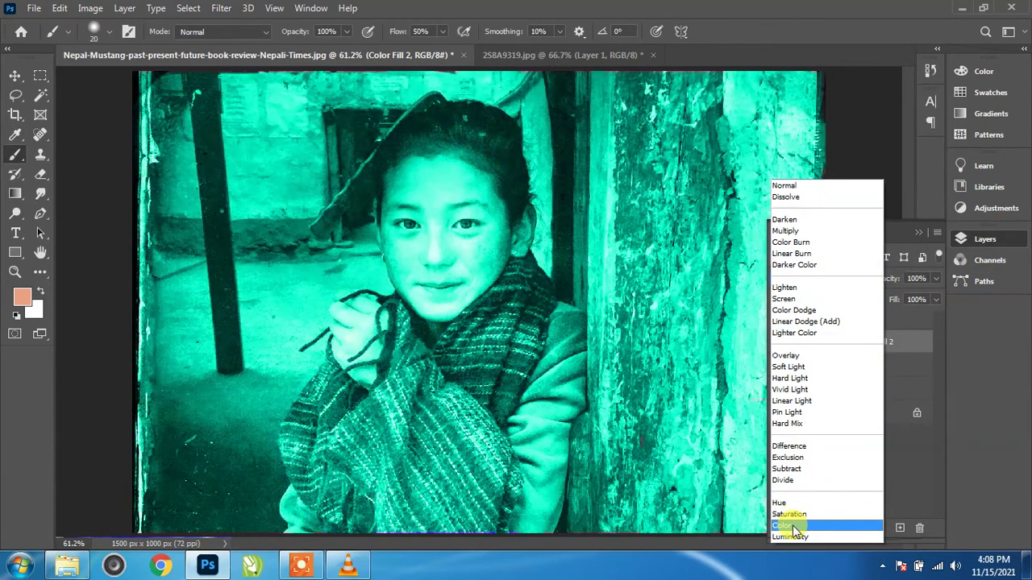
left_click(790, 522)
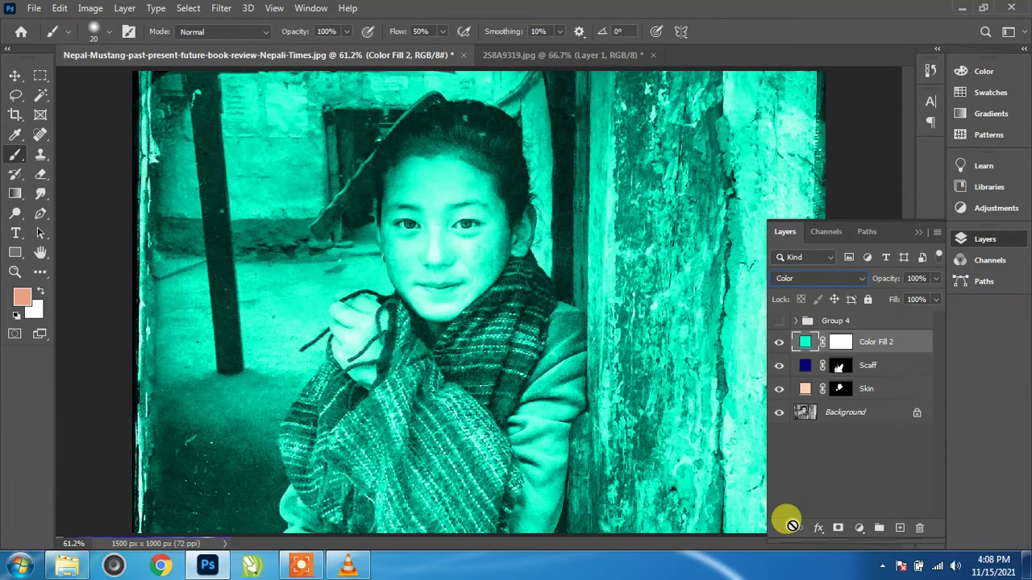
left_click(841, 344)
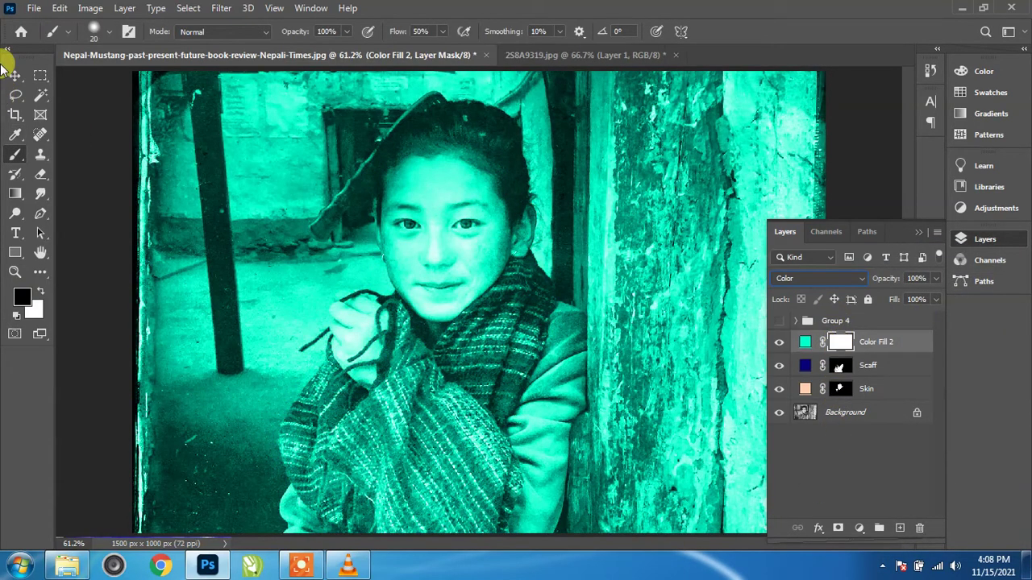
left_click(88, 10)
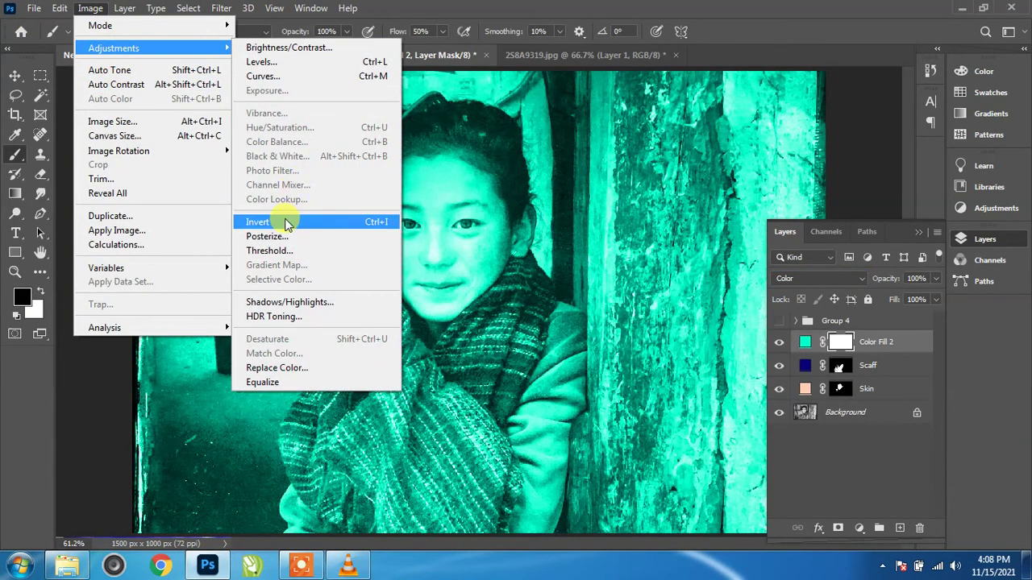
left_click(290, 222)
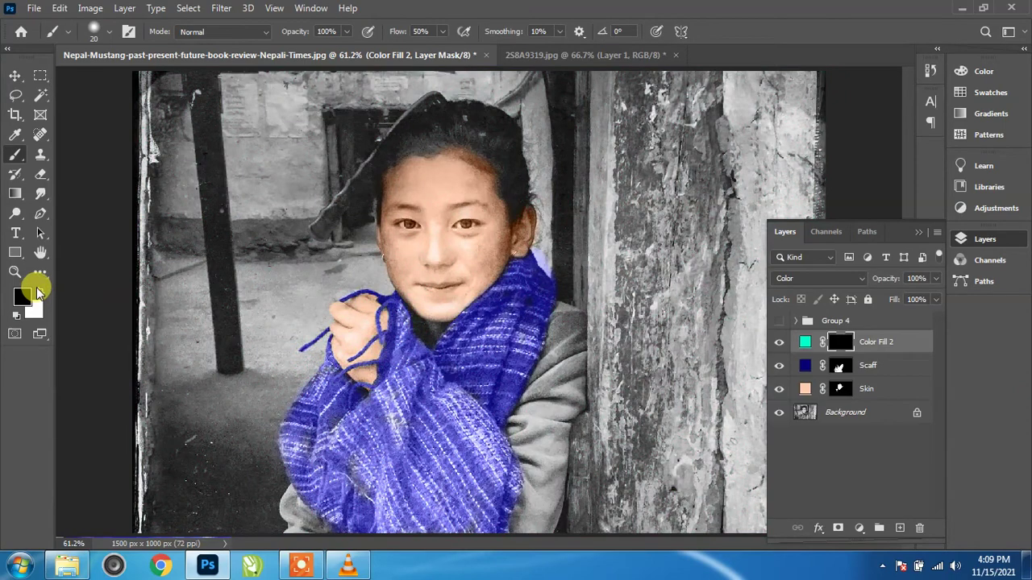
left_click(39, 291)
Zoom in and paint teal onto the shoulder sweater along its edge beside the post.
key("ctrl+plus")
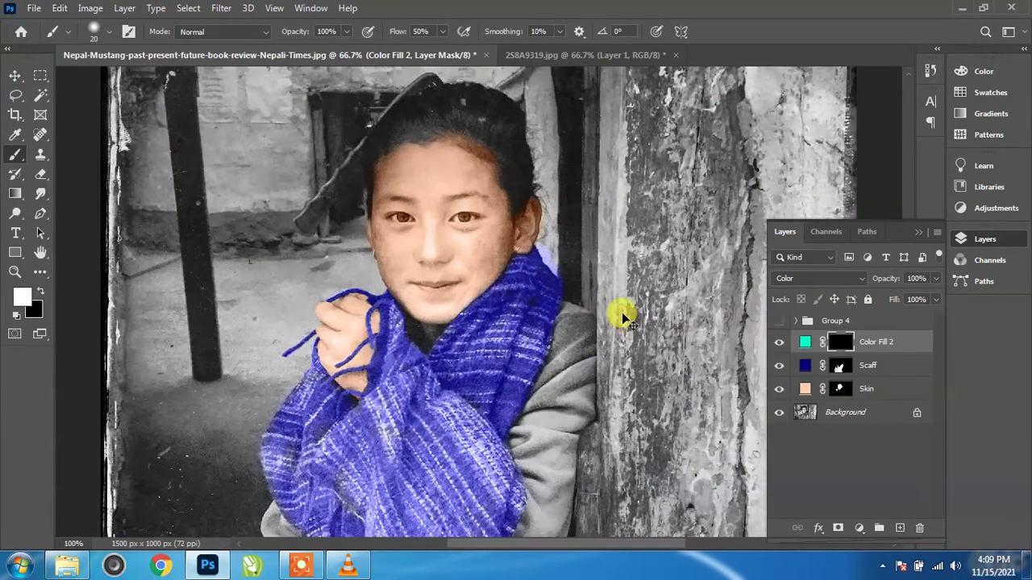
key("ctrl+plus")
key("ctrl+plus")
key("ctrl+plus")
left_click_drag(500, 237, 177, 121)
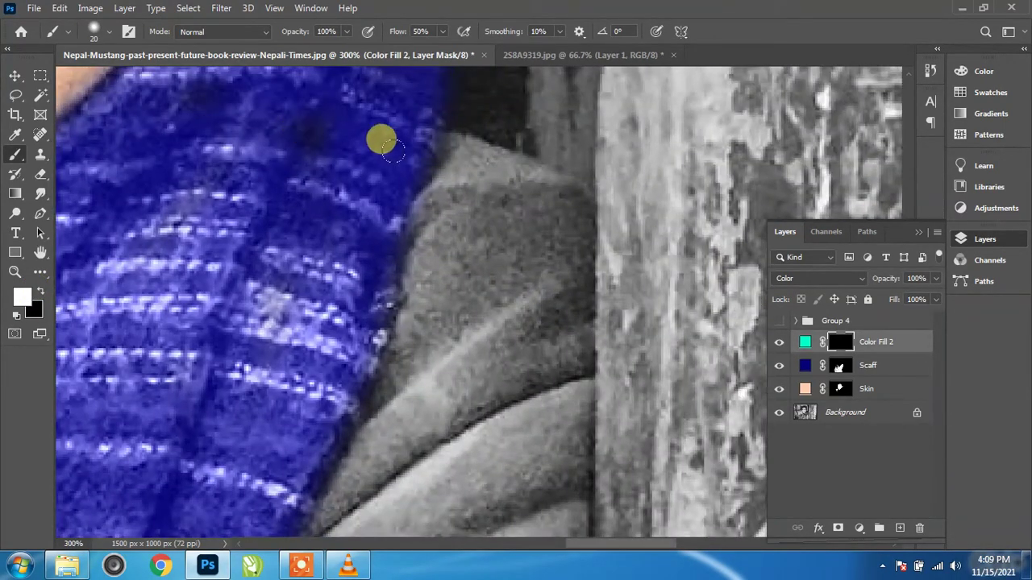
mouse_move(462, 149)
left_mouse_down()
mouse_move(520, 158)
mouse_move(567, 189)
mouse_move(565, 287)
left_mouse_up()
left_click_drag(551, 327, 505, 127)
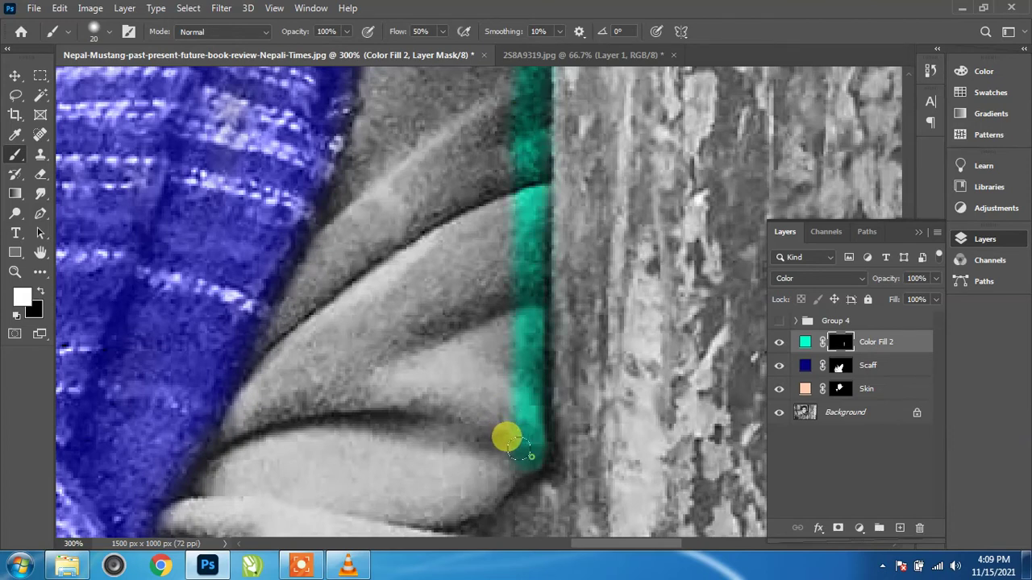
mouse_move(520, 450)
left_mouse_down()
mouse_move(466, 486)
mouse_move(511, 230)
mouse_move(452, 258)
mouse_move(454, 157)
left_mouse_up()
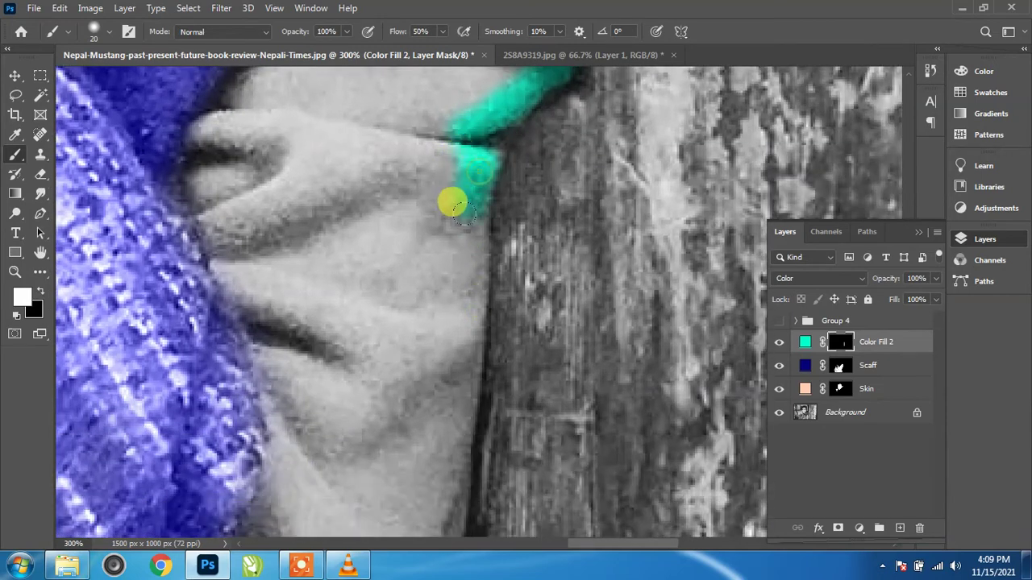
left_click_drag(472, 162, 453, 373)
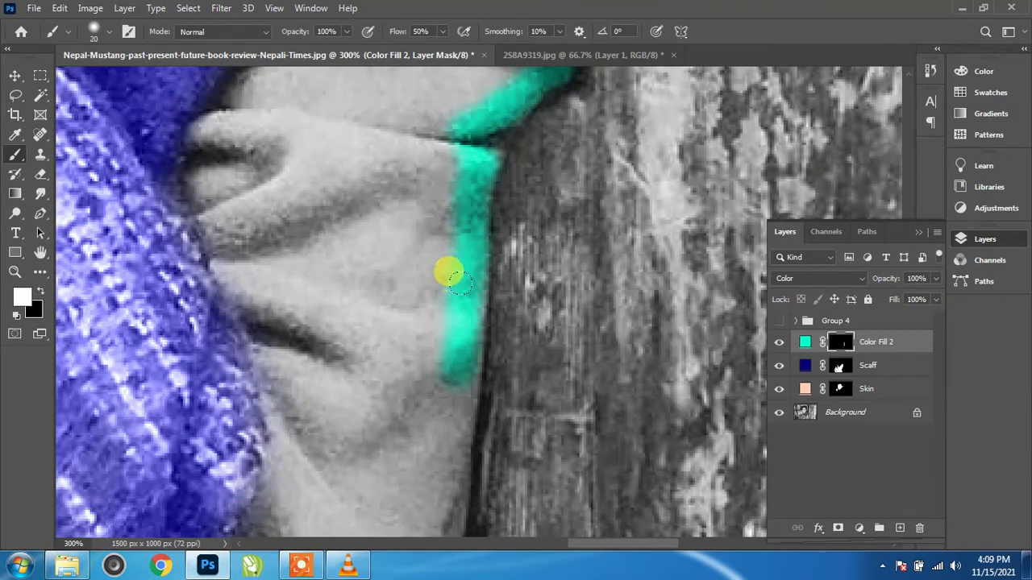
mouse_move(450, 274)
left_mouse_down()
mouse_move(444, 396)
mouse_move(444, 201)
mouse_move(425, 377)
mouse_move(387, 472)
mouse_move(219, 477)
mouse_move(212, 415)
mouse_move(250, 309)
mouse_move(179, 479)
mouse_move(258, 331)
mouse_move(274, 236)
mouse_move(261, 275)
mouse_move(272, 334)
mouse_move(302, 295)
mouse_move(242, 478)
mouse_move(331, 260)
left_mouse_up()
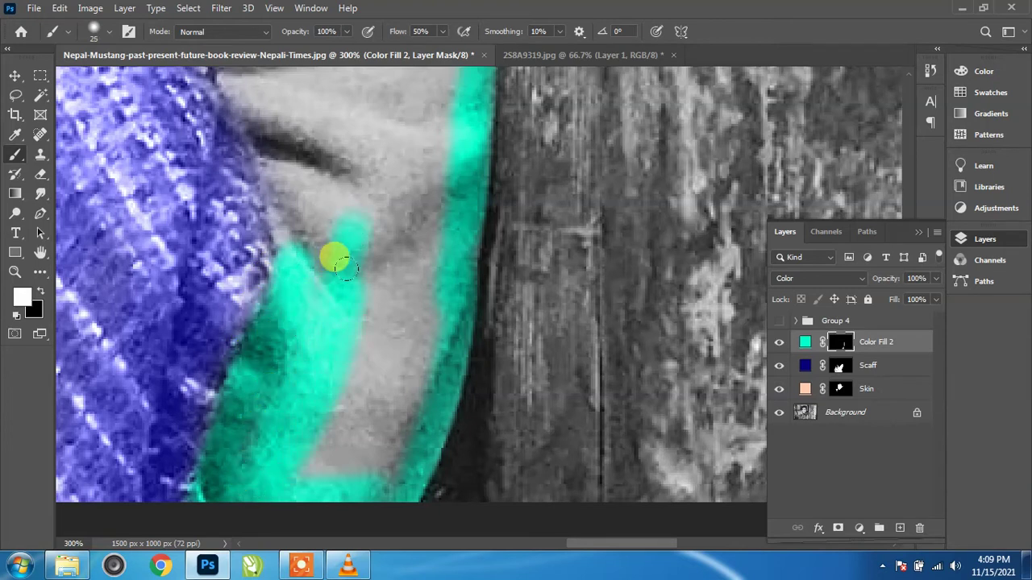
With a larger brush, fill the sweater's grey notch and folds near the scarf with teal.
key("bracketright")
key("bracketright")
key("bracketright")
left_click_drag(310, 329, 304, 415)
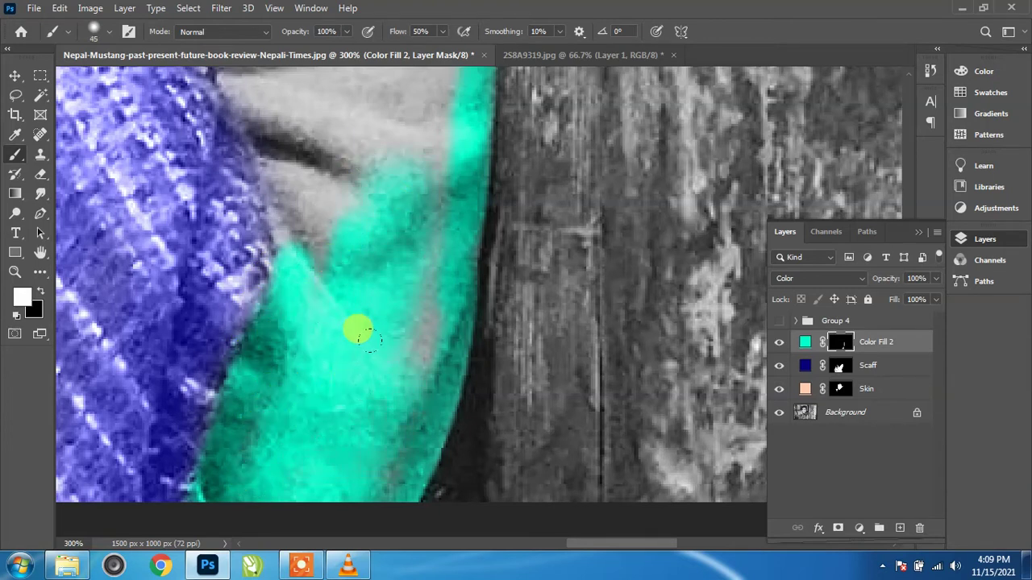
scroll(338, 363, "up", 2)
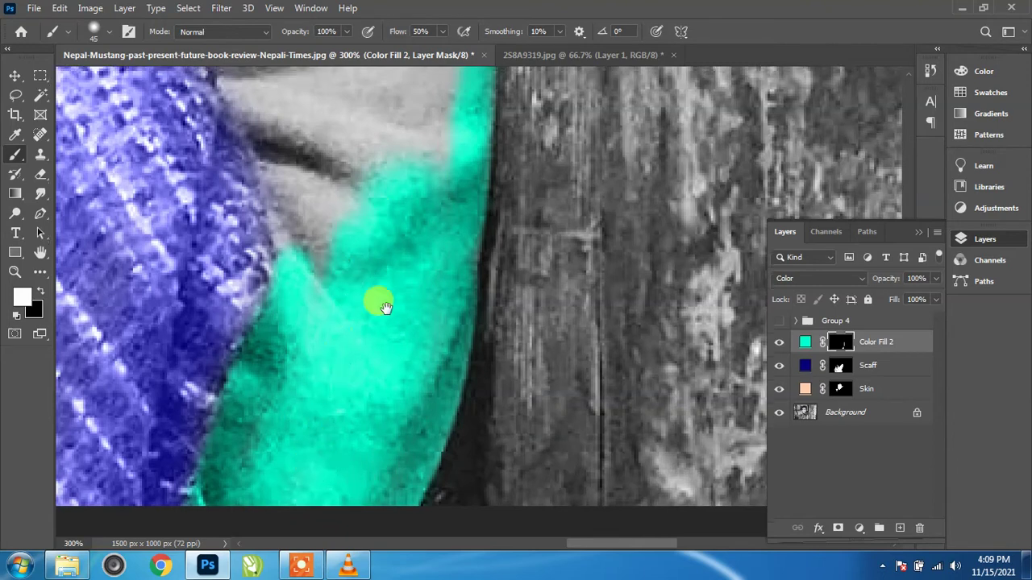
scroll(355, 363, "up", 5)
mouse_move(399, 298)
left_mouse_down()
mouse_move(489, 48)
mouse_move(377, 197)
left_mouse_up()
mouse_move(489, 113)
left_mouse_down()
mouse_move(335, 234)
mouse_move(385, 338)
left_mouse_up()
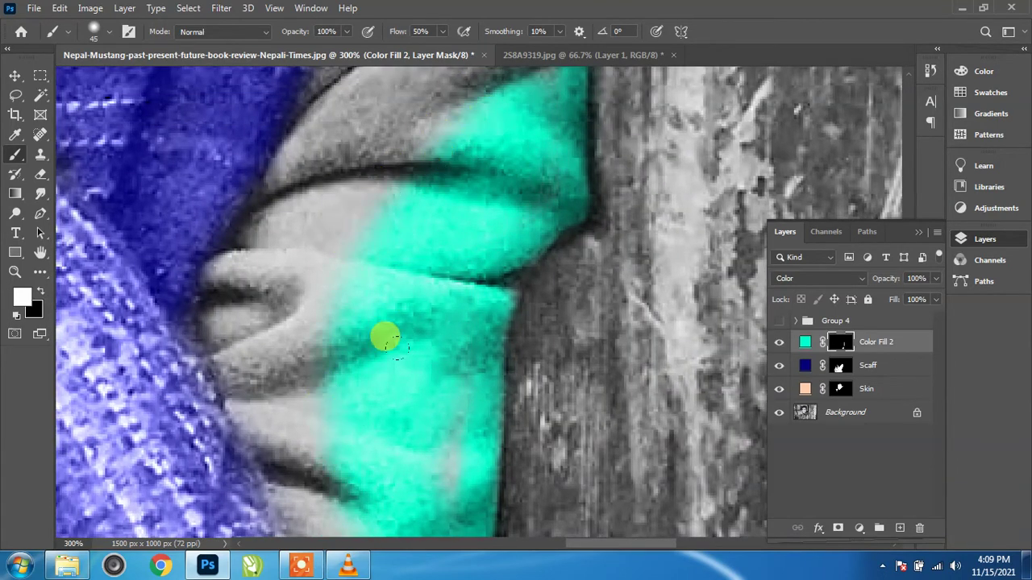
scroll(391, 371, "down", 2)
scroll(395, 218, "down", 2)
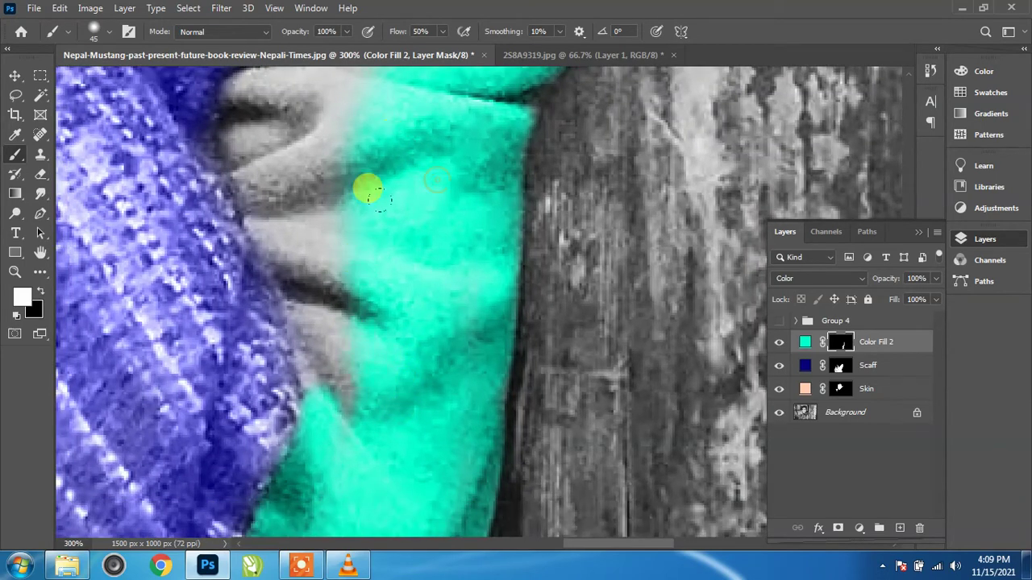
mouse_move(303, 326)
left_mouse_down()
mouse_move(298, 286)
mouse_move(224, 125)
left_mouse_up()
mouse_move(215, 83)
left_mouse_down()
mouse_move(281, 99)
mouse_move(249, 134)
left_mouse_up()
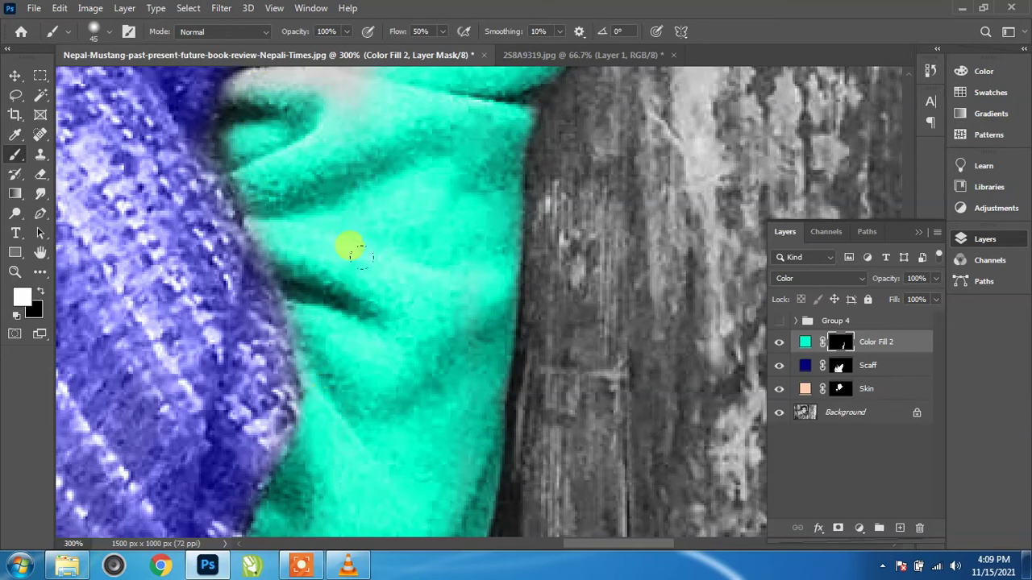
Paint teal across the lower folds, along the scarf edge and near the shoulder top.
scroll(316, 178, "down", 3)
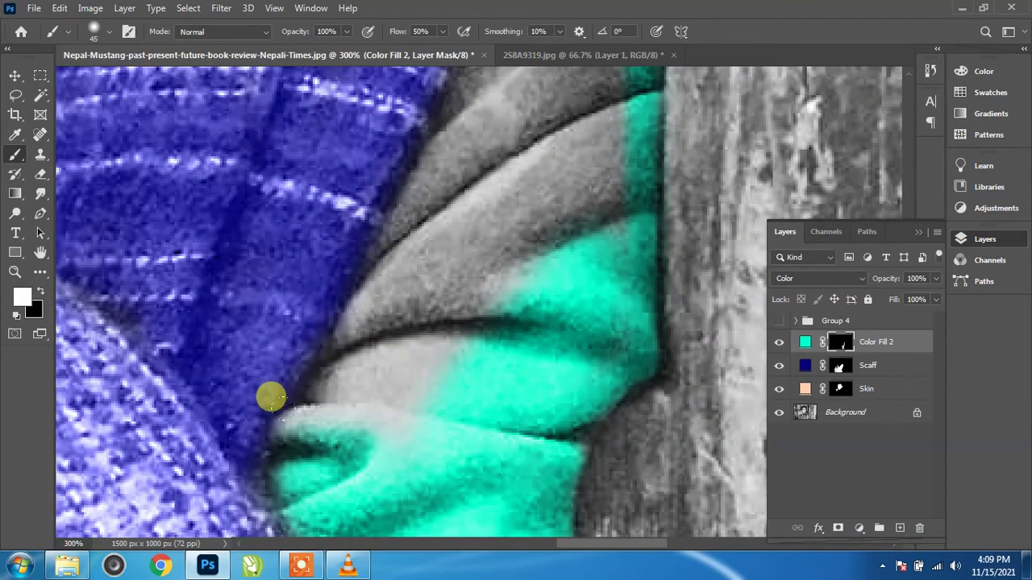
left_click_drag(272, 397, 371, 237)
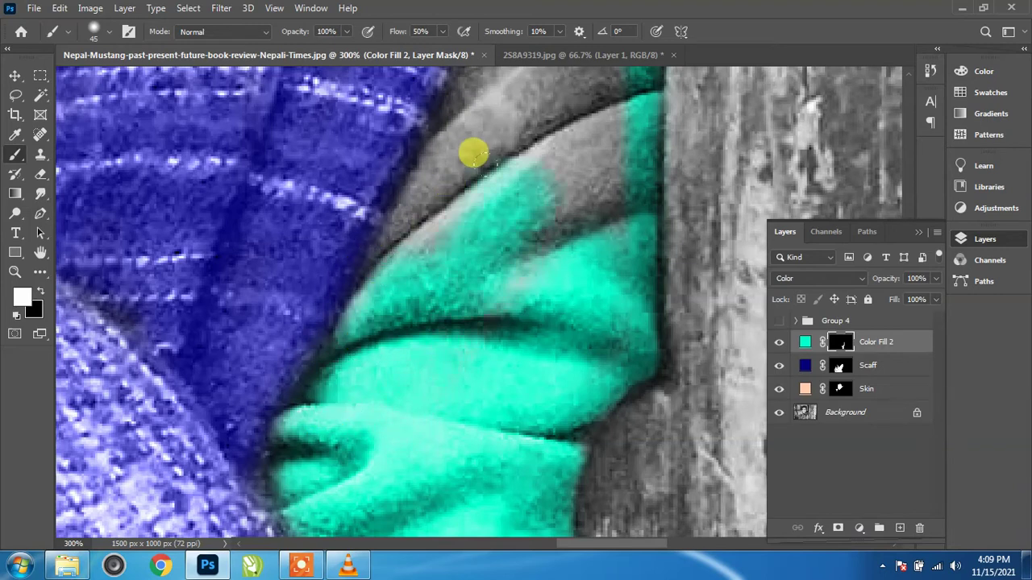
scroll(494, 364, "up", 3)
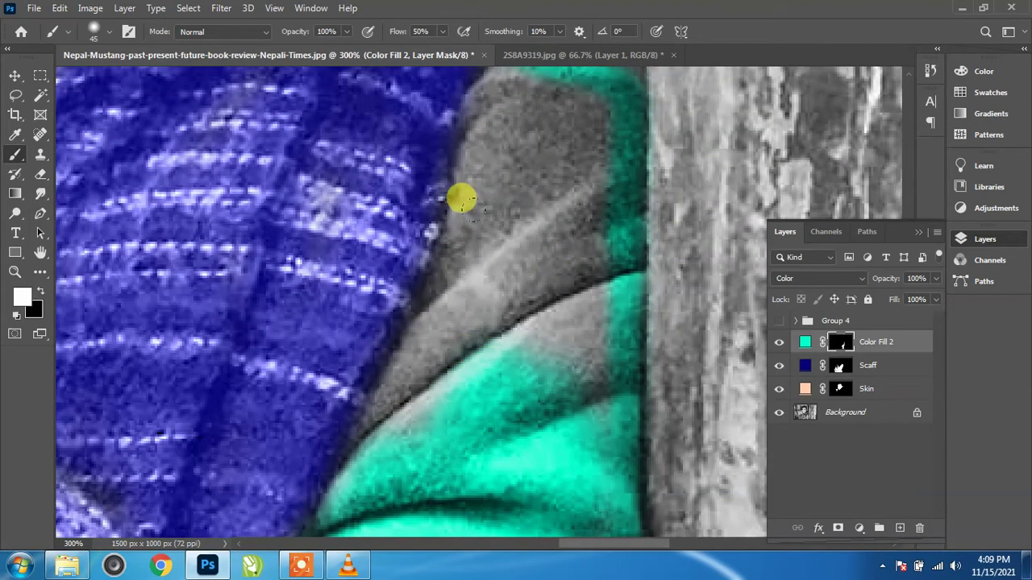
left_click_drag(460, 199, 344, 410)
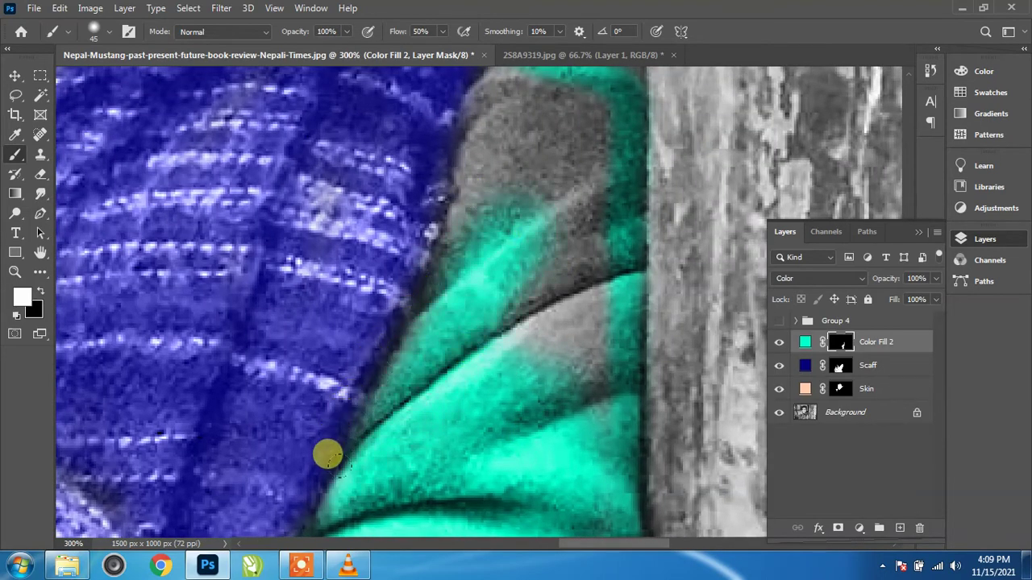
mouse_move(327, 454)
left_mouse_down()
mouse_move(411, 242)
mouse_move(433, 134)
mouse_move(475, 63)
mouse_move(509, 196)
mouse_move(520, 83)
mouse_move(532, 233)
mouse_move(523, 379)
mouse_move(428, 371)
mouse_move(462, 266)
left_mouse_up()
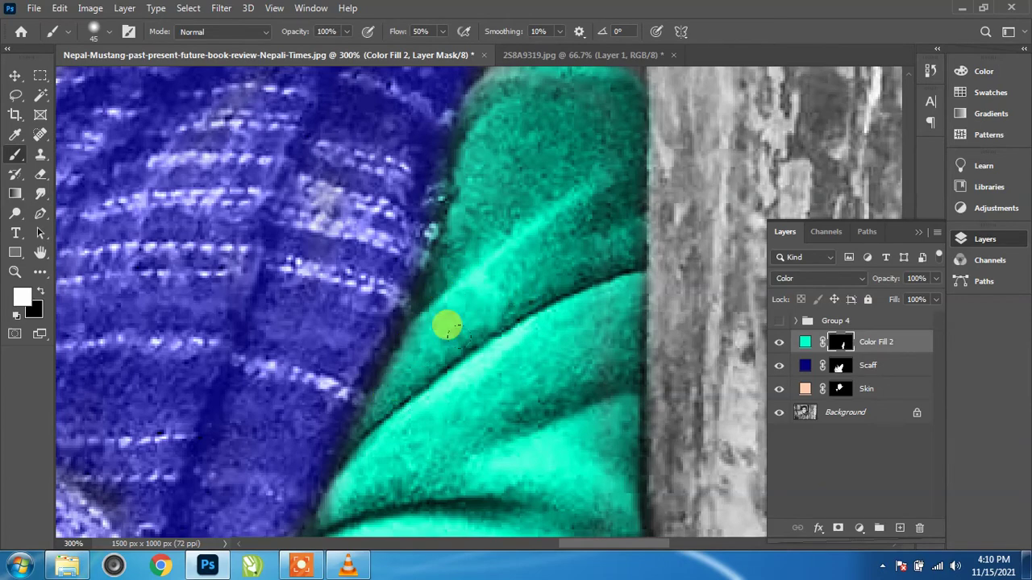
scroll(481, 329, "up", 5)
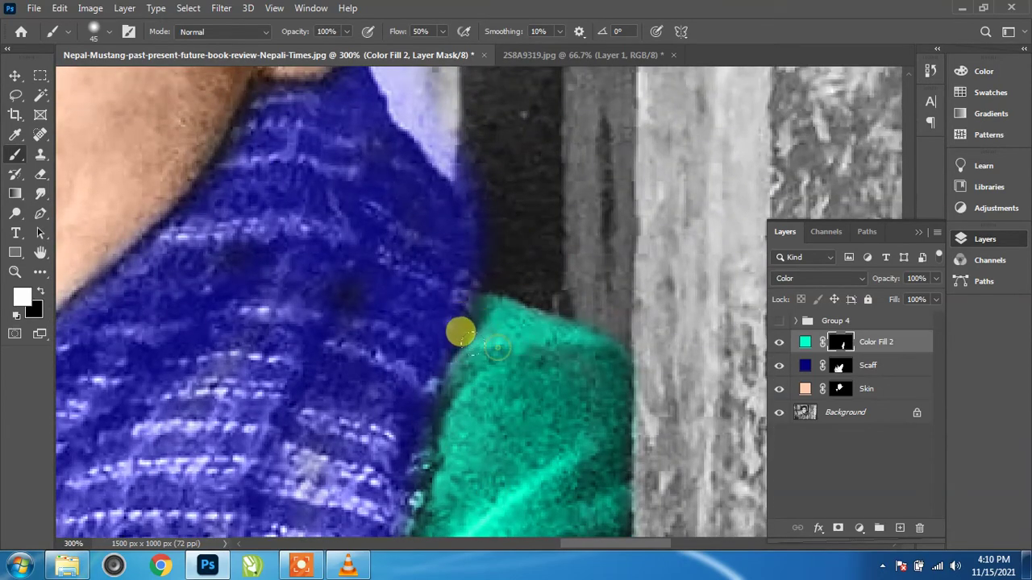
mouse_move(207, 373)
left_mouse_down()
mouse_move(237, 427)
mouse_move(431, 271)
mouse_move(341, 210)
mouse_move(392, 415)
left_mouse_up()
With a smaller brush, paint teal onto the dark neckline and shadowed neck edge below the chin.
key("bracketleft")
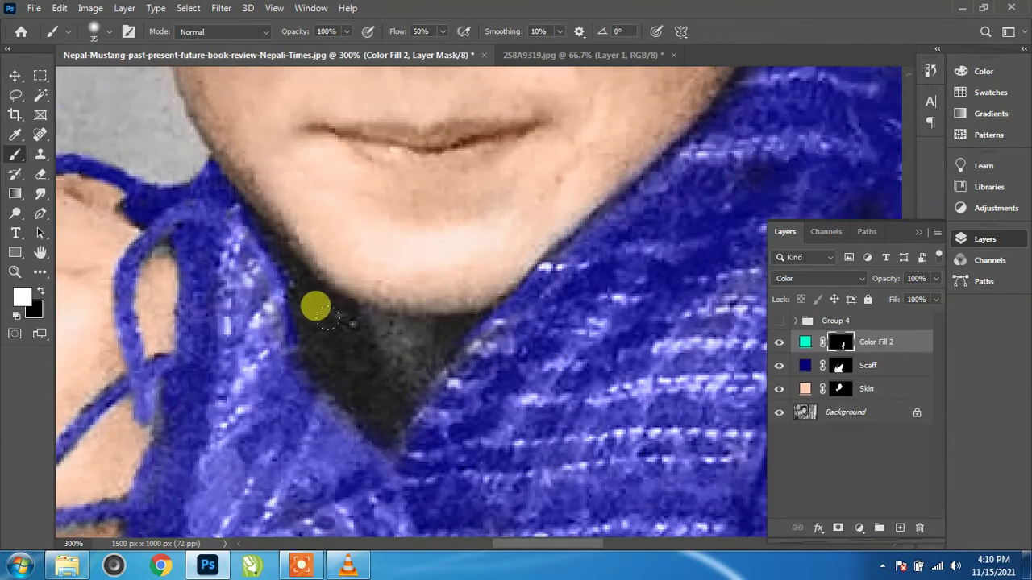
mouse_move(299, 297)
left_mouse_down()
mouse_move(307, 327)
mouse_move(368, 413)
mouse_move(433, 331)
mouse_move(328, 296)
mouse_move(368, 354)
mouse_move(432, 304)
left_mouse_up()
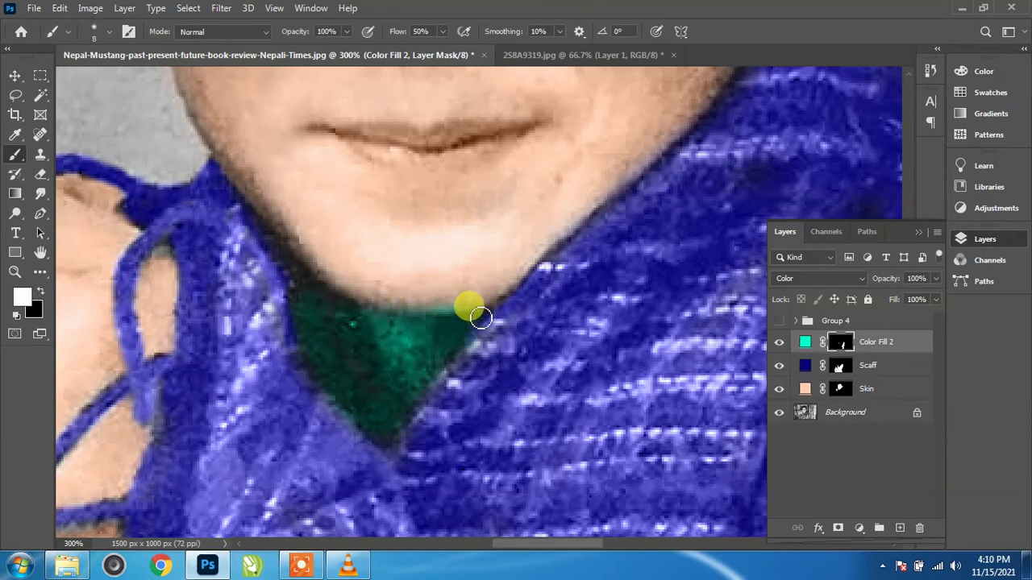
left_click_drag(307, 306, 376, 368)
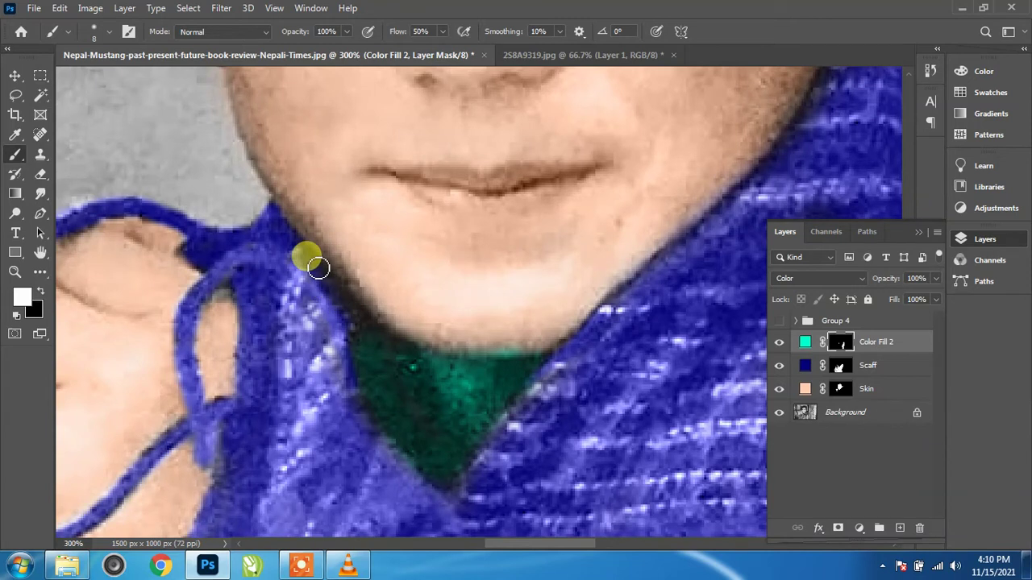
mouse_move(318, 268)
left_mouse_down()
mouse_move(369, 331)
mouse_move(406, 350)
mouse_move(362, 331)
mouse_move(391, 406)
mouse_move(414, 382)
left_mouse_up()
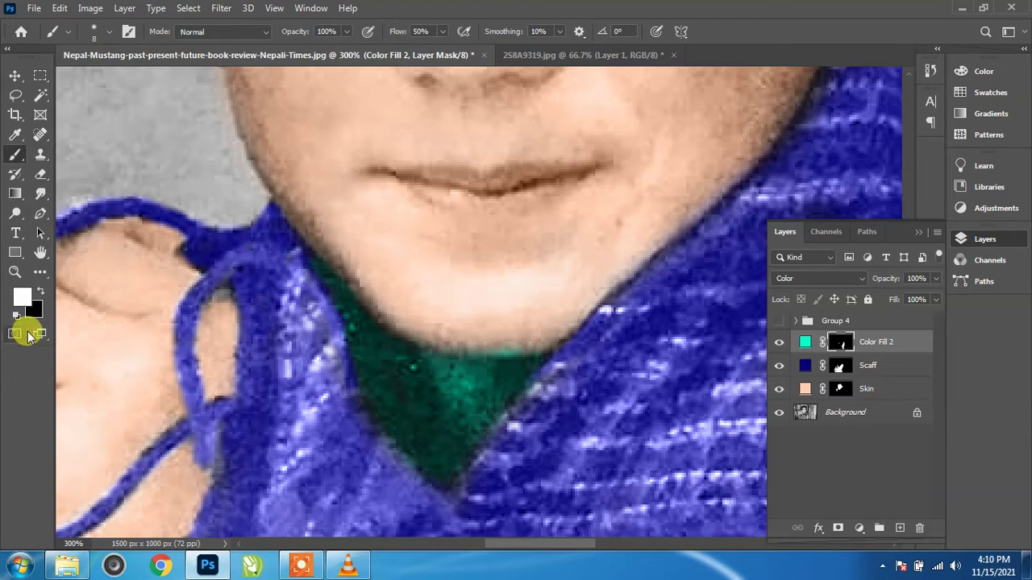
Switch to black and remove the teal spilling onto the chin.
left_click(40, 291)
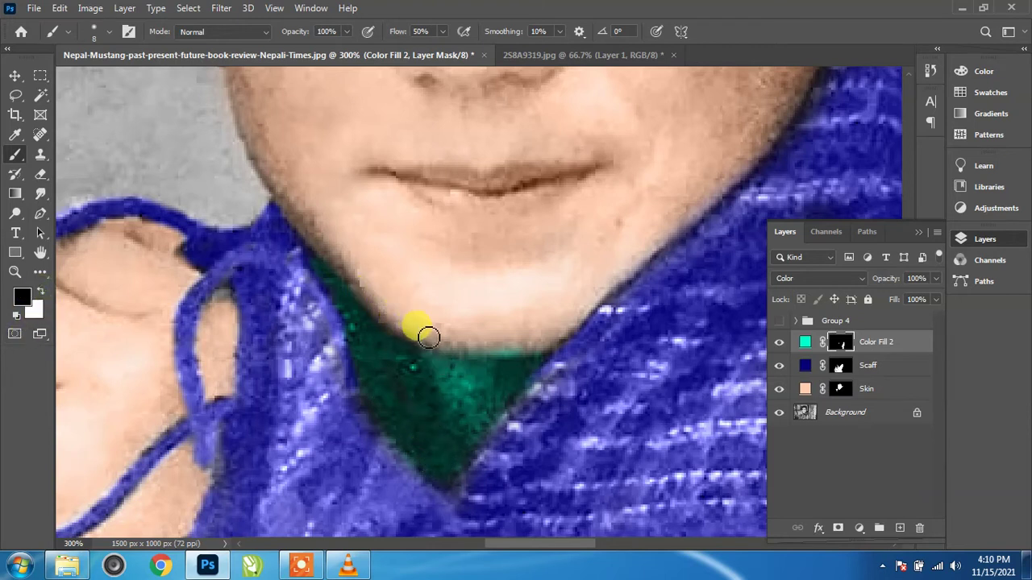
mouse_move(461, 353)
left_mouse_down()
mouse_move(499, 355)
mouse_move(428, 364)
mouse_move(363, 337)
mouse_move(258, 346)
mouse_move(562, 145)
mouse_move(530, 57)
left_mouse_up()
left_click_drag(472, 378, 482, 61)
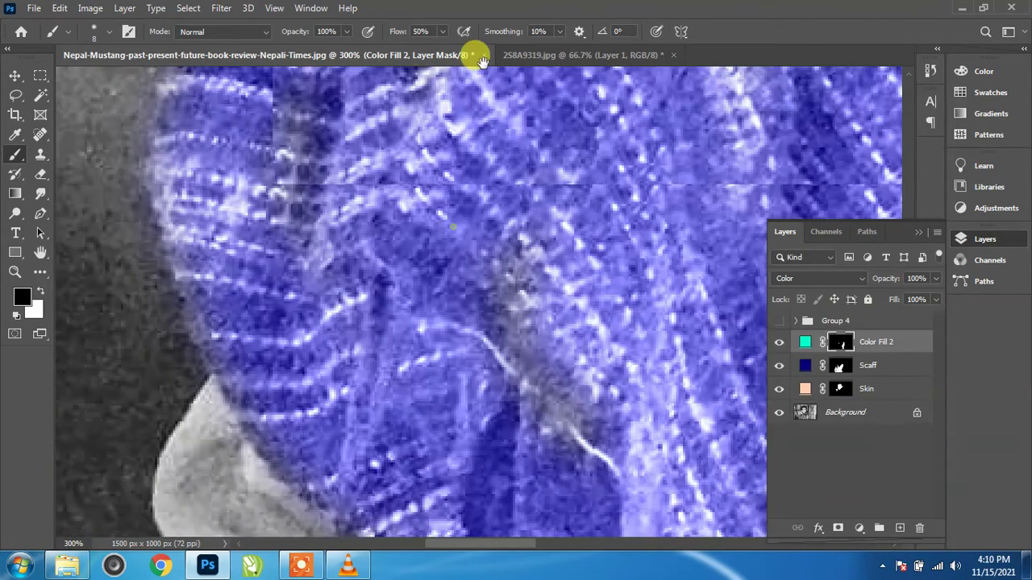
Paint teal over the remaining sweater edges and sleeve beside the scarf, then fit the photo on screen.
left_click_drag(362, 379, 350, 196)
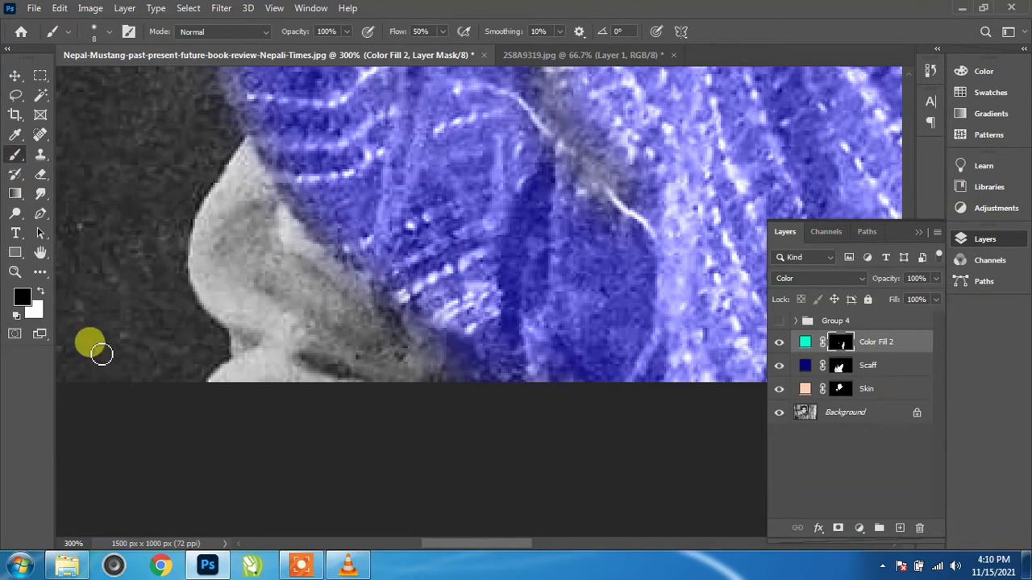
left_click(40, 293)
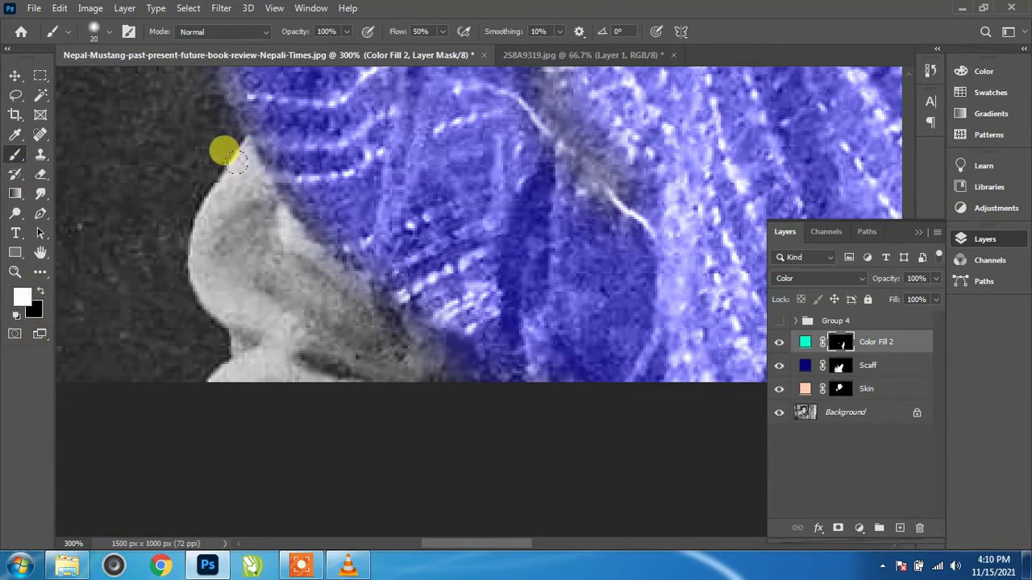
mouse_move(227, 139)
left_mouse_down()
mouse_move(242, 196)
mouse_move(334, 357)
mouse_move(354, 372)
left_mouse_up()
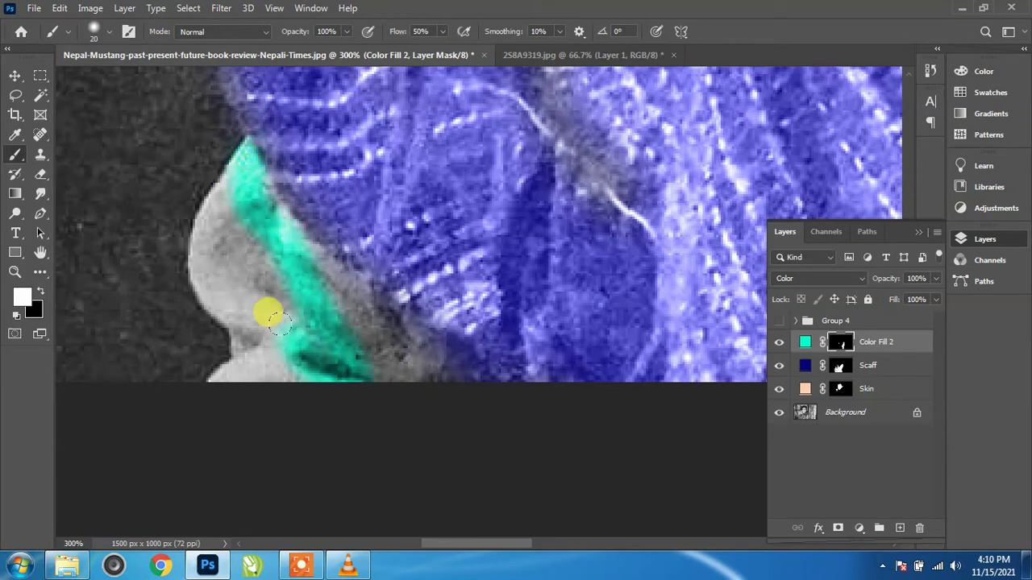
mouse_move(256, 339)
left_mouse_down()
mouse_move(191, 369)
mouse_move(250, 320)
mouse_move(206, 233)
mouse_move(222, 173)
mouse_move(194, 217)
mouse_move(202, 266)
mouse_move(189, 276)
mouse_move(193, 210)
mouse_move(272, 314)
left_mouse_up()
left_click_drag(273, 313, 232, 256)
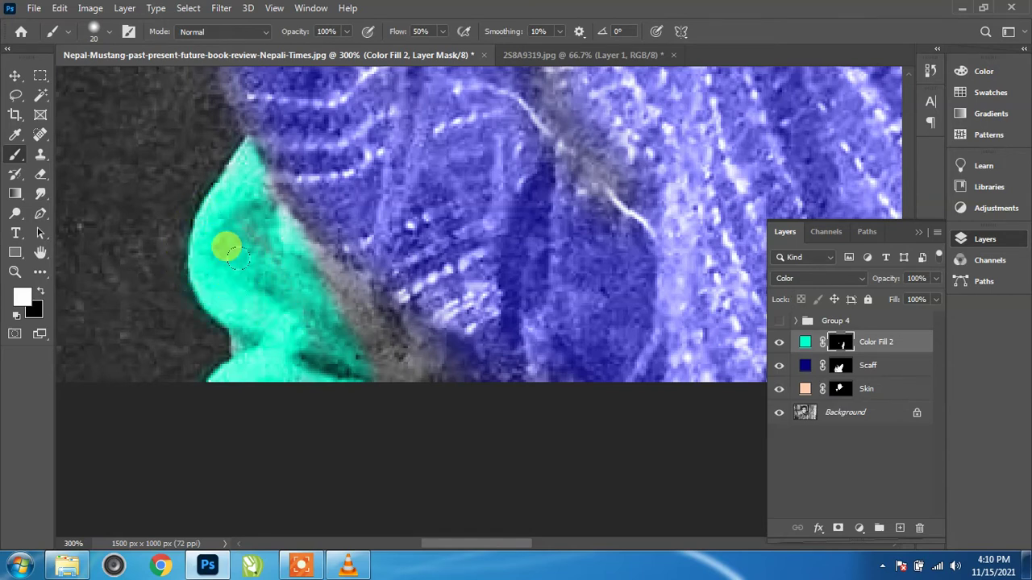
mouse_move(325, 258)
left_mouse_down()
mouse_move(440, 364)
mouse_move(317, 284)
mouse_move(396, 350)
left_mouse_up()
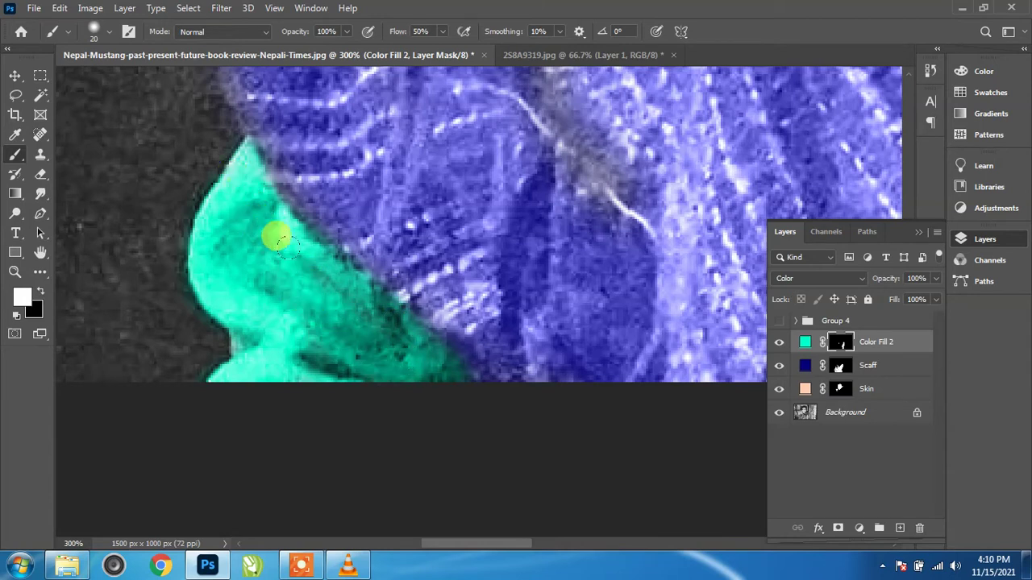
mouse_move(287, 246)
left_mouse_down()
mouse_move(253, 212)
mouse_move(283, 270)
mouse_move(232, 192)
left_mouse_up()
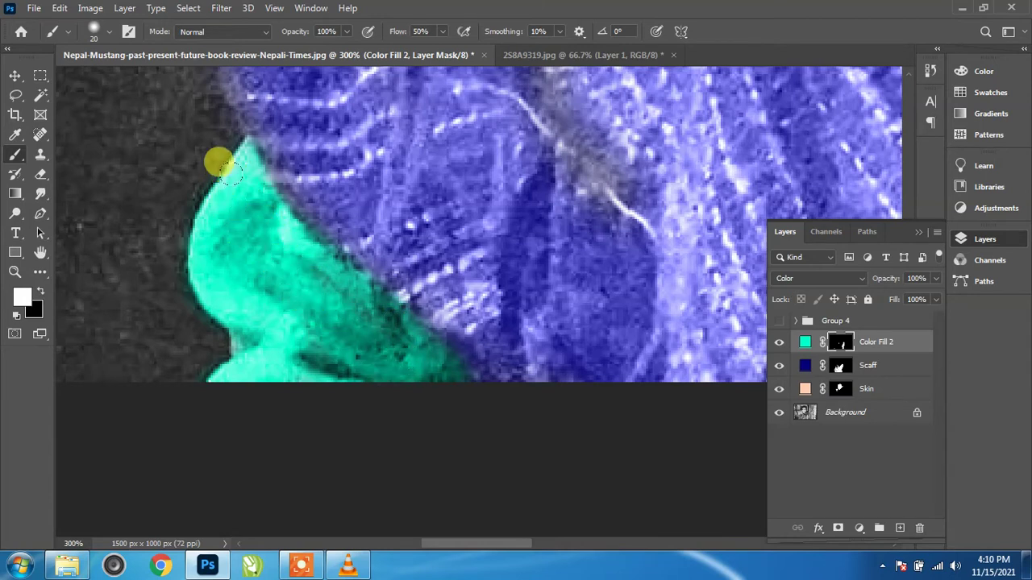
left_click(40, 291)
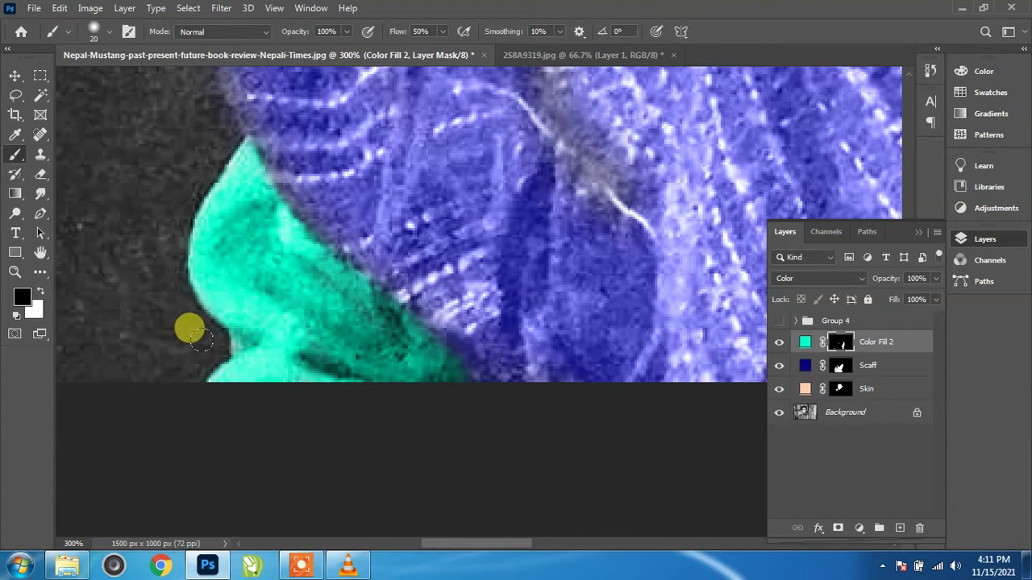
key("ctrl+0")
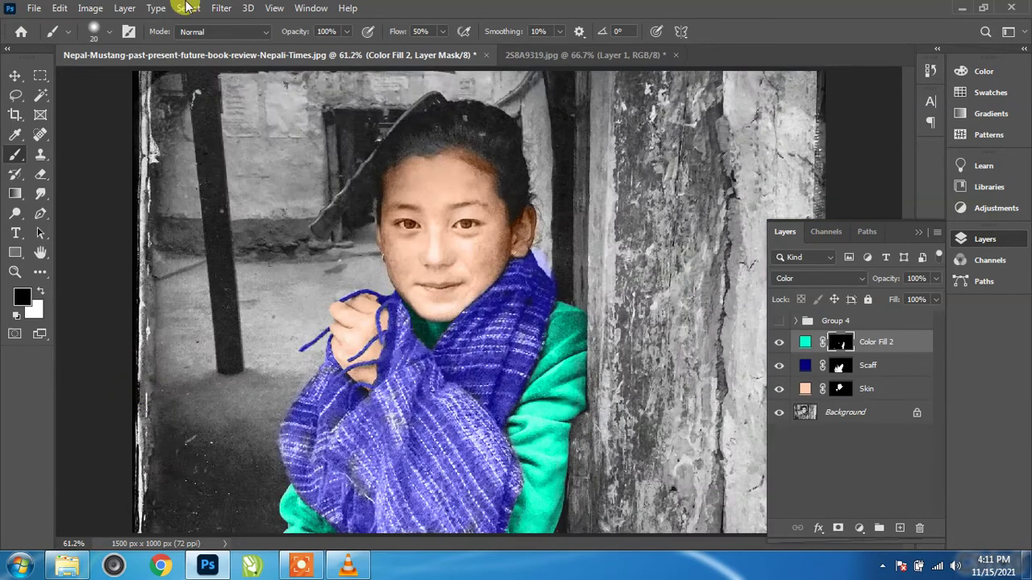
Rename the teal layer 'Sweter' and add a bright orange (ff5a00) solid colour fill layer.
double_click(877, 342)
type("Sweter")
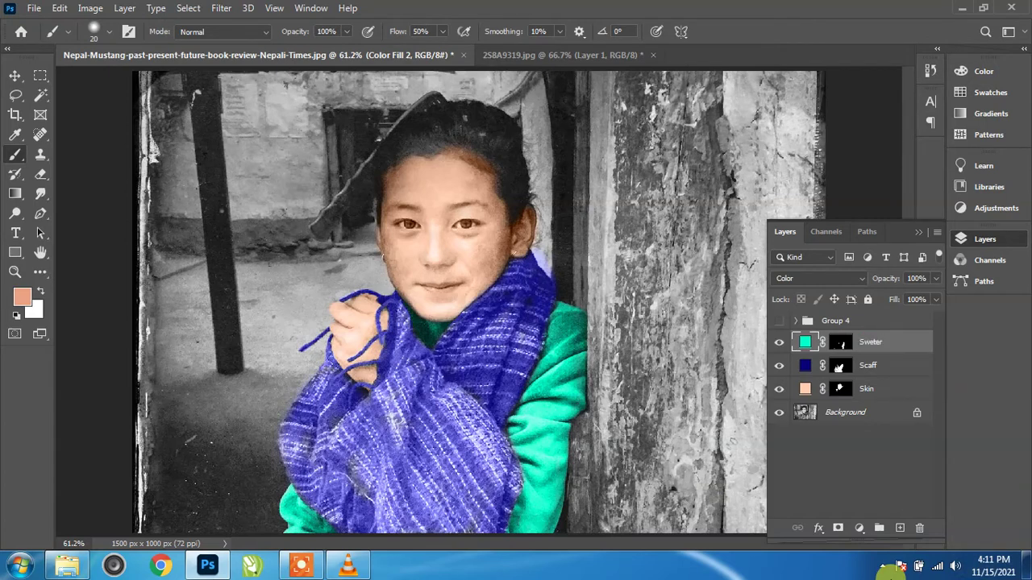
key("Return")
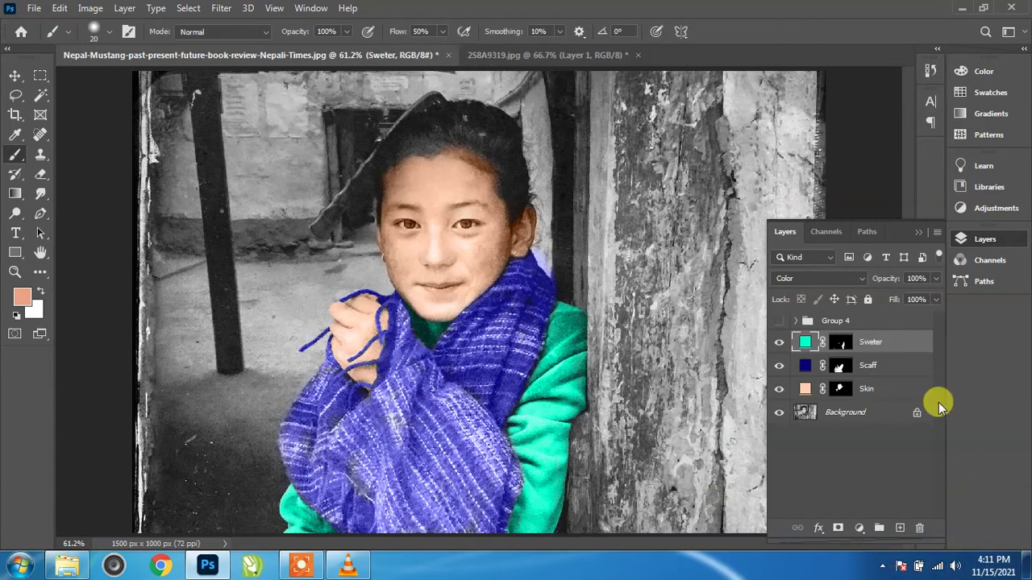
left_click(861, 529)
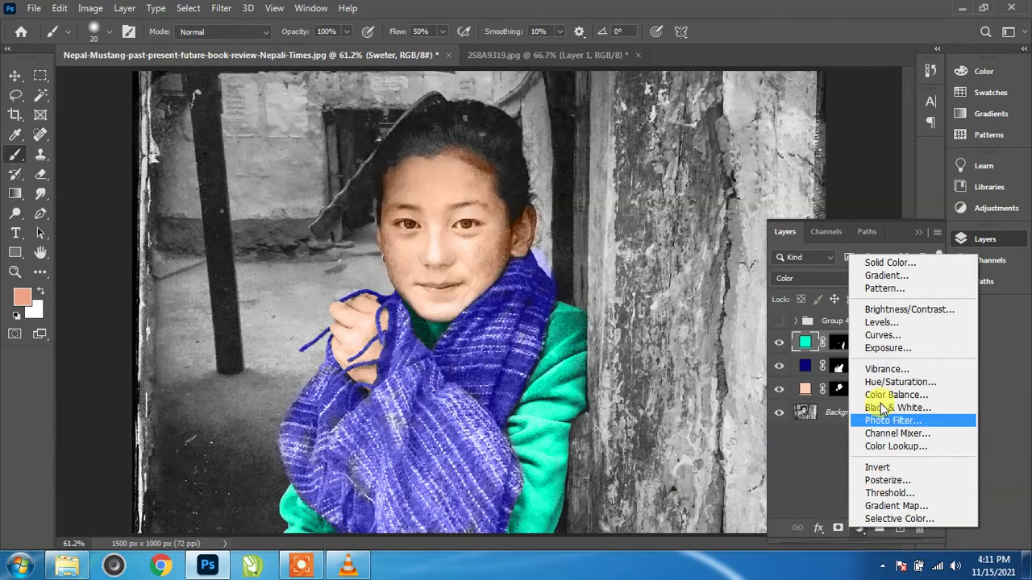
left_click(915, 263)
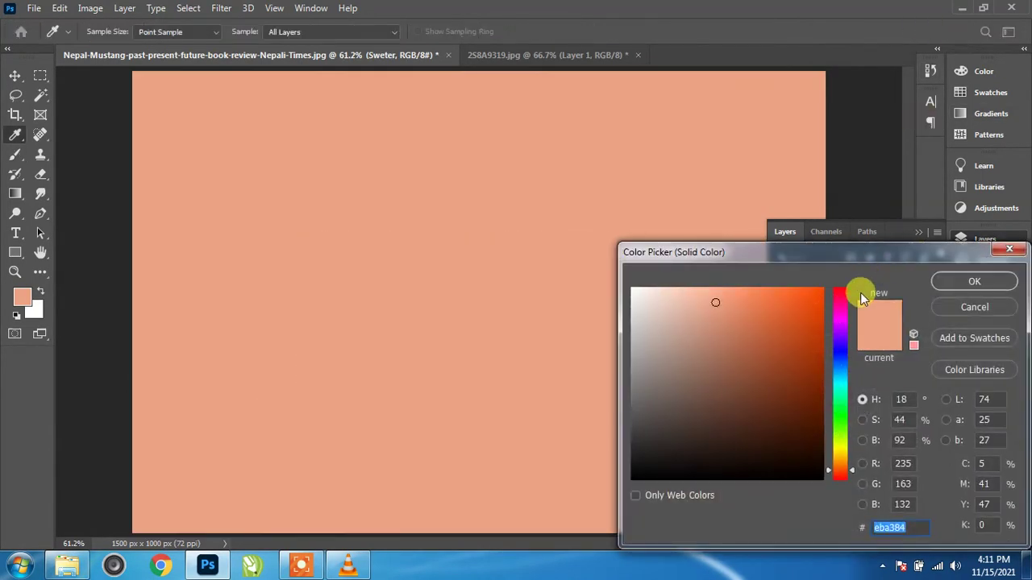
left_click(801, 318)
left_click_drag(800, 317, 827, 274)
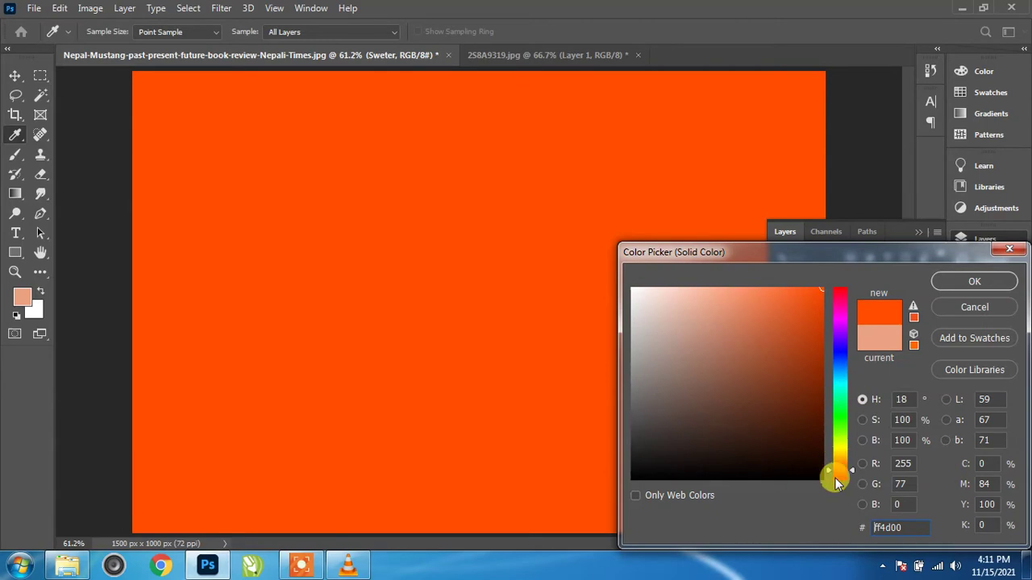
left_click(834, 468)
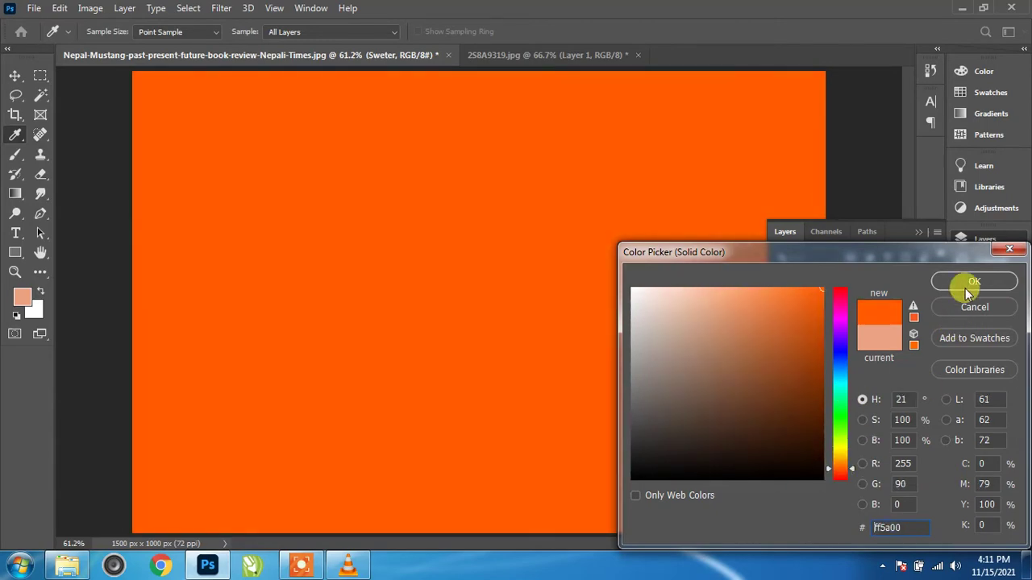
left_click(971, 284)
left_click(806, 278)
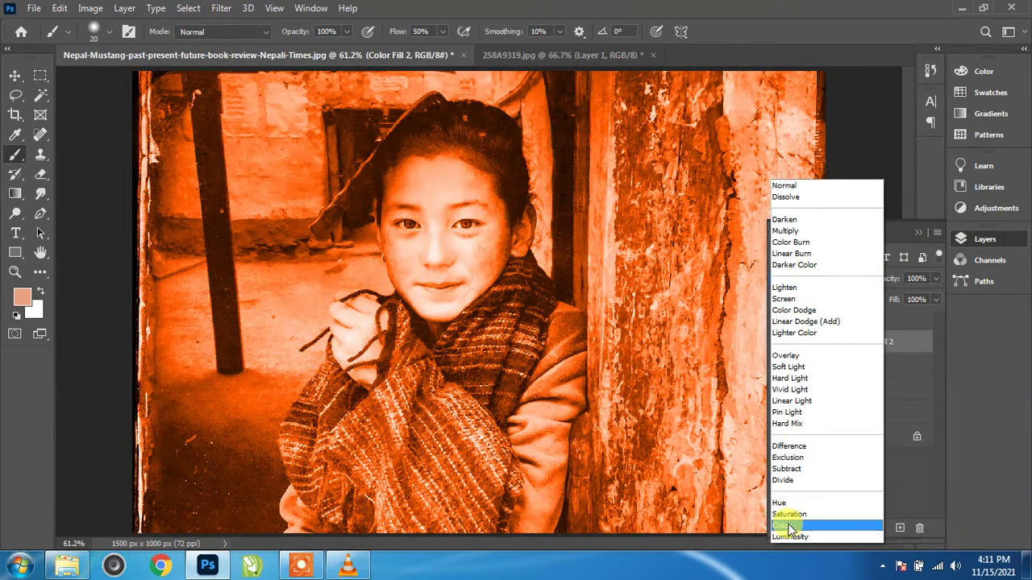
Set the orange fill to Color blend mode and invert its mask to hide the orange.
left_click(787, 524)
left_click(841, 344)
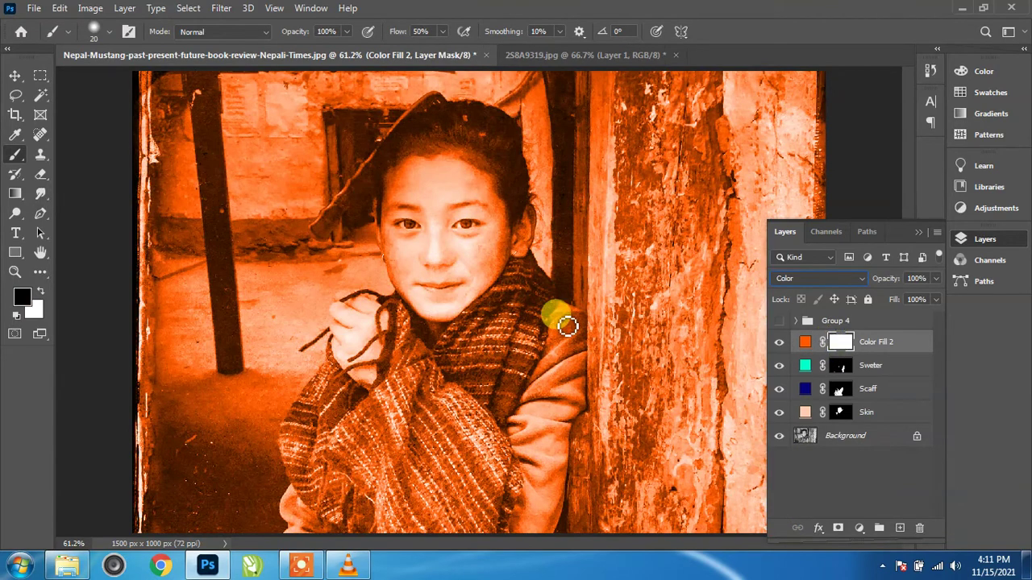
scroll(596, 290, "up", 3)
scroll(569, 226, "up", 3)
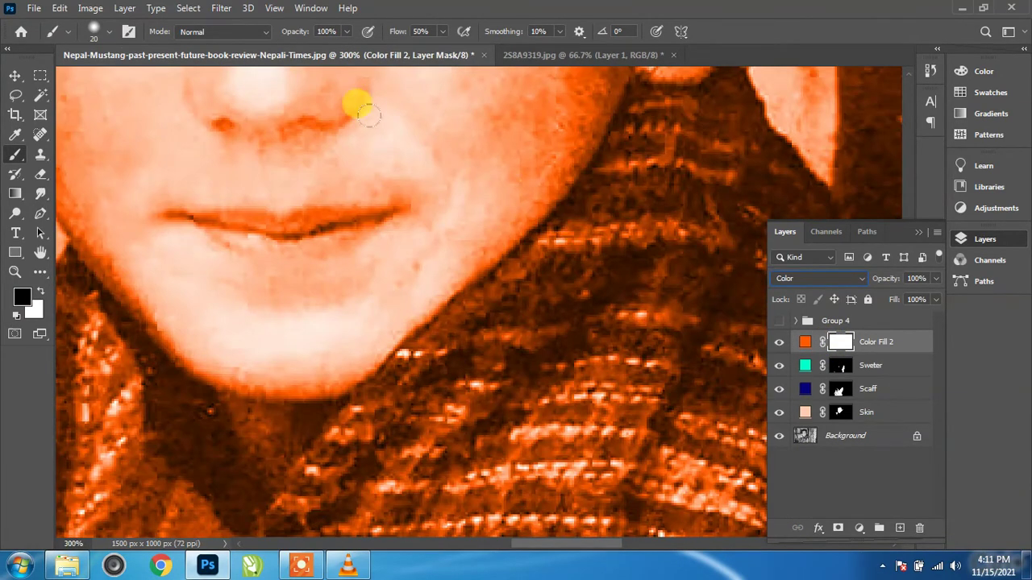
left_click(91, 8)
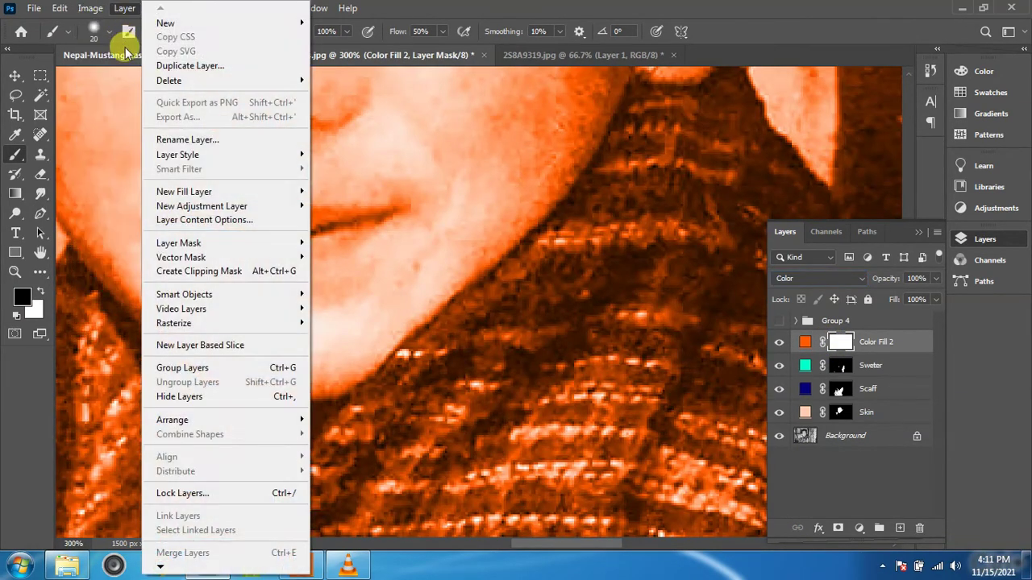
mouse_move(114, 47)
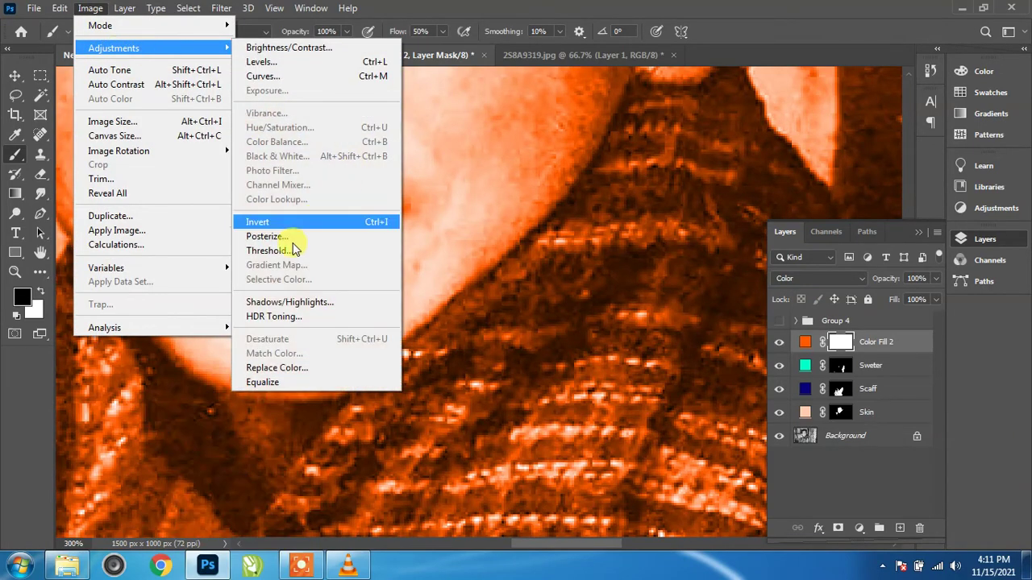
left_click(323, 220)
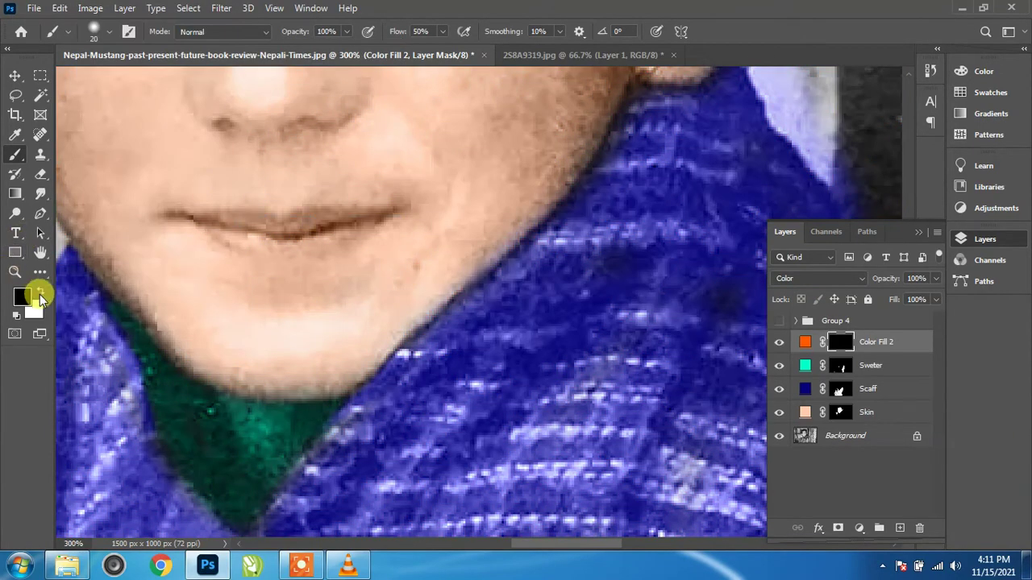
Paint white on the mask with a smaller brush to reveal orange on the earrings.
left_click(39, 293)
left_click_drag(651, 154, 392, 422)
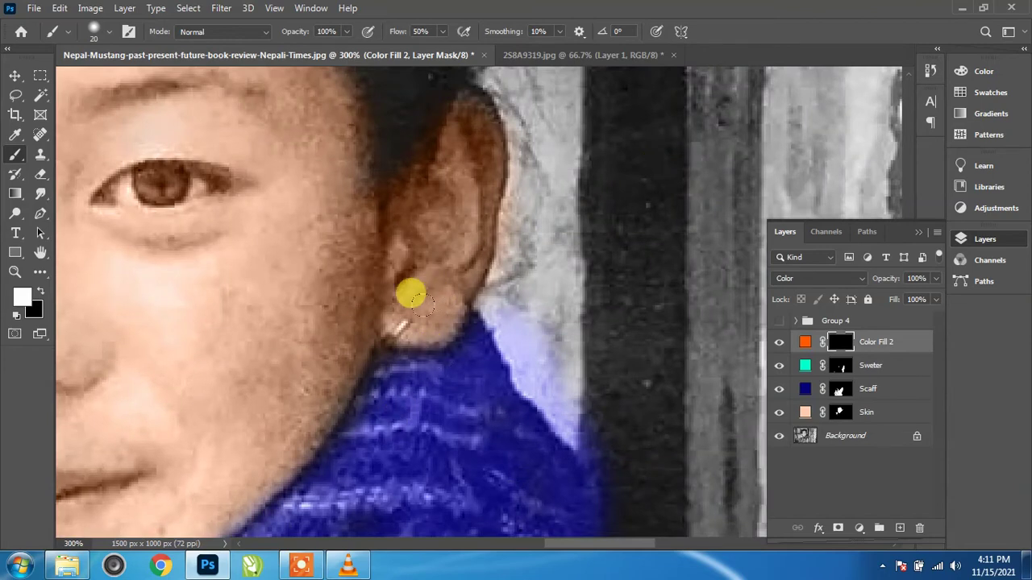
key("bracketleft")
key("bracketleft")
key("bracketleft")
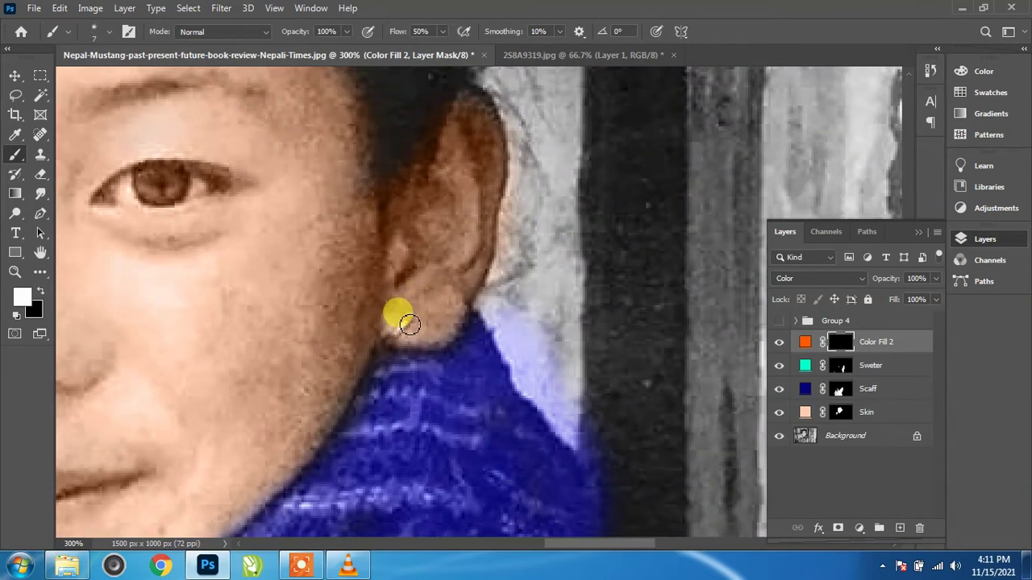
scroll(266, 303, "left", 10)
scroll(266, 303, "down", 4)
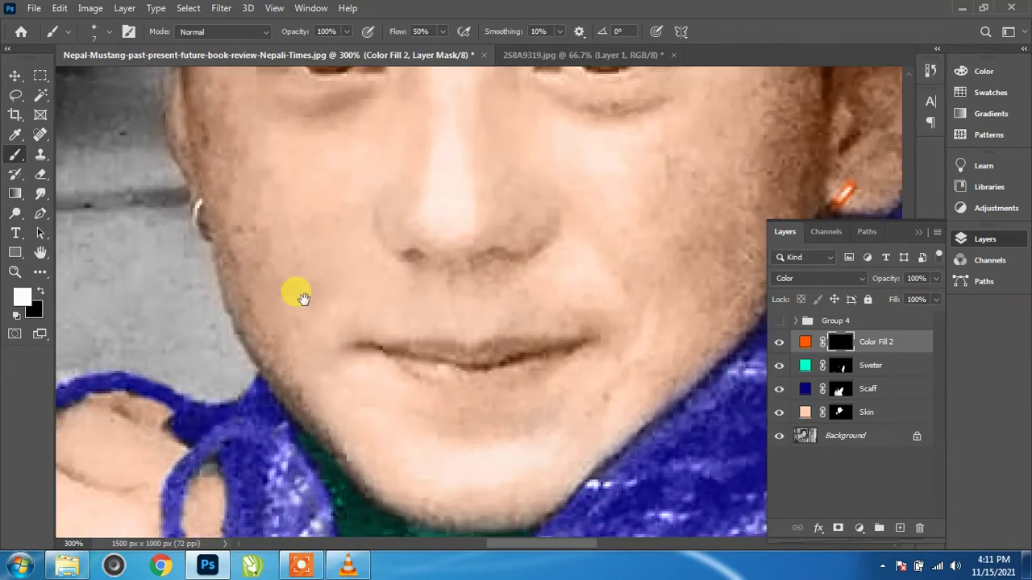
scroll(355, 311, "up", 2)
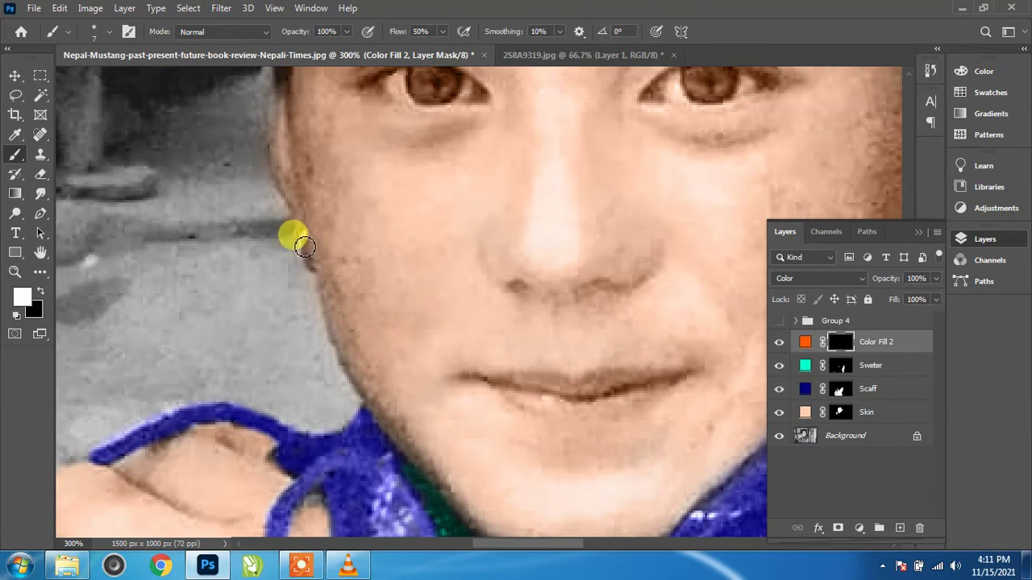
scroll(398, 357, "up", 3)
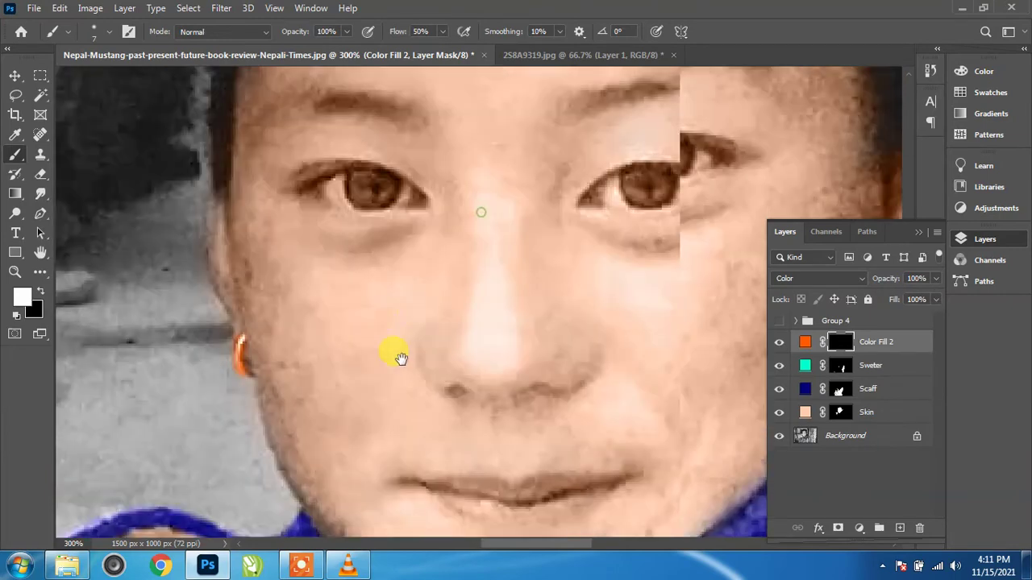
scroll(457, 299, "up", 2)
scroll(433, 288, "right", 3)
scroll(600, 406, "up", 3)
scroll(600, 405, "up", 1)
scroll(600, 405, "left", 1)
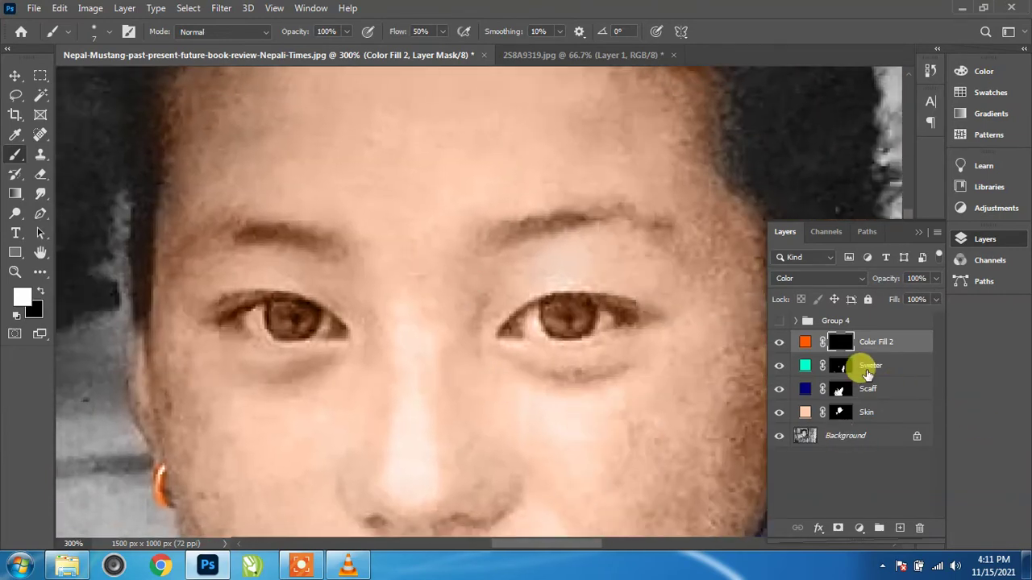
Rename the orange fill layer 'Gold'.
double_click(875, 343)
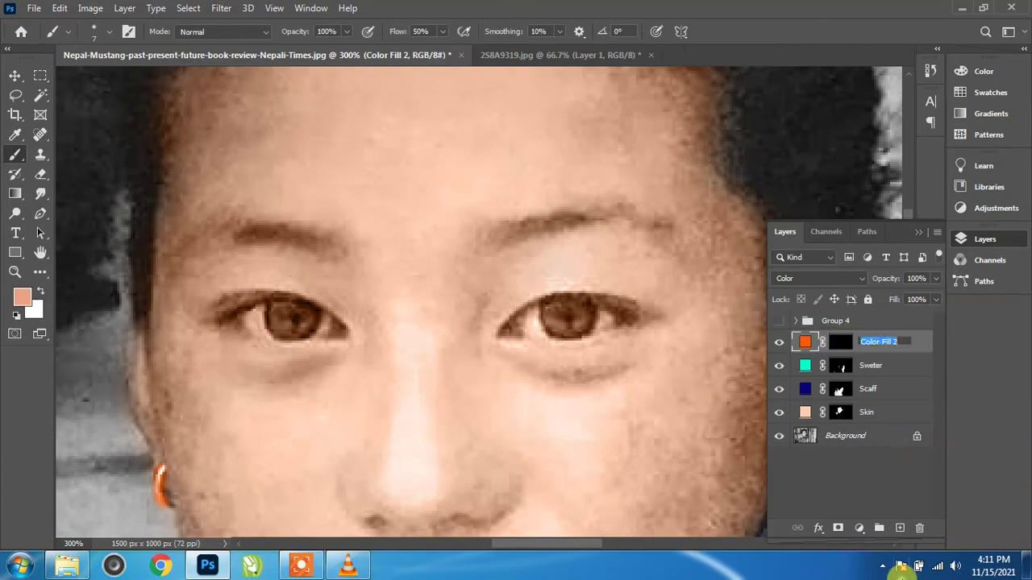
type("Gold")
key("Return")
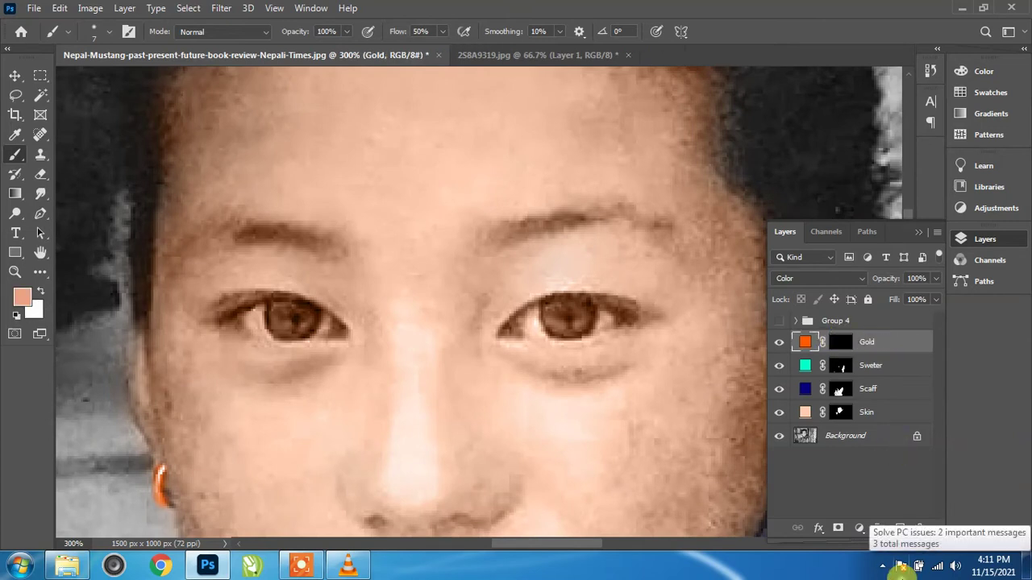
Add a new red solid colour fill layer.
left_click(857, 529)
left_click(925, 263)
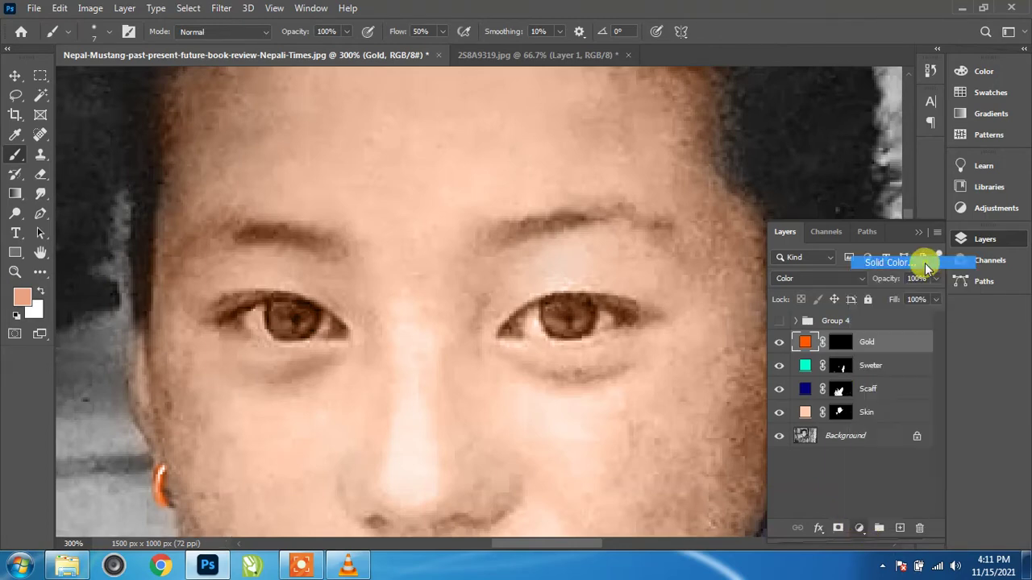
mouse_move(790, 317)
left_mouse_down()
mouse_move(847, 305)
mouse_move(850, 271)
left_mouse_up()
left_click(967, 280)
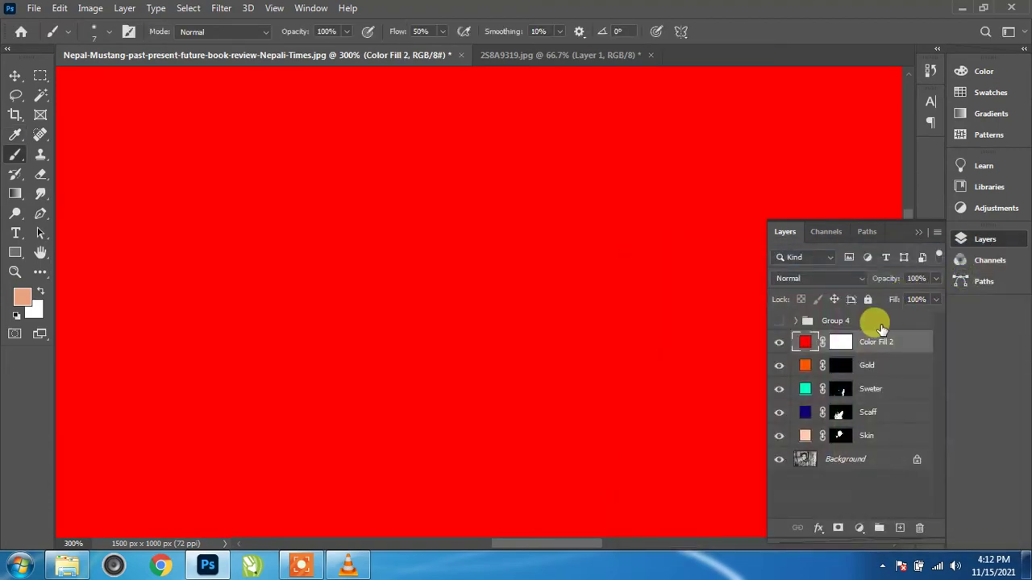
Set the red fill to Color blend mode and invert its mask to hide the red.
left_click(808, 286)
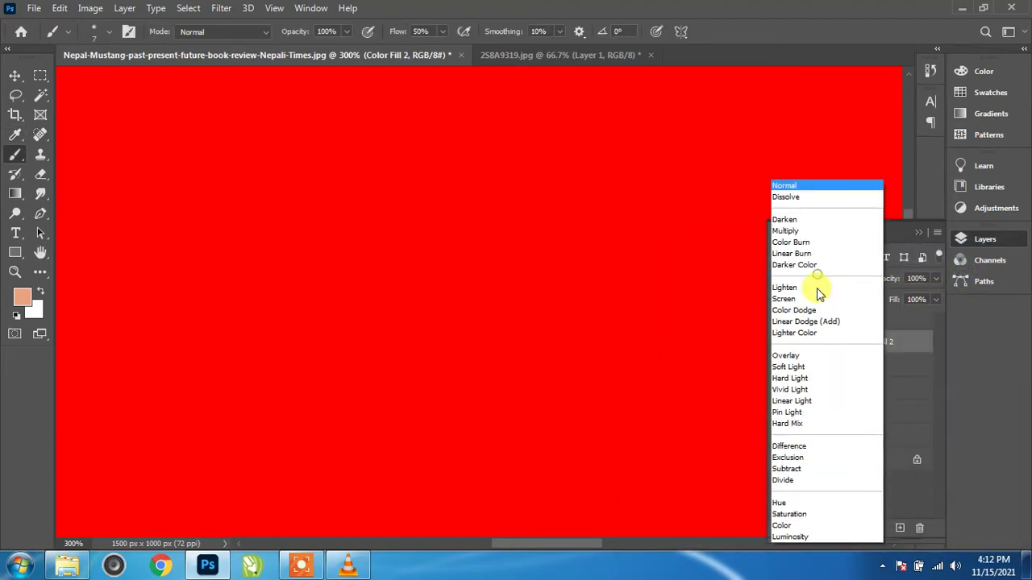
left_click(802, 526)
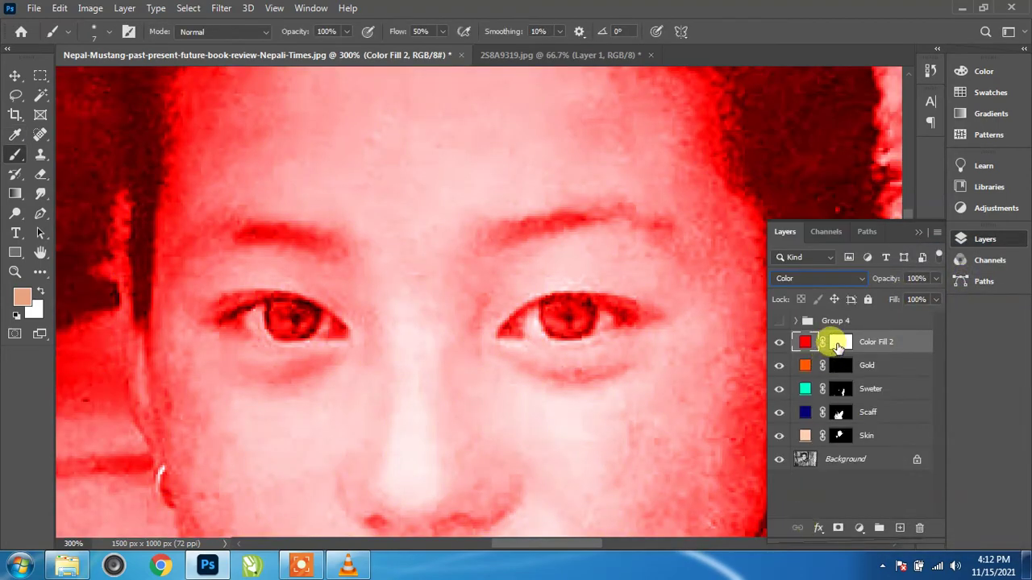
left_click(839, 345)
left_click(78, 11)
mouse_move(113, 47)
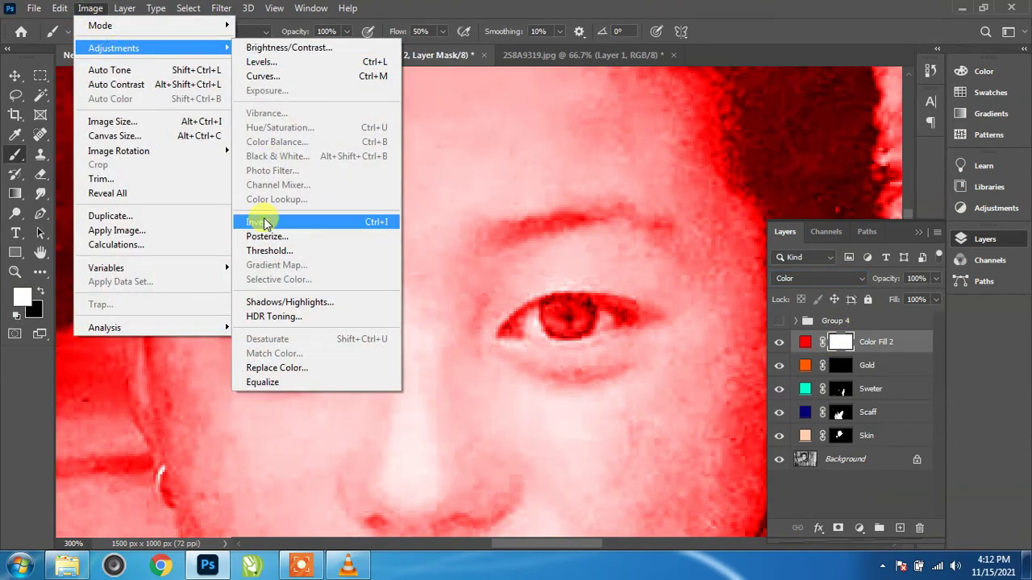
left_click(264, 223)
left_click_drag(398, 374, 422, 189)
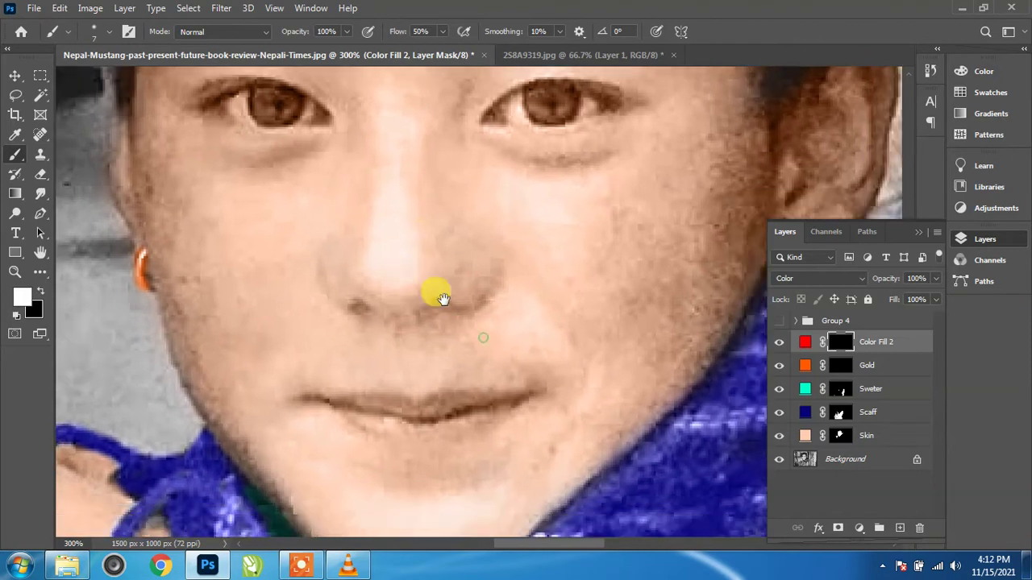
Paint black on the Skin layer mask over the lips to remove the peach tint.
left_click(871, 435)
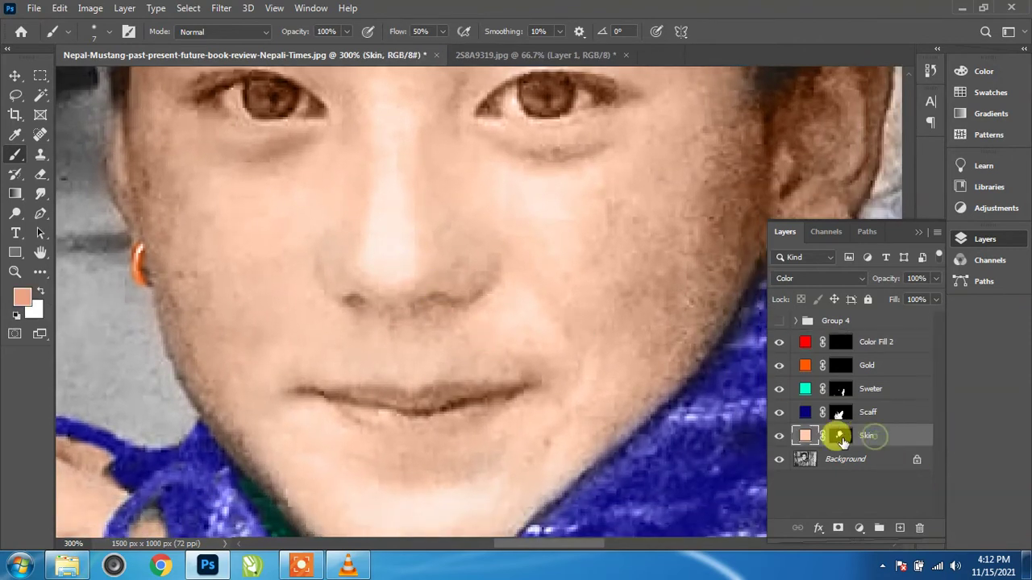
left_click(40, 289)
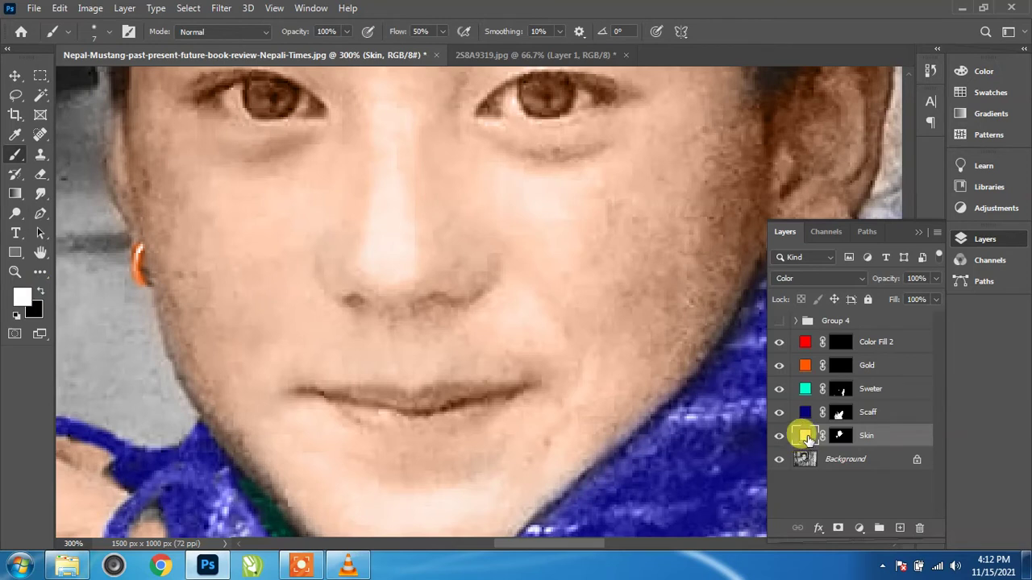
left_click(841, 437)
mouse_move(425, 398)
left_mouse_down()
mouse_move(513, 403)
mouse_move(326, 392)
left_mouse_up()
left_click(40, 292)
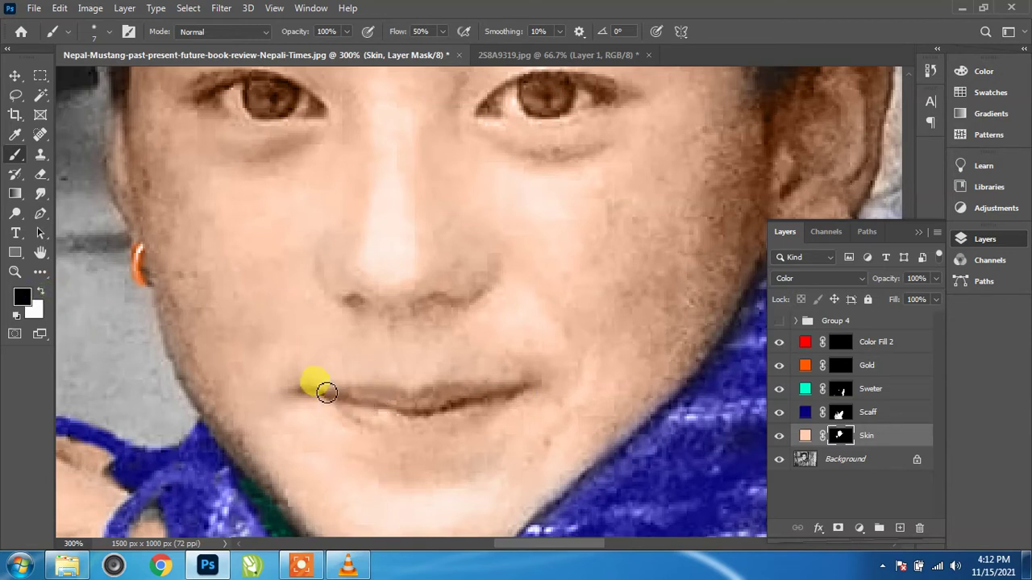
mouse_move(468, 393)
left_mouse_down()
mouse_move(525, 392)
mouse_move(458, 420)
left_mouse_up()
mouse_move(400, 424)
left_mouse_down()
mouse_move(346, 408)
mouse_move(461, 396)
mouse_move(405, 419)
mouse_move(438, 392)
mouse_move(476, 391)
mouse_move(345, 404)
mouse_move(378, 421)
mouse_move(435, 422)
mouse_move(358, 412)
left_mouse_up()
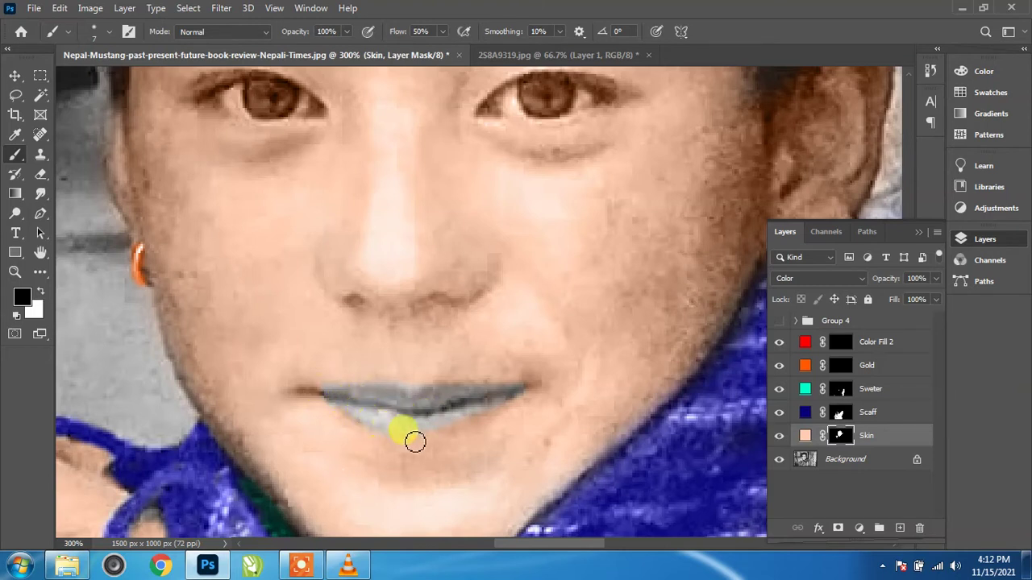
mouse_move(414, 442)
left_mouse_down()
mouse_move(523, 403)
mouse_move(428, 433)
mouse_move(367, 419)
mouse_move(426, 421)
left_mouse_up()
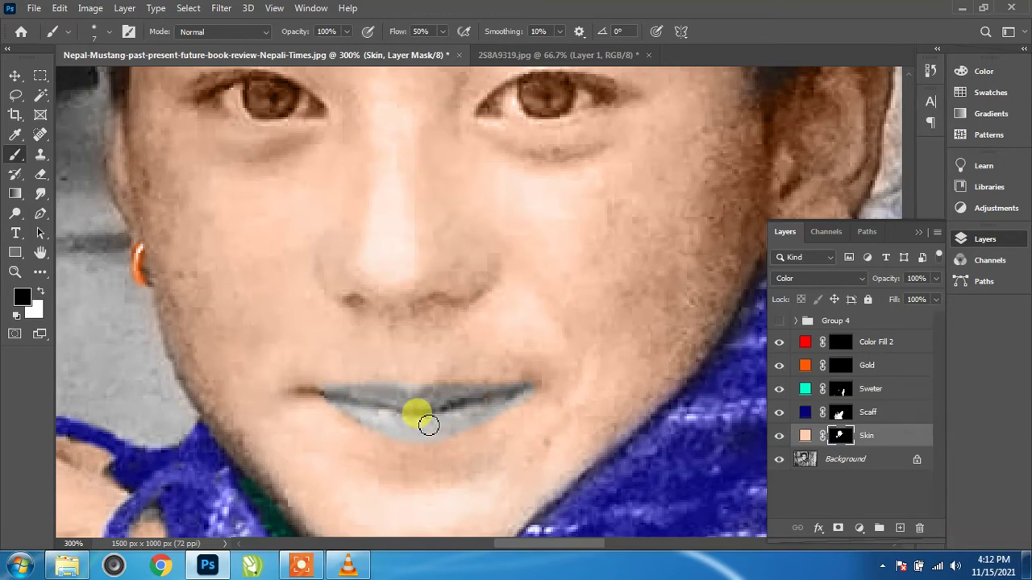
Paint white on the Color Fill 2 mask over both lips to tint them red.
key("x")
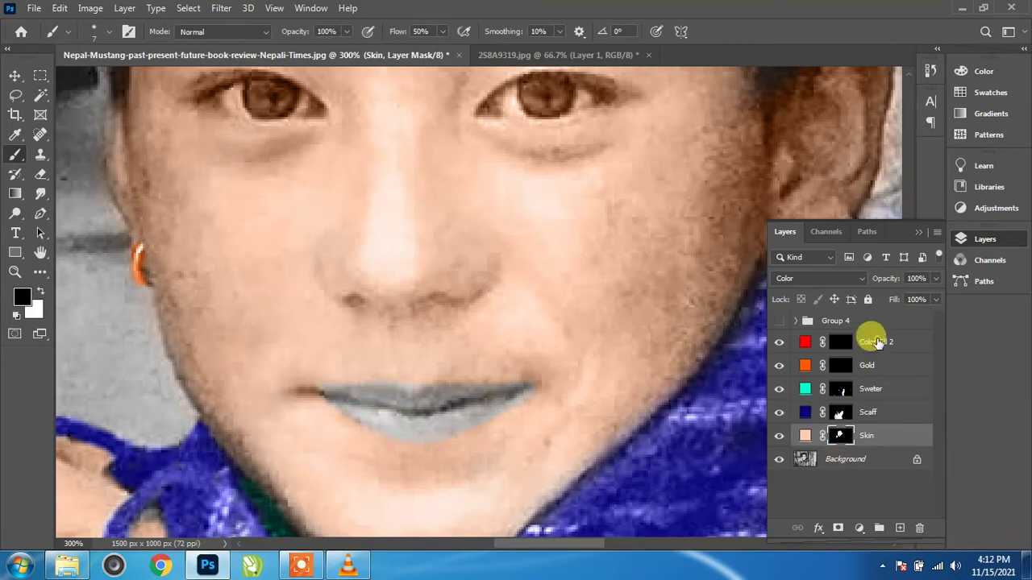
left_click(843, 342)
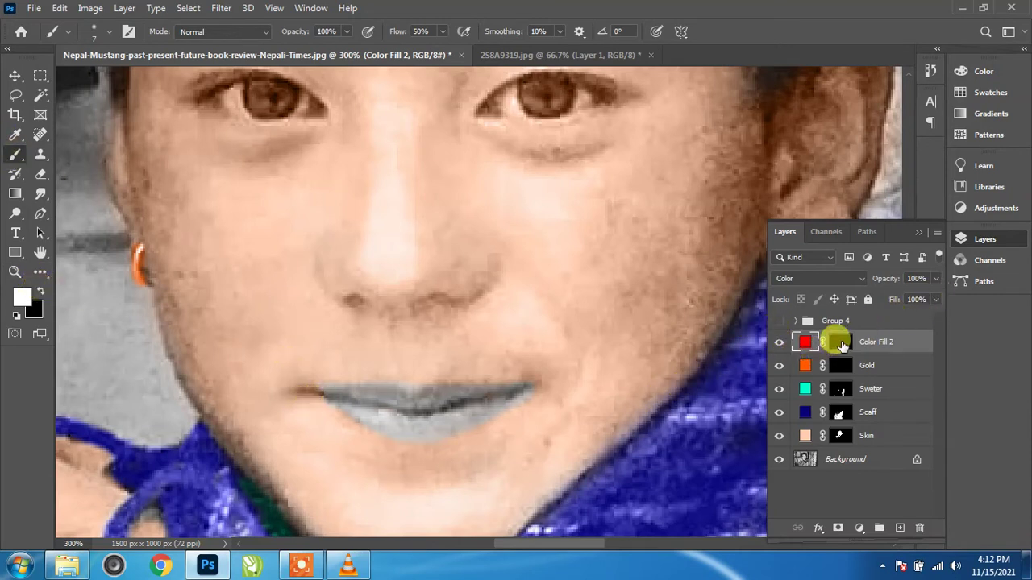
left_click(840, 342)
key("x")
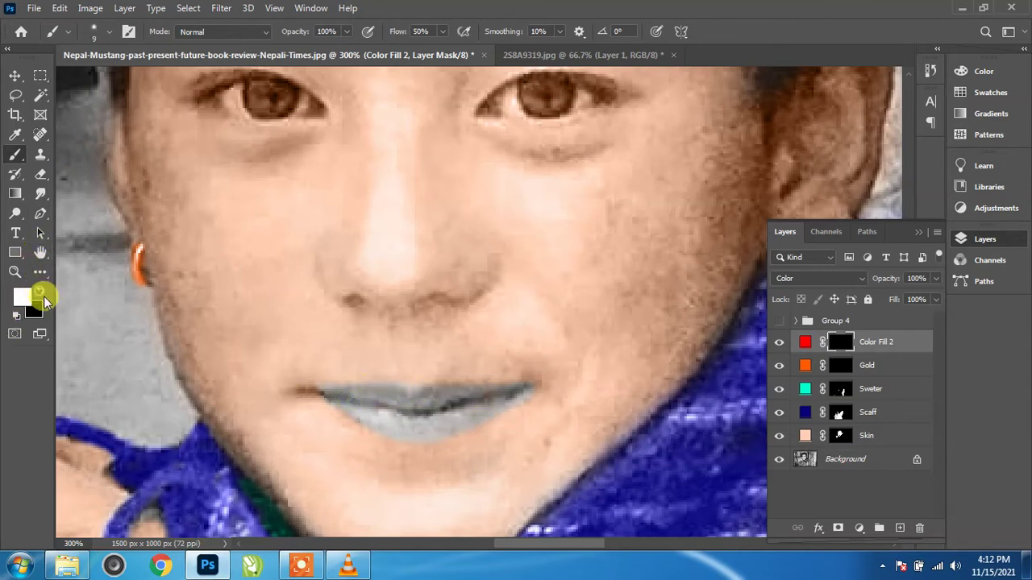
mouse_move(333, 404)
left_mouse_down()
mouse_move(384, 389)
mouse_move(509, 390)
mouse_move(427, 417)
mouse_move(348, 408)
mouse_move(481, 387)
mouse_move(375, 396)
mouse_move(465, 422)
mouse_move(484, 398)
mouse_move(531, 392)
mouse_move(461, 405)
mouse_move(441, 431)
mouse_move(454, 430)
mouse_move(329, 395)
left_mouse_up()
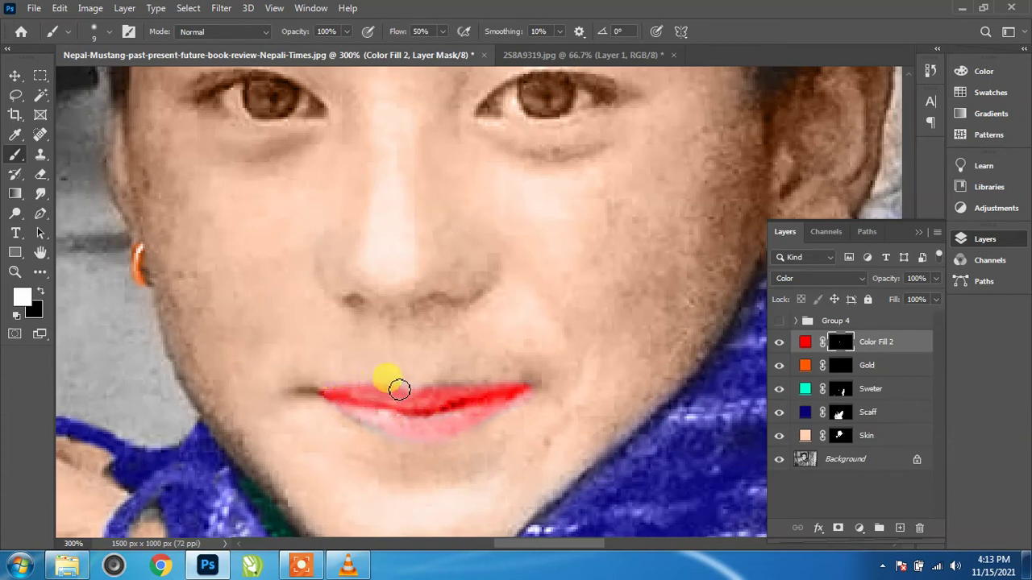
mouse_move(399, 389)
left_mouse_down()
mouse_move(438, 403)
mouse_move(387, 421)
mouse_move(365, 415)
left_mouse_up()
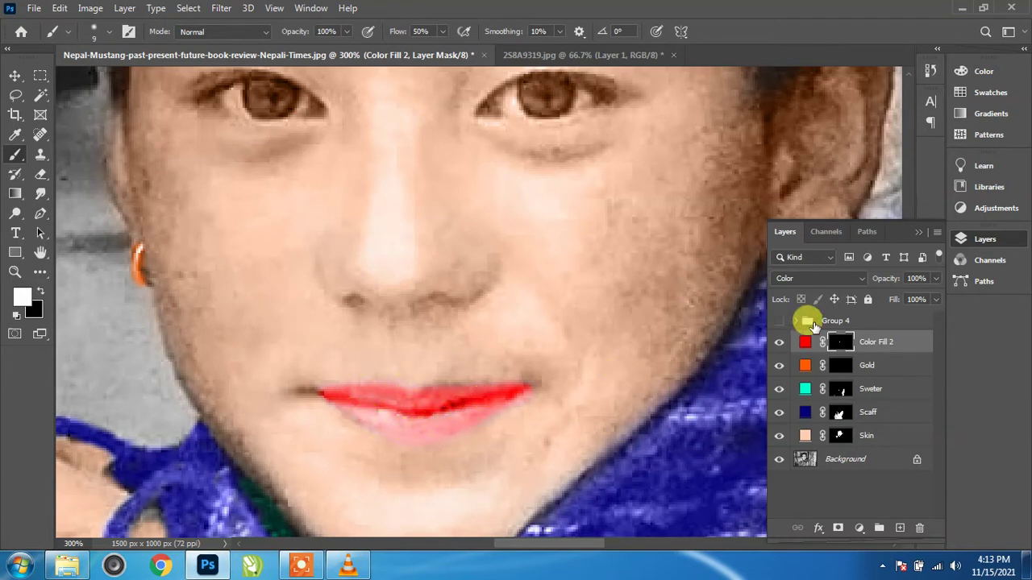
Lower the red lip layer's opacity to 75%, then reselect the value to adjust further.
left_click(916, 278)
type("85")
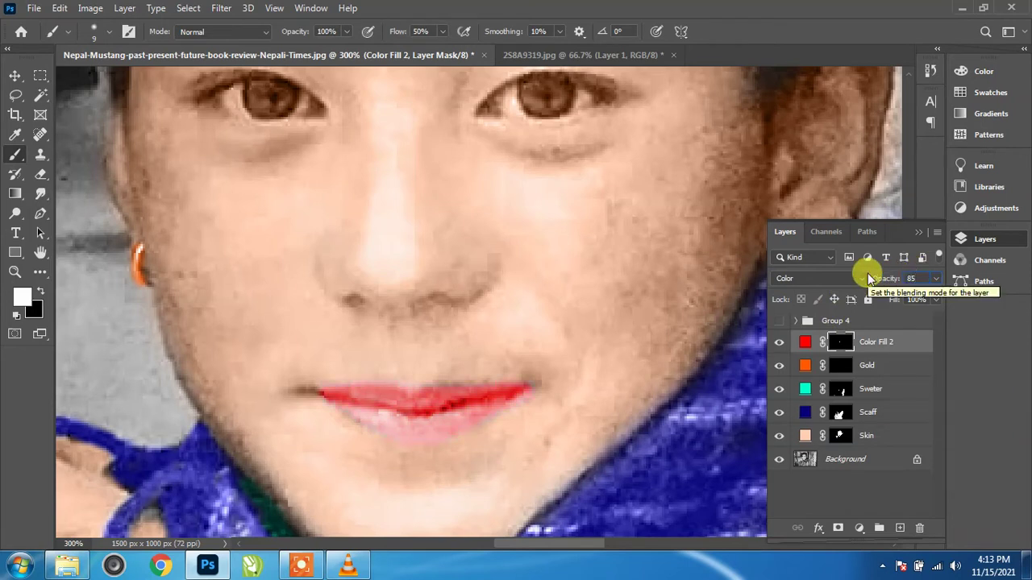
key("BackSpace")
key("BackSpace")
type("75")
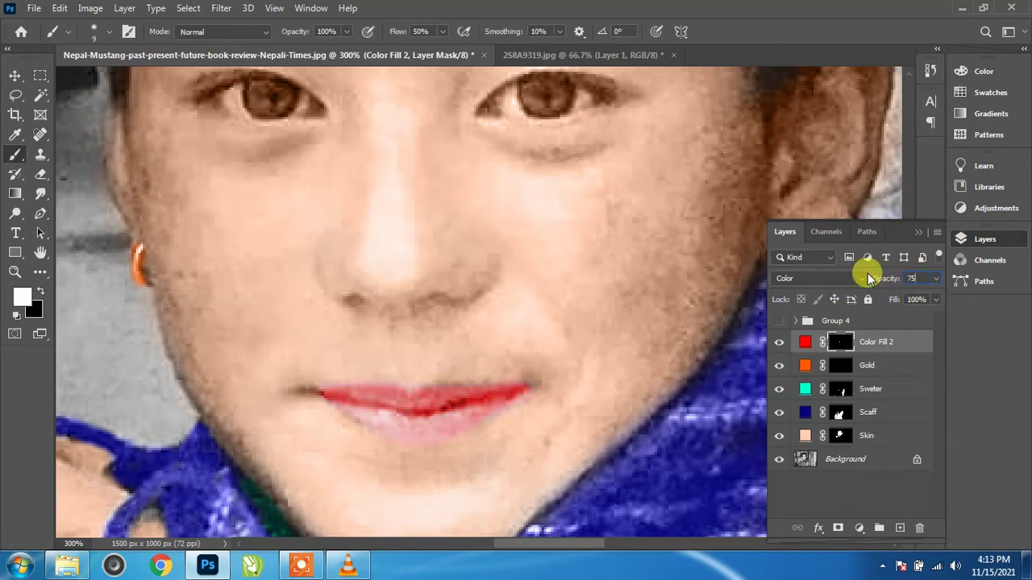
key("Return")
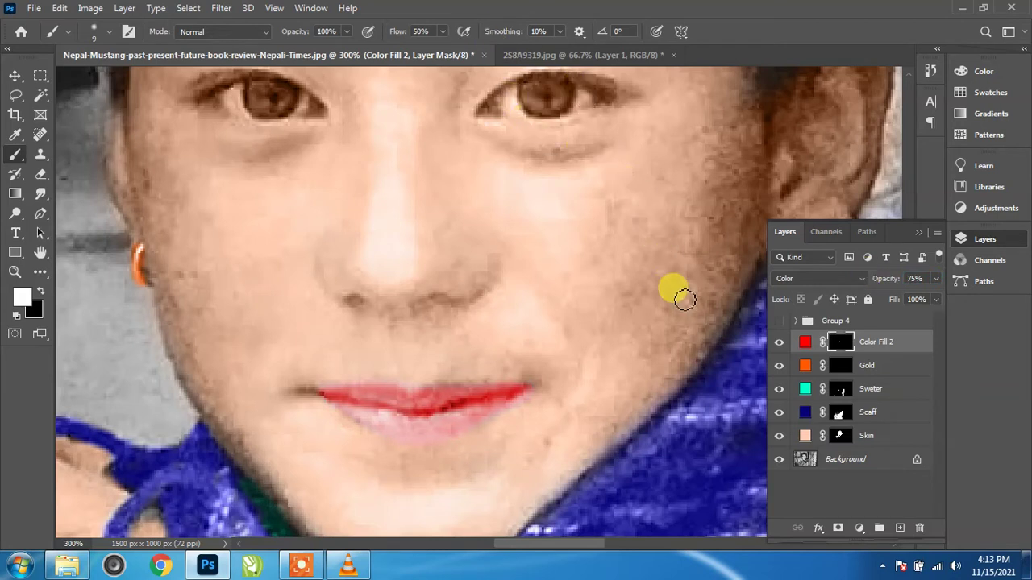
left_click(927, 279)
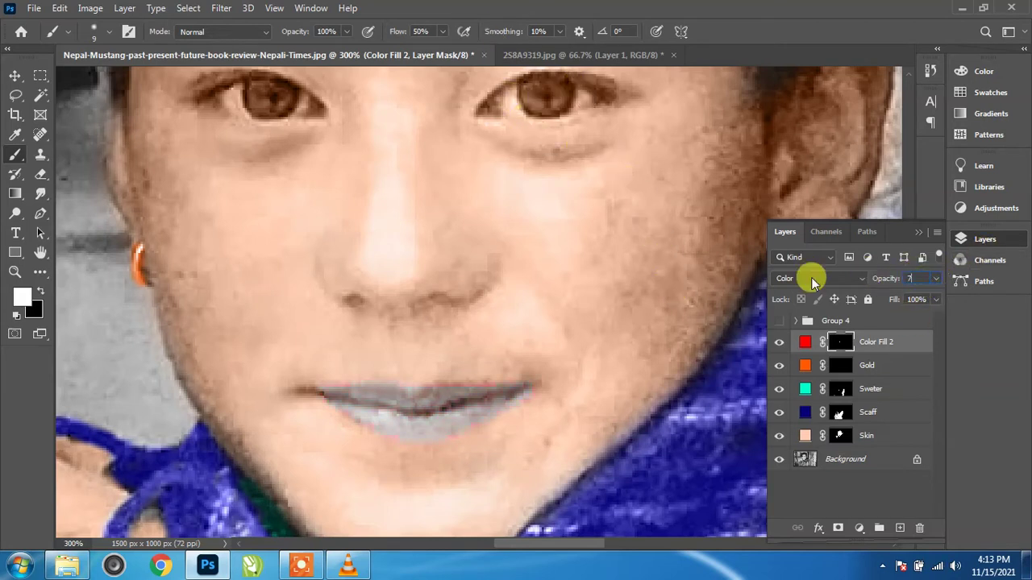
type("0%")
Zoom out to the face and target the Skin layer mask with black as paint colour.
key("ctrl+minus")
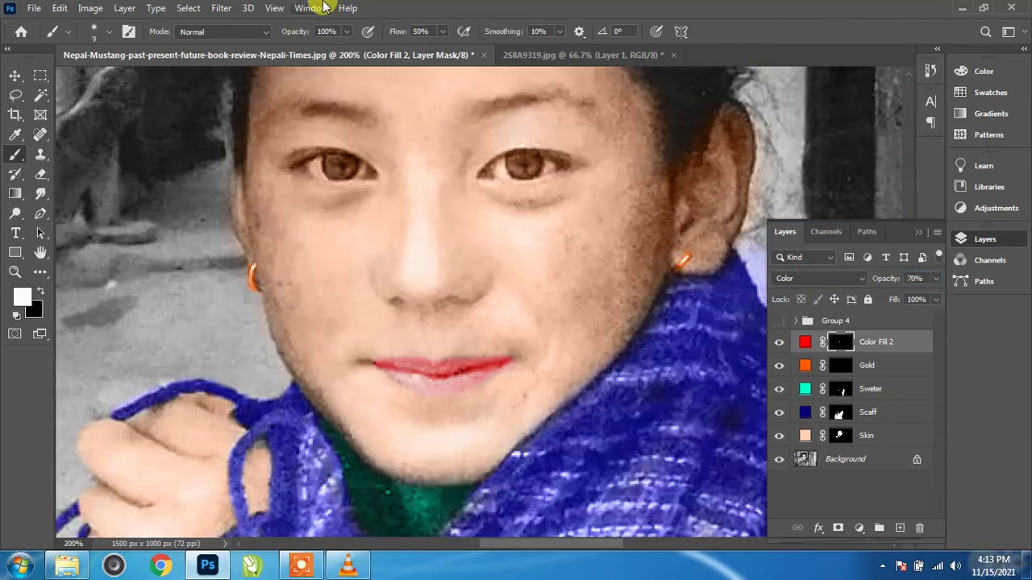
key("ctrl+minus")
scroll(540, 278, "up", 1)
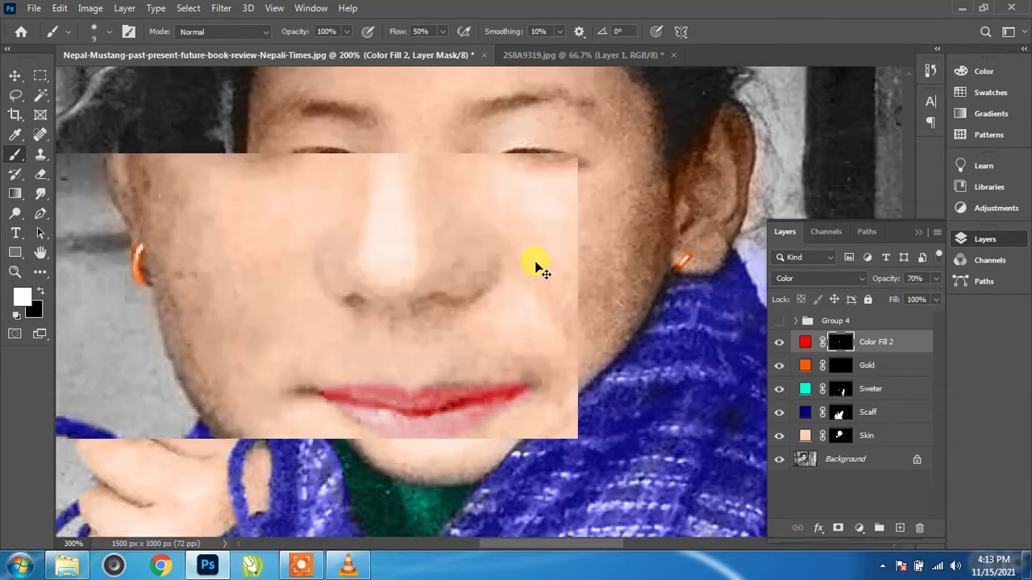
scroll(537, 266, "up", 1)
scroll(525, 161, "up", 2)
double_click(807, 442)
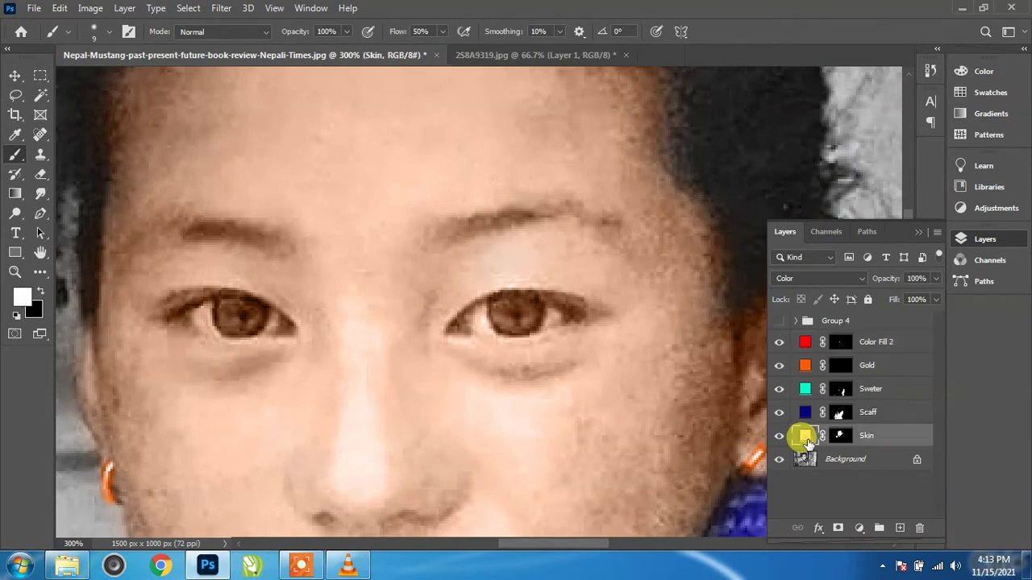
left_click(480, 303)
left_click(839, 436)
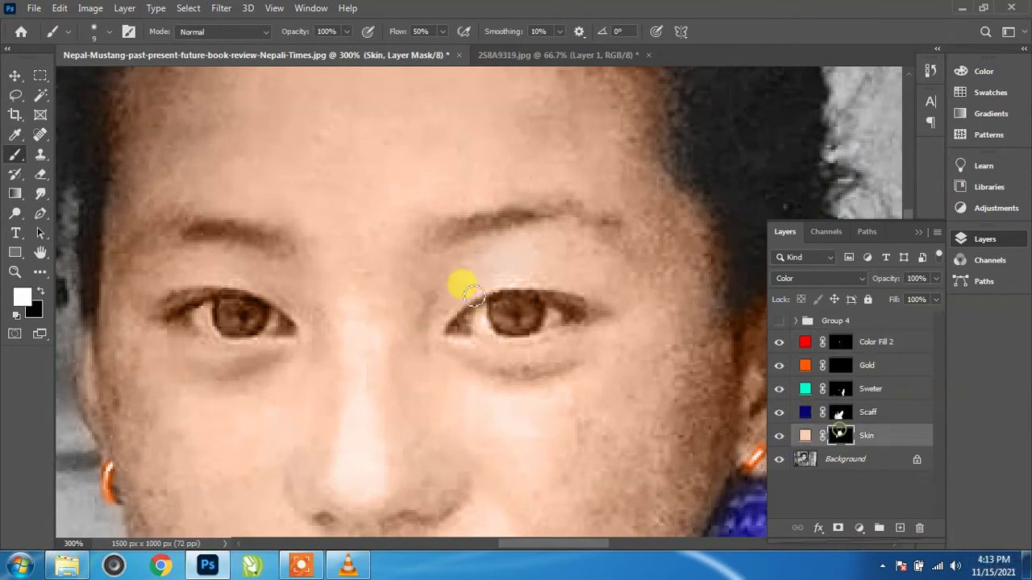
left_click(40, 289)
Paint black over the irises with a smaller brush to clear the skin tint.
left_click_drag(548, 299, 523, 311)
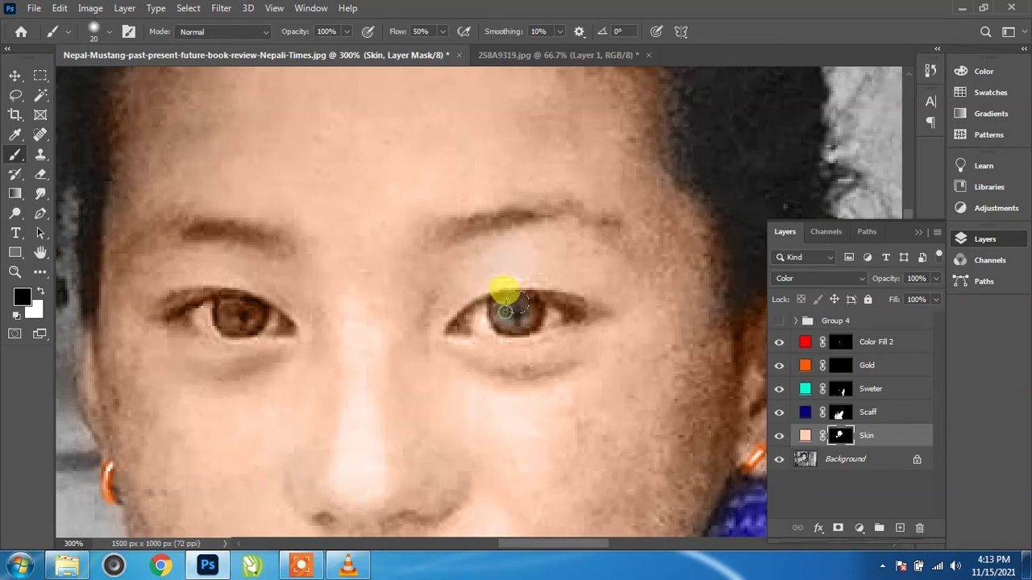
key("bracketleft")
mouse_move(500, 306)
left_mouse_down()
mouse_move(536, 313)
mouse_move(473, 322)
mouse_move(491, 306)
mouse_move(472, 334)
mouse_move(433, 299)
mouse_move(477, 339)
mouse_move(387, 317)
mouse_move(422, 329)
mouse_move(433, 318)
mouse_move(376, 315)
mouse_move(369, 336)
mouse_move(403, 318)
mouse_move(525, 349)
mouse_move(272, 330)
left_mouse_up()
scroll(525, 341, "left", 5)
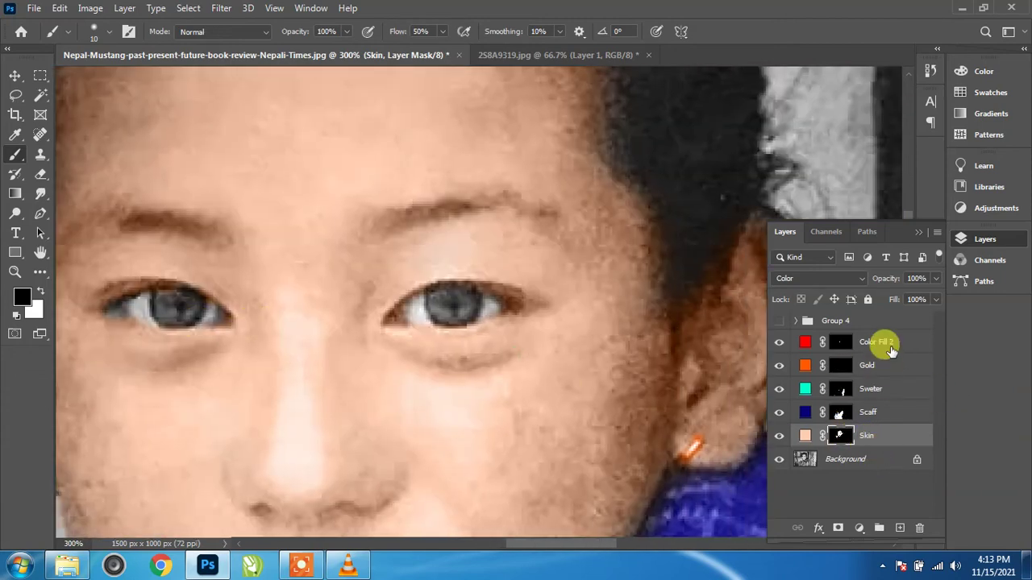
Add an orange-red (ff4301) solid colour fill layer above Color Fill 2.
left_click(891, 351)
left_click(858, 527)
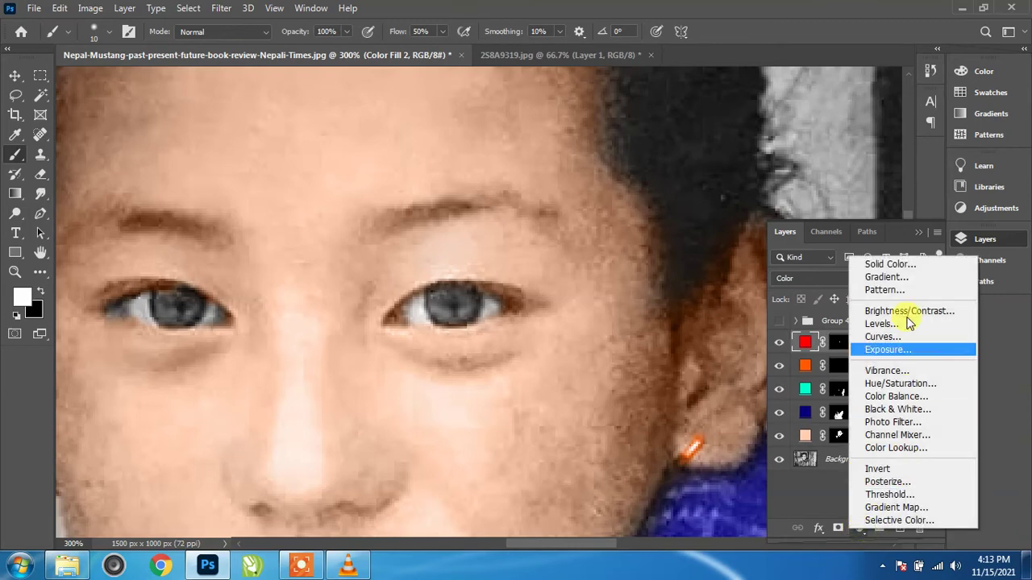
left_click(903, 263)
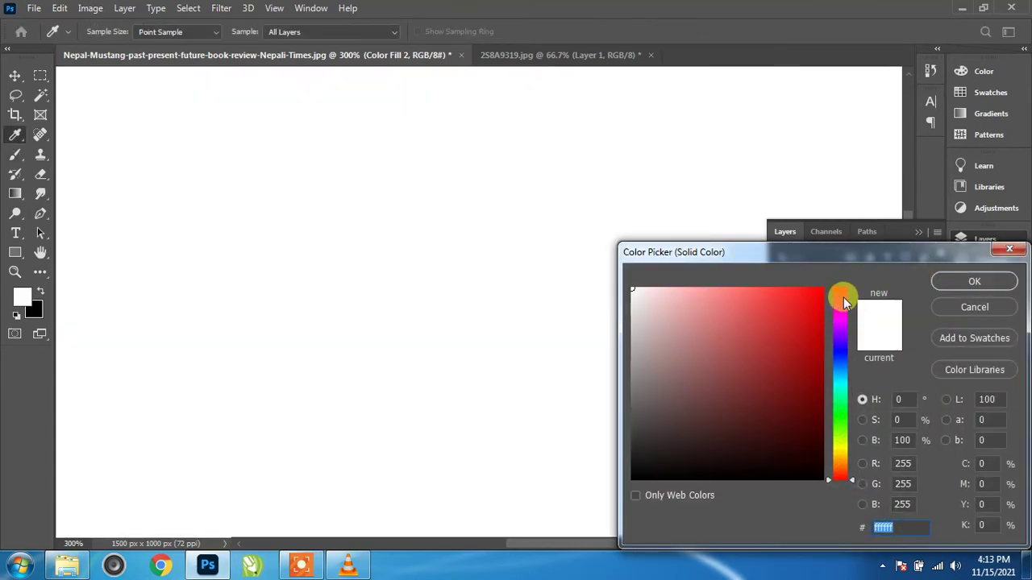
left_click_drag(748, 407, 811, 269)
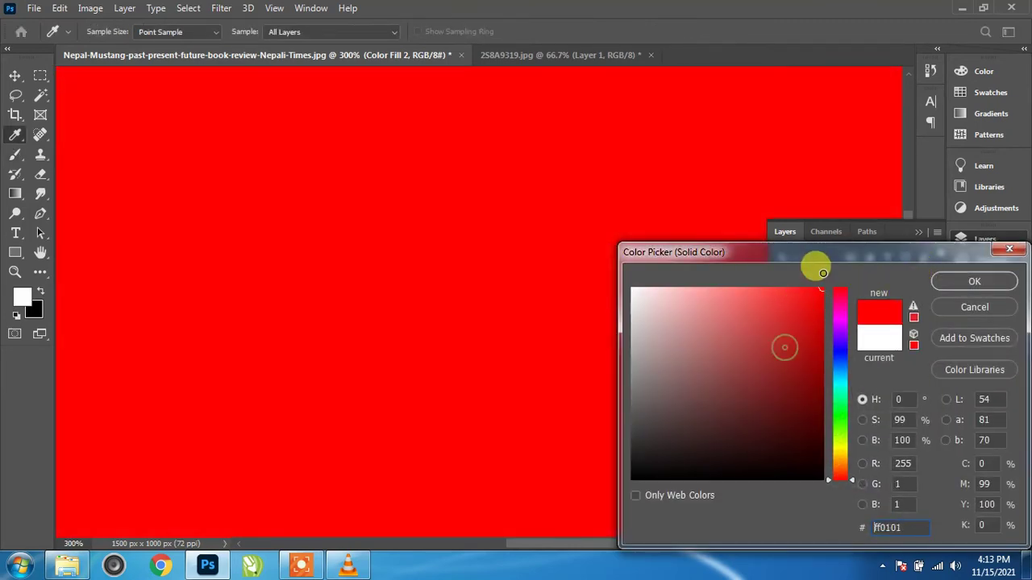
left_click(844, 464)
left_click_drag(846, 467, 842, 472)
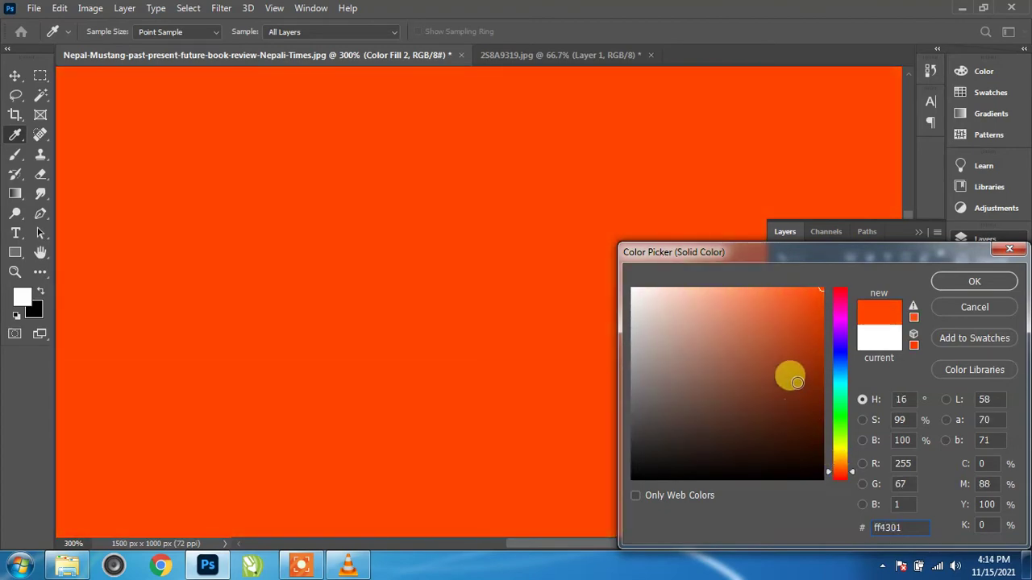
left_click(966, 289)
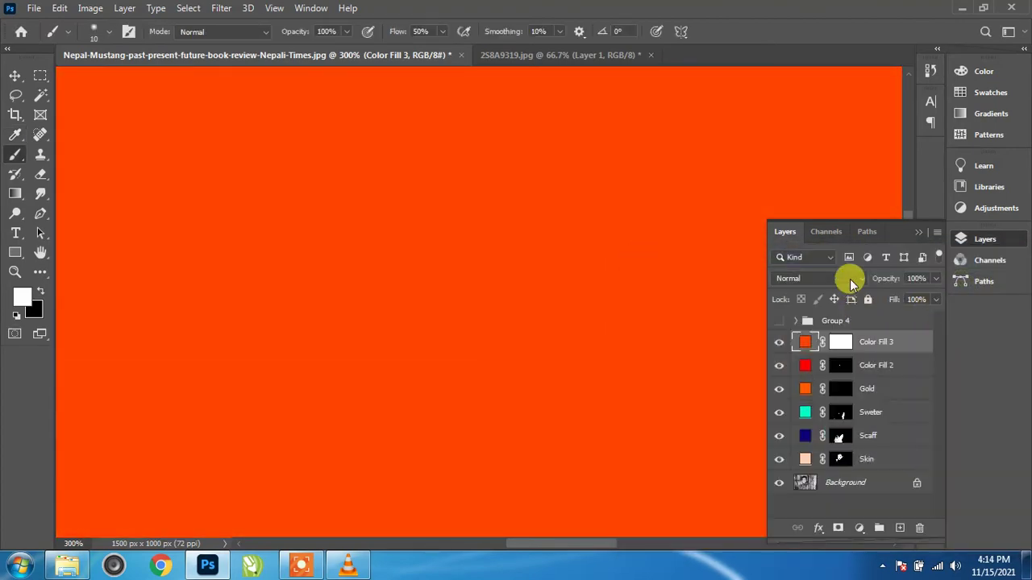
Set Color Fill 3 to Color blend mode and invert its mask to hide the tint.
left_click(850, 279)
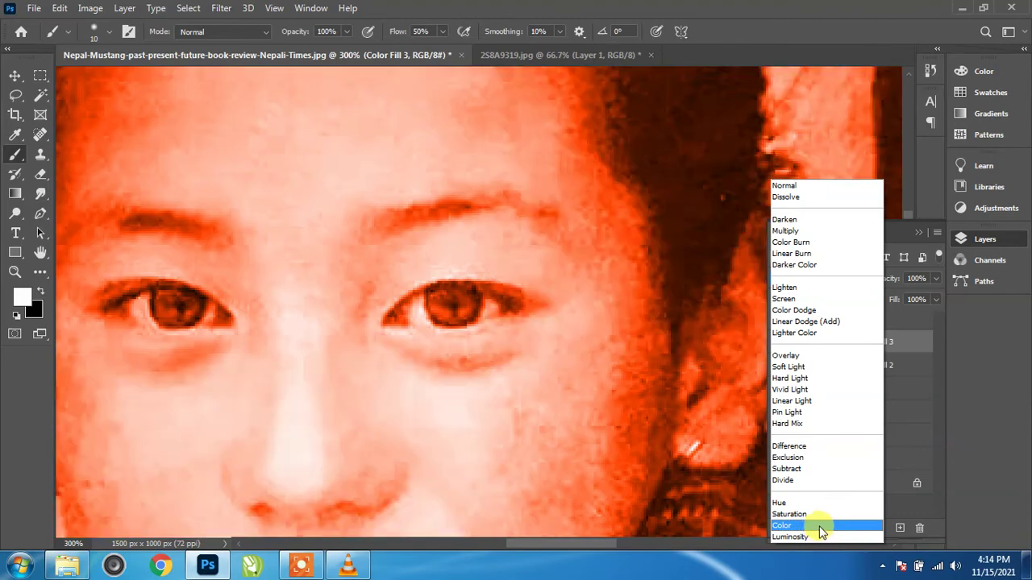
left_click(816, 526)
left_click(841, 343)
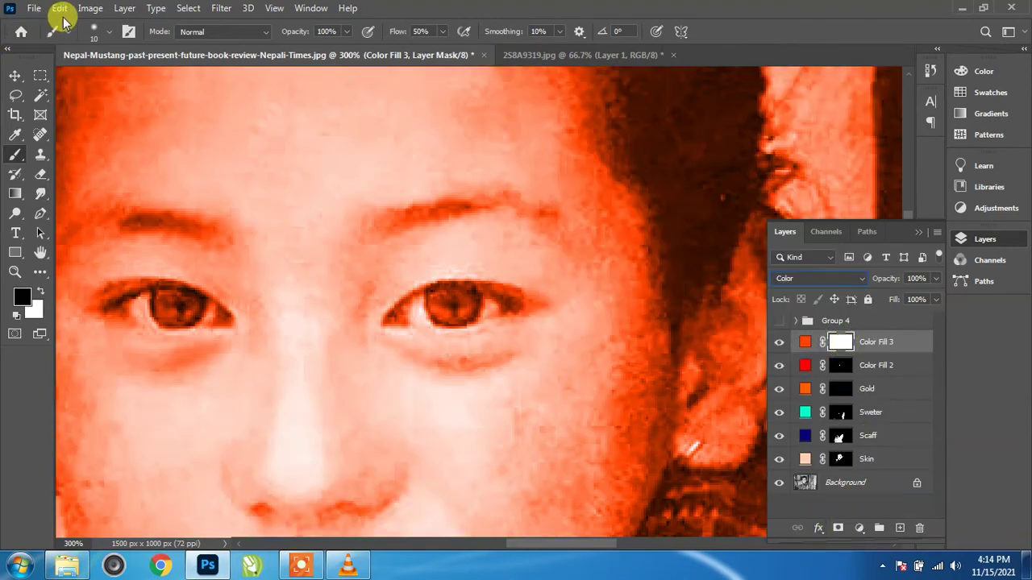
left_click(90, 10)
mouse_move(113, 48)
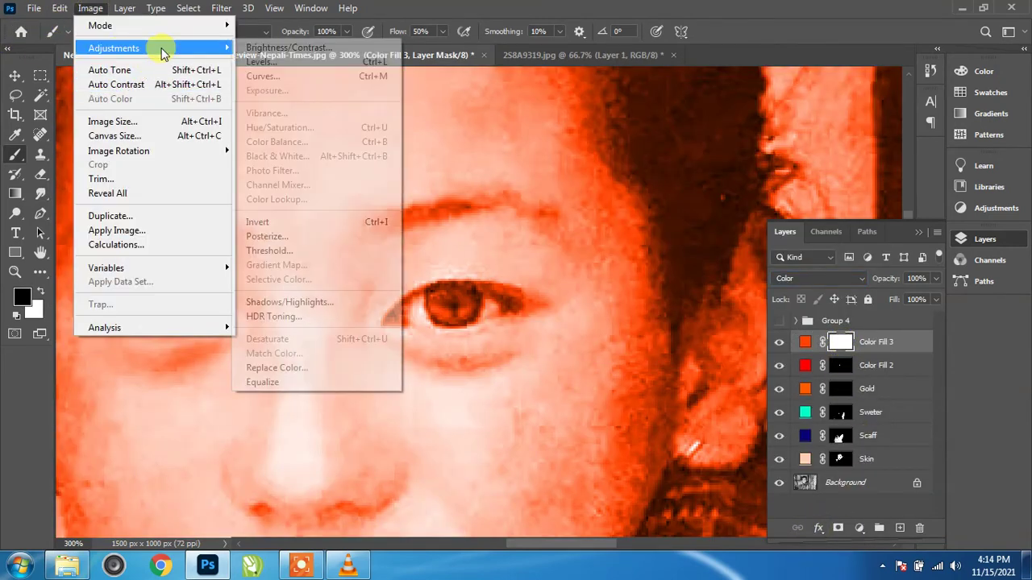
left_click(315, 222)
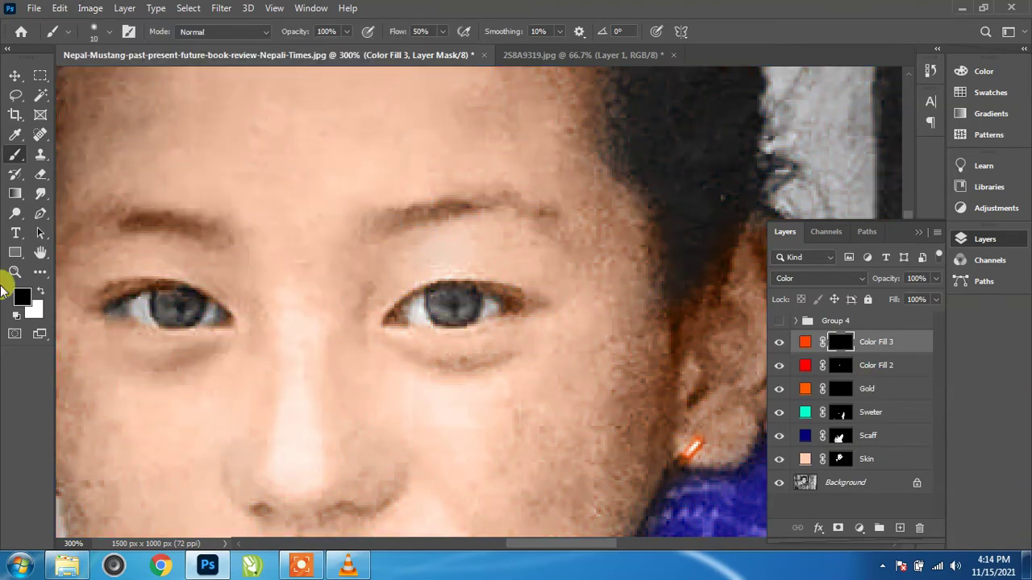
Paint the Color Fill 3 mask over both irises and set the layer opacity to 30%.
left_click_drag(450, 295, 463, 322)
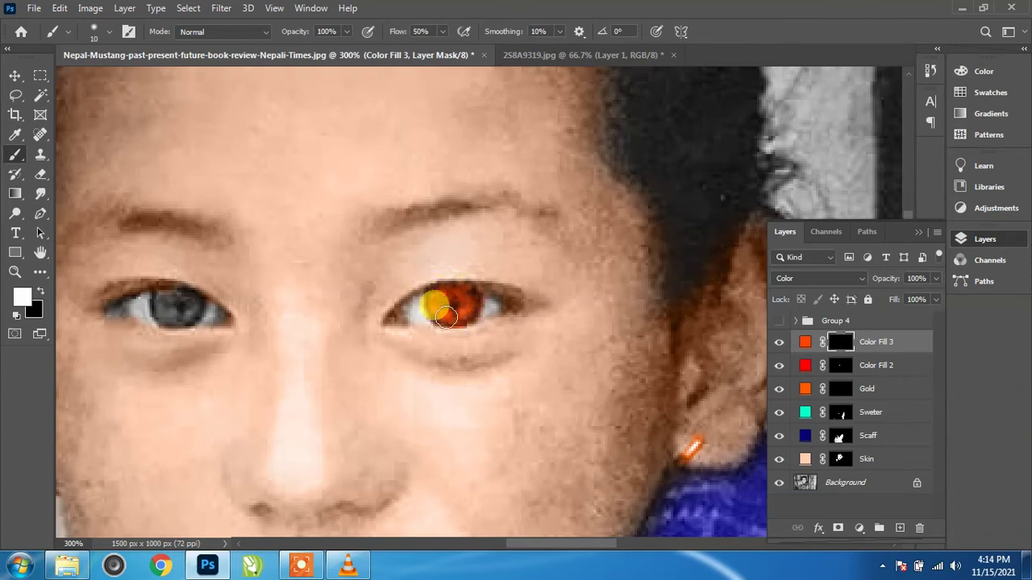
left_click_drag(446, 317, 478, 295)
left_click_drag(408, 349, 528, 348)
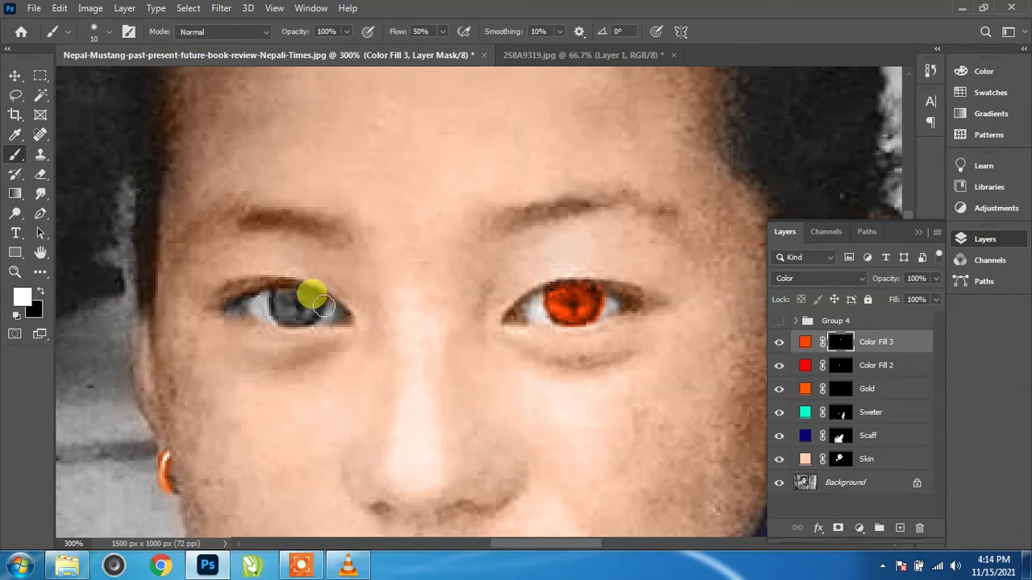
mouse_move(304, 314)
left_mouse_down()
mouse_move(299, 295)
mouse_move(309, 315)
left_mouse_up()
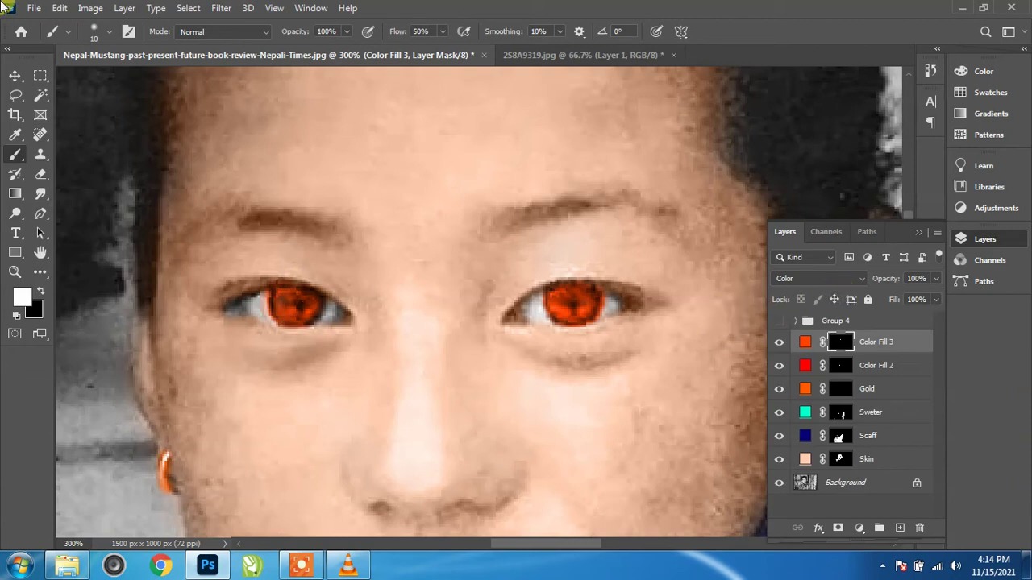
left_click_drag(917, 278, 866, 278)
type("30")
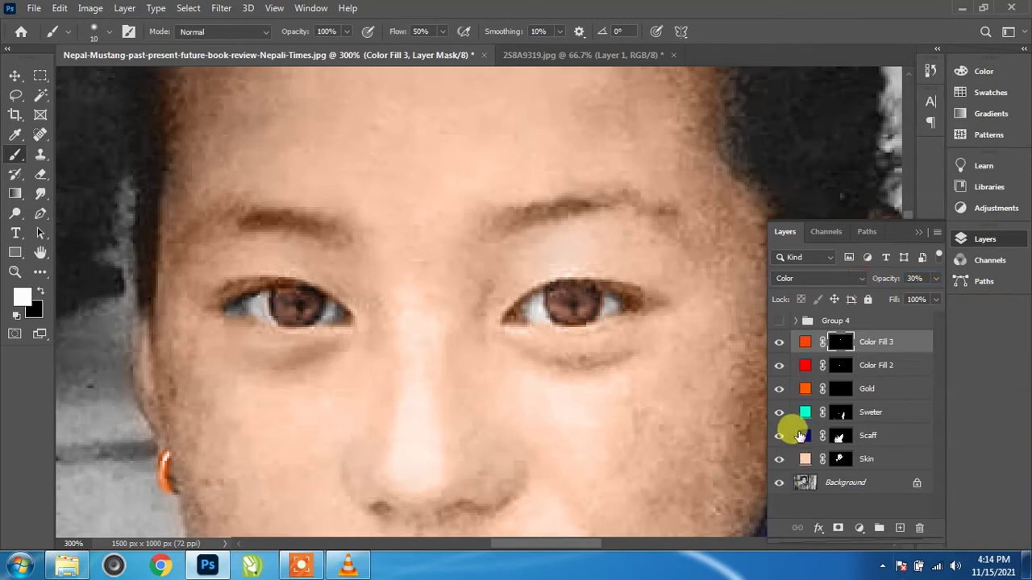
Change the eye fill colour to pale blue b3e9ff and fit the photo in the window.
double_click(805, 343)
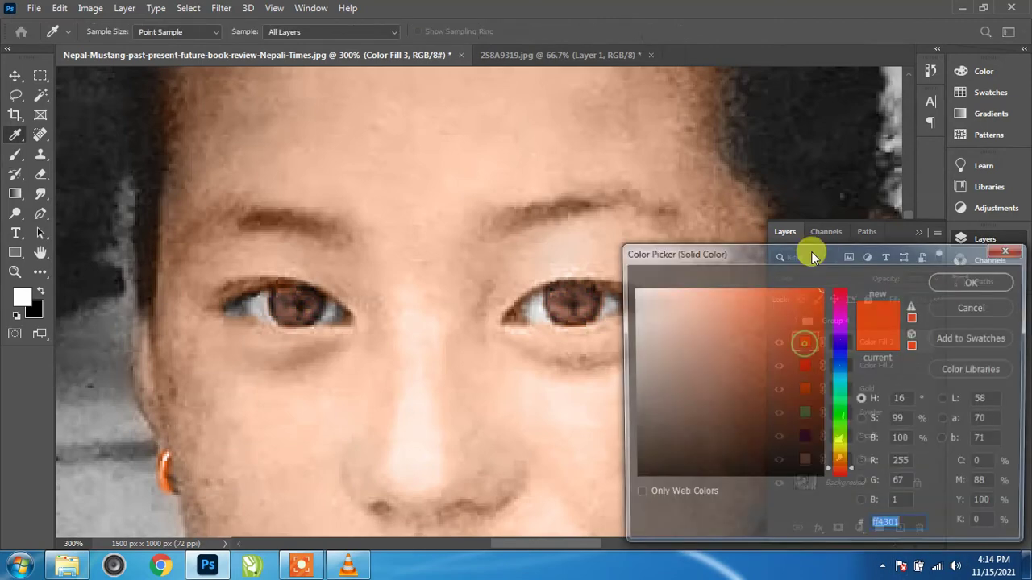
mouse_move(843, 392)
left_mouse_down()
mouse_move(847, 362)
mouse_move(844, 374)
left_mouse_up()
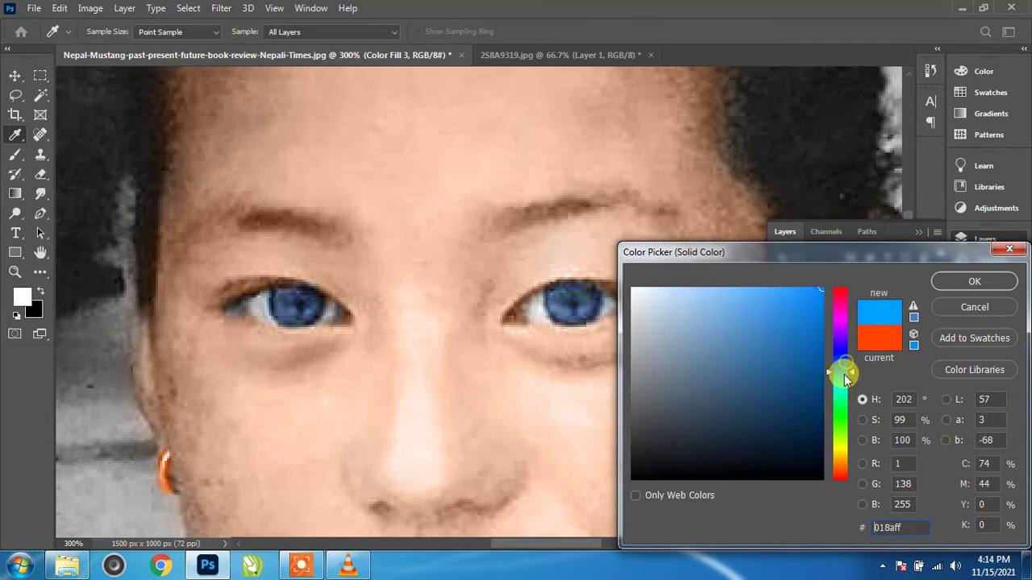
left_click_drag(778, 291, 707, 285)
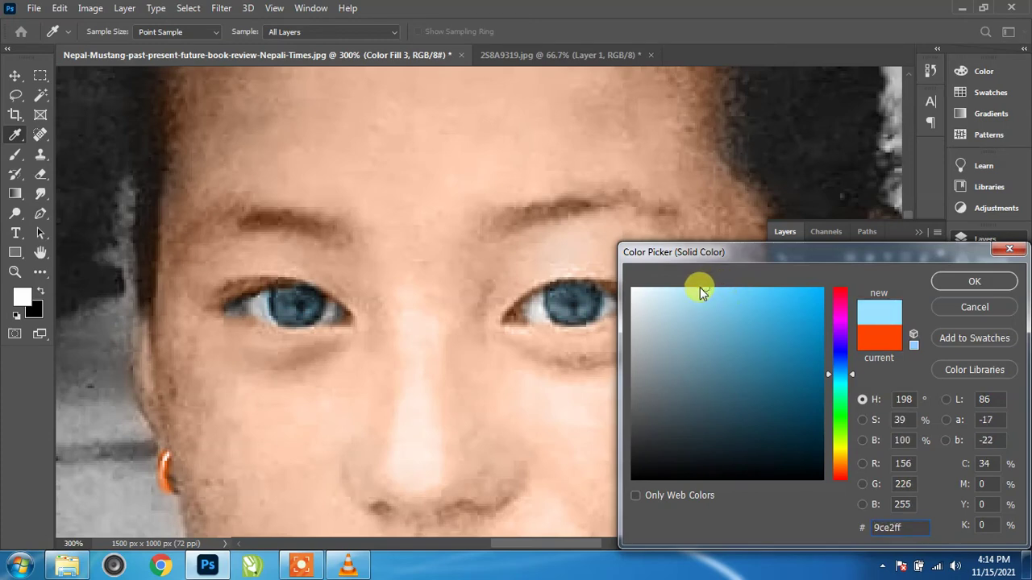
left_click(935, 280)
key("b")
key("ctrl+0")
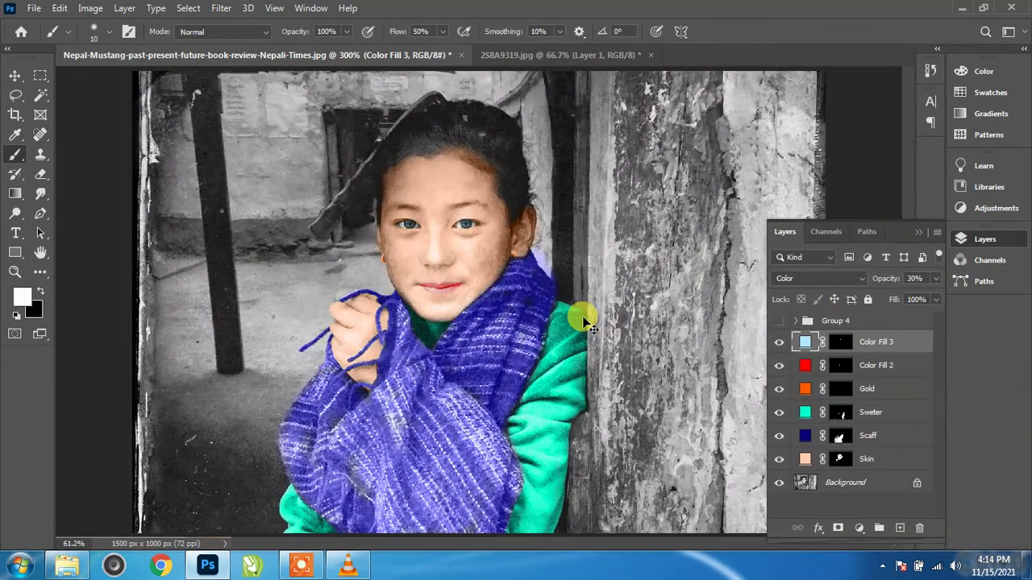
Add a new Solid Color fill layer in orange (ff7e00) above Color Fill 3.
key("v")
left_click(649, 296)
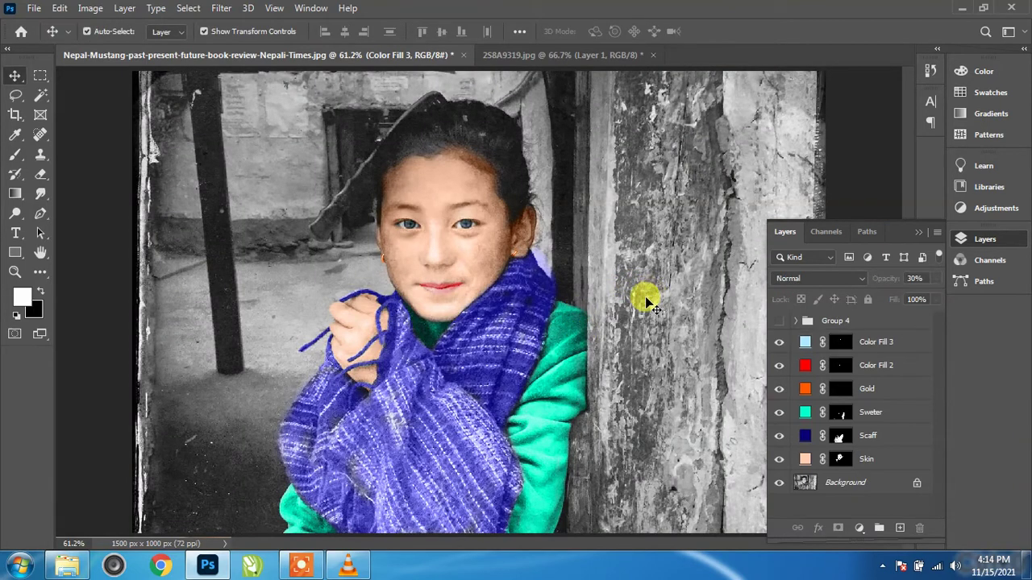
left_click(875, 349)
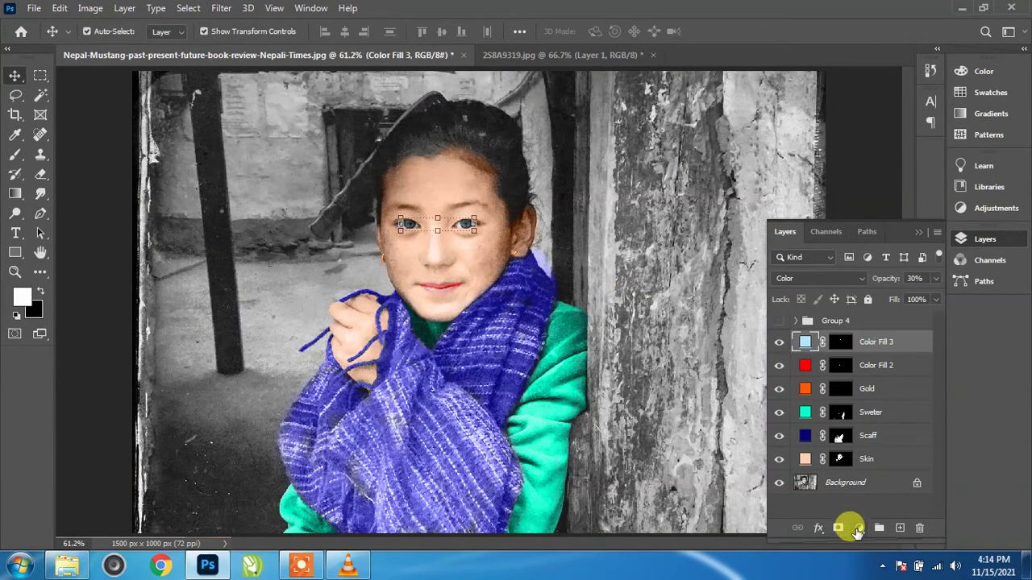
left_click(860, 528)
left_click(945, 271)
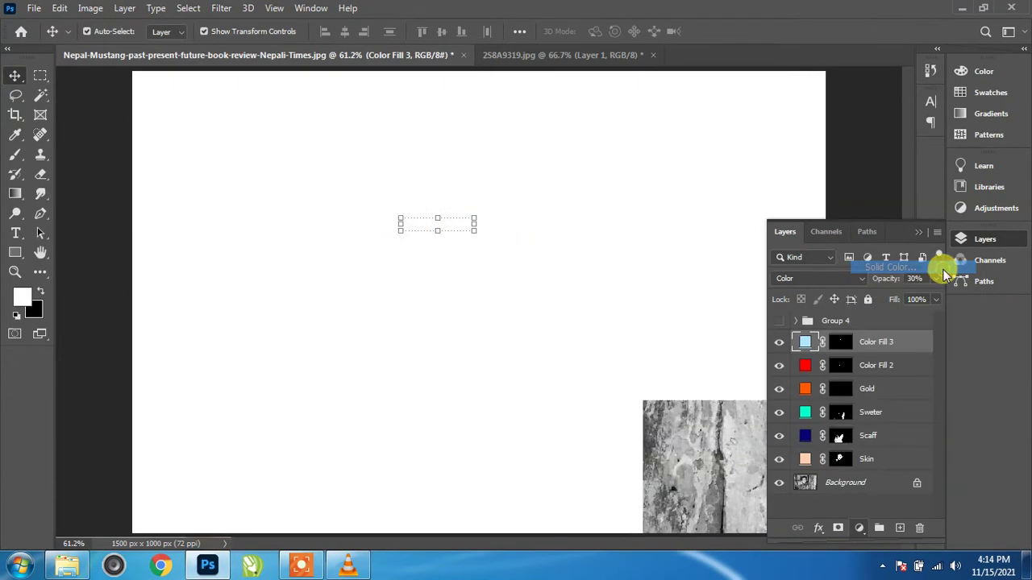
left_click(813, 311)
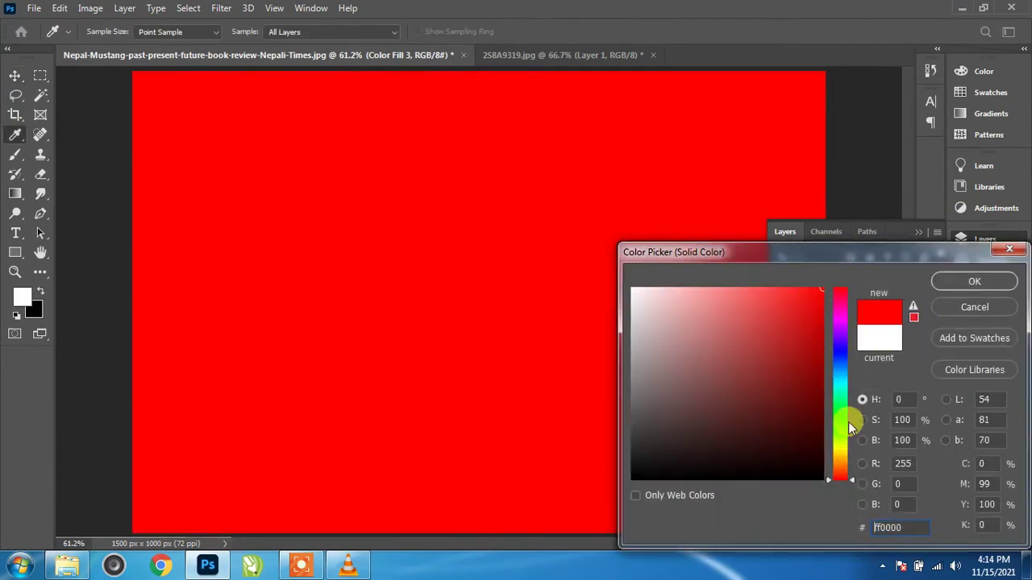
left_click_drag(848, 422, 843, 470)
left_click(974, 284)
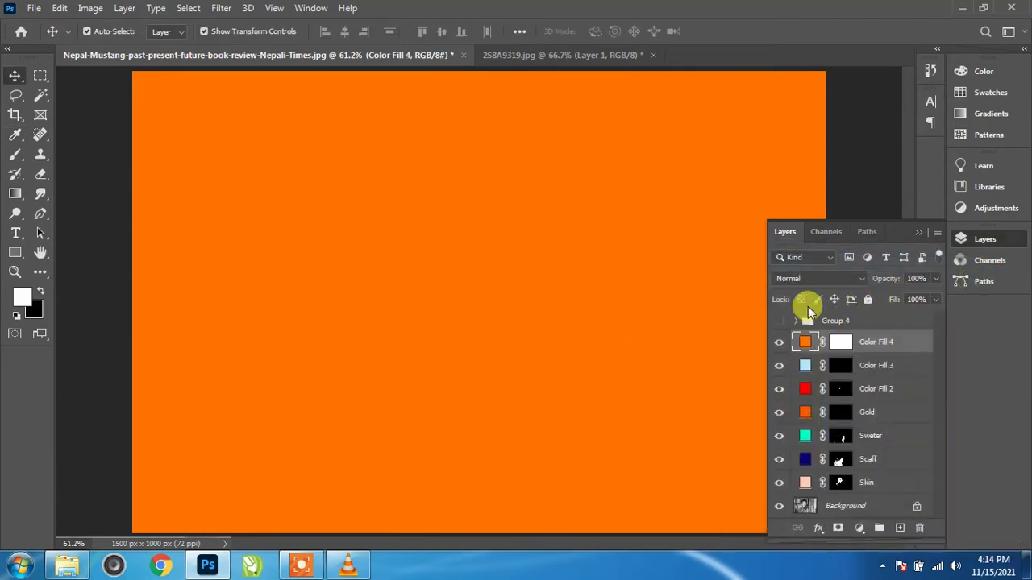
Set Color Fill 4 to Color blend mode and invert its mask to hide the orange.
left_click(787, 279)
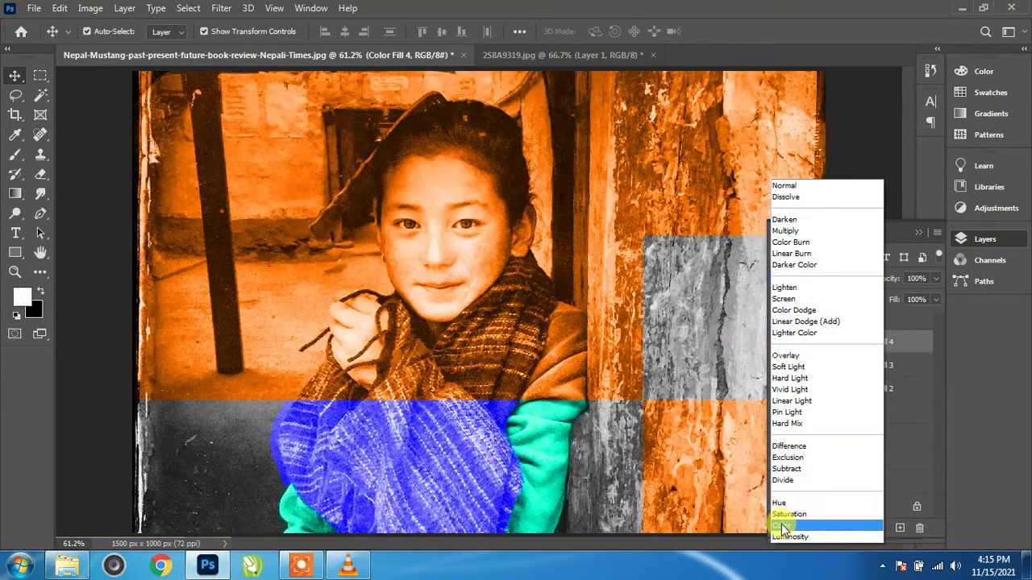
left_click(780, 525)
left_click(839, 344)
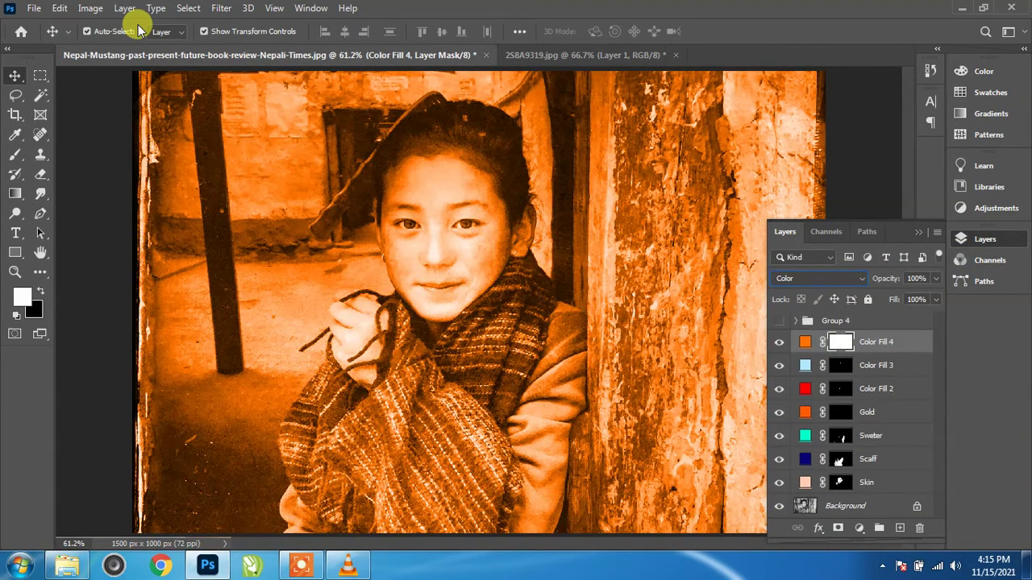
left_click(90, 8)
mouse_move(114, 48)
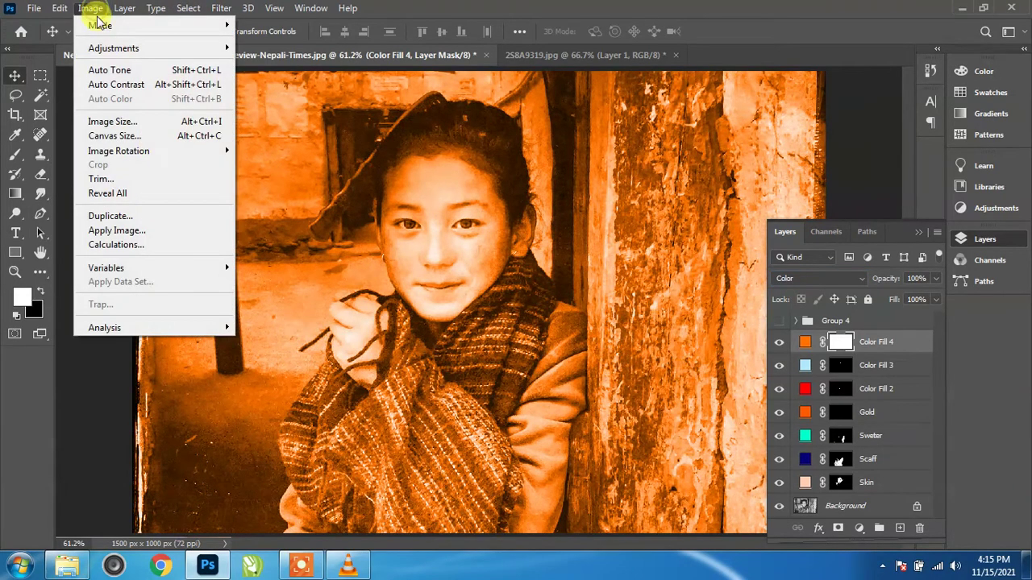
left_click(256, 223)
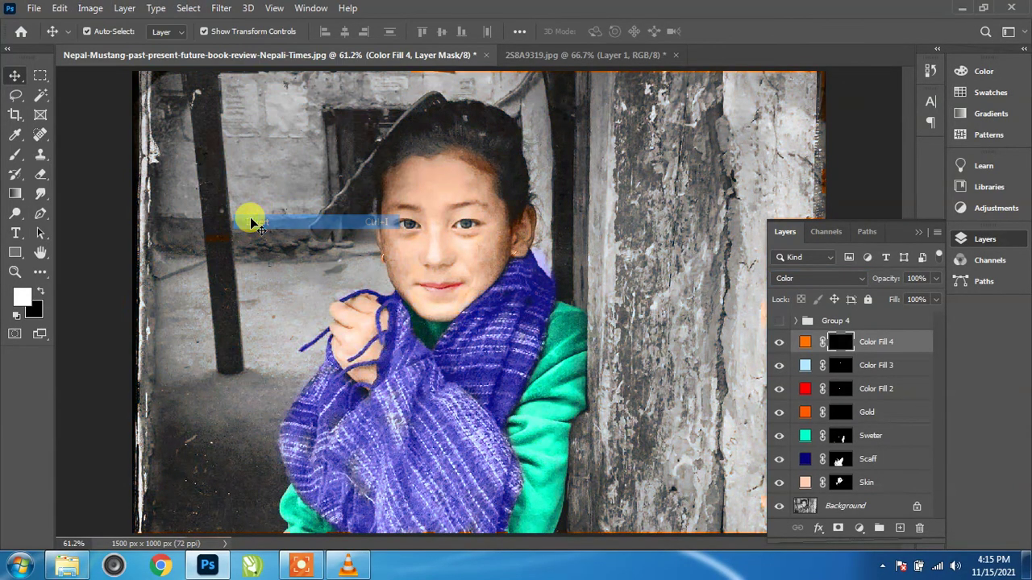
With a 200 px white brush, paint orange onto the wooden pillar beside the girl.
left_click(15, 154)
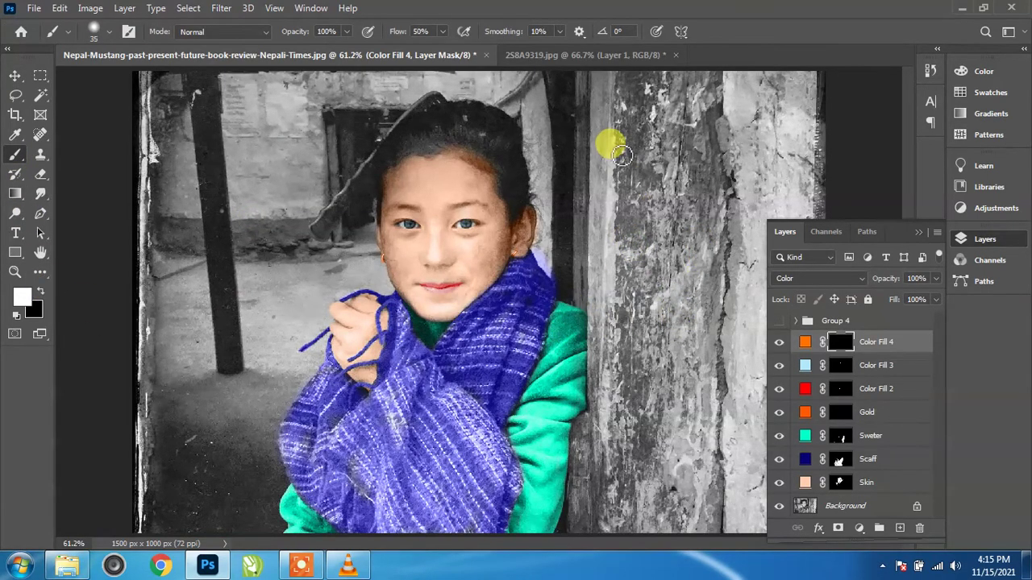
key("bracketright")
key("bracketright")
key("bracketright")
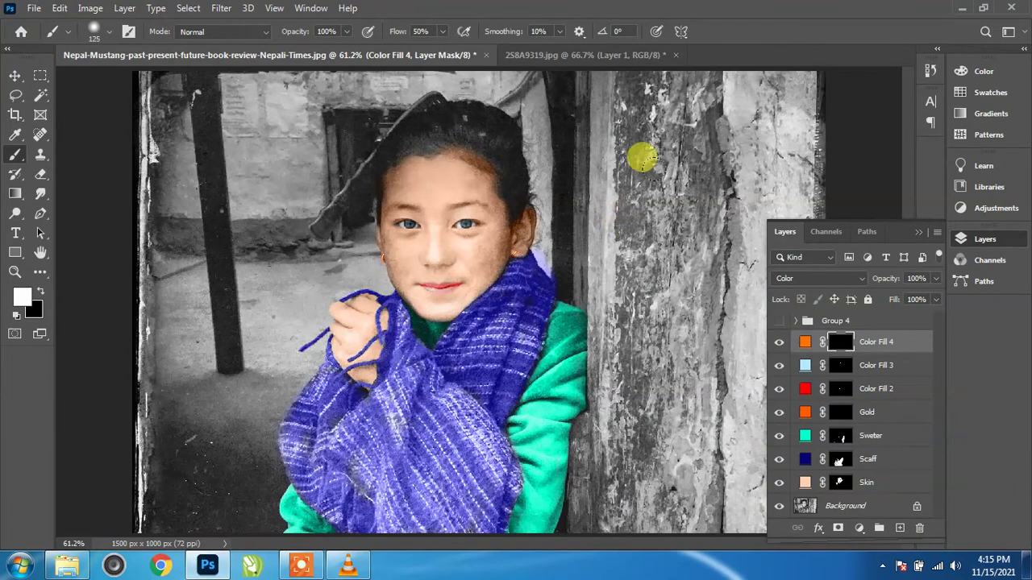
key("bracketright")
key("bracketright")
key("bracketright")
key("bracketright")
key("bracketright")
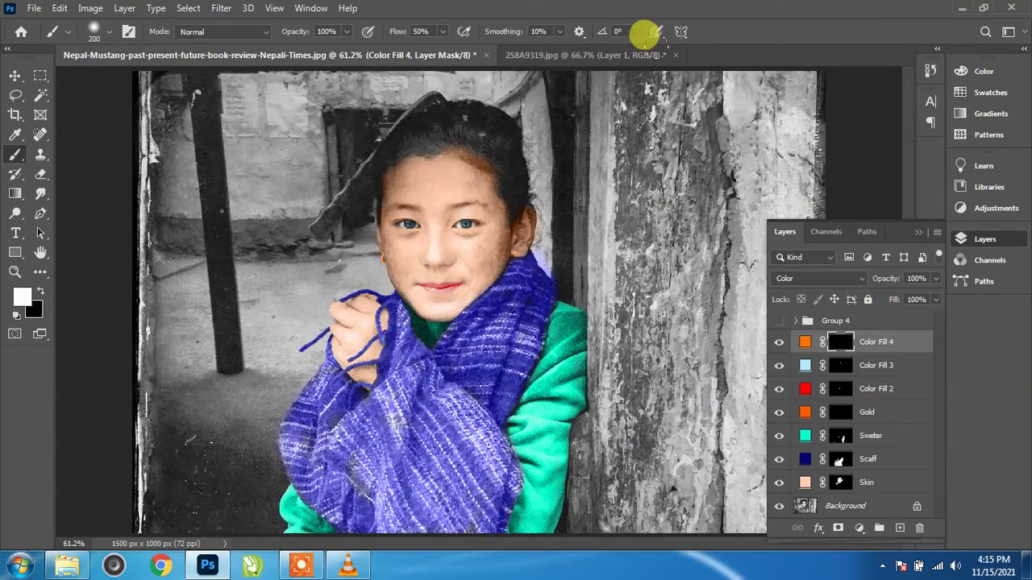
mouse_move(648, 34)
left_mouse_down()
mouse_move(638, 491)
mouse_move(640, 473)
left_mouse_up()
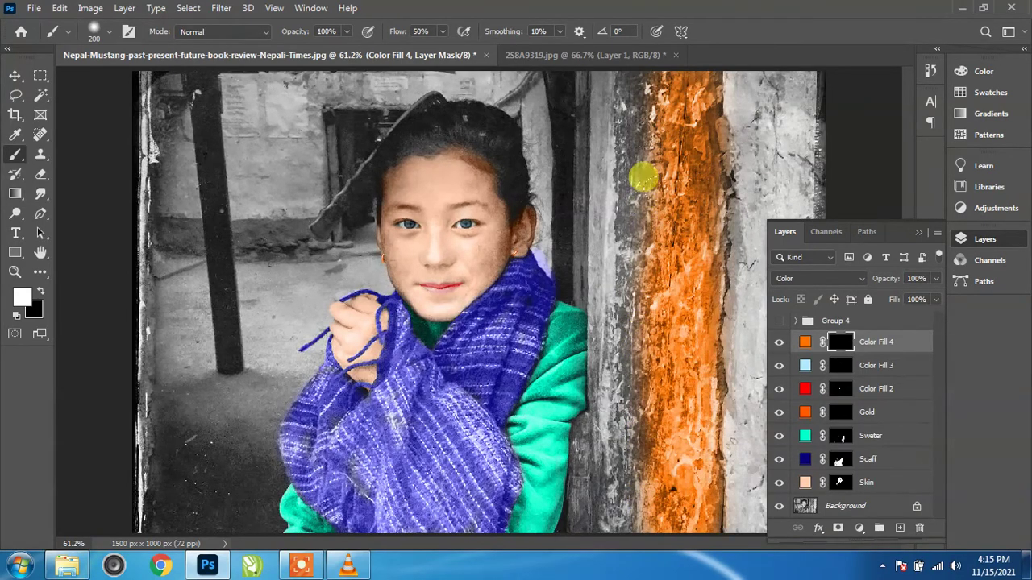
mouse_move(595, 64)
left_mouse_down()
mouse_move(560, 53)
mouse_move(575, 203)
left_mouse_up()
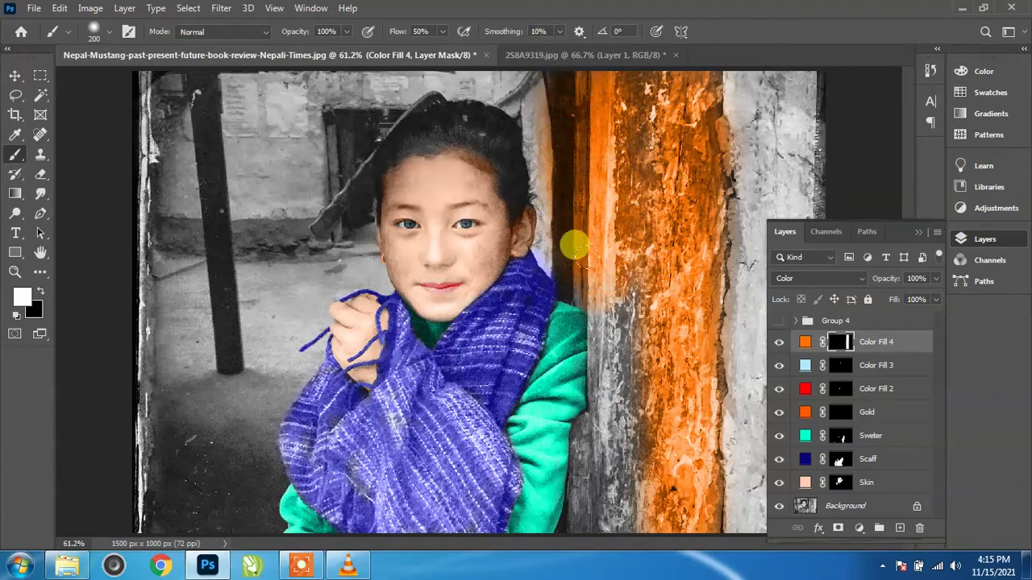
mouse_move(588, 280)
left_mouse_down()
mouse_move(564, 414)
mouse_move(567, 484)
mouse_move(581, 409)
left_mouse_up()
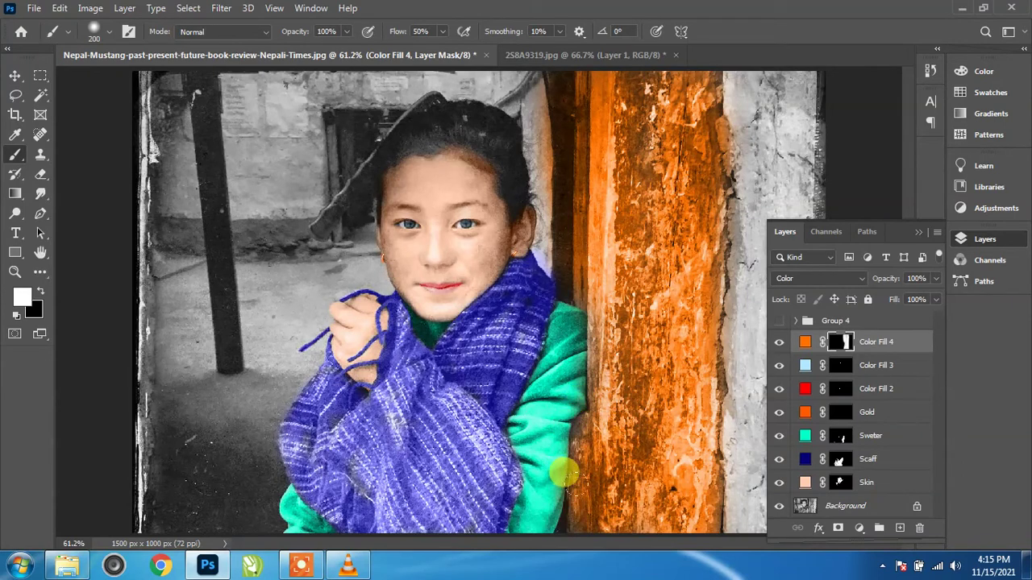
Refine the pillar edge by the sweater with a smaller brush and paint black over the dark gap.
key("bracketleft")
key("bracketleft")
key("bracketleft")
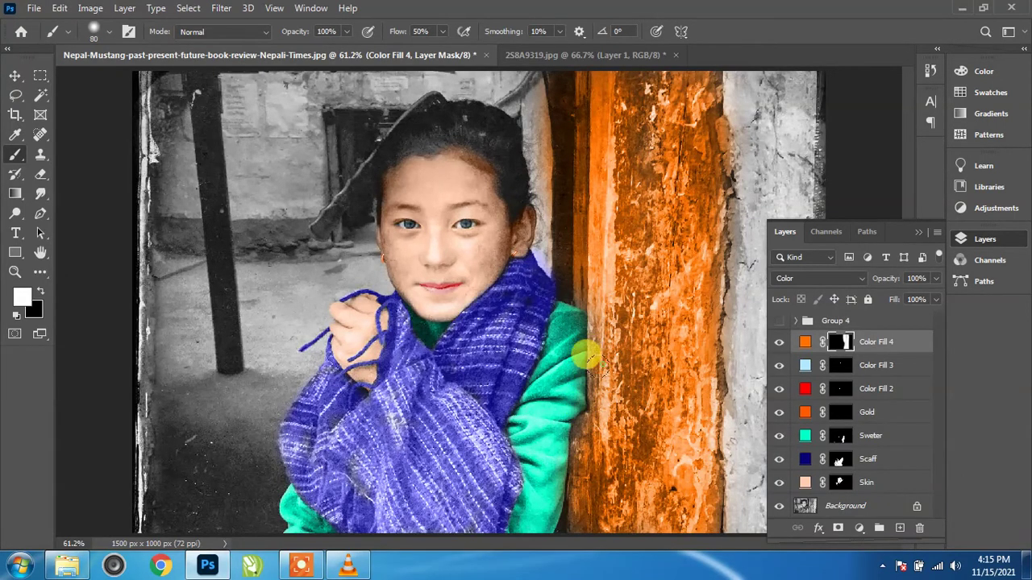
left_click_drag(589, 357, 554, 528)
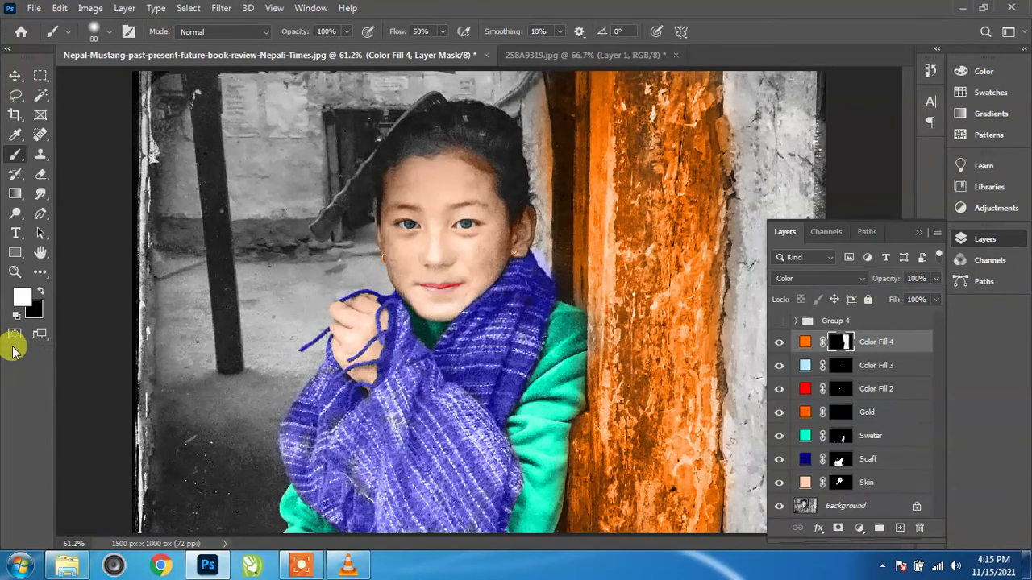
left_click(40, 291)
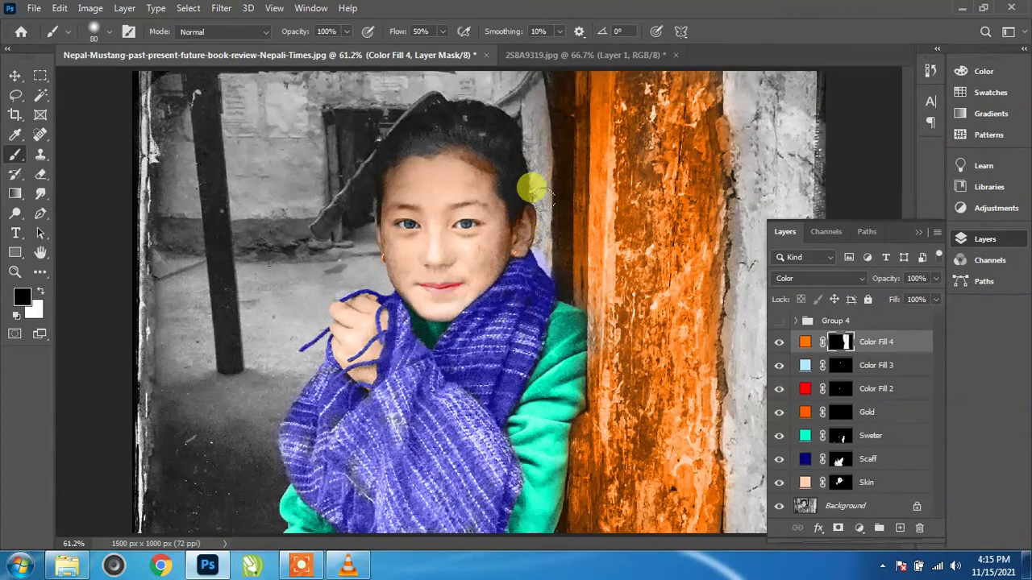
left_click_drag(541, 81, 542, 266)
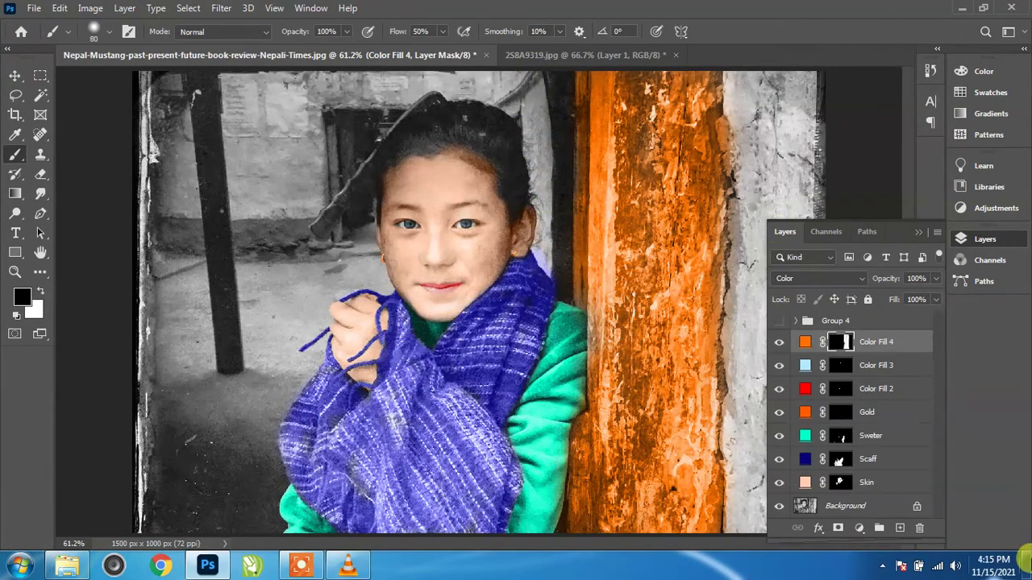
Paint orange along the left post and door-frame edge, then erase spill near the pole in black.
left_click(39, 288)
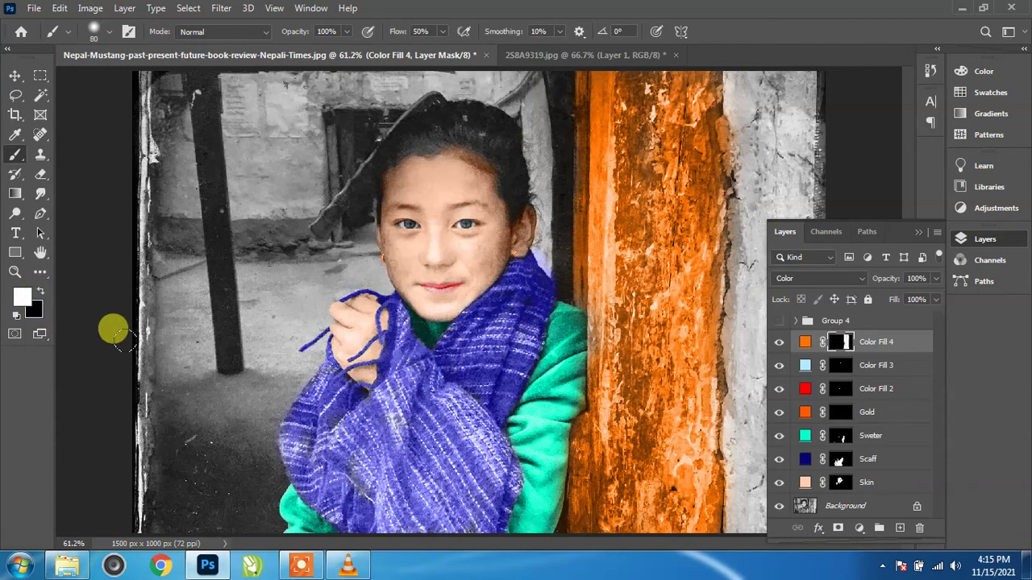
mouse_move(157, 409)
left_mouse_down()
mouse_move(123, 500)
mouse_move(192, 79)
mouse_move(229, 340)
mouse_move(249, 354)
left_mouse_up()
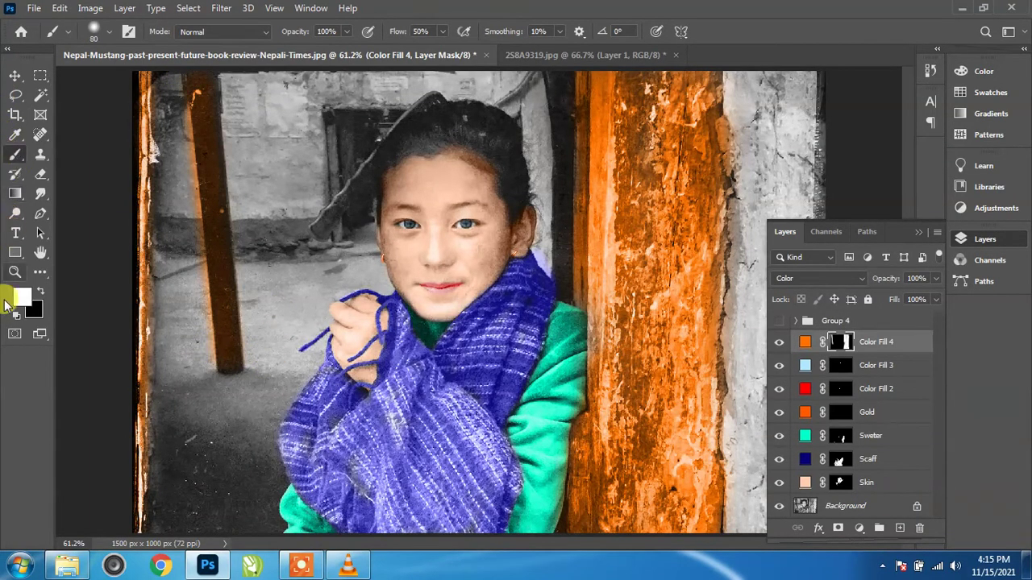
left_click(38, 294)
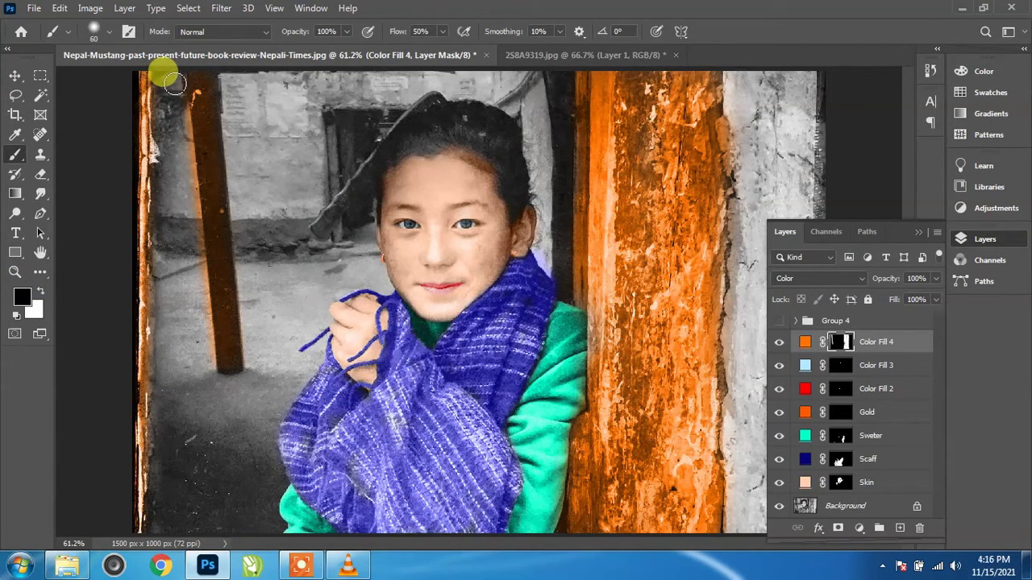
mouse_move(174, 84)
left_mouse_down()
mouse_move(196, 373)
mouse_move(145, 87)
mouse_move(172, 81)
mouse_move(212, 390)
left_mouse_up()
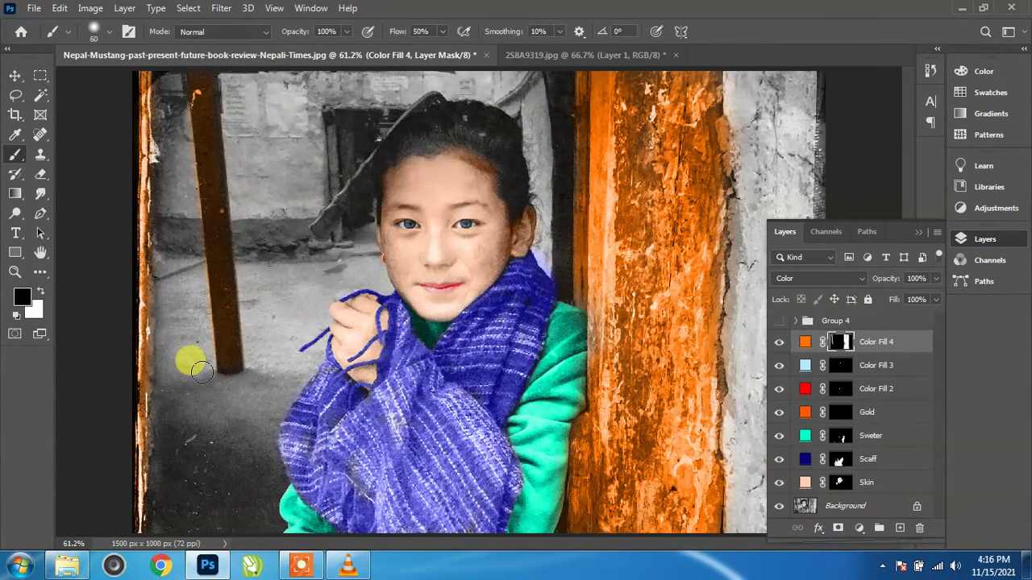
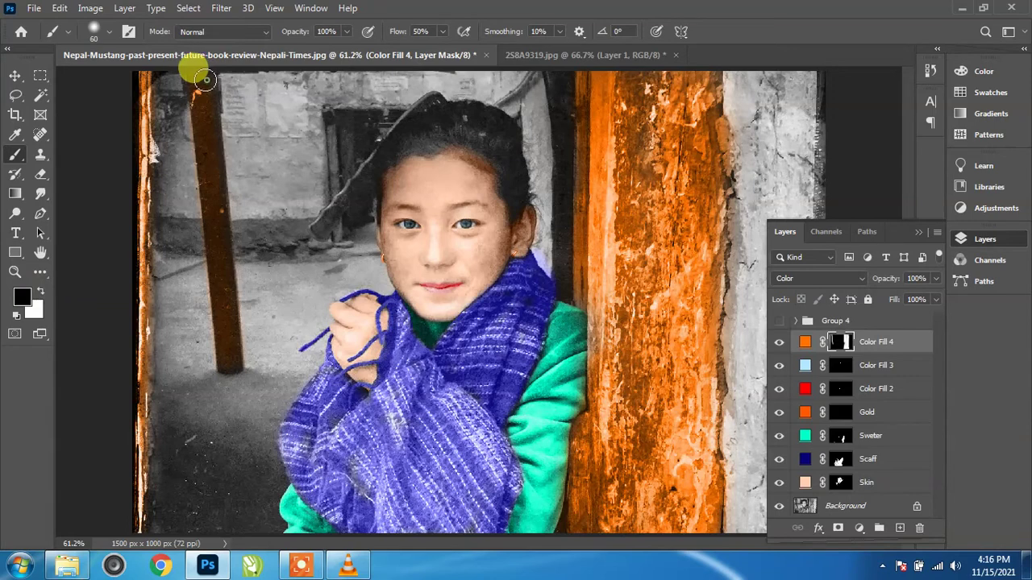
Paint Color Fill 4's orange onto the left wooden pole and doorway, erasing wall spill in black.
mouse_move(206, 79)
left_mouse_down()
mouse_move(218, 326)
mouse_move(228, 362)
left_mouse_up()
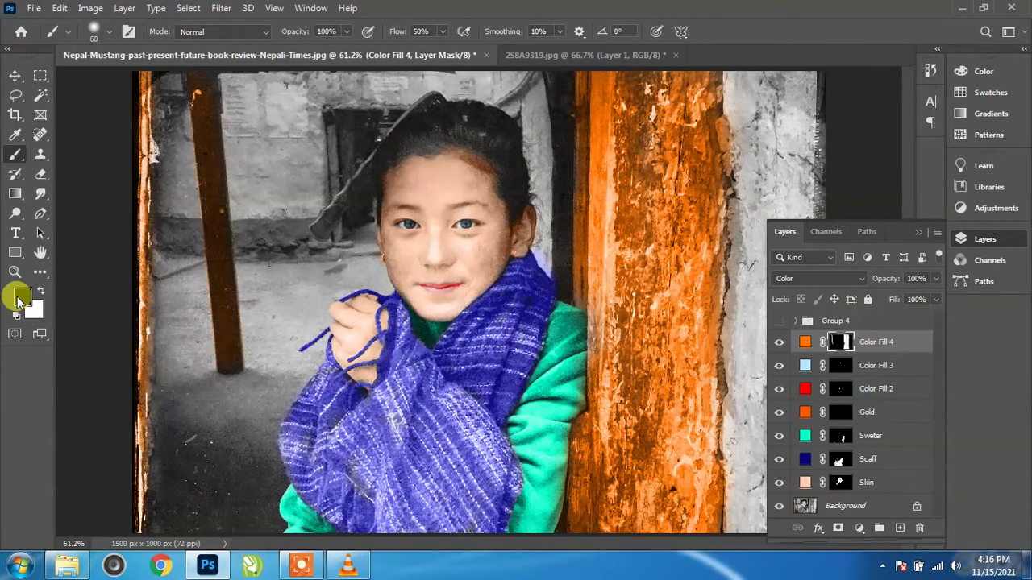
left_click(40, 291)
mouse_move(208, 135)
left_mouse_down()
mouse_move(208, 77)
mouse_move(222, 378)
mouse_move(231, 367)
left_mouse_up()
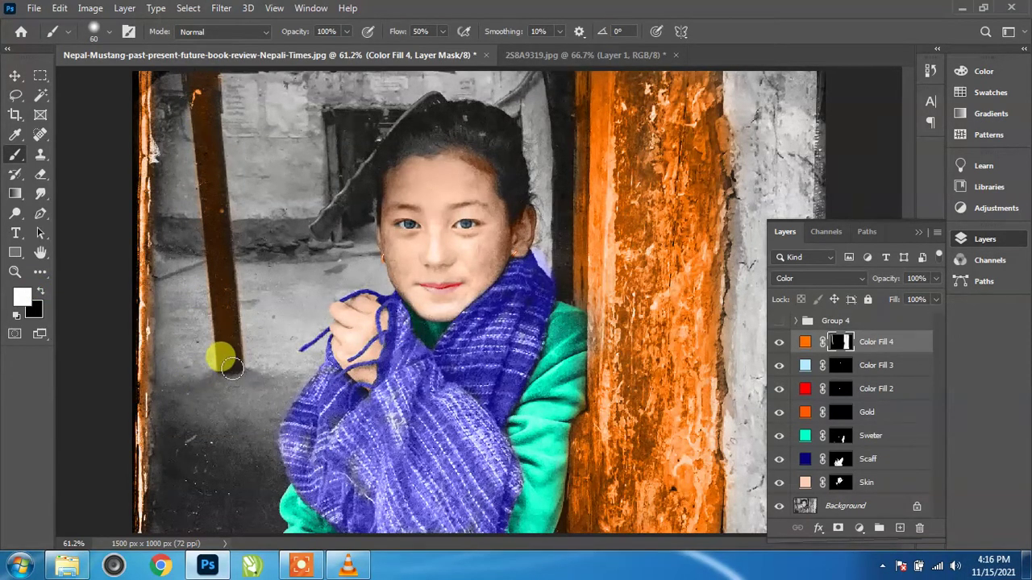
left_click(40, 291)
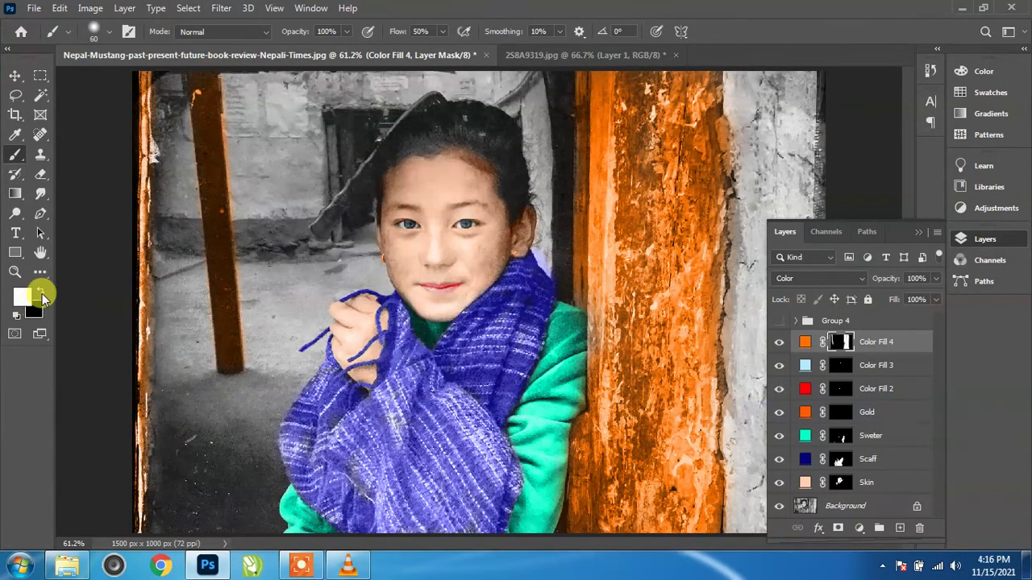
mouse_move(275, 125)
left_mouse_down()
mouse_move(237, 83)
mouse_move(225, 92)
mouse_move(243, 195)
mouse_move(231, 295)
mouse_move(251, 366)
mouse_move(276, 358)
mouse_move(392, 126)
mouse_move(336, 121)
left_mouse_up()
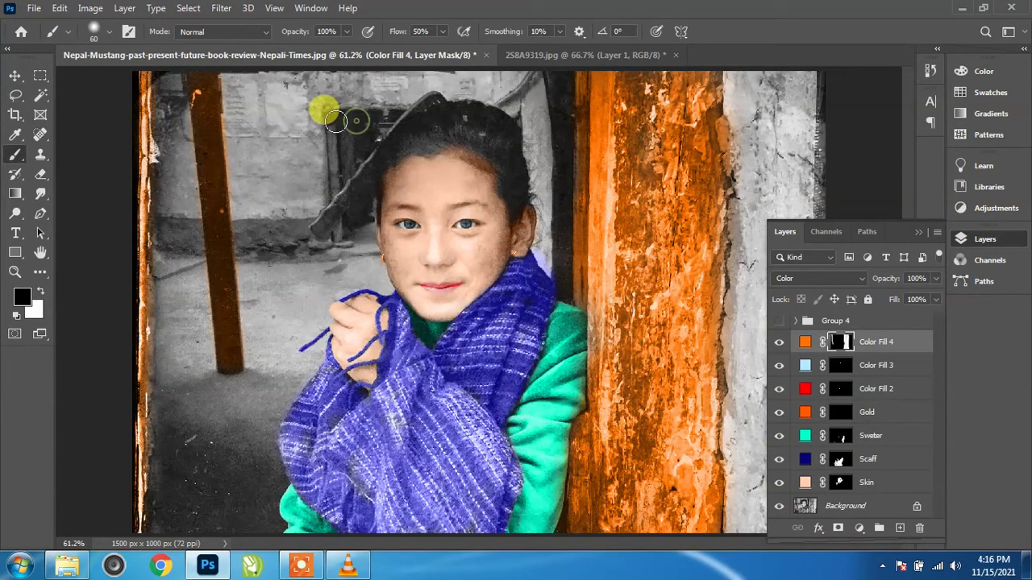
left_click(41, 291)
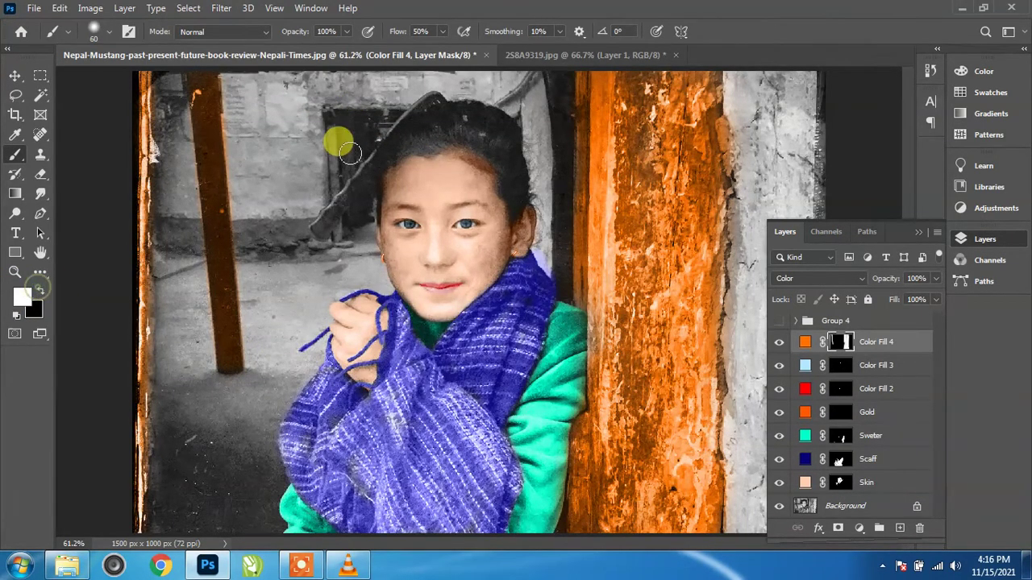
mouse_move(333, 137)
left_mouse_down()
mouse_move(335, 164)
mouse_move(380, 110)
mouse_move(344, 118)
mouse_move(379, 111)
mouse_move(323, 166)
mouse_move(362, 120)
mouse_move(358, 244)
mouse_move(305, 240)
mouse_move(323, 187)
mouse_move(390, 202)
left_mouse_up()
Zoom in on the doorway, tint its upper left orange, and erase spill on the adjacent wall.
scroll(399, 204, "up", 3)
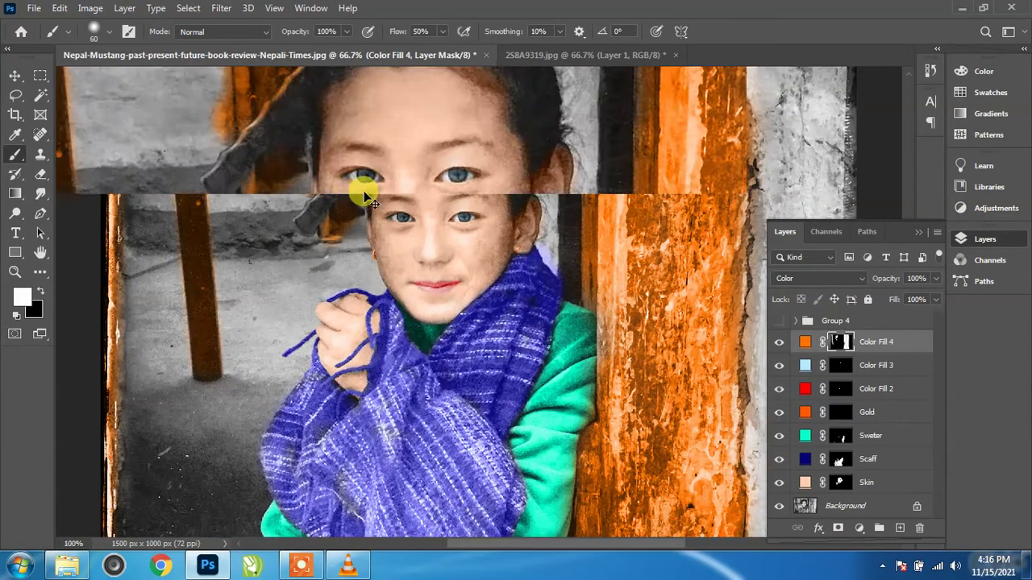
mouse_move(207, 150)
left_mouse_down()
mouse_move(571, 449)
mouse_move(395, 187)
mouse_move(399, 332)
left_mouse_up()
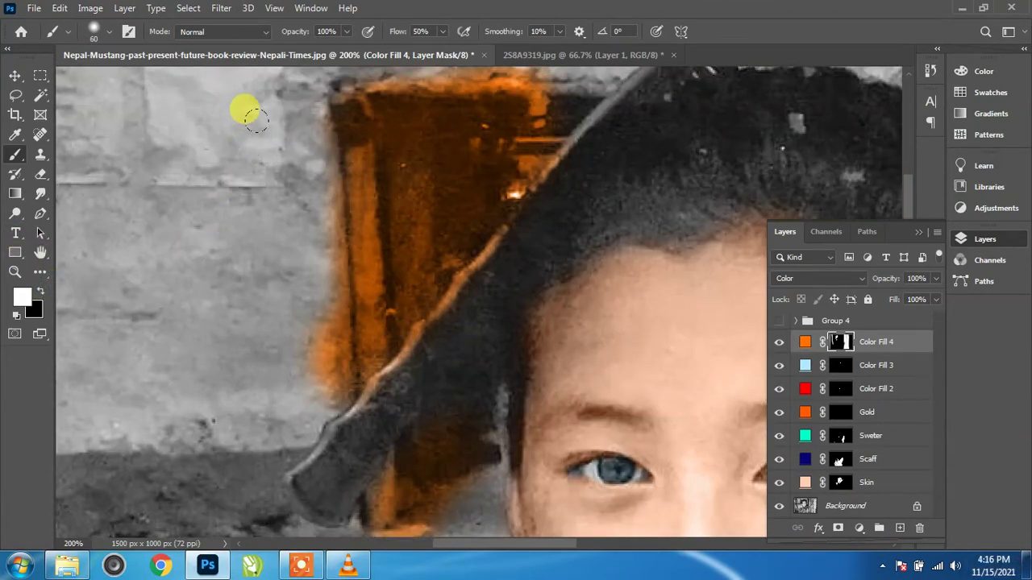
left_click_drag(241, 108, 253, 92)
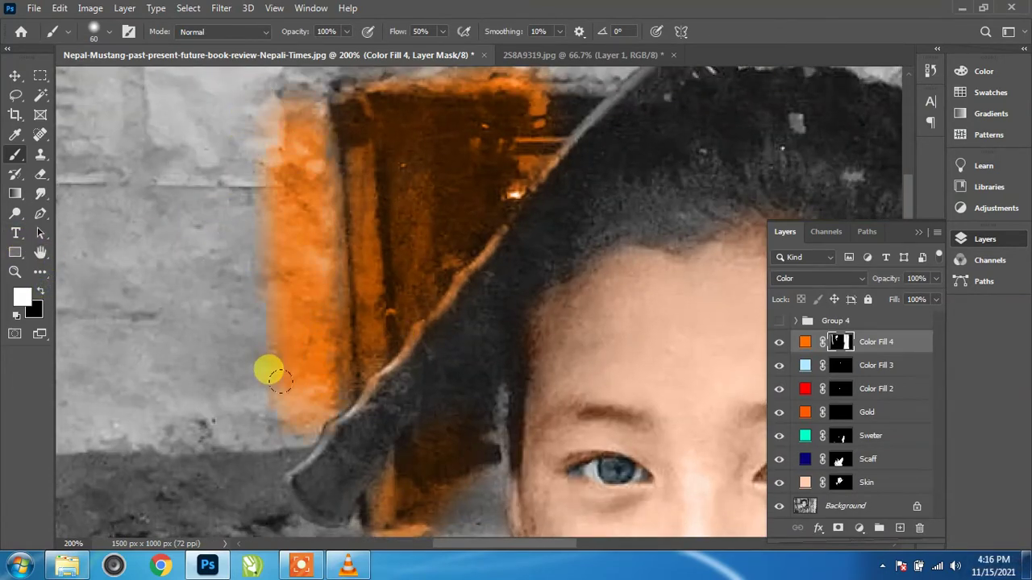
left_click(24, 297)
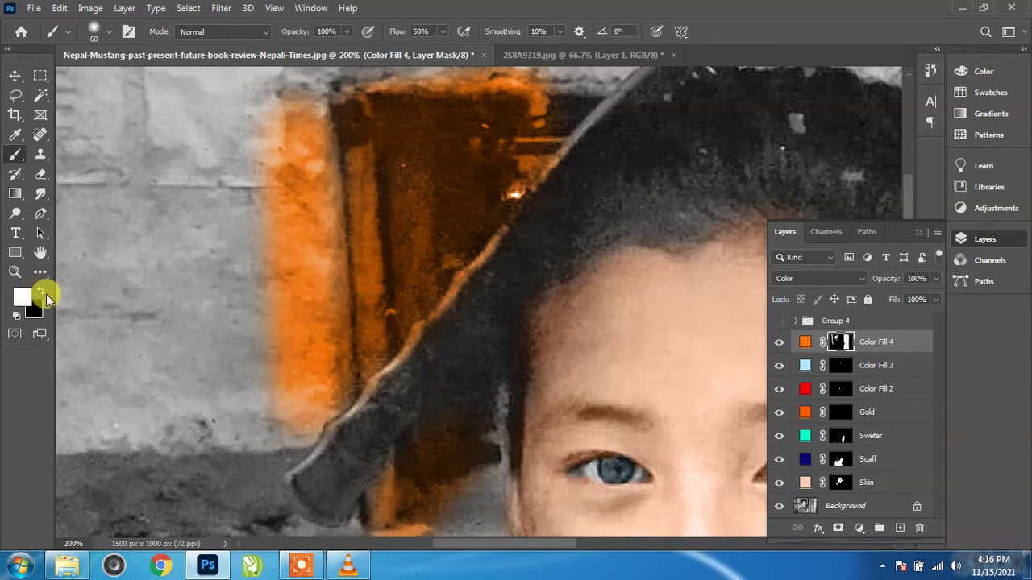
left_click(42, 293)
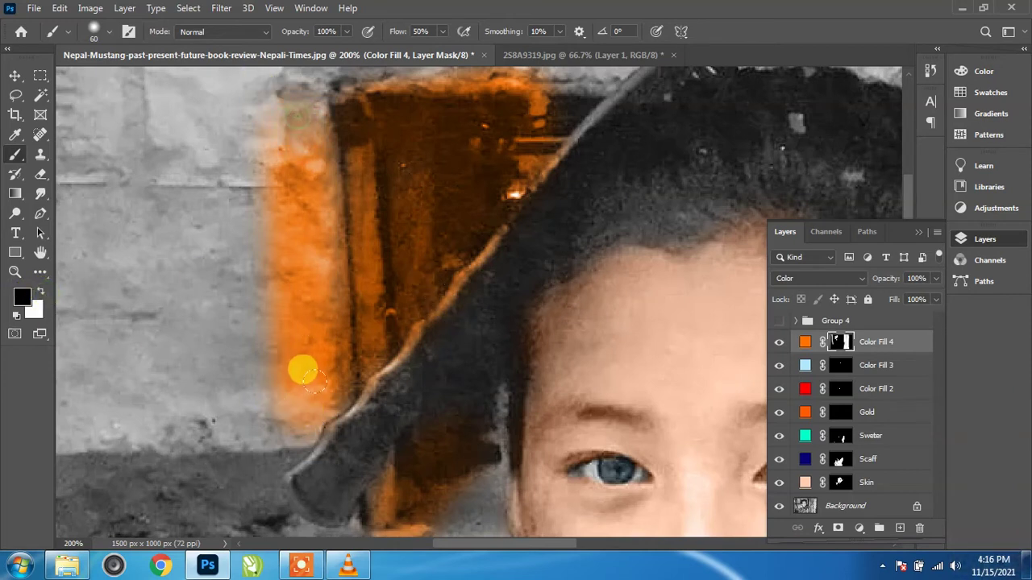
left_click_drag(263, 391, 263, 155)
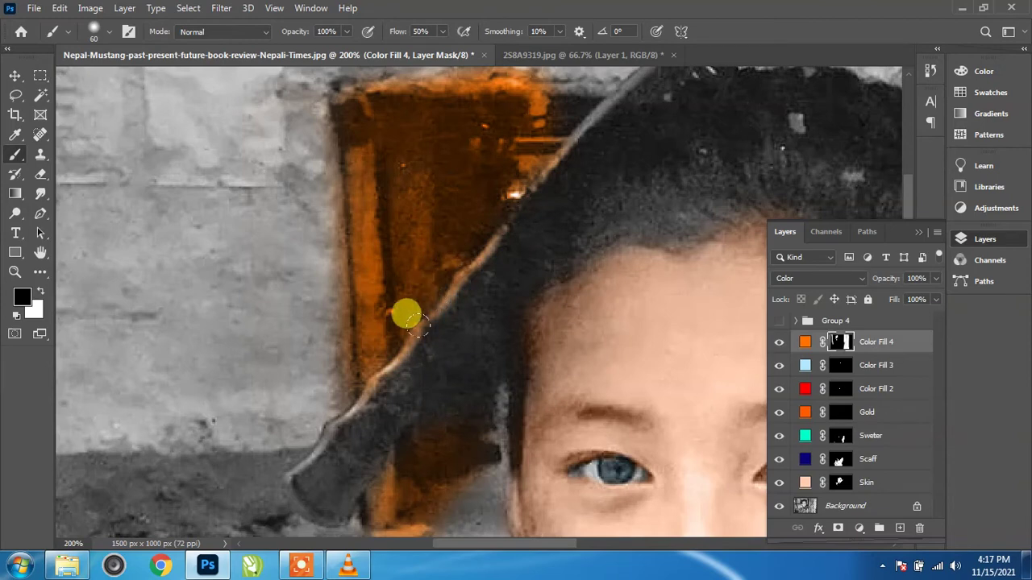
left_click_drag(555, 168, 380, 393)
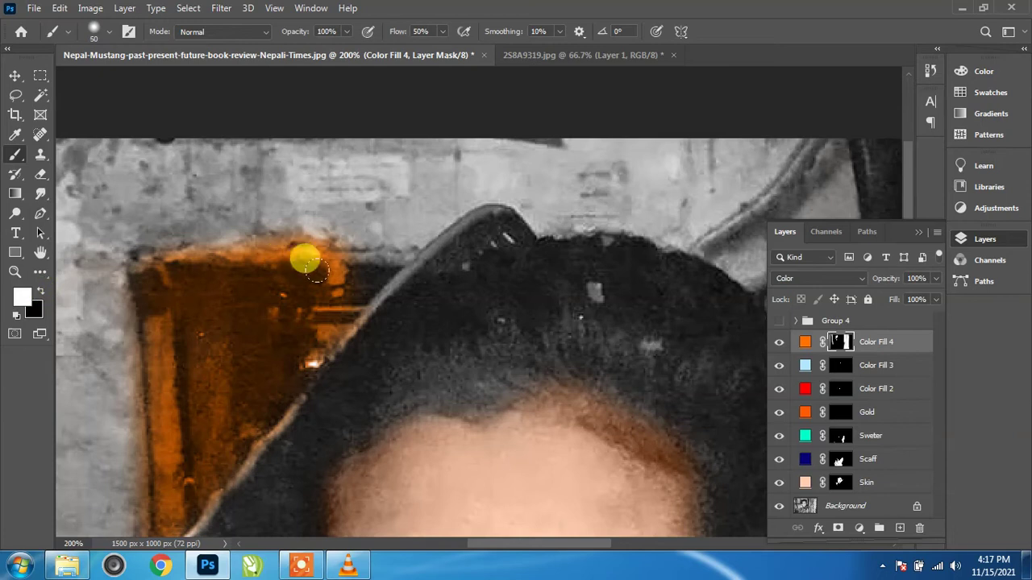
With a smaller brush, extend orange along the doorframe beside the hair and remove stray tint.
key("bracketleft")
left_click_drag(345, 257, 387, 273)
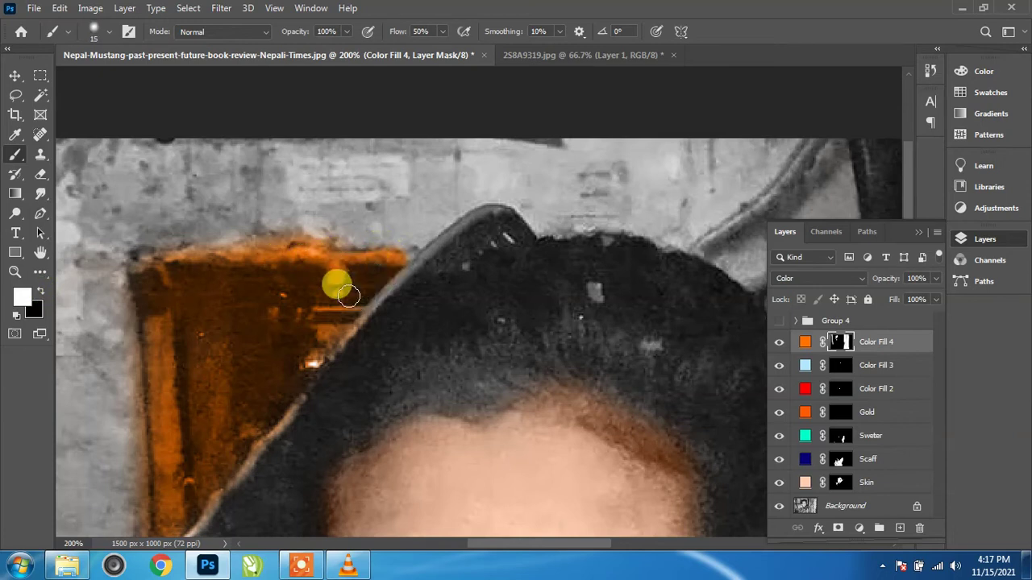
mouse_move(387, 272)
left_mouse_down()
mouse_move(328, 374)
mouse_move(245, 339)
left_mouse_up()
scroll(329, 373, "down", 5)
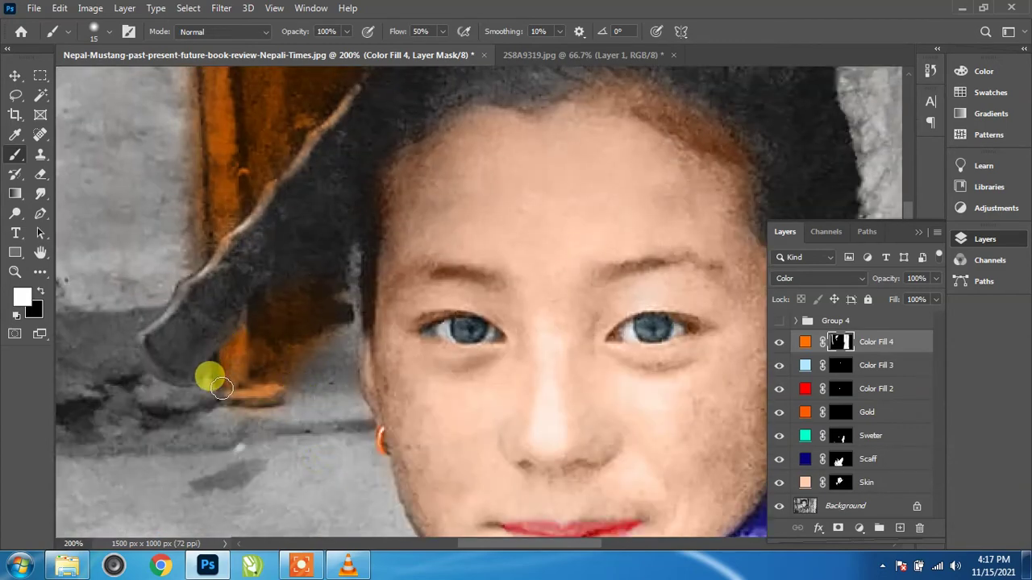
left_click(42, 295)
mouse_move(283, 341)
left_mouse_down()
mouse_move(322, 318)
mouse_move(329, 329)
mouse_move(319, 357)
mouse_move(278, 359)
mouse_move(246, 380)
mouse_move(279, 395)
mouse_move(325, 302)
mouse_move(292, 403)
left_mouse_up()
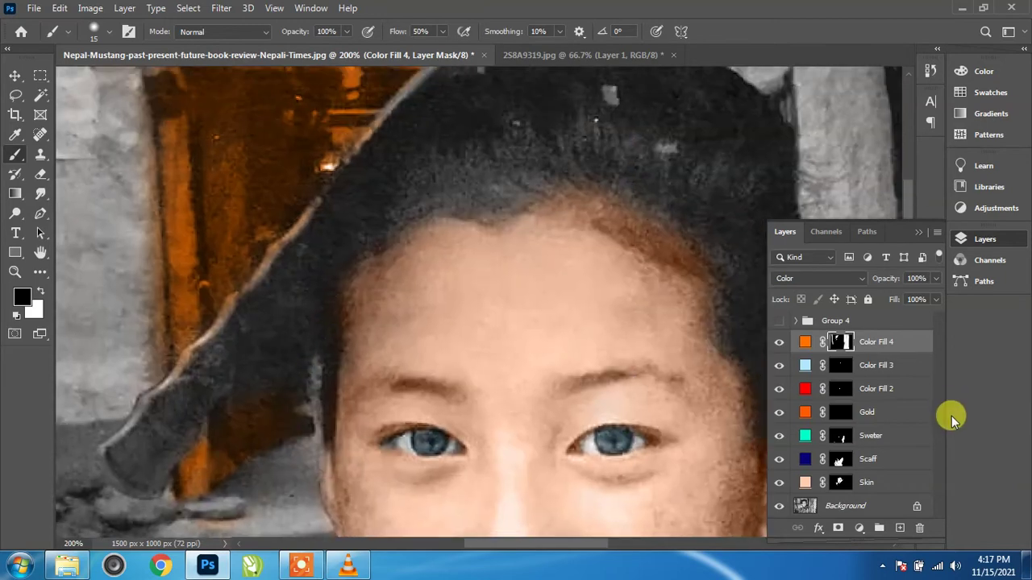
left_click(860, 528)
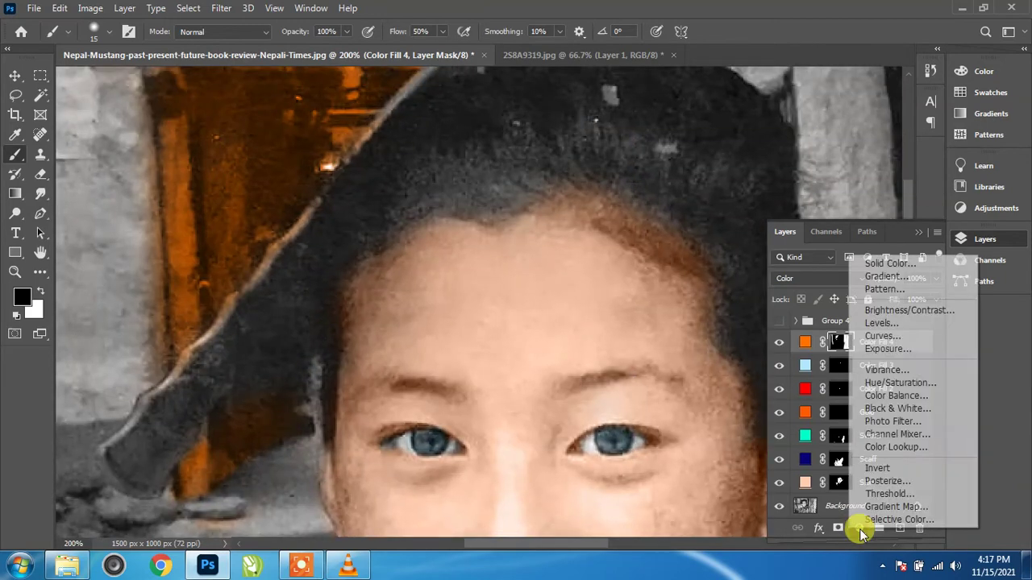
Add a dark red solid colour fill layer set to Color blend mode.
left_click(933, 263)
left_click_drag(758, 338, 844, 256)
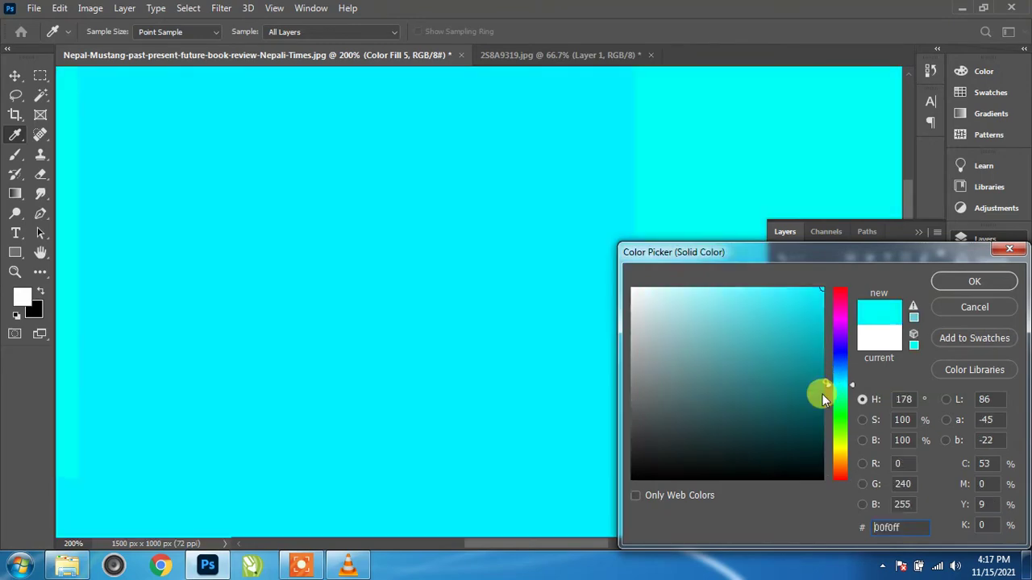
mouse_move(833, 363)
left_mouse_down()
mouse_move(838, 400)
mouse_move(845, 230)
left_mouse_up()
left_click(822, 412)
left_click(959, 280)
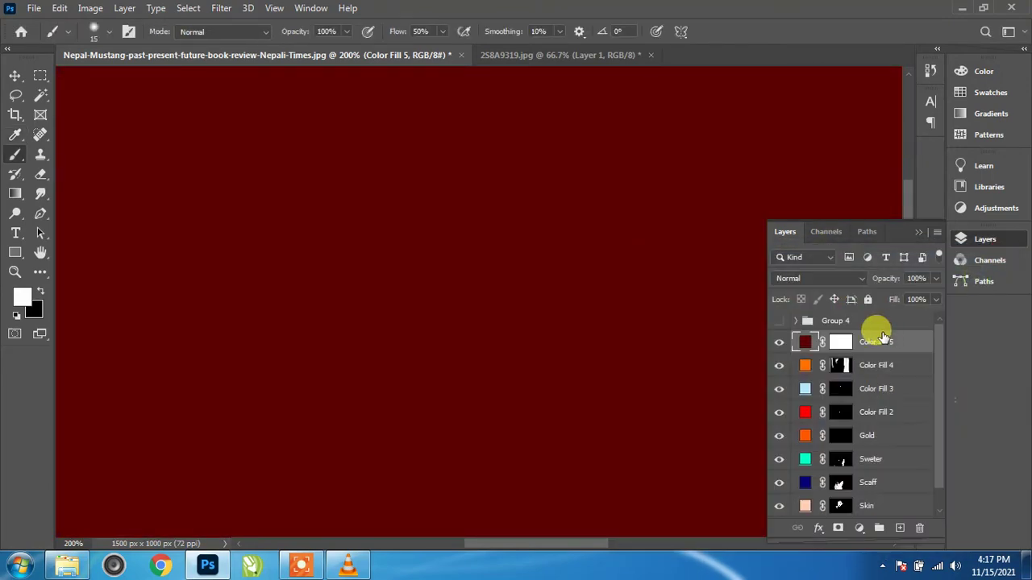
left_click(848, 280)
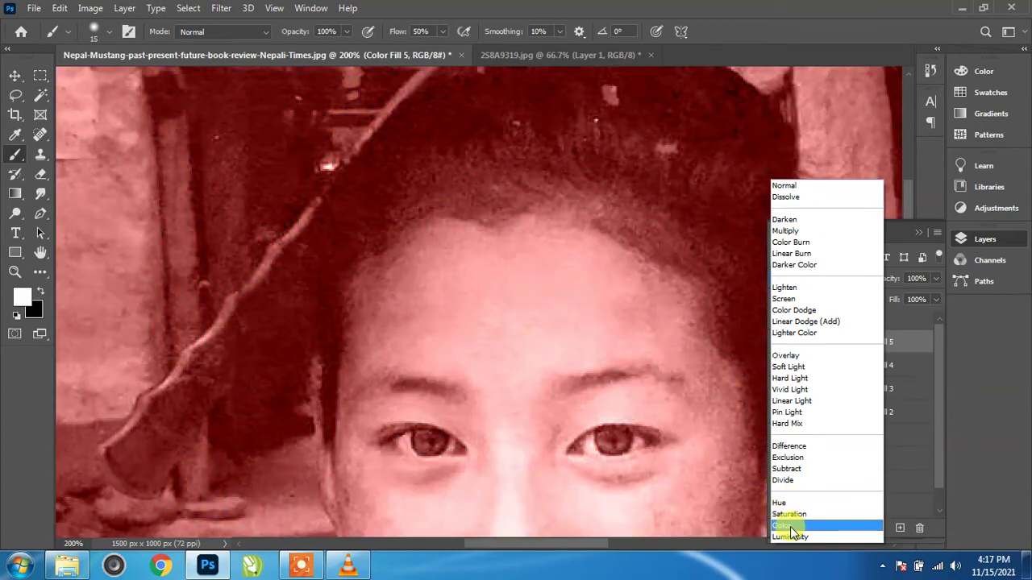
left_click(790, 525)
Invert Color Fill 5's mask to black so the red tint is hidden.
left_click(837, 343)
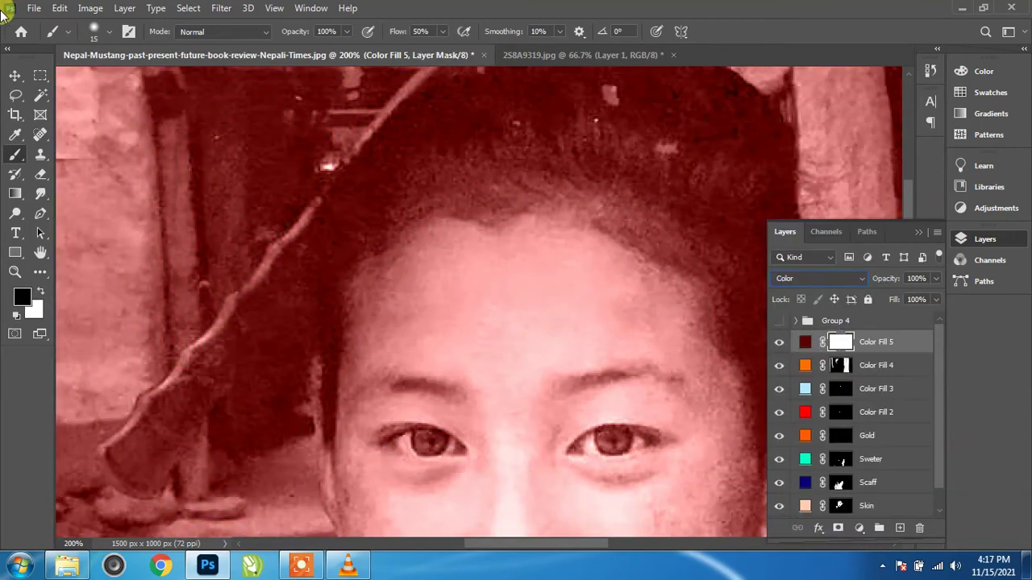
left_click(88, 8)
mouse_move(114, 48)
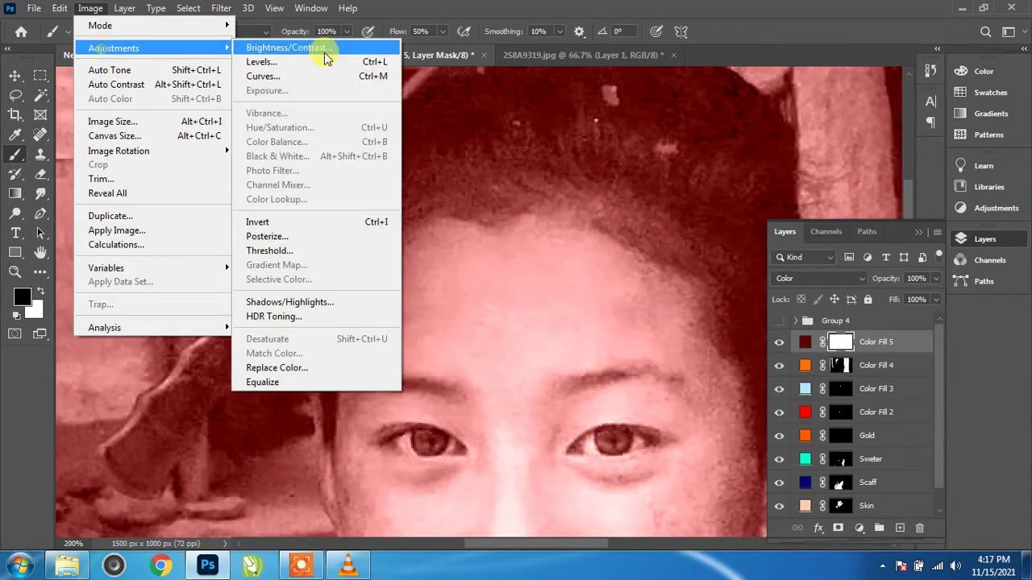
left_click(301, 221)
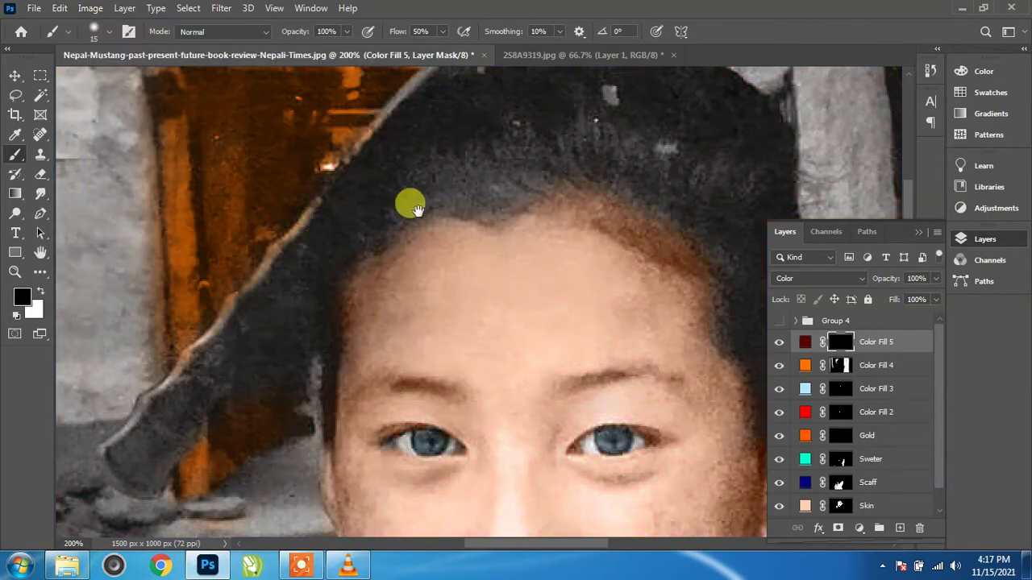
Paint white on the Color Fill 5 mask so the cloth strip along the hair turns dark red.
mouse_move(410, 203)
left_mouse_down()
mouse_move(567, 229)
mouse_move(581, 184)
left_mouse_up()
mouse_move(325, 298)
left_mouse_down()
mouse_move(417, 317)
mouse_move(65, 293)
left_mouse_up()
left_click(40, 292)
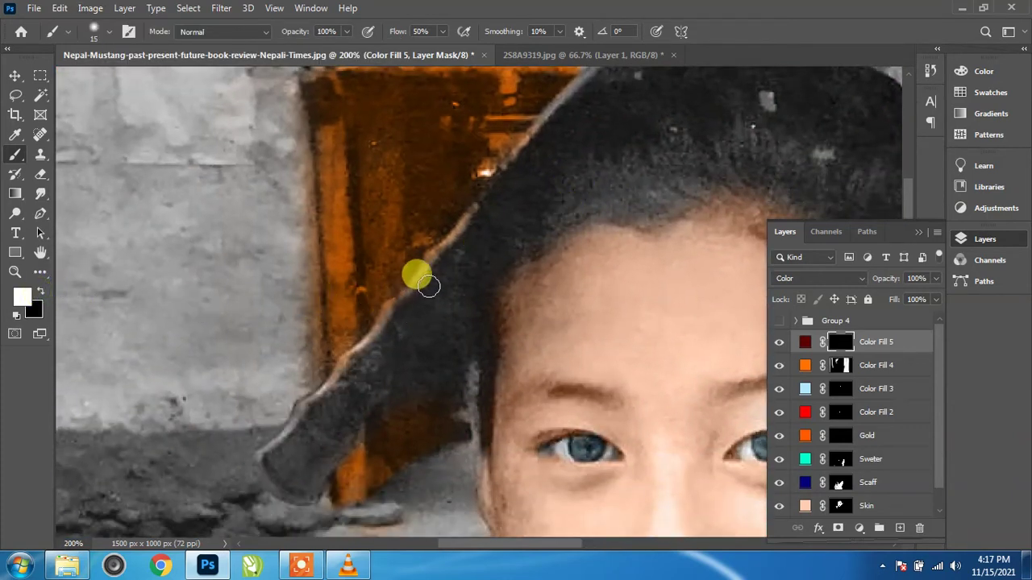
mouse_move(428, 286)
left_mouse_down()
mouse_move(454, 224)
mouse_move(270, 449)
mouse_move(282, 467)
mouse_move(306, 415)
mouse_move(449, 278)
mouse_move(442, 300)
mouse_move(434, 286)
mouse_move(334, 388)
mouse_move(330, 420)
mouse_move(448, 336)
mouse_move(335, 431)
mouse_move(310, 442)
mouse_move(336, 384)
mouse_move(296, 411)
left_mouse_up()
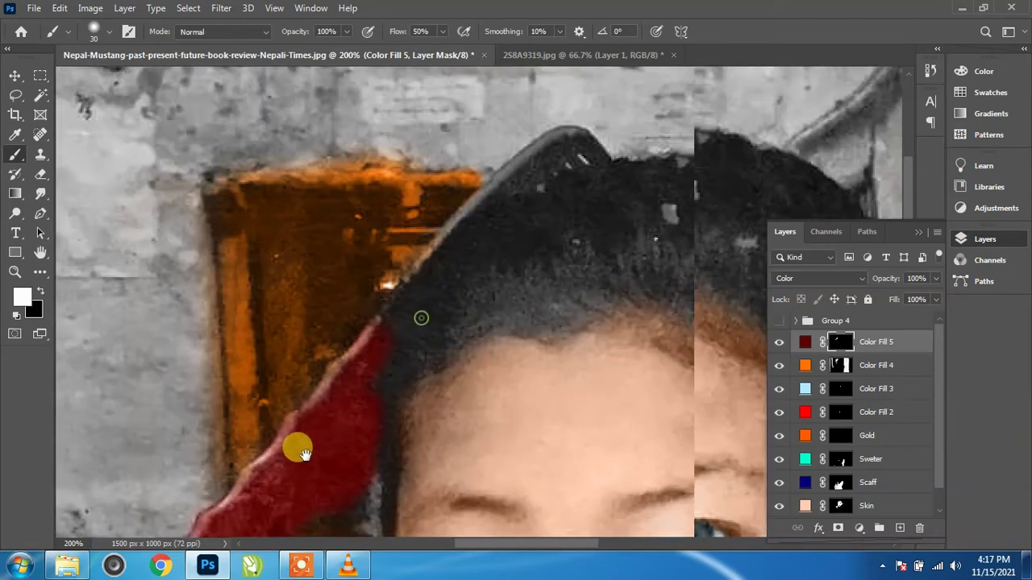
left_click_drag(403, 328, 289, 463)
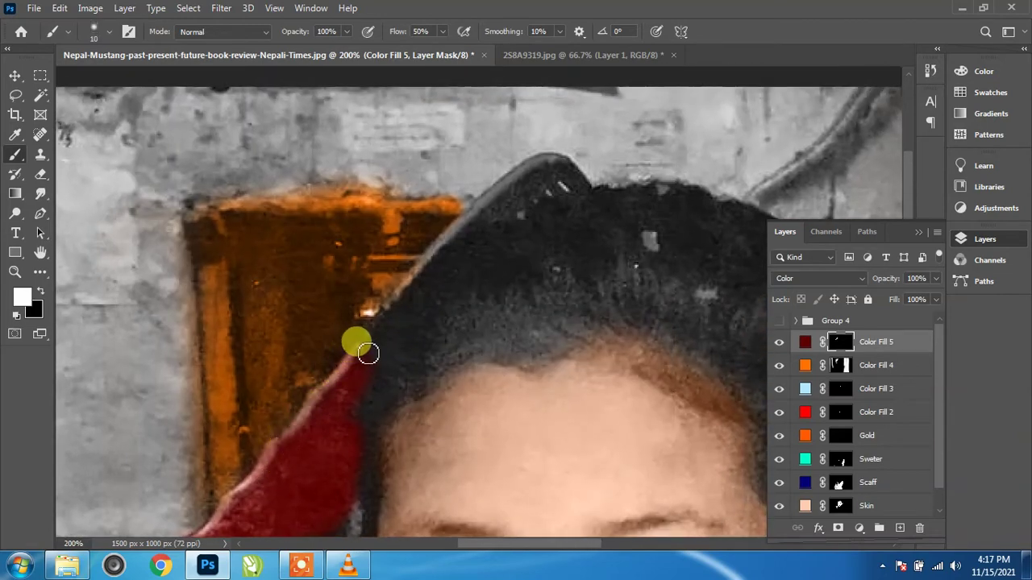
mouse_move(365, 349)
left_mouse_down()
mouse_move(443, 231)
mouse_move(505, 185)
mouse_move(546, 170)
mouse_move(524, 193)
mouse_move(550, 161)
mouse_move(447, 219)
mouse_move(443, 232)
mouse_move(506, 203)
mouse_move(525, 168)
mouse_move(564, 179)
mouse_move(487, 206)
mouse_move(436, 241)
mouse_move(342, 406)
mouse_move(357, 355)
left_mouse_up()
key("bracketright")
key("bracketright")
left_click_drag(345, 405, 398, 233)
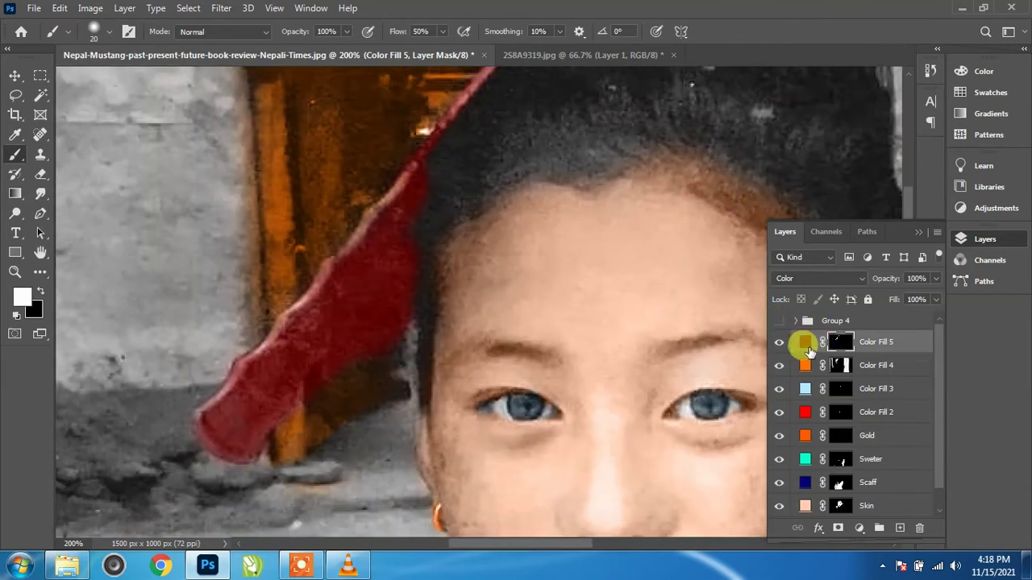
Change Color Fill 5 to a darker red for the ribbon and zoom out to the full photo.
double_click(806, 342)
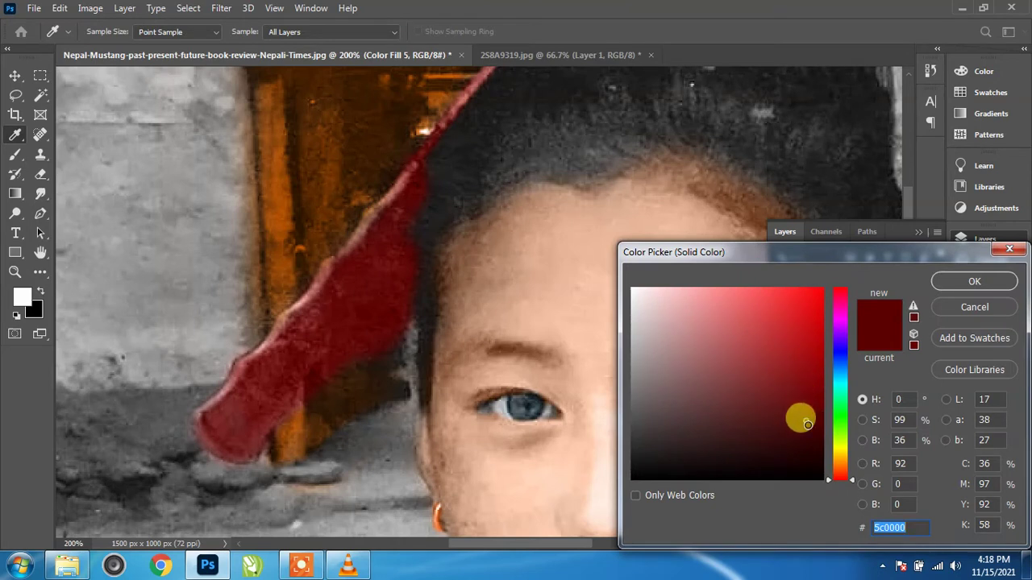
left_click_drag(808, 425, 847, 397)
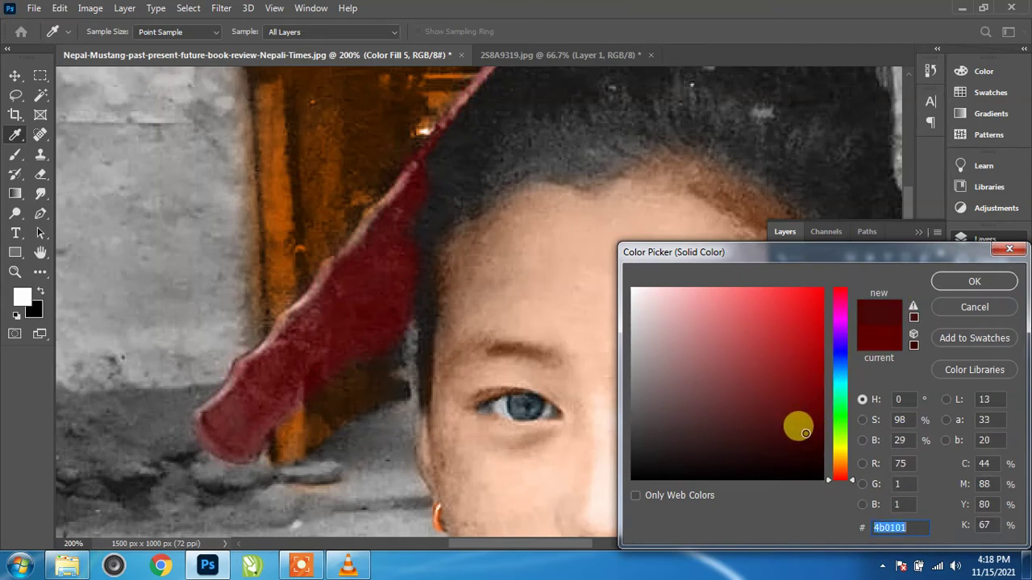
left_click_drag(805, 433, 822, 421)
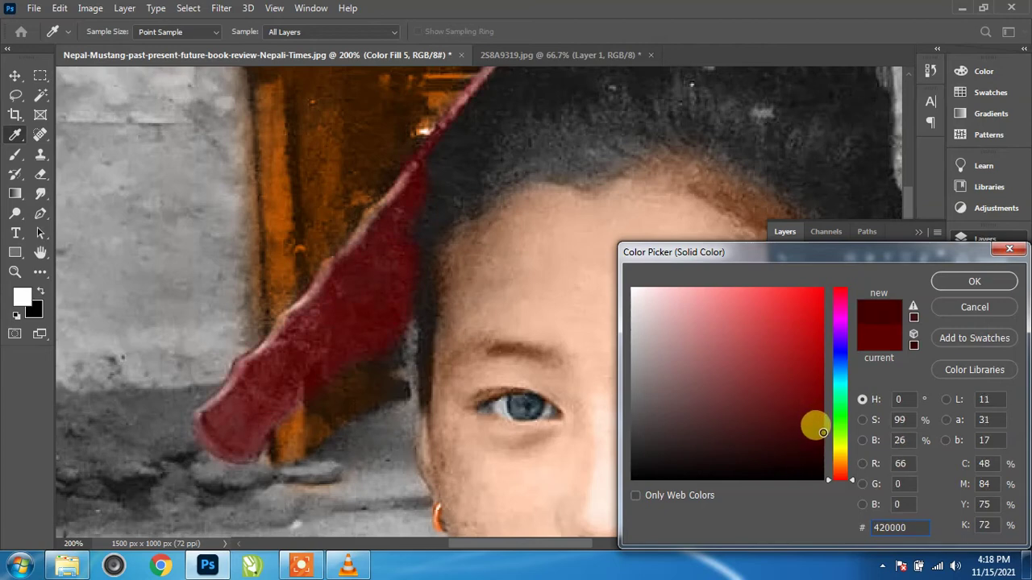
left_click(967, 282)
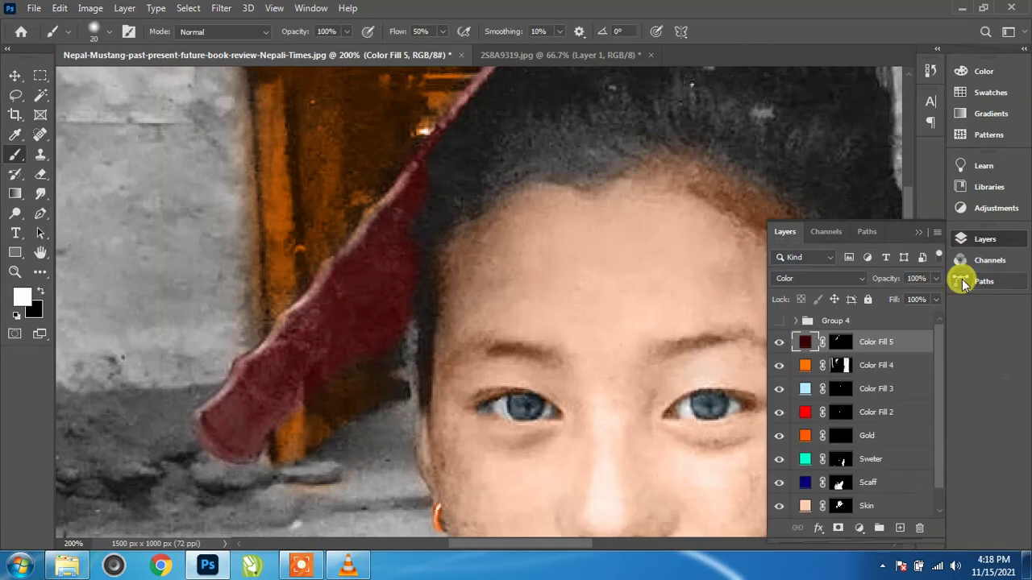
key("ctrl+0")
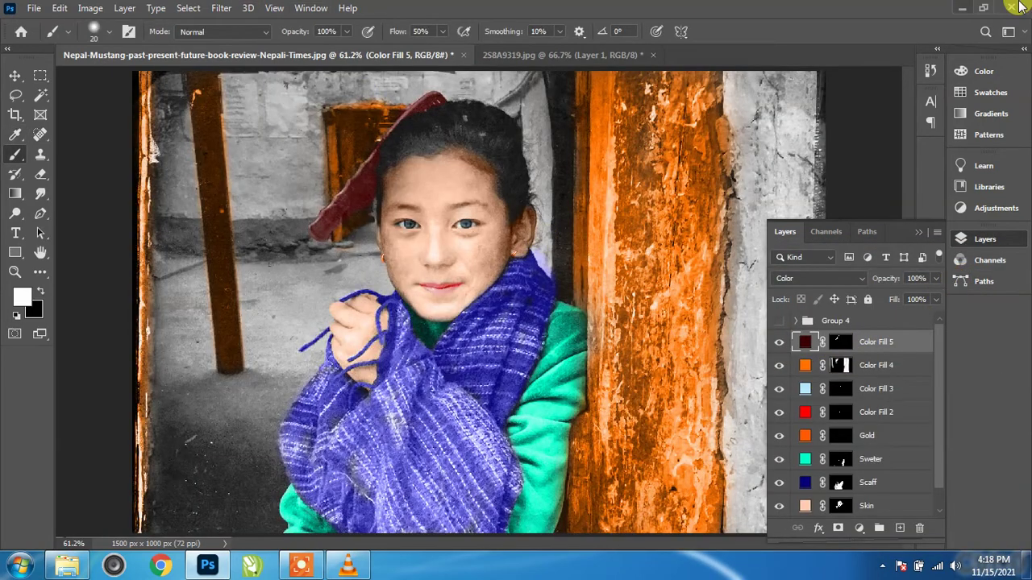
Recolour Color Fill 4 from orange to pale cream #fde4bf.
left_click(806, 367)
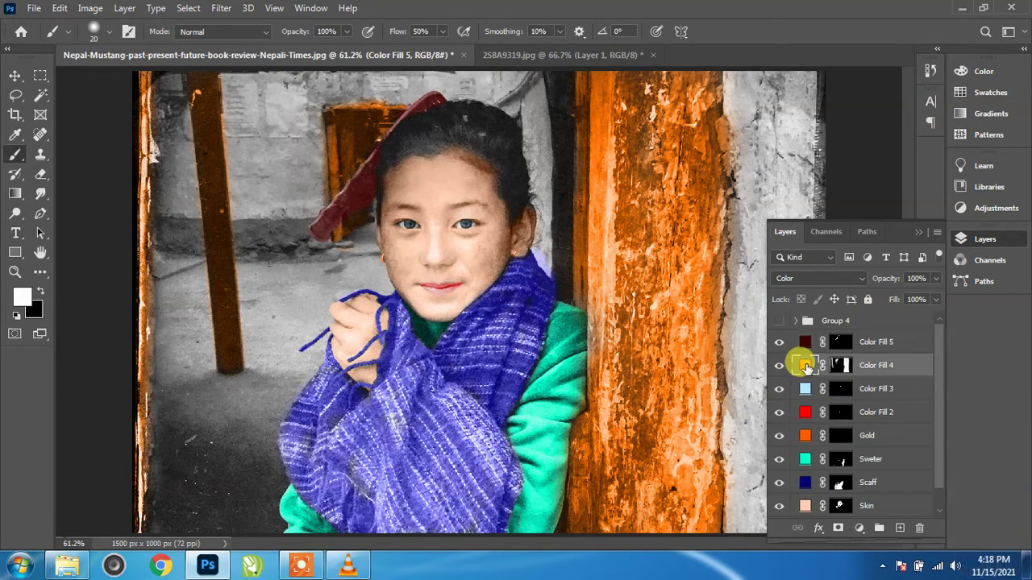
double_click(806, 367)
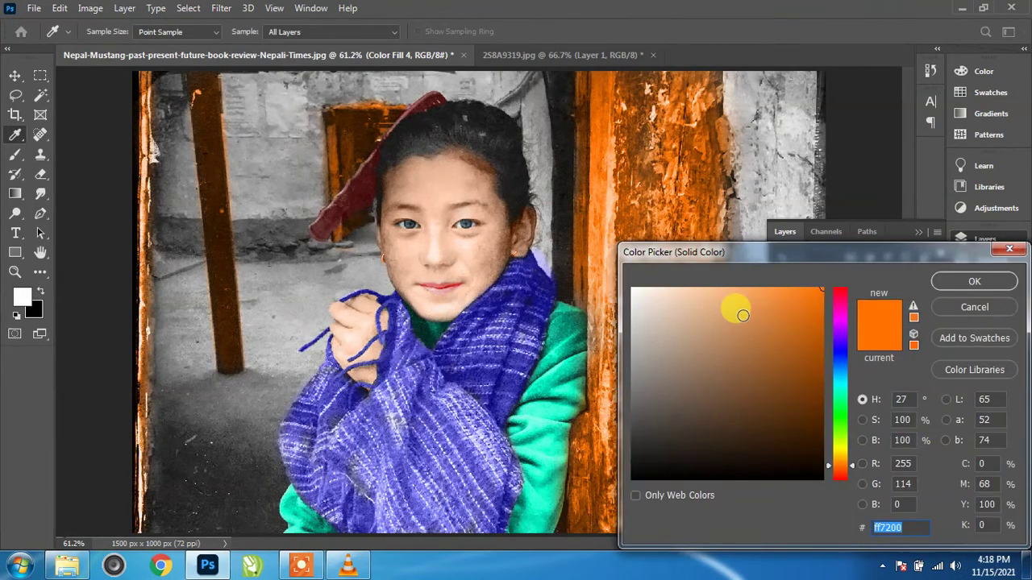
left_click_drag(733, 307, 720, 281)
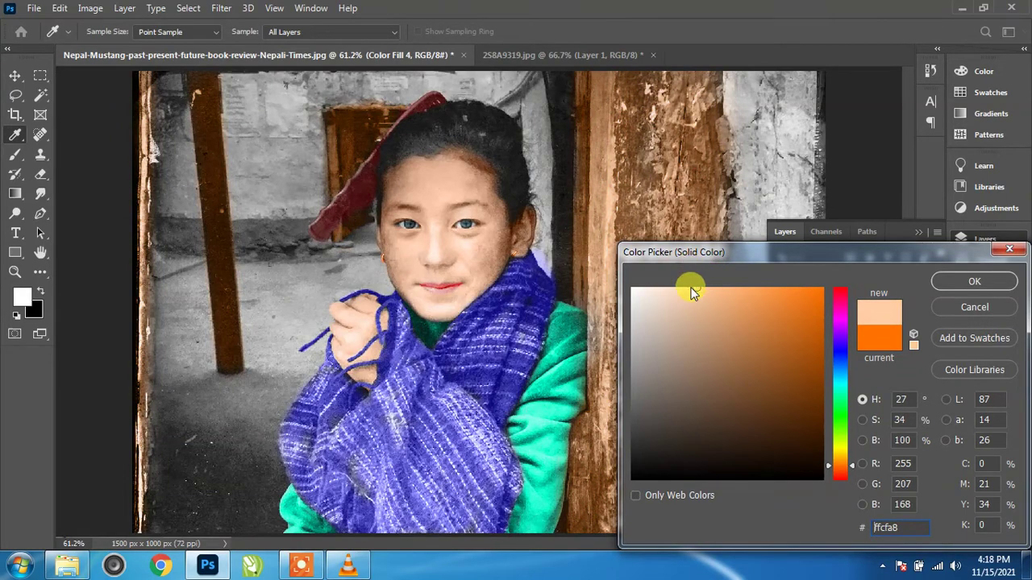
left_click(942, 284)
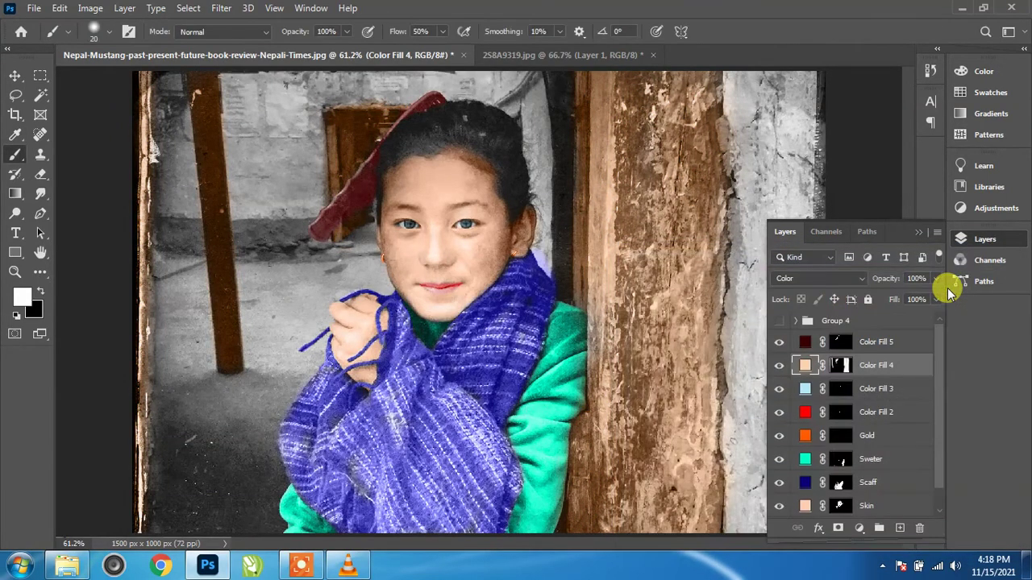
left_click(881, 340)
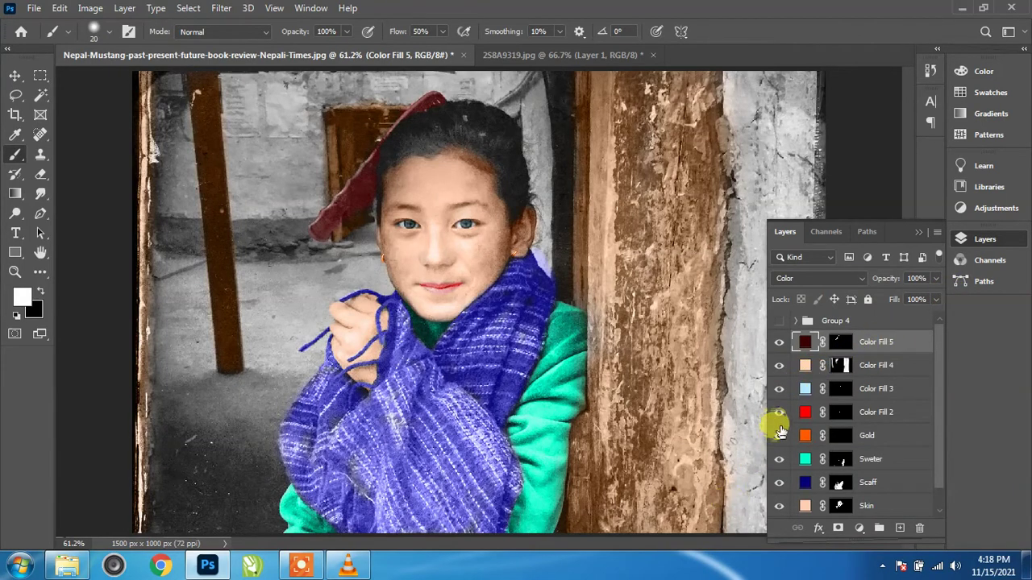
double_click(805, 365)
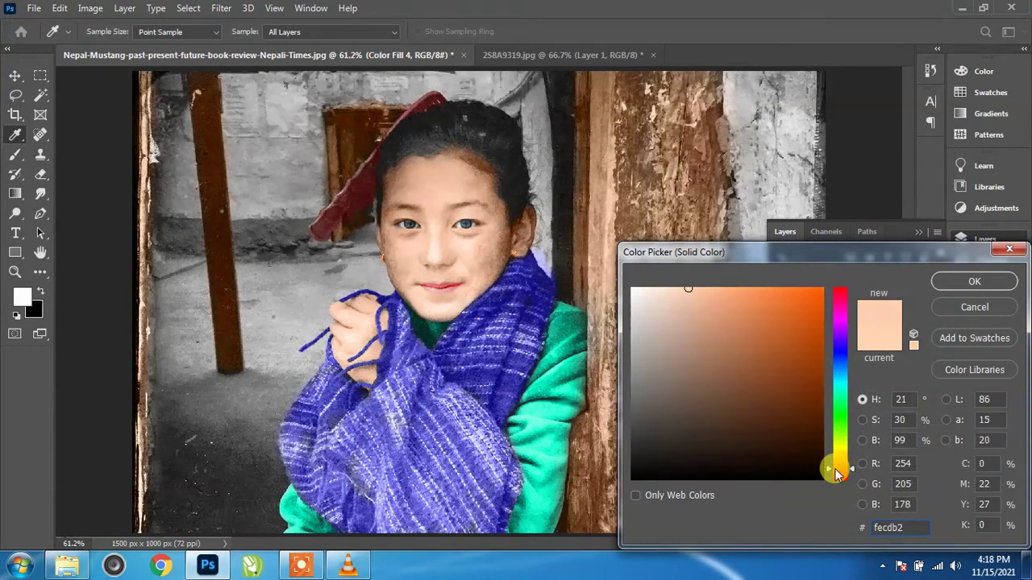
left_click_drag(835, 468, 835, 464)
left_click_drag(678, 296, 677, 286)
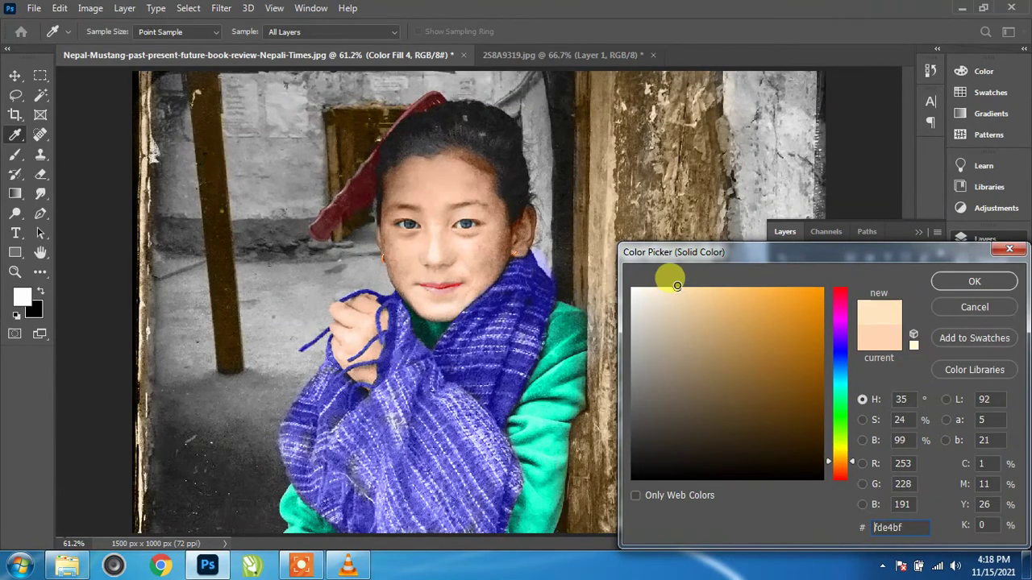
left_click(951, 281)
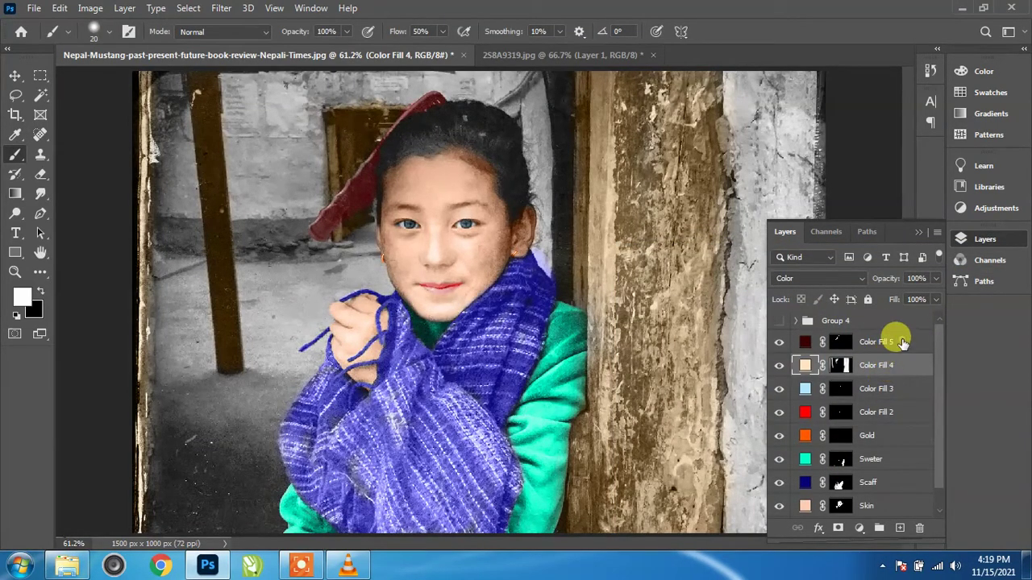
left_click(902, 343)
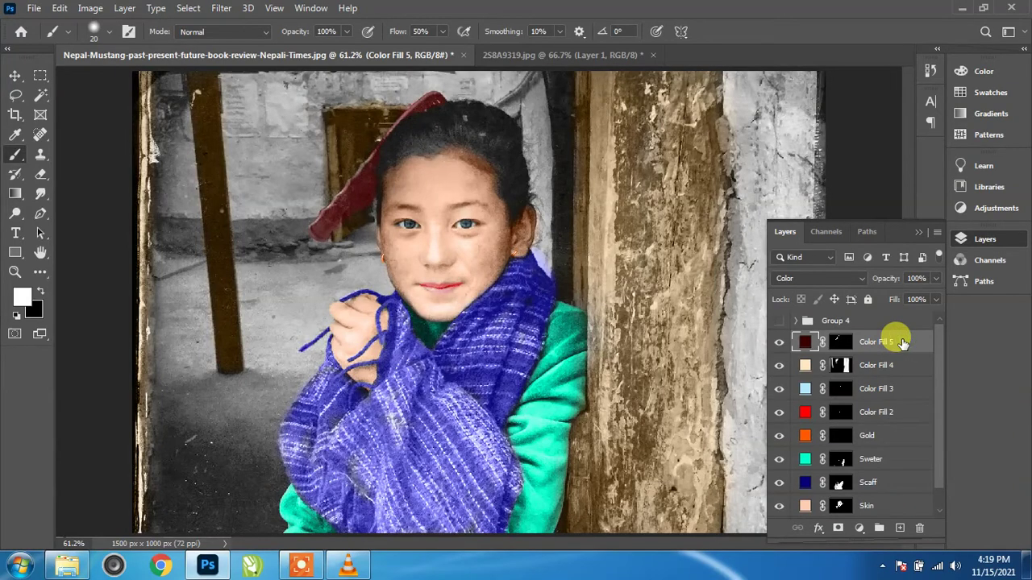
Group the fill layers from Color Fill 5 down to Skin into Group 5 and stamp a merged Layer 4 above.
scroll(869, 487, "down", 1)
left_click(875, 484, "shift")
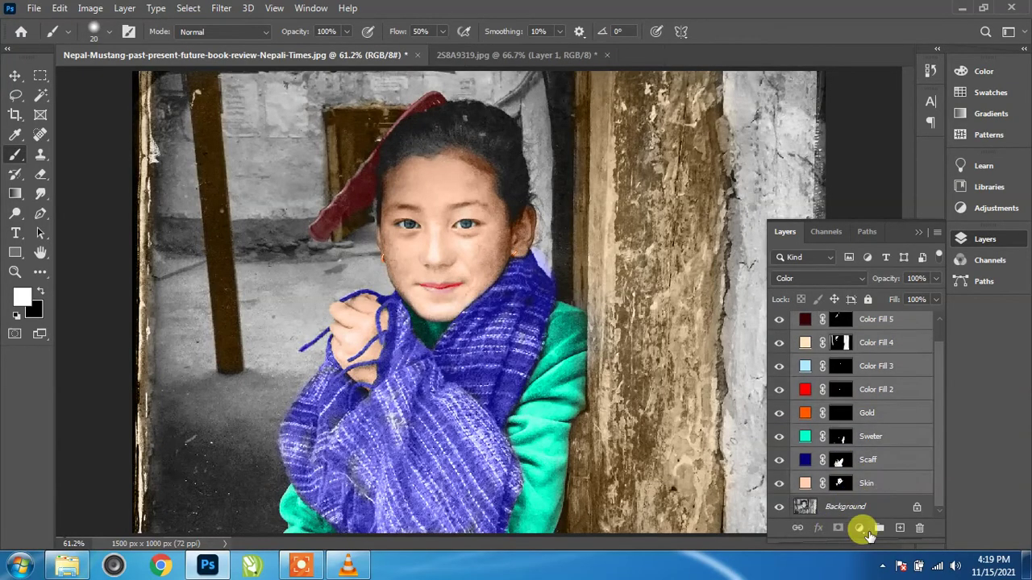
left_click(879, 528)
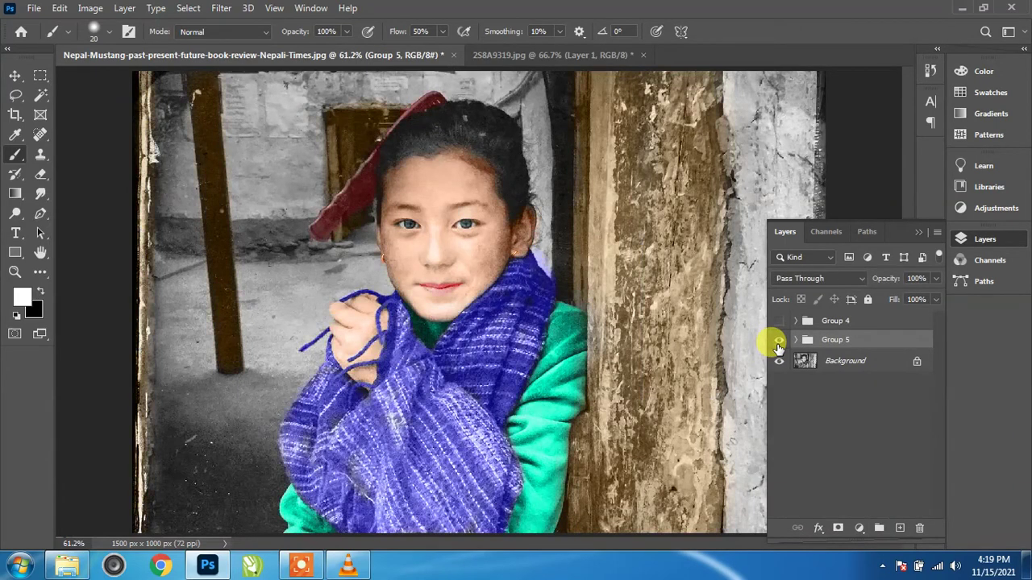
key("ctrl+shift+alt+n")
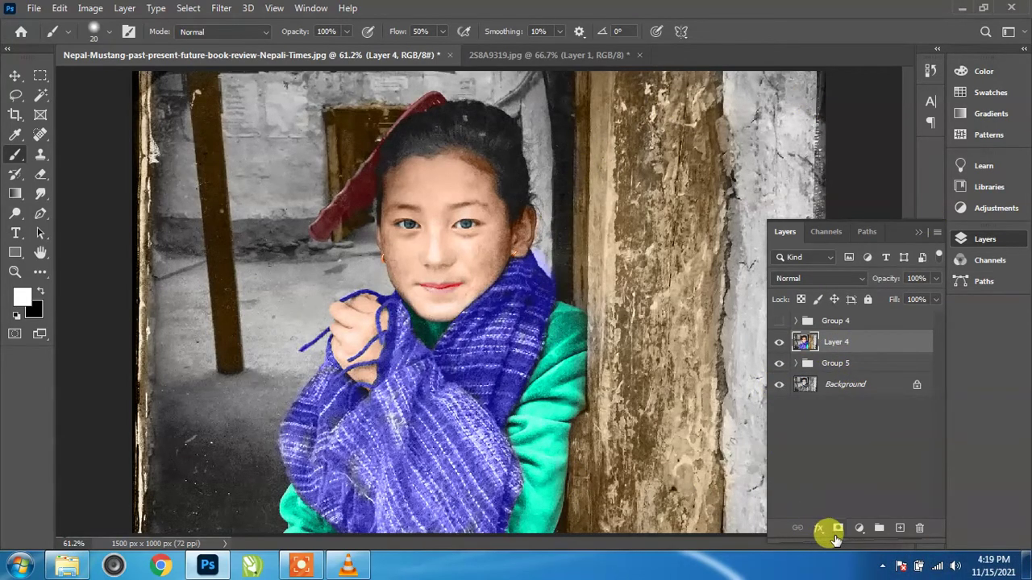
left_click(860, 529)
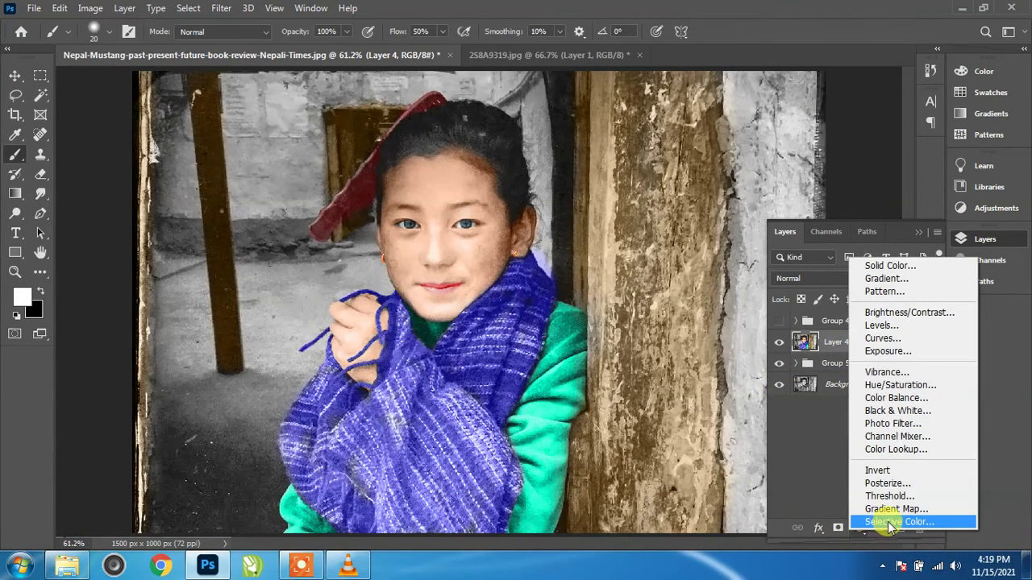
Add a Selective Color layer: a little magenta in Whites, more cyan and less black in Cyans.
left_click(890, 522)
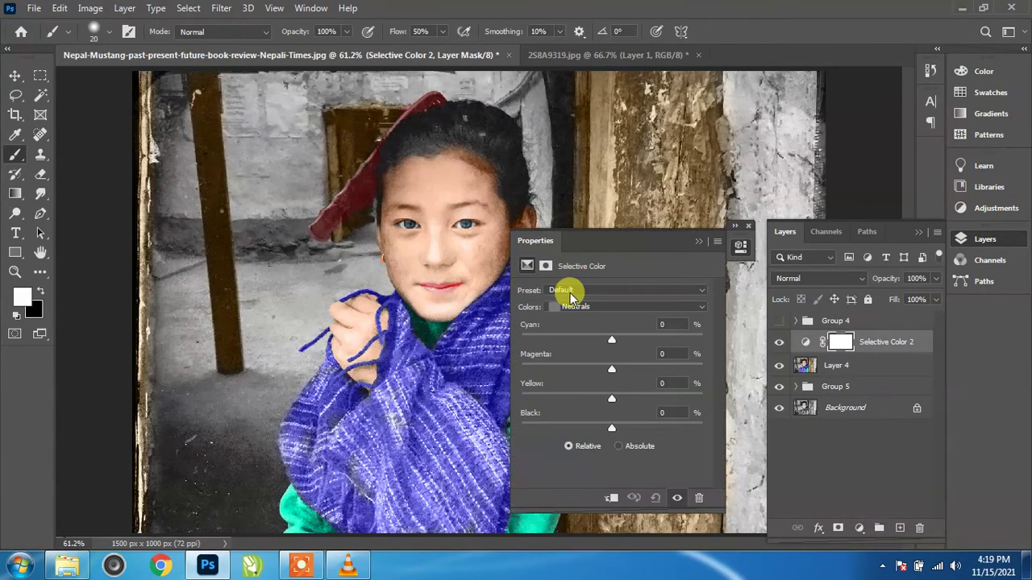
left_click(589, 308)
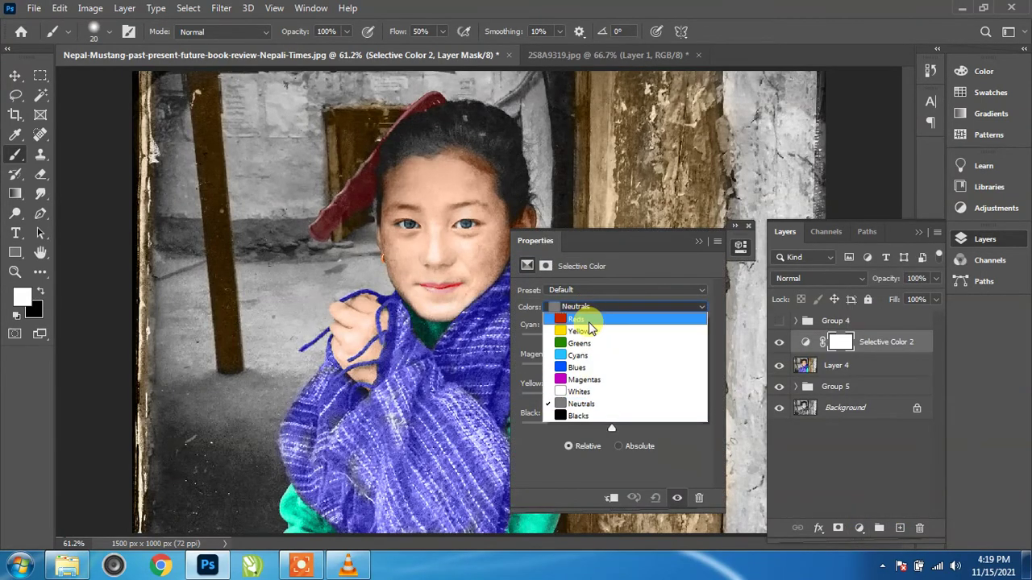
left_click(578, 385)
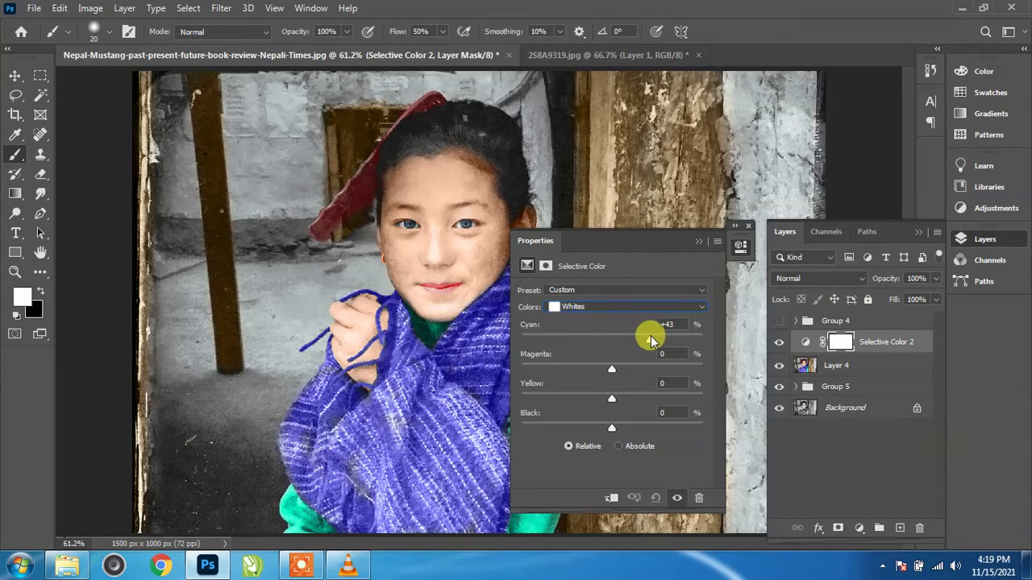
left_click_drag(630, 371, 630, 369)
left_click(610, 306)
left_click(590, 355)
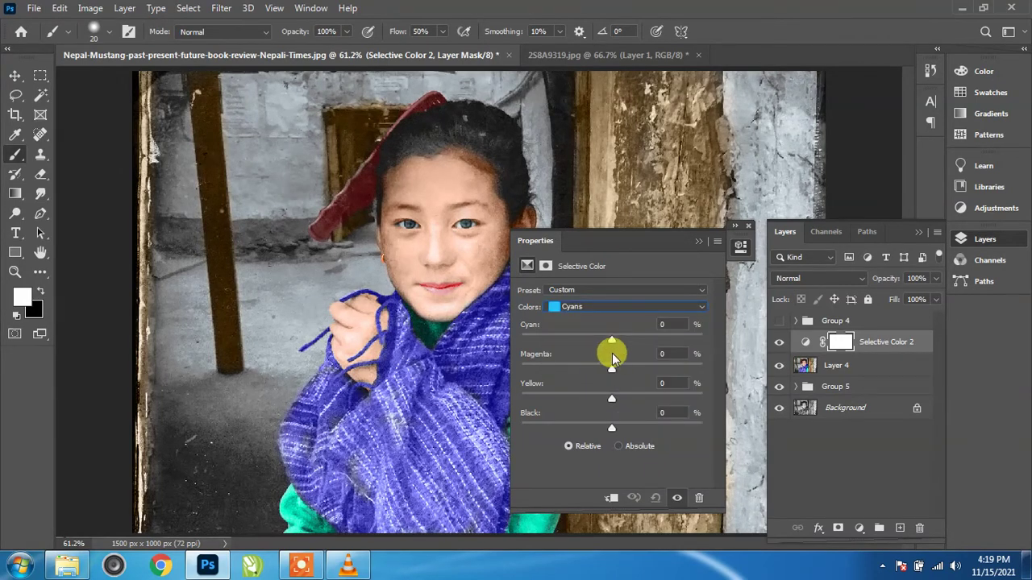
left_click_drag(627, 246, 757, 220)
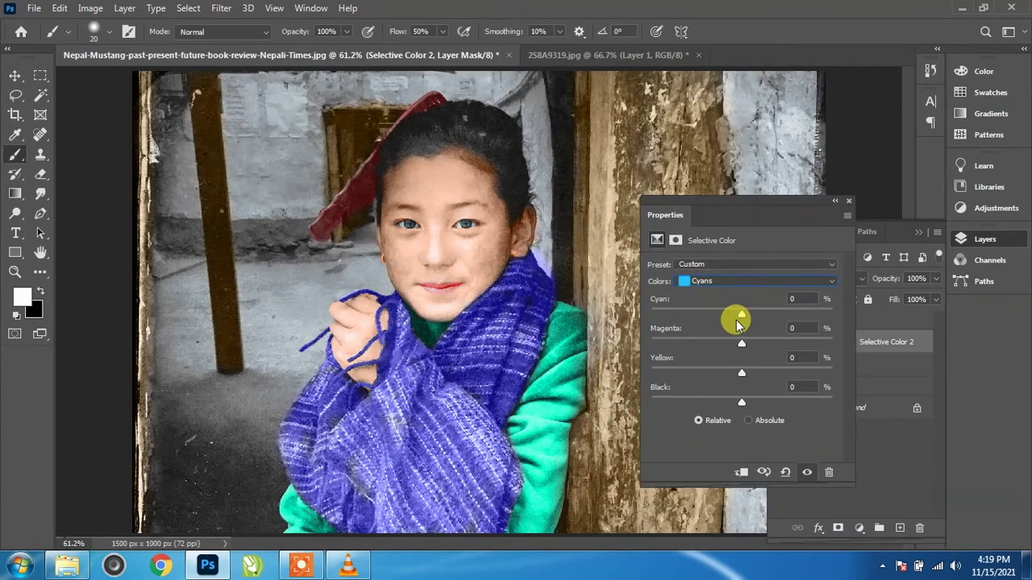
mouse_move(757, 318)
left_mouse_down()
mouse_move(804, 315)
mouse_move(725, 315)
mouse_move(773, 319)
left_mouse_up()
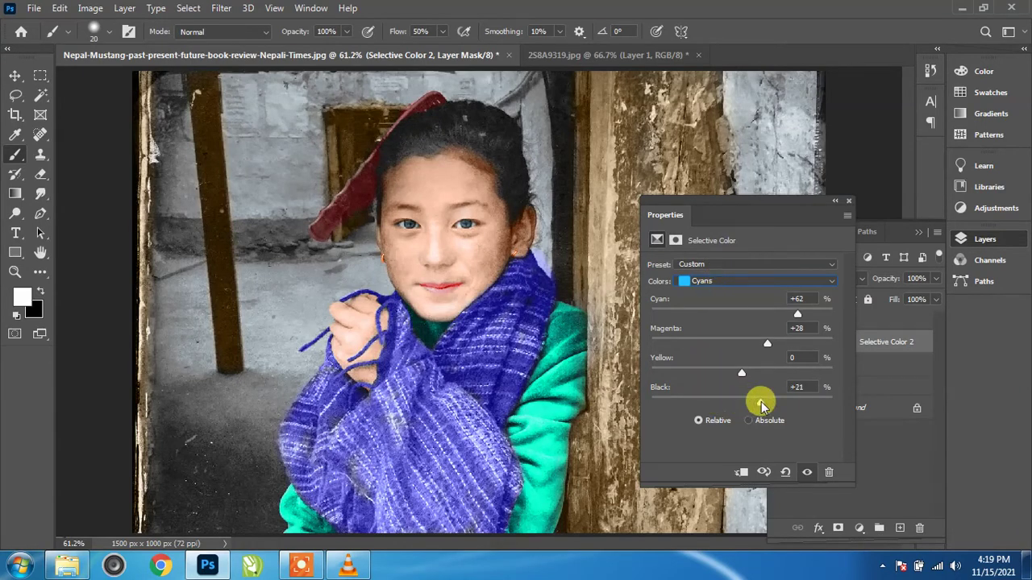
mouse_move(762, 405)
left_mouse_down()
mouse_move(703, 403)
mouse_move(748, 409)
left_mouse_up()
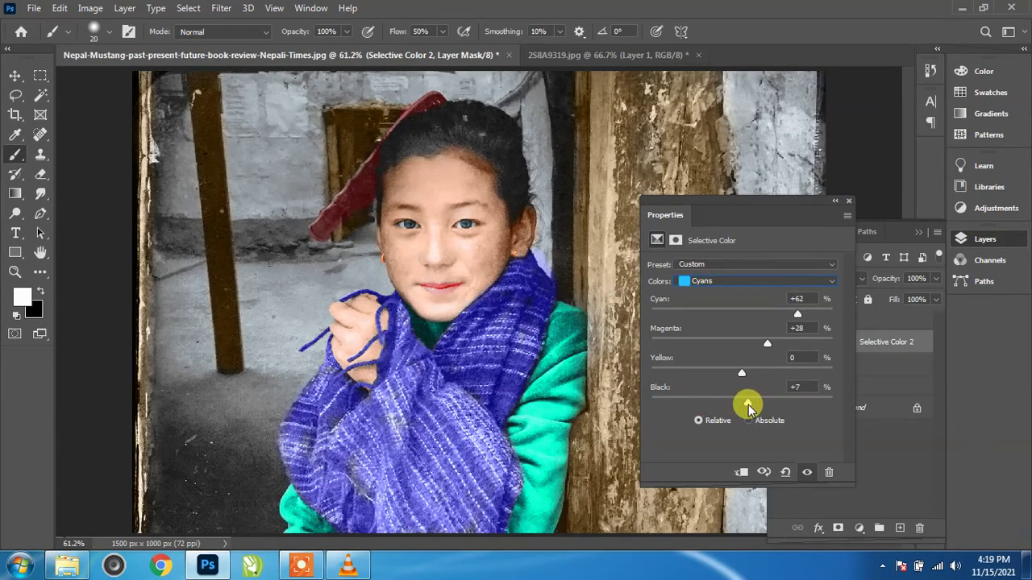
Set Blues to Cyan +26, Magenta +8, Black +13, then merge Selective Color 2 into Layer 4.
left_click(732, 281)
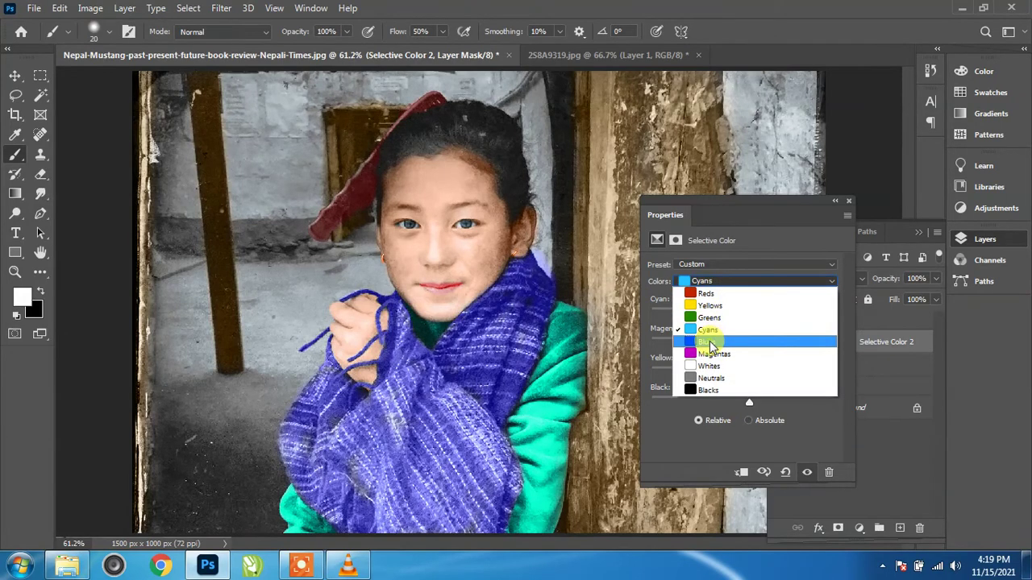
left_click(710, 342)
left_click_drag(741, 315, 789, 315)
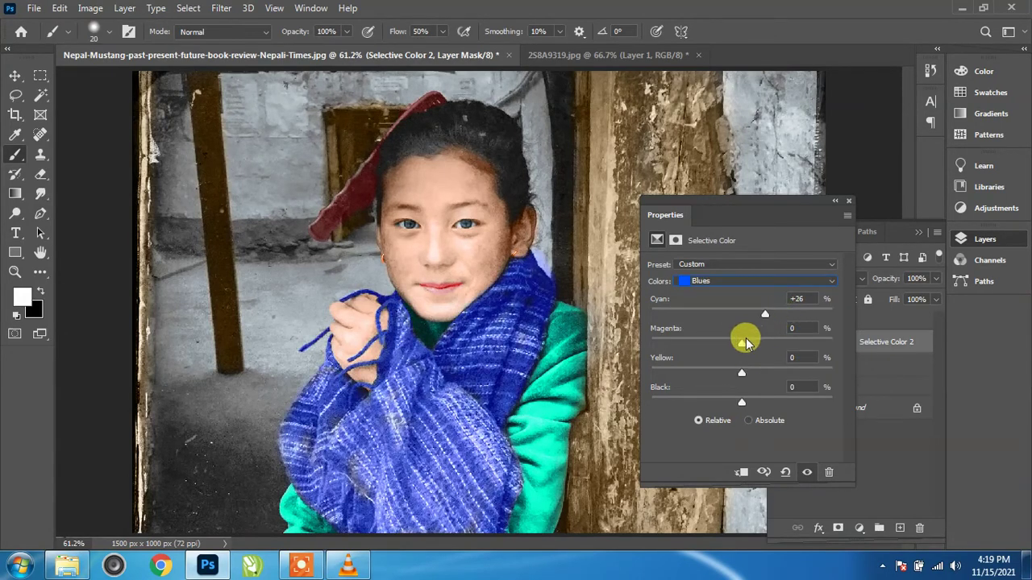
left_click_drag(748, 346, 750, 343)
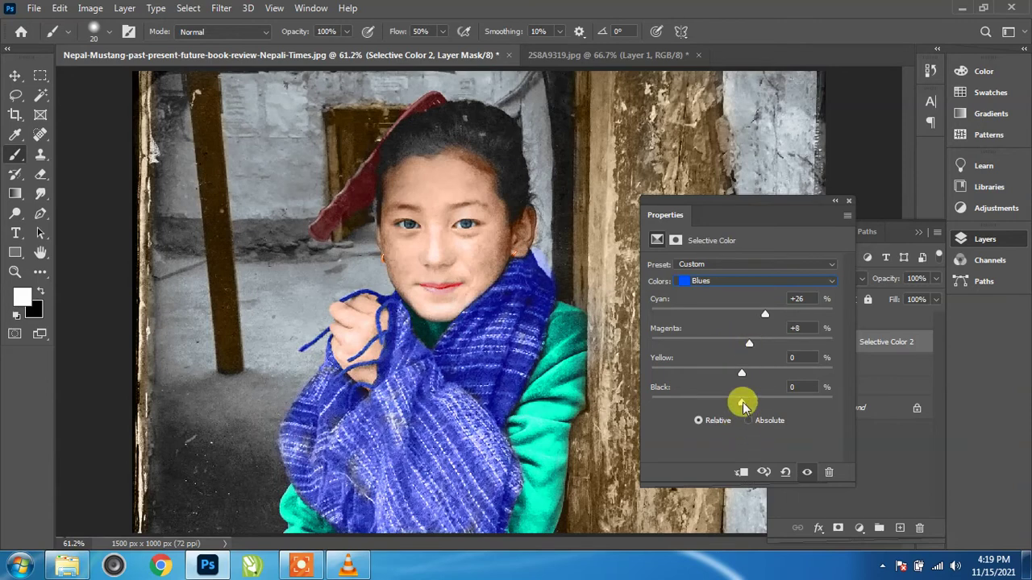
left_click_drag(741, 401, 763, 401)
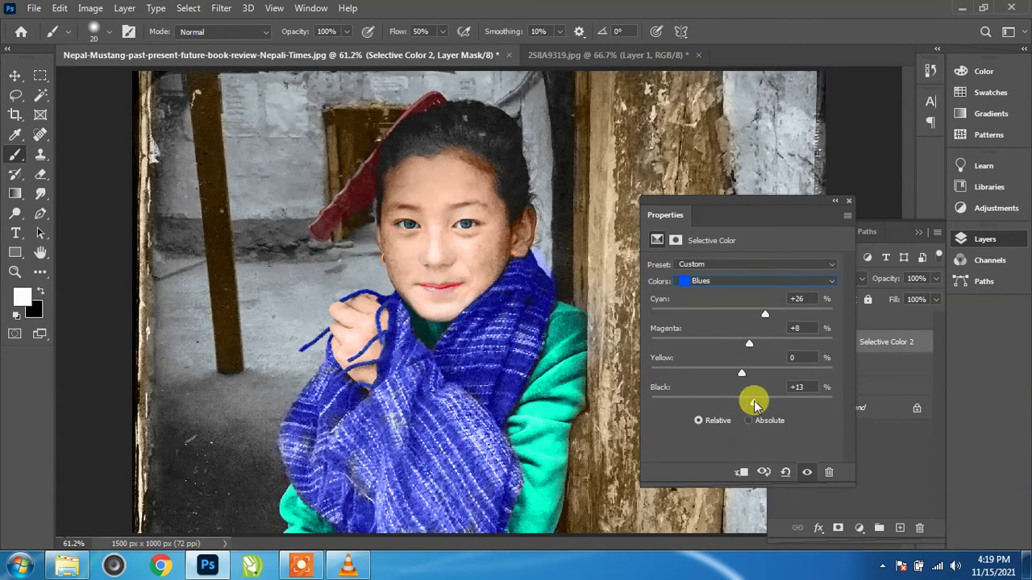
left_click(835, 201)
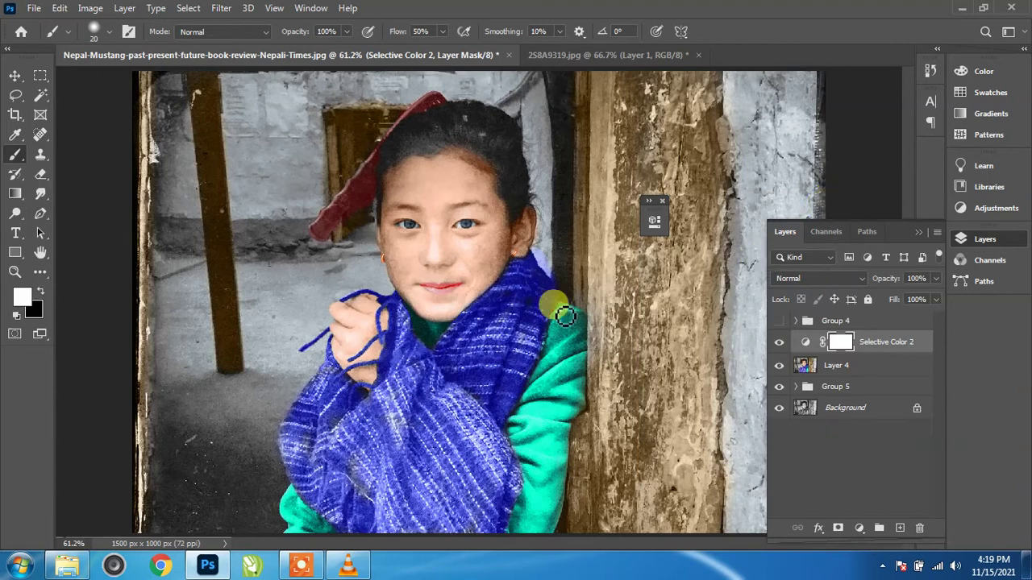
left_click(661, 203)
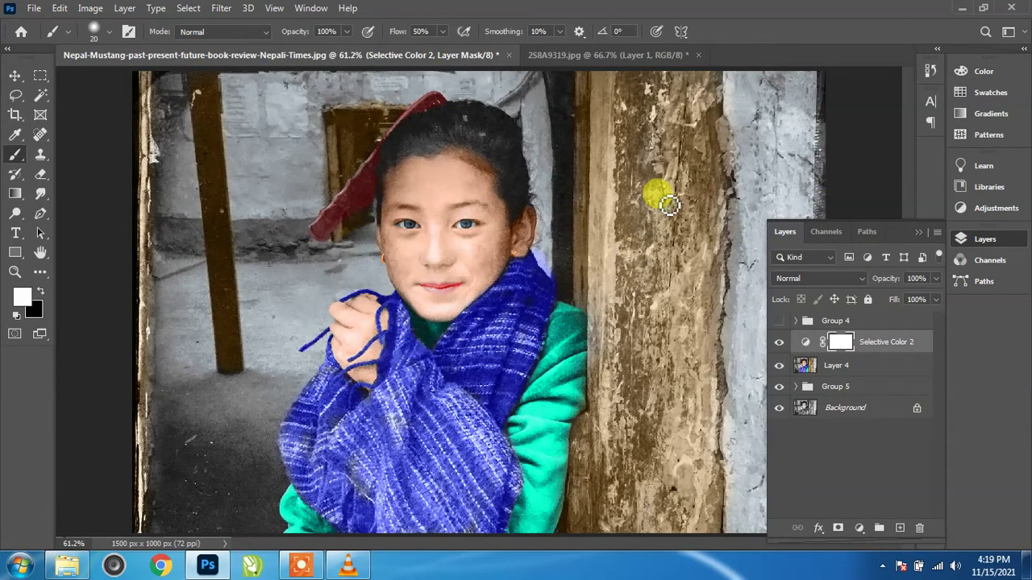
right_click(882, 346)
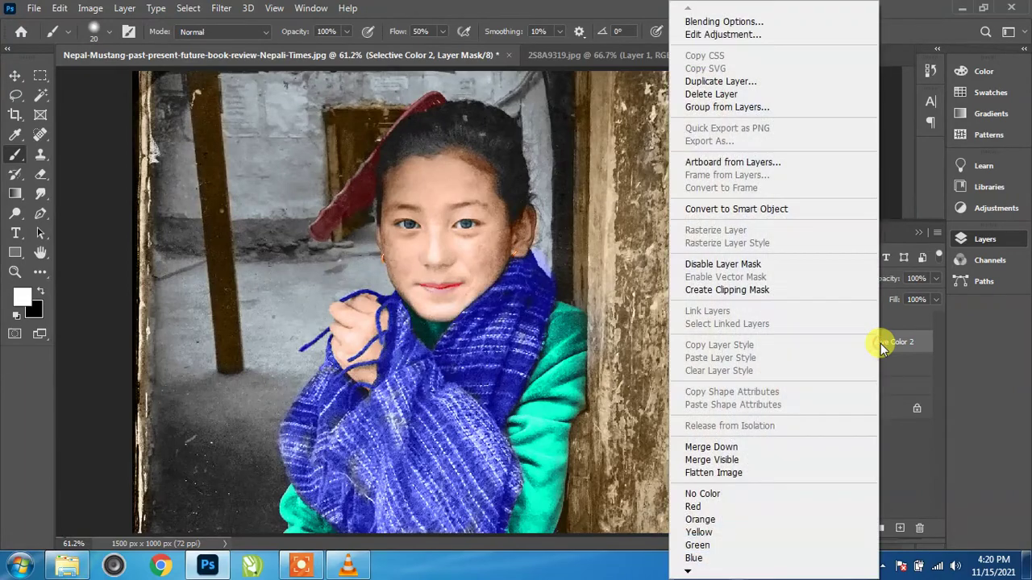
left_click(759, 447)
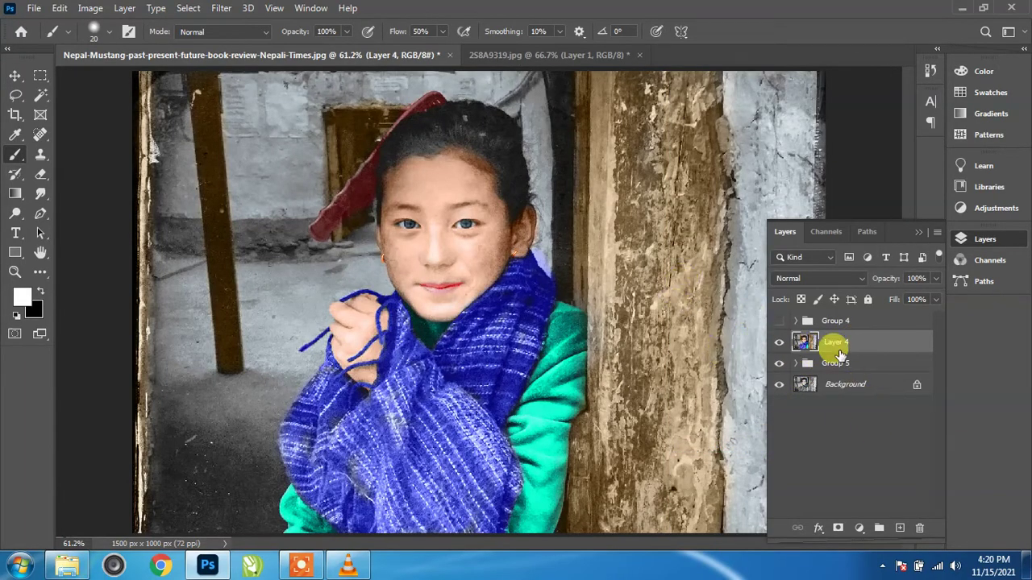
Duplicate Layer 4 twice and hide Layer 4 copy 2.
key("ctrl+1")
scroll(528, 314, "up", 2)
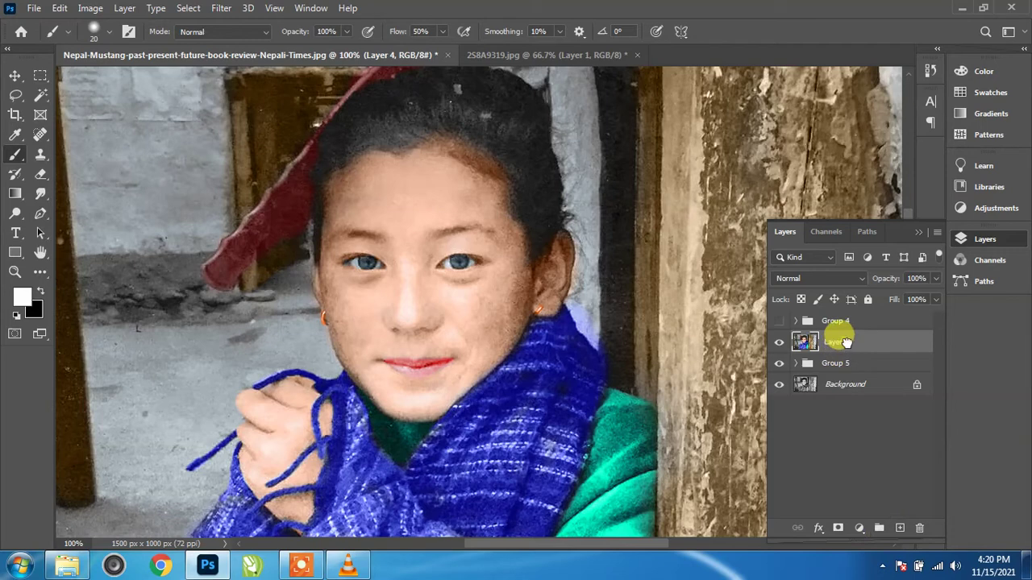
left_click_drag(845, 342, 898, 525)
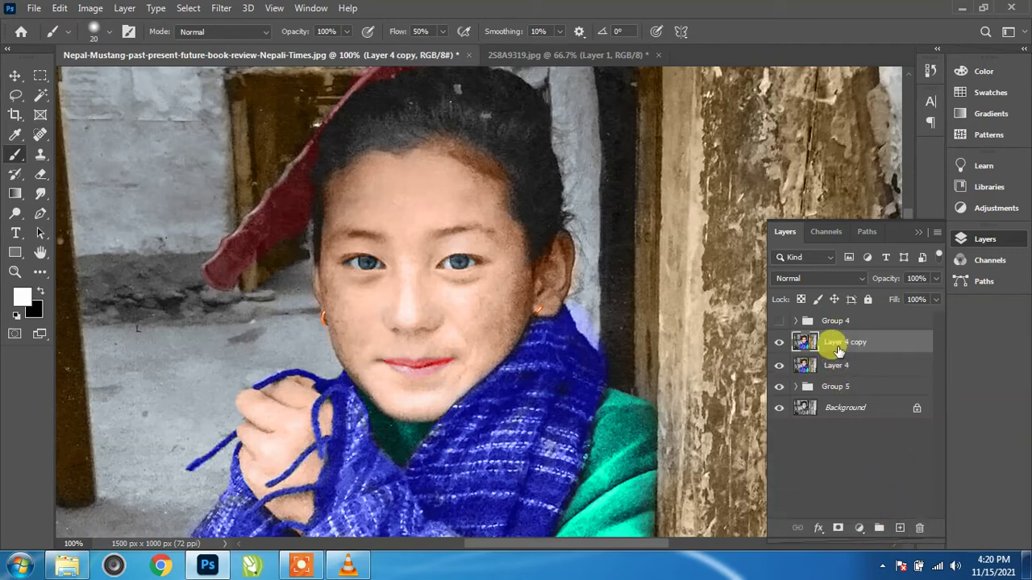
left_click_drag(837, 345, 900, 529)
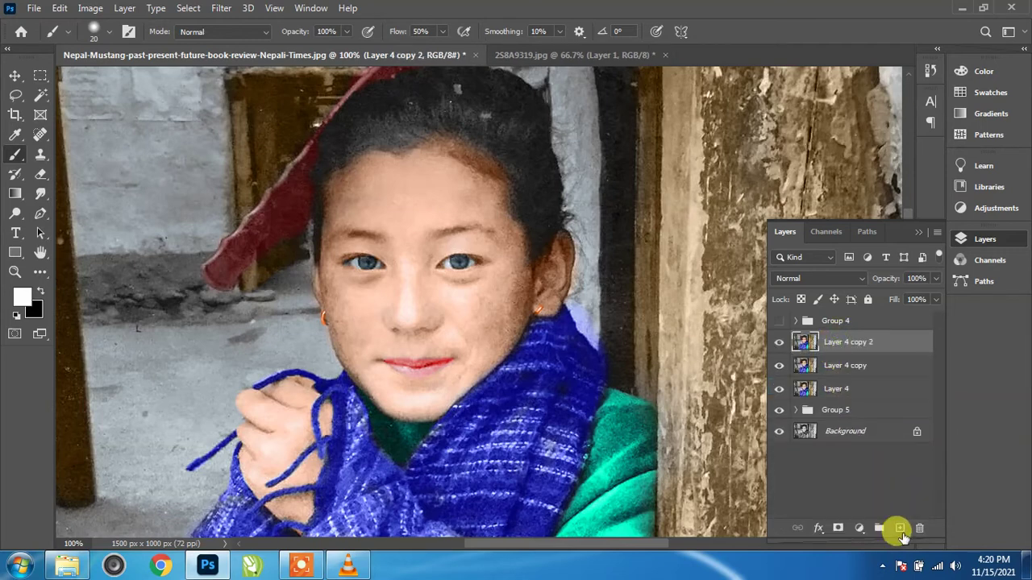
left_click(779, 344)
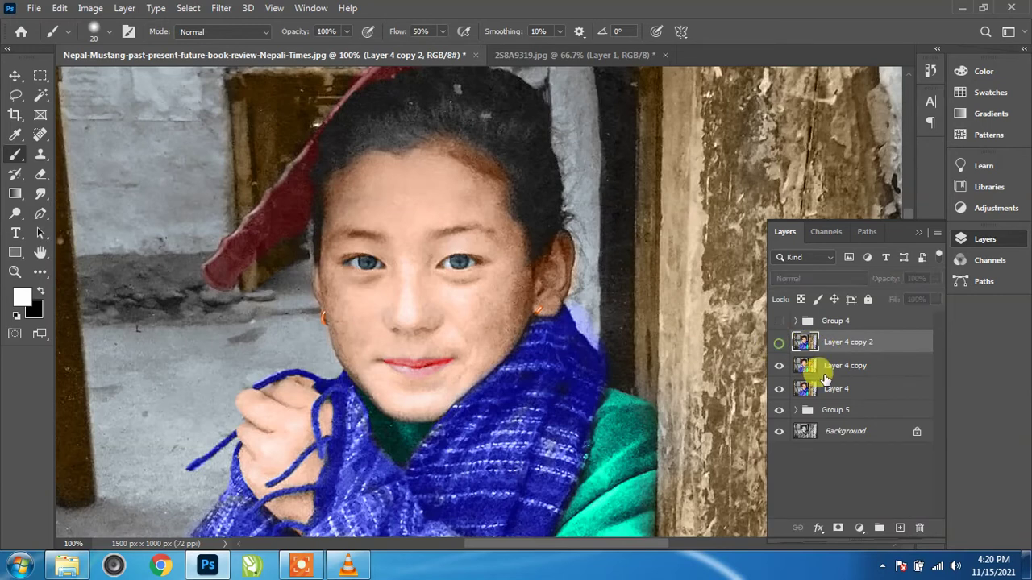
Apply a 2.3-pixel Gaussian Blur to Layer 4 copy.
left_click(813, 369)
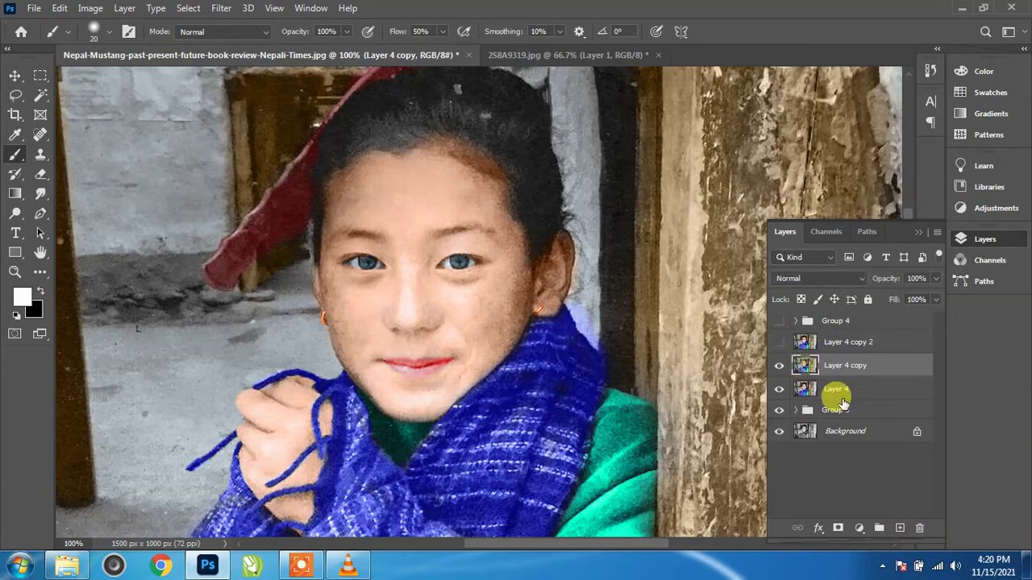
left_click(211, 8)
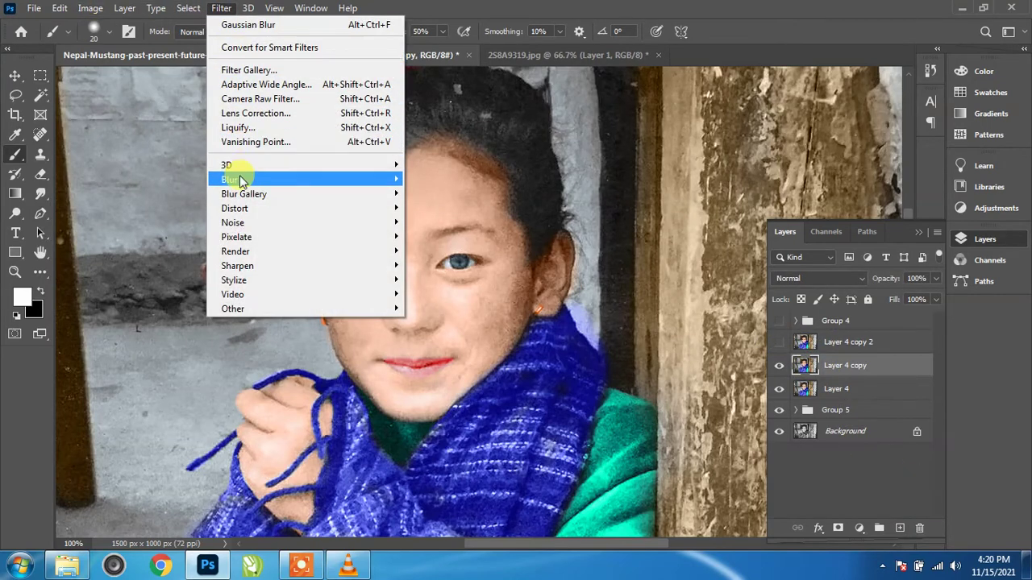
mouse_move(234, 179)
left_click(432, 235)
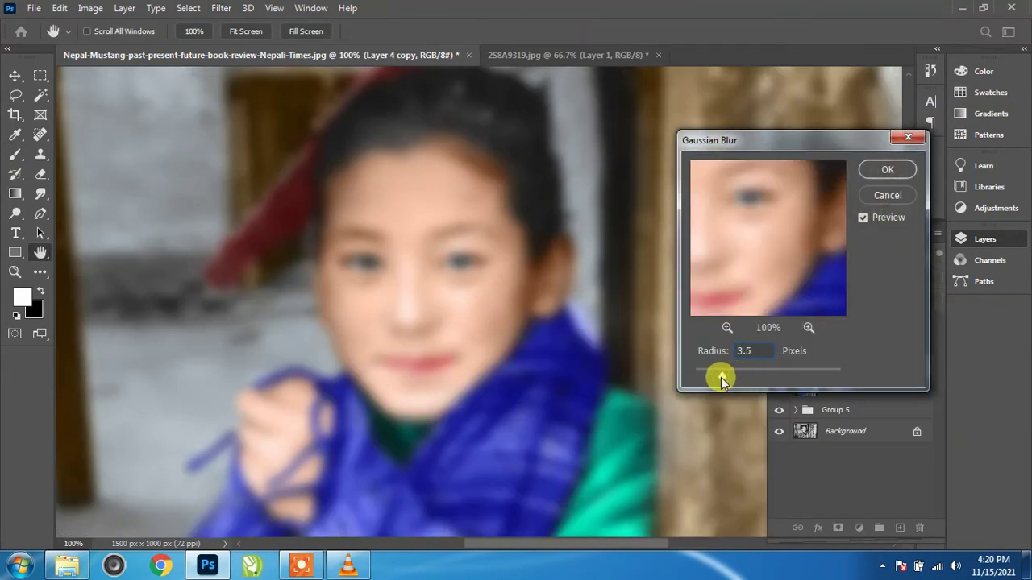
left_click_drag(721, 377, 713, 378)
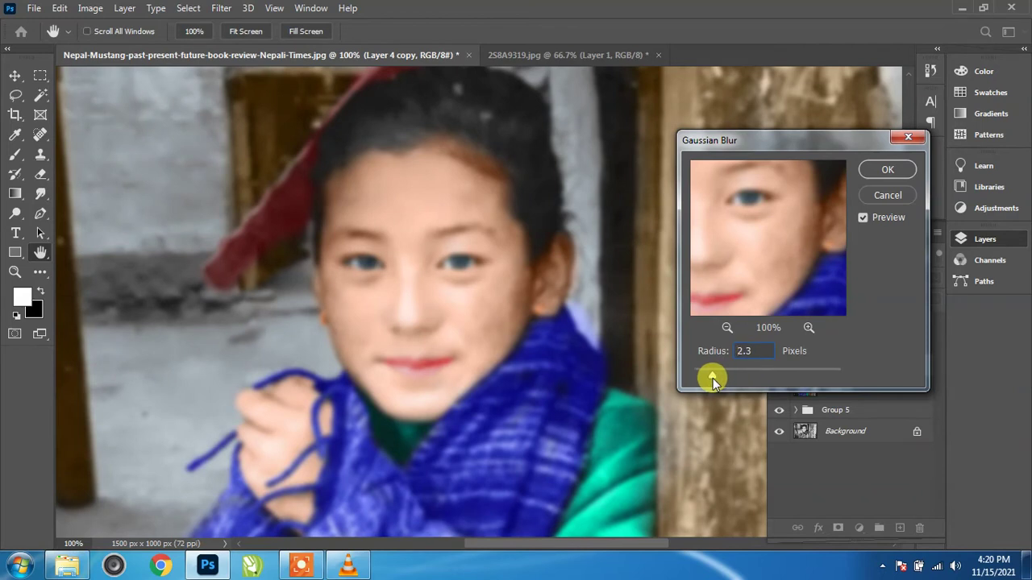
left_click(895, 168)
left_click(806, 345)
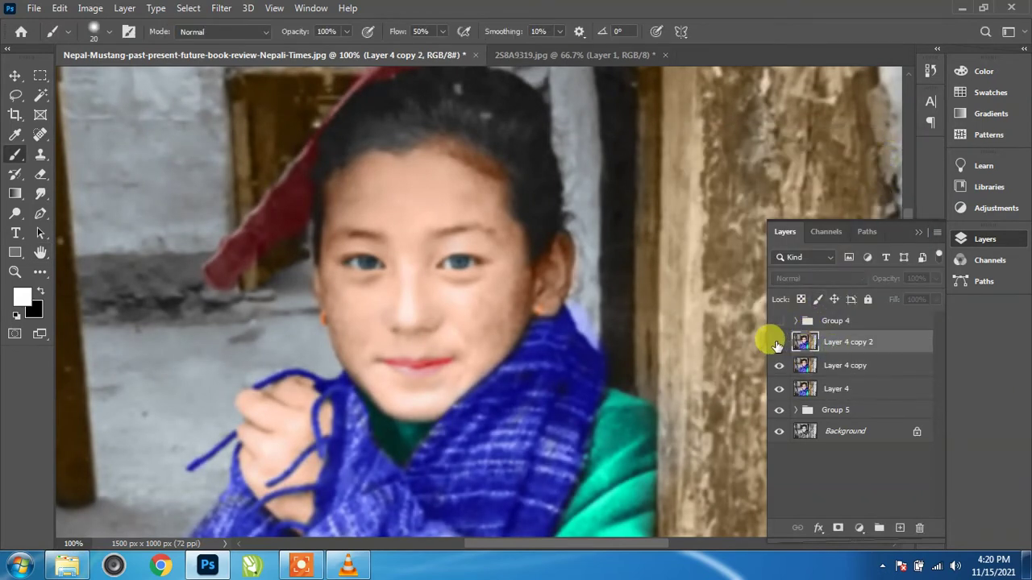
Apply Image onto Layer 4 copy 2, subtracting Layer 4 copy (Scale 2, Offset 128), blended as Linear Light.
left_click(779, 342)
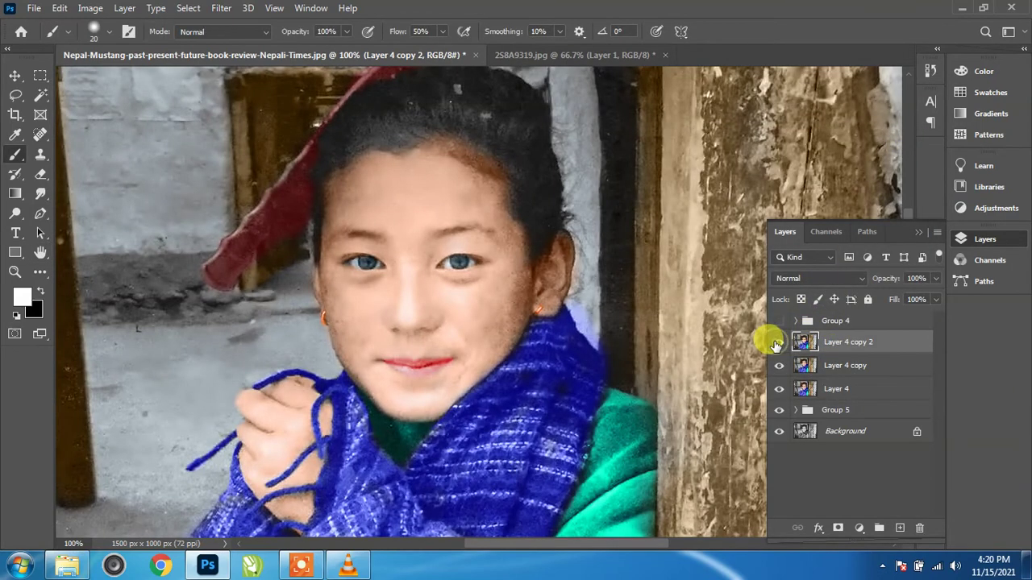
left_click(89, 8)
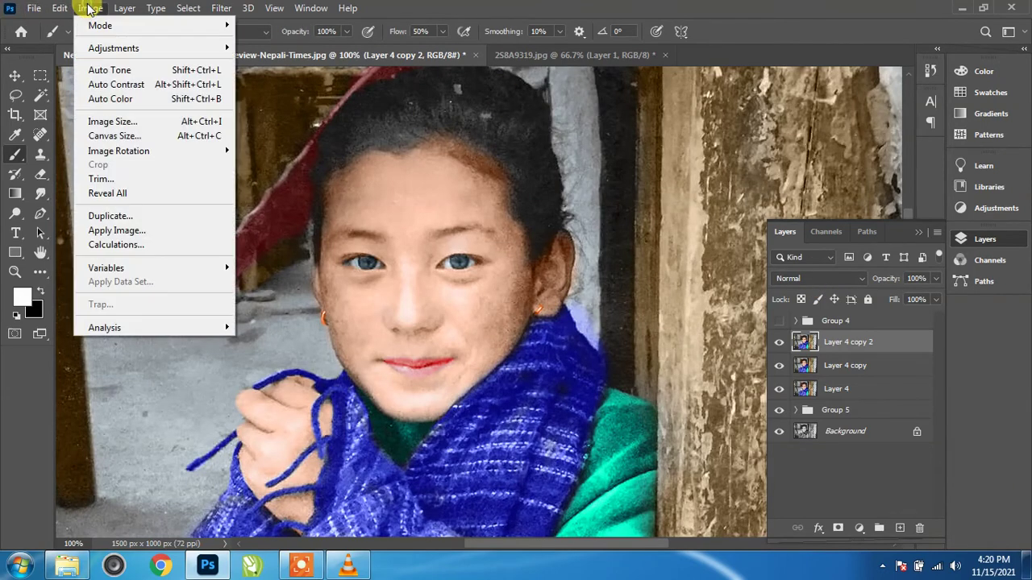
left_click(113, 232)
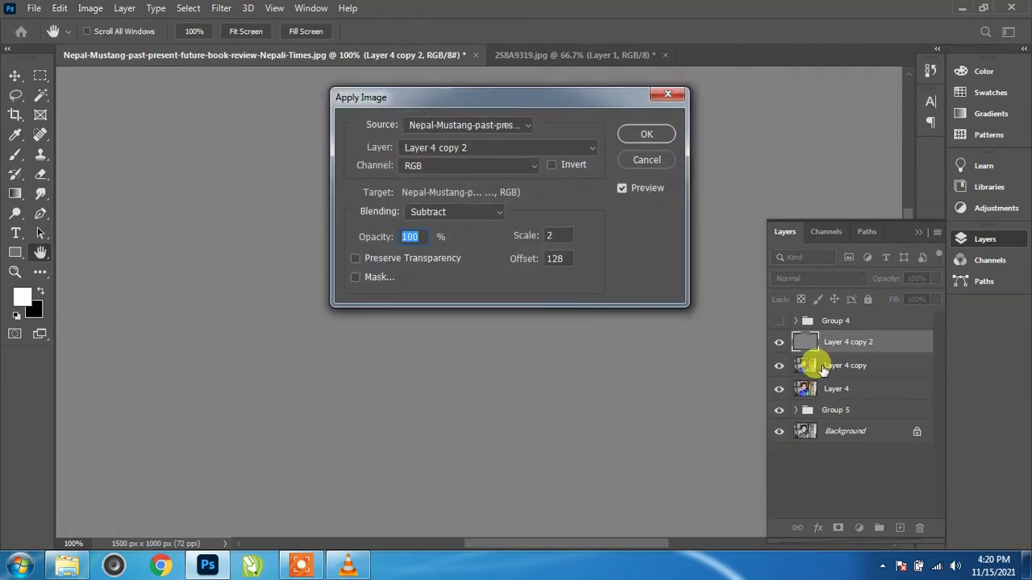
left_click(479, 149)
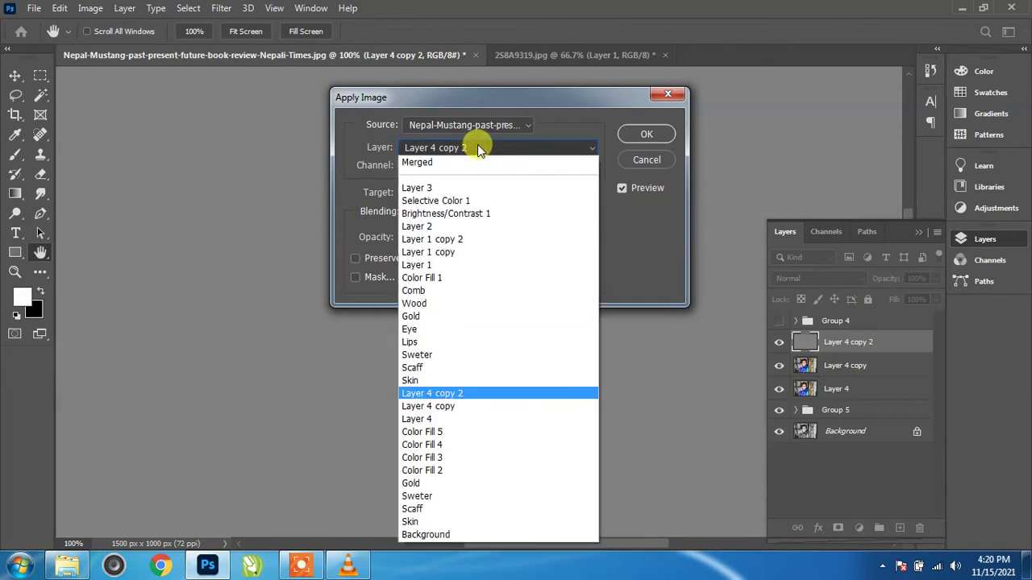
left_click(449, 406)
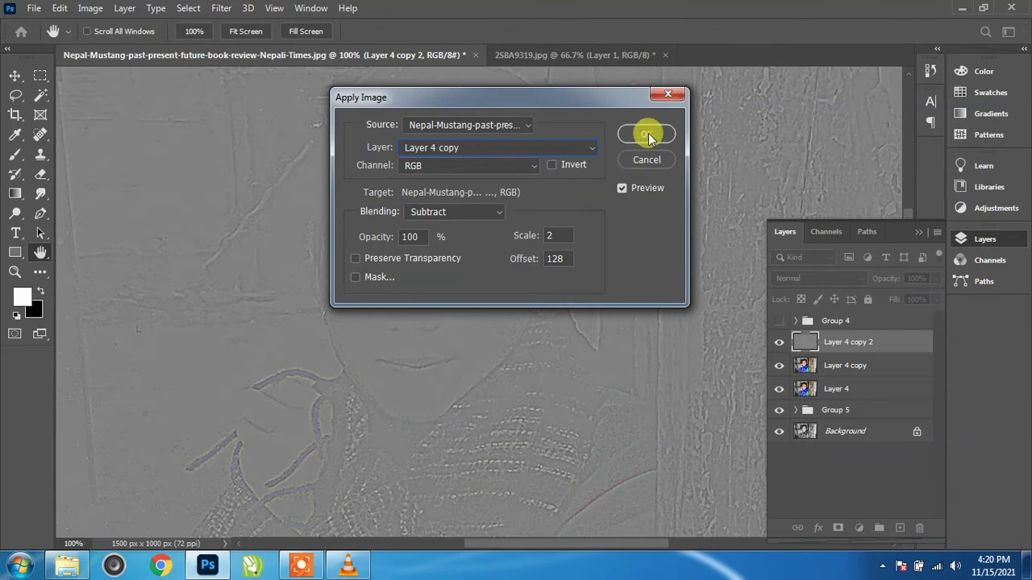
left_click(649, 138)
left_click(834, 280)
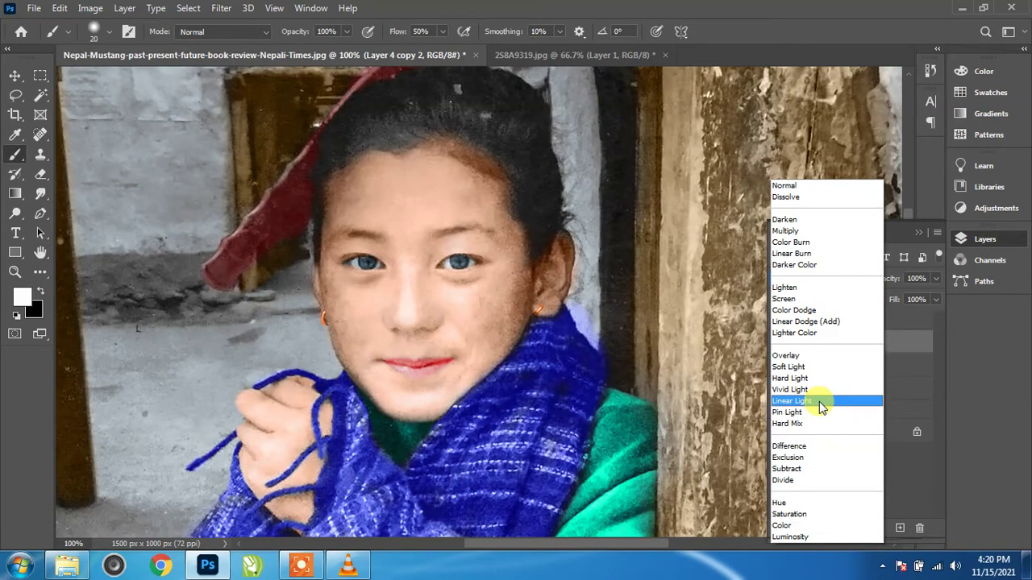
left_click(819, 402)
left_click(840, 369)
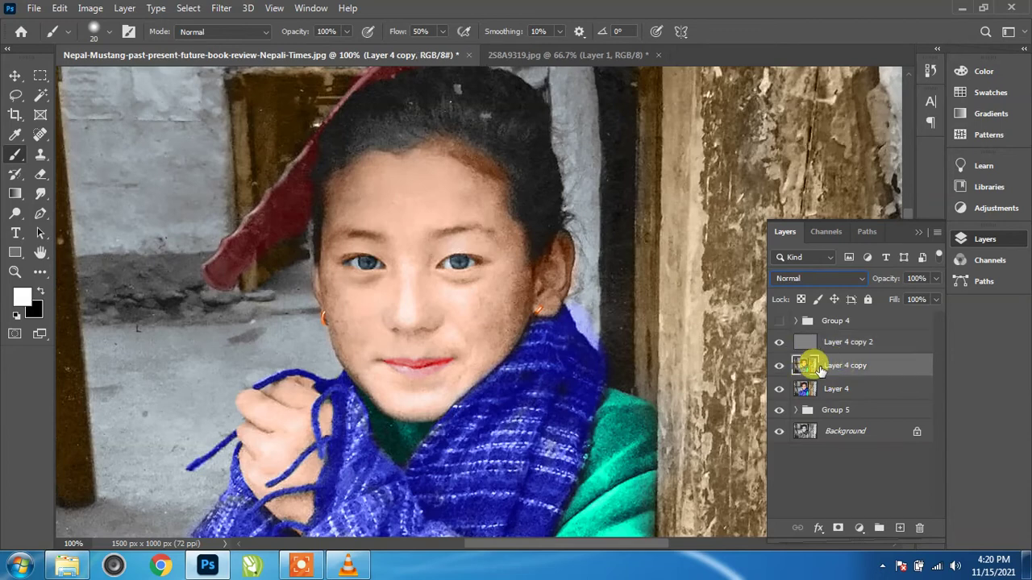
Lasso the right cheek at 300% and smooth it with a slightly stronger Gaussian Blur.
left_click(16, 96)
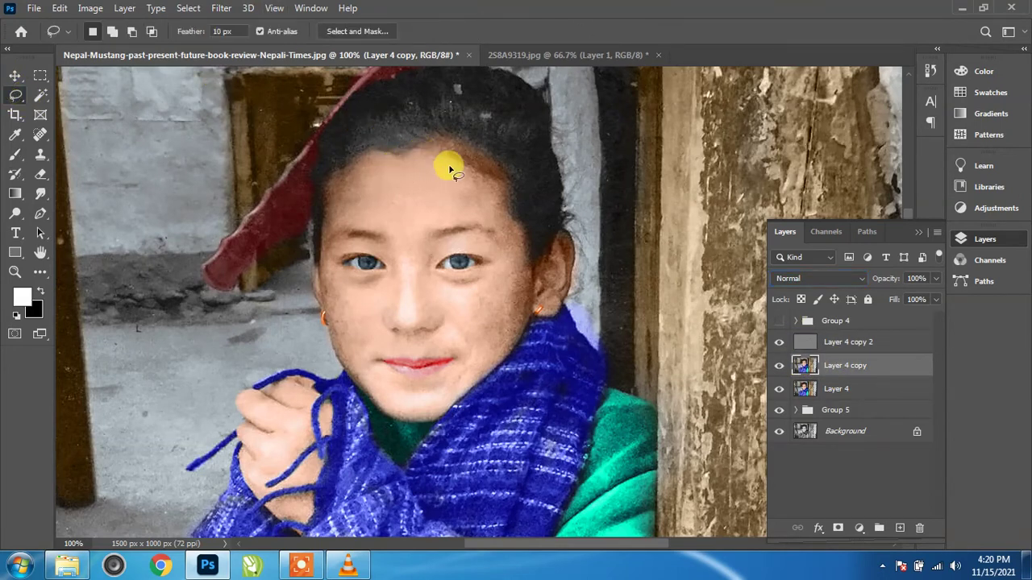
key("ctrl+plus")
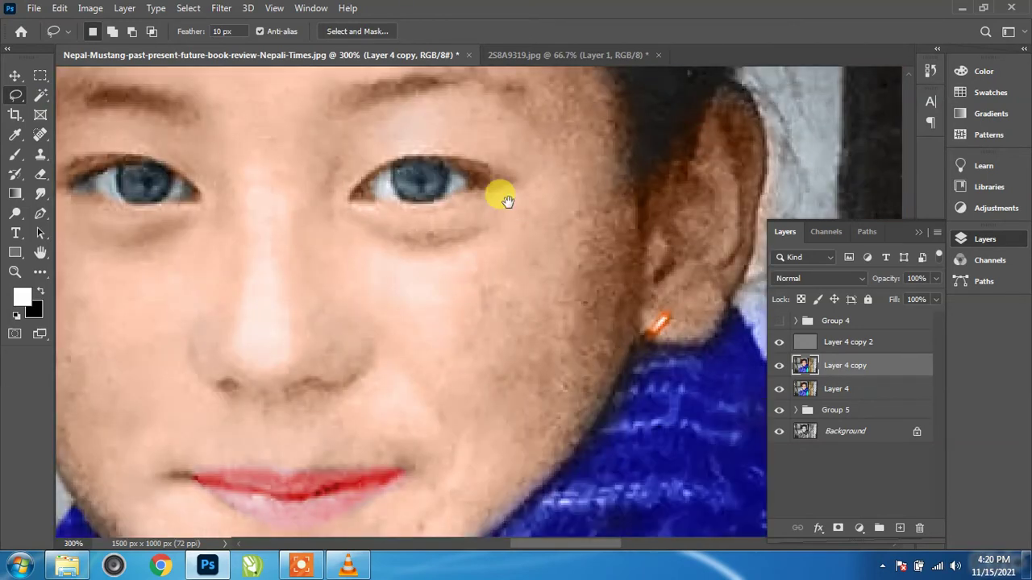
key("ctrl+plus")
mouse_move(325, 355)
left_mouse_down()
mouse_move(396, 433)
mouse_move(444, 426)
mouse_move(489, 384)
mouse_move(520, 334)
mouse_move(527, 173)
mouse_move(479, 134)
mouse_move(439, 173)
left_mouse_up()
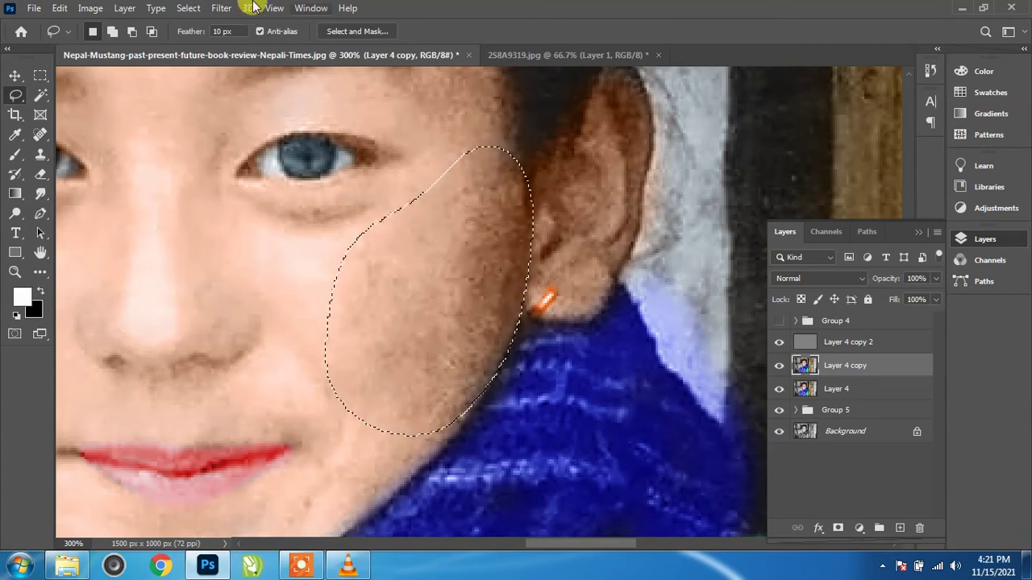
left_click(226, 8)
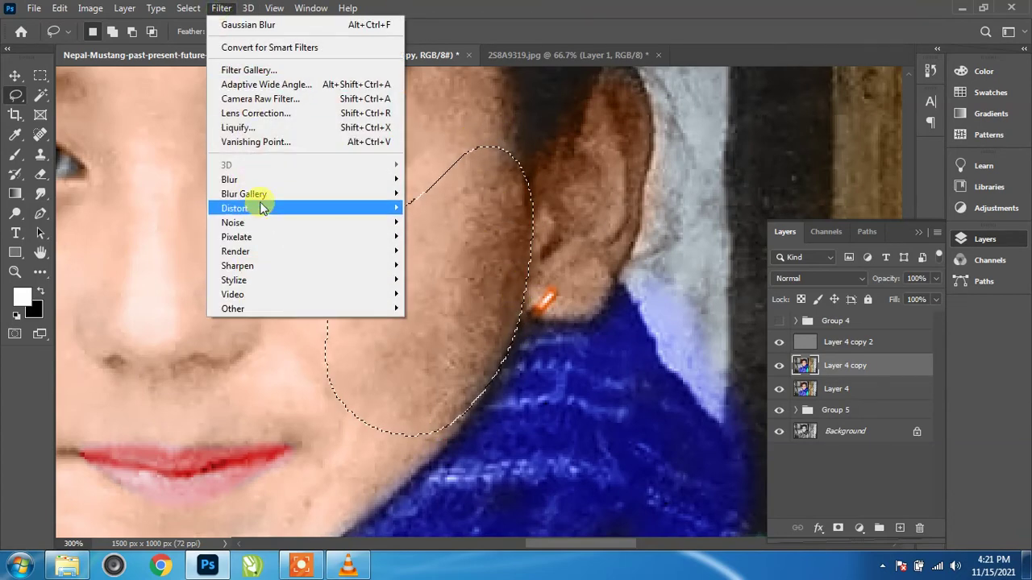
left_click(442, 236)
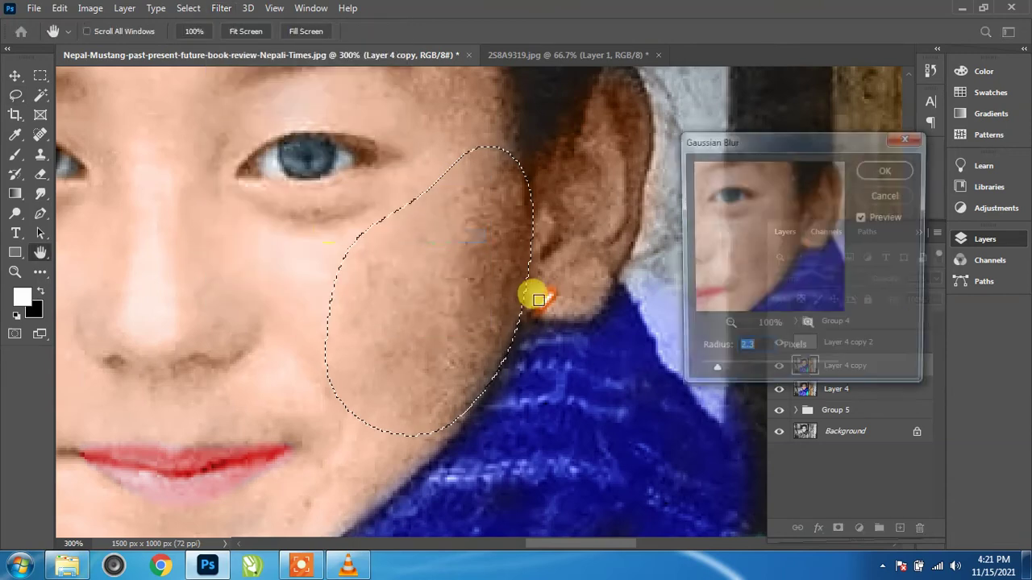
mouse_move(725, 375)
left_mouse_down()
mouse_move(766, 376)
mouse_move(756, 376)
left_mouse_up()
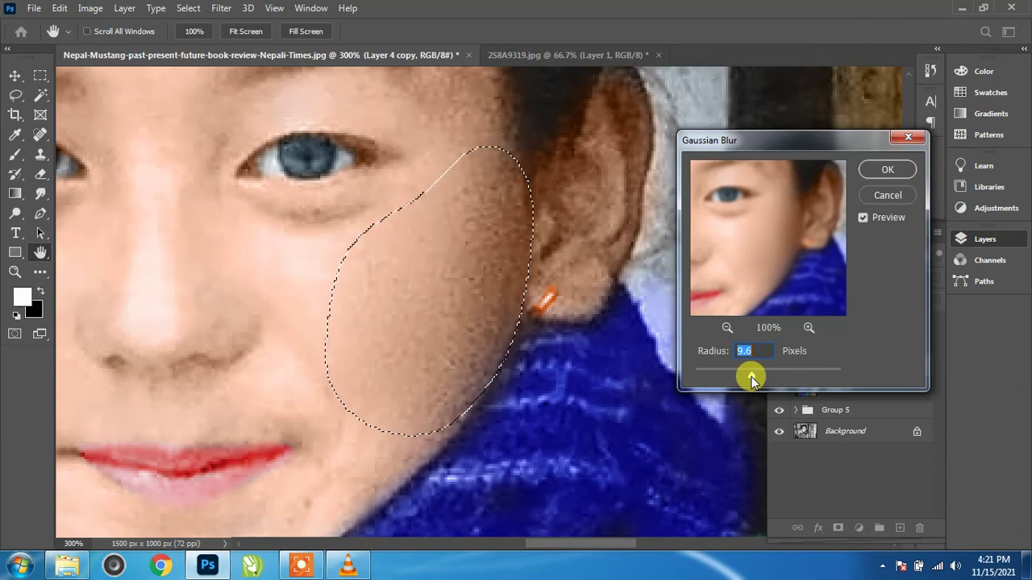
left_click(887, 170)
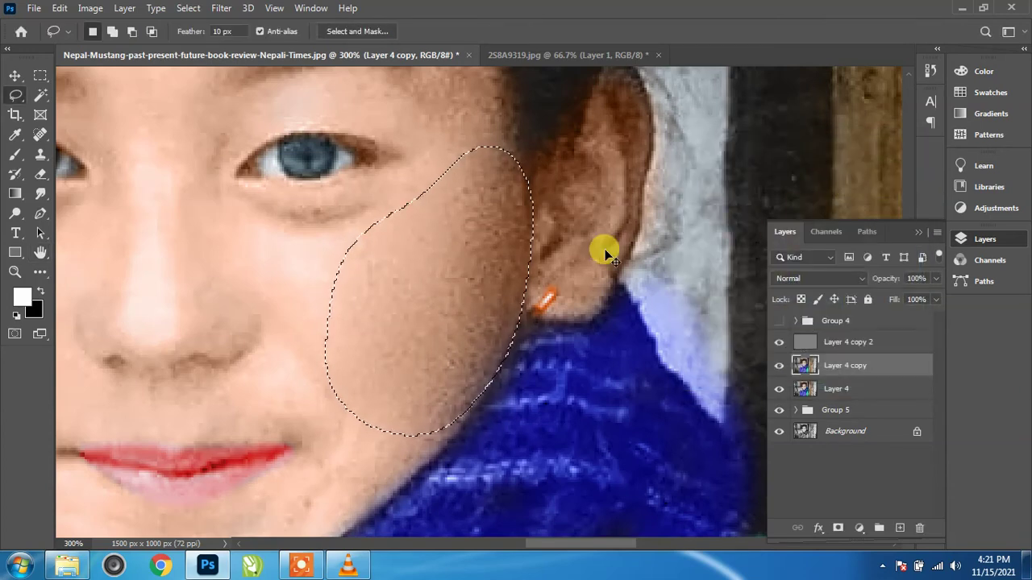
Lasso and blur two forehead patches, above the eyebrow and near the hairline.
scroll(507, 410, "up", 3)
scroll(548, 483, "up", 2)
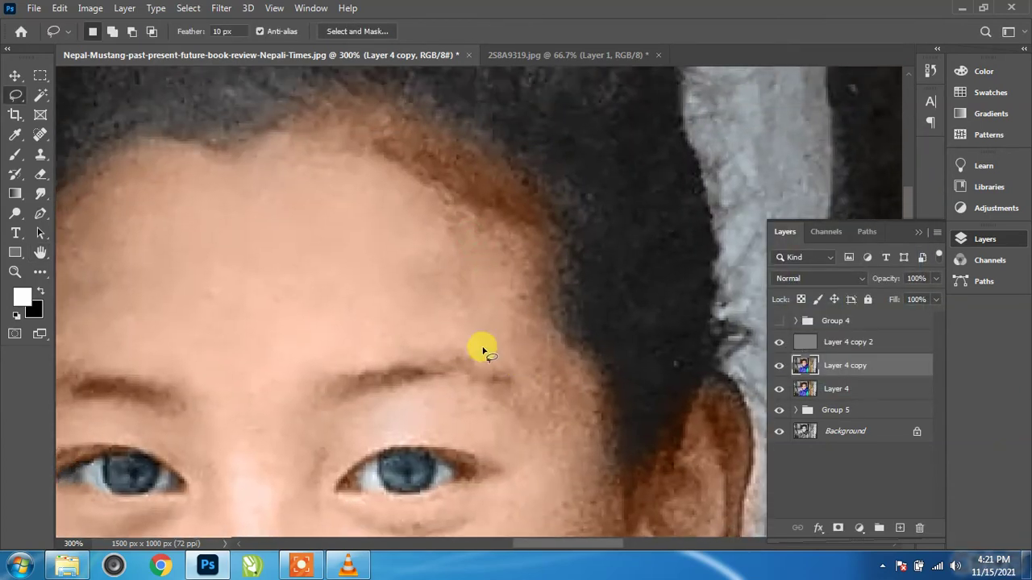
mouse_move(484, 350)
left_mouse_down()
mouse_move(559, 276)
mouse_move(337, 211)
mouse_move(369, 261)
left_mouse_up()
left_click(221, 9)
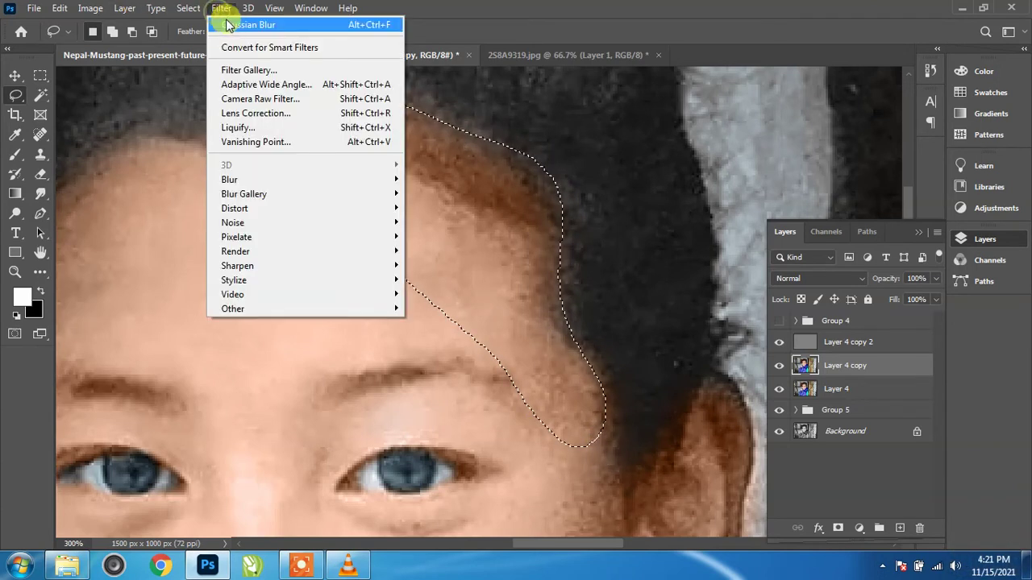
left_click(226, 24)
key("ctrl+d")
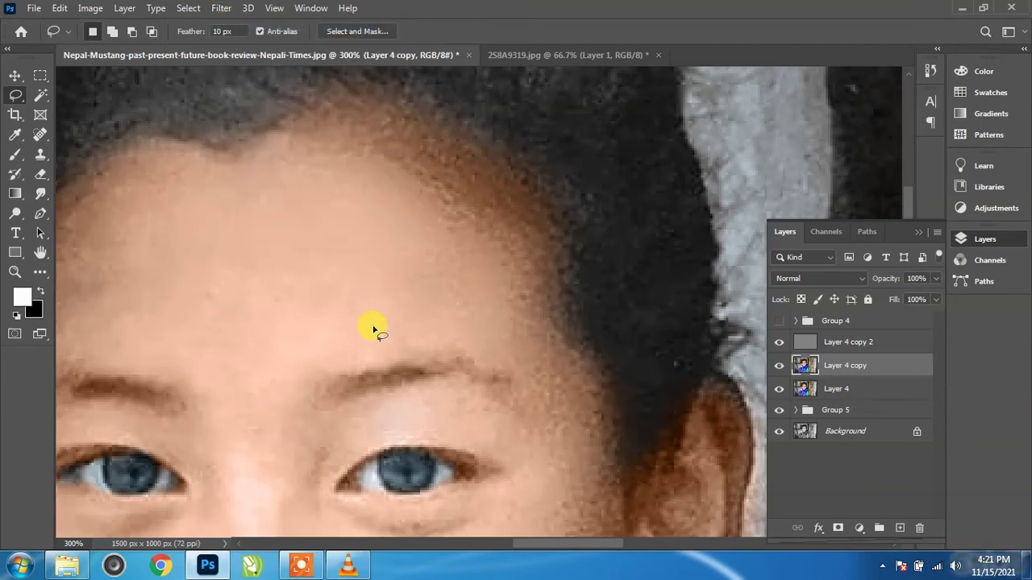
left_click_drag(373, 329, 645, 293)
mouse_move(440, 137)
left_mouse_down()
mouse_move(468, 164)
mouse_move(443, 272)
mouse_move(395, 341)
mouse_move(407, 424)
mouse_move(357, 410)
mouse_move(364, 214)
mouse_move(412, 129)
left_mouse_up()
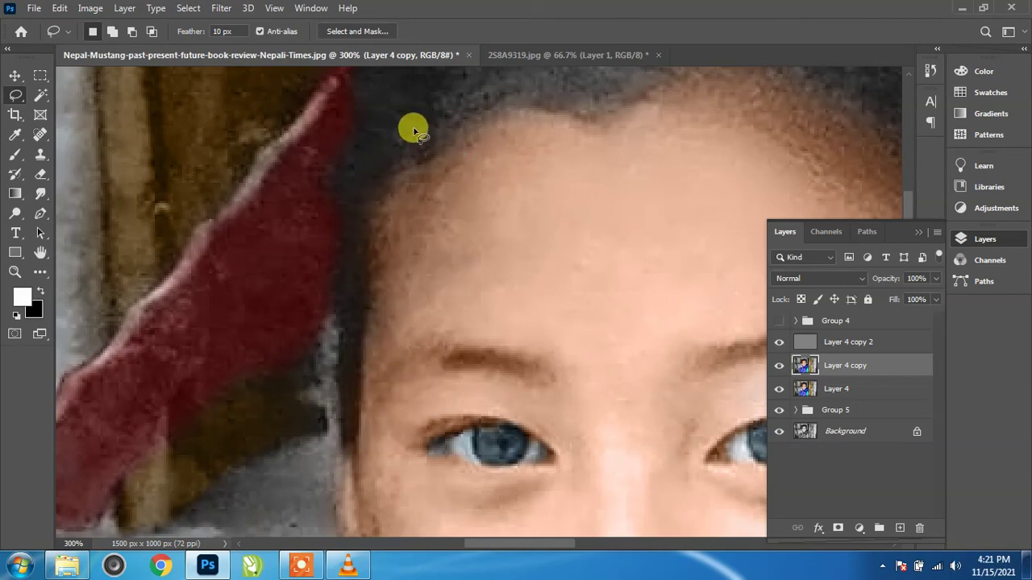
left_click(221, 9)
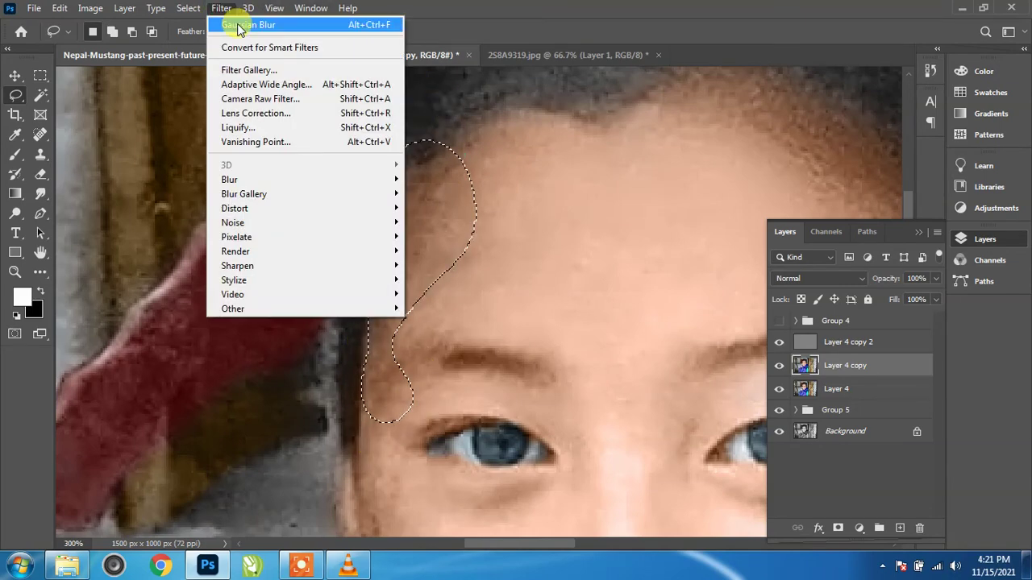
left_click(239, 26)
Lasso and blur the cheek beside the ear and jaw, deselect, and fit the whole photo in view.
left_click_drag(484, 420, 494, 12)
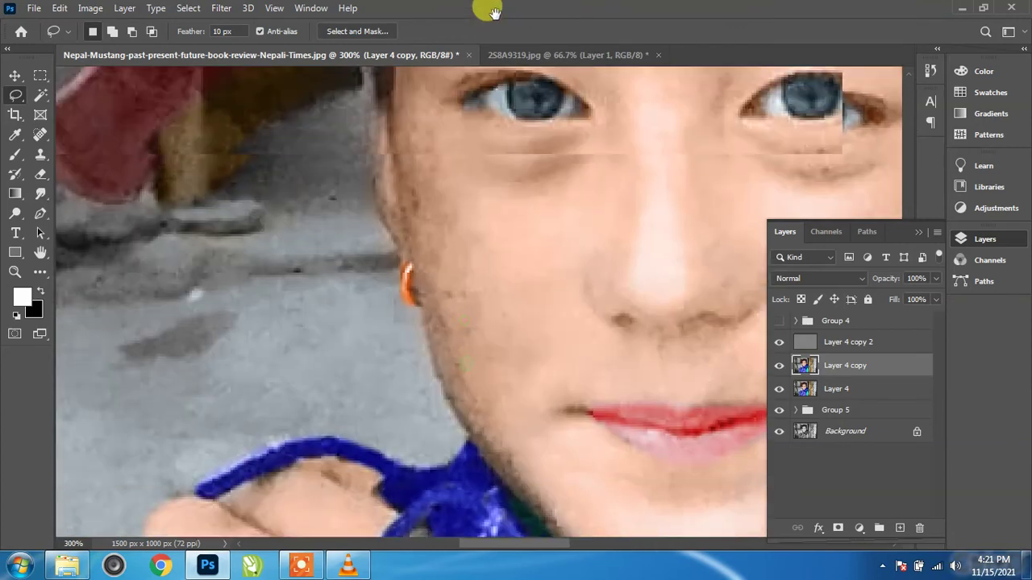
left_click_drag(443, 281, 348, 218)
mouse_move(296, 98)
left_mouse_down()
mouse_move(339, 178)
mouse_move(368, 296)
mouse_move(448, 432)
left_mouse_up()
mouse_move(472, 500)
left_mouse_down()
mouse_move(417, 475)
mouse_move(341, 396)
mouse_move(285, 279)
mouse_move(255, 137)
mouse_move(266, 125)
left_mouse_up()
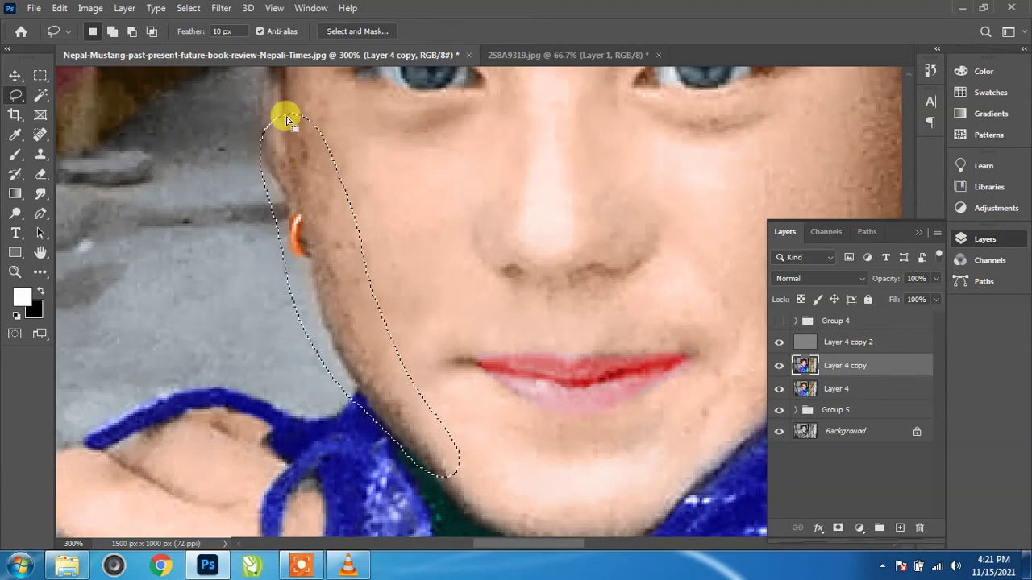
left_click(221, 8)
left_click(236, 24)
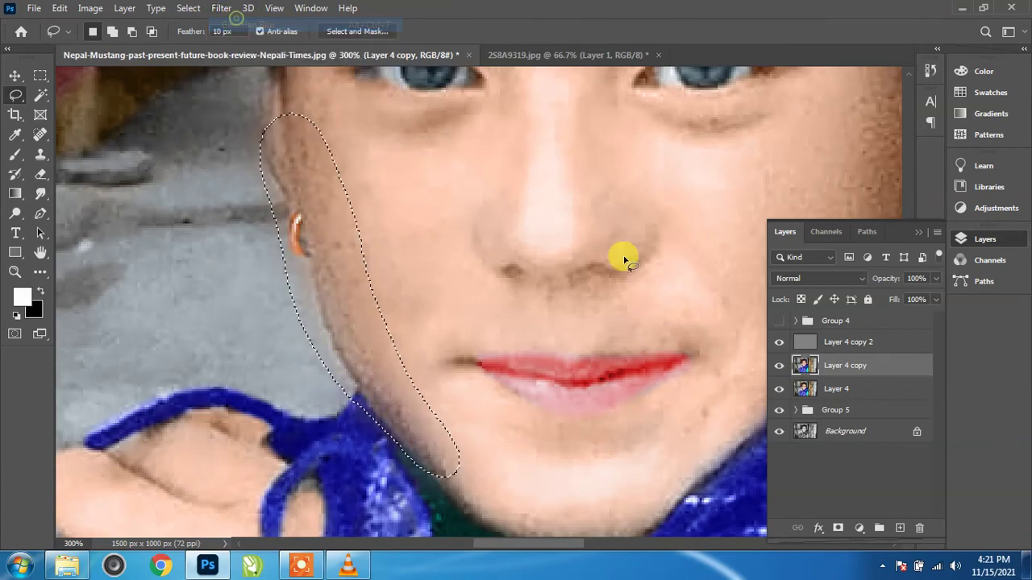
key("ctrl+d")
left_click_drag(492, 390, 366, 165)
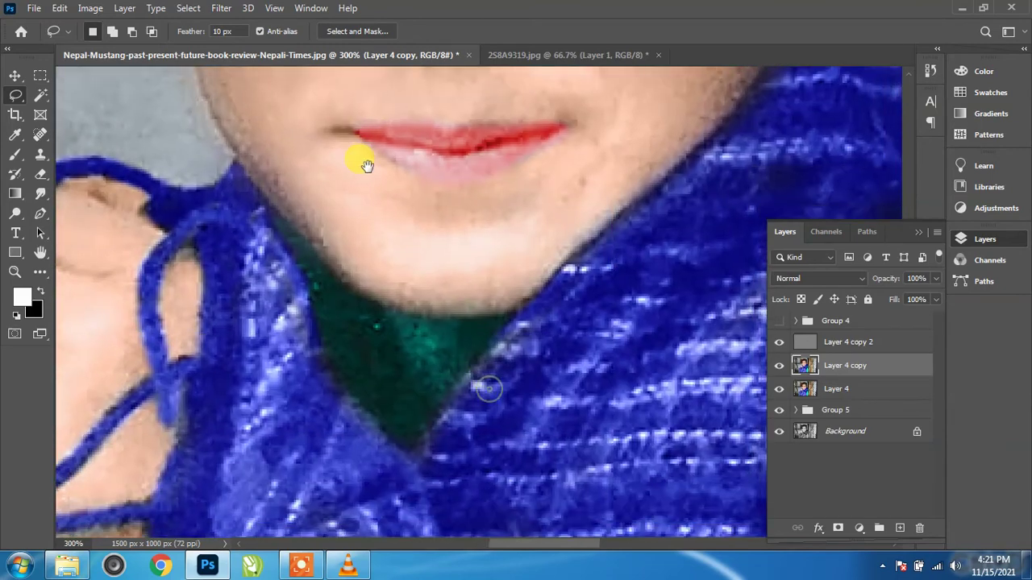
key("ctrl+0")
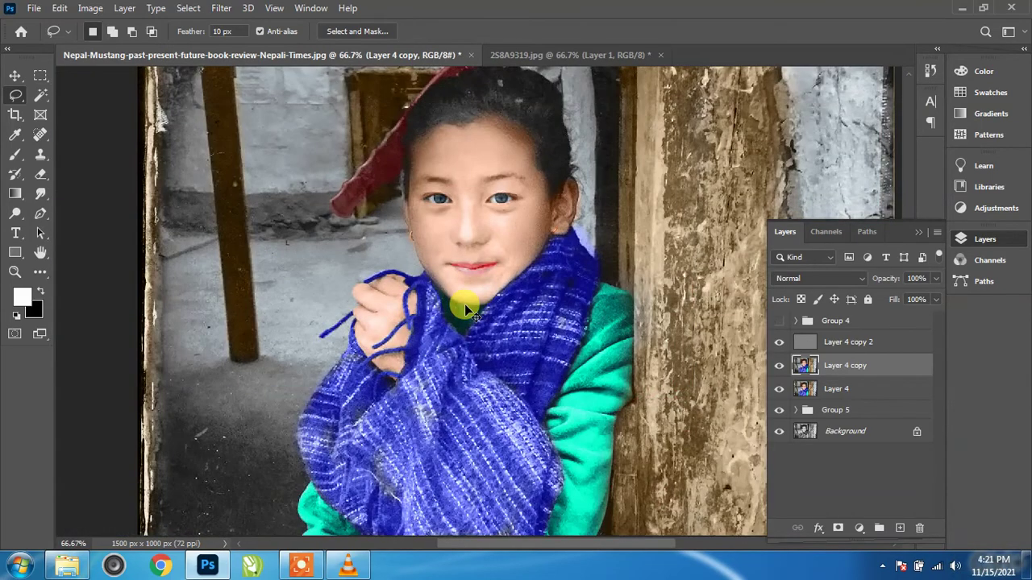
key("ctrl+plus")
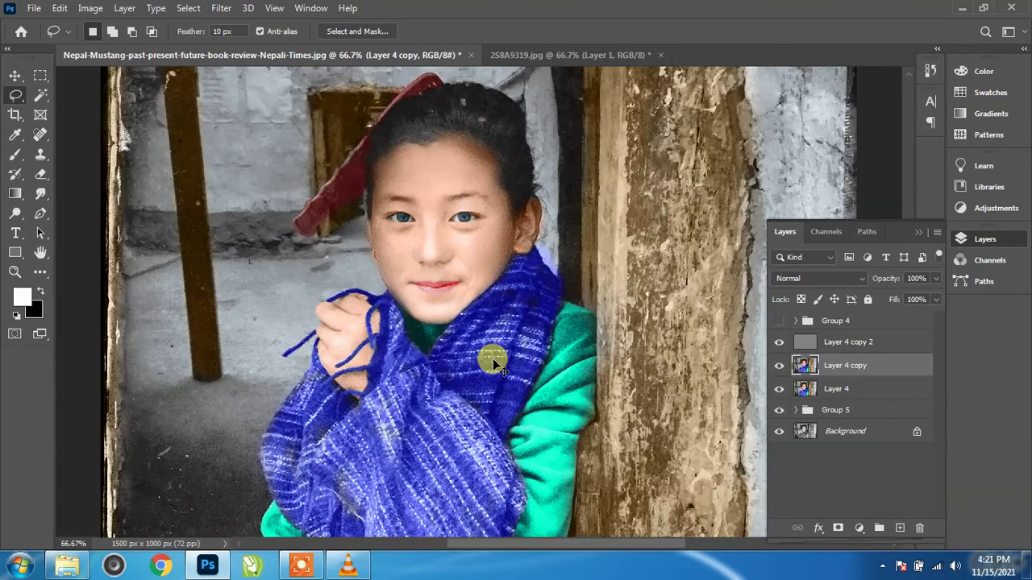
Stamp visible into new Layer 5, group the three Layer 4 layers as Group 6, and reselect Layer 5.
left_click(849, 355)
key("ctrl+shift+alt+e")
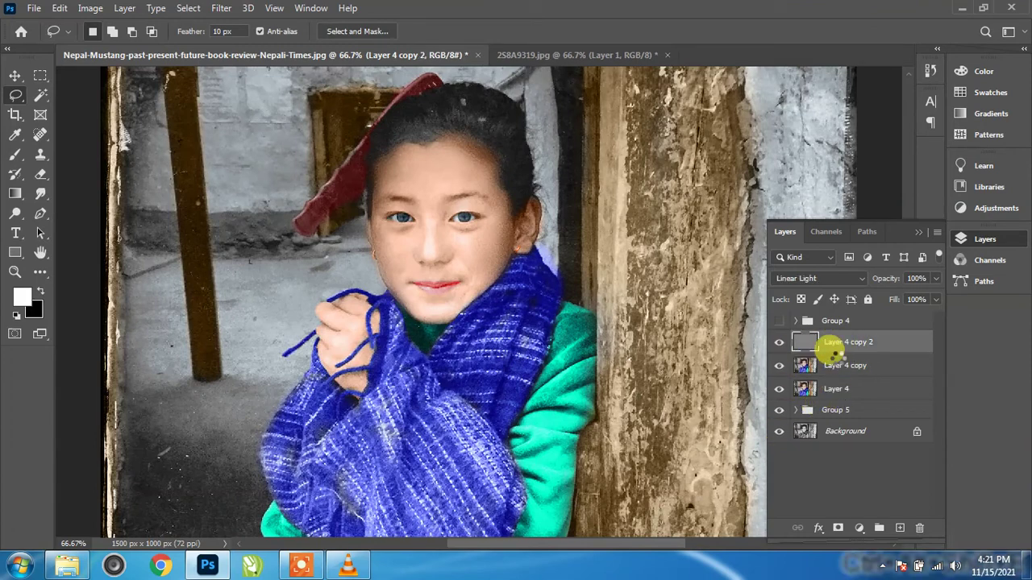
left_click(835, 364)
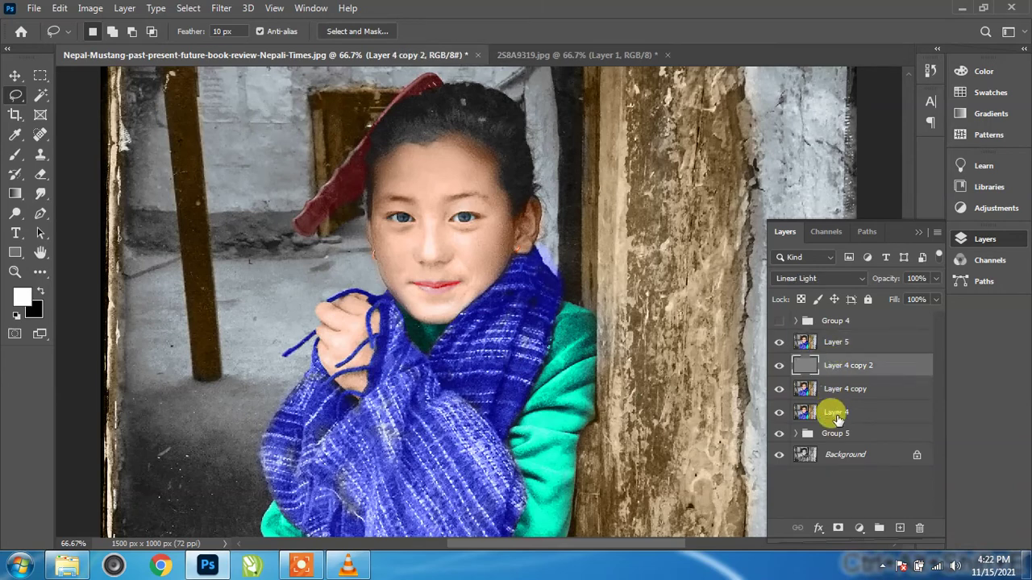
left_click(836, 416, "shift")
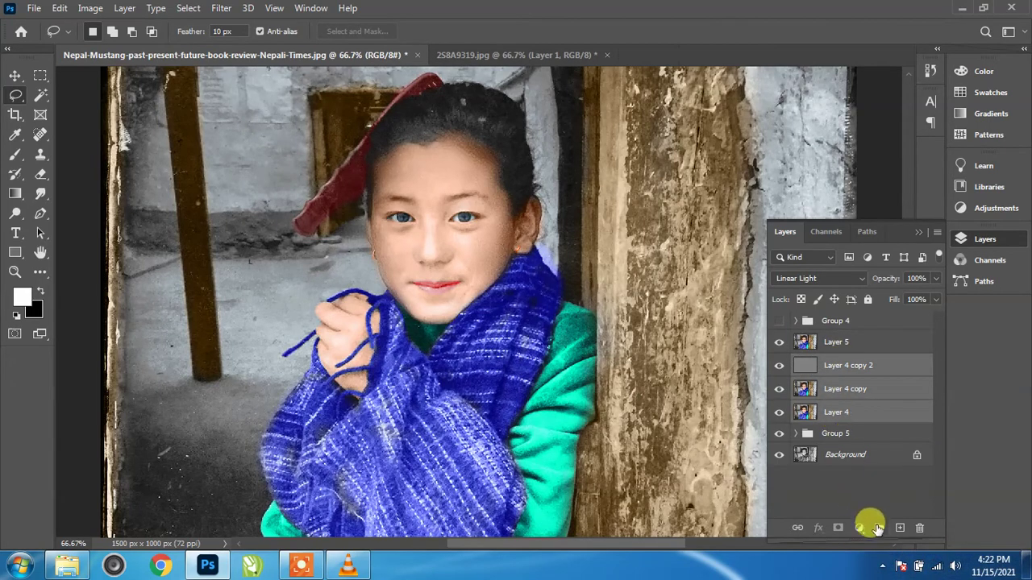
left_click(878, 528)
left_click(805, 346)
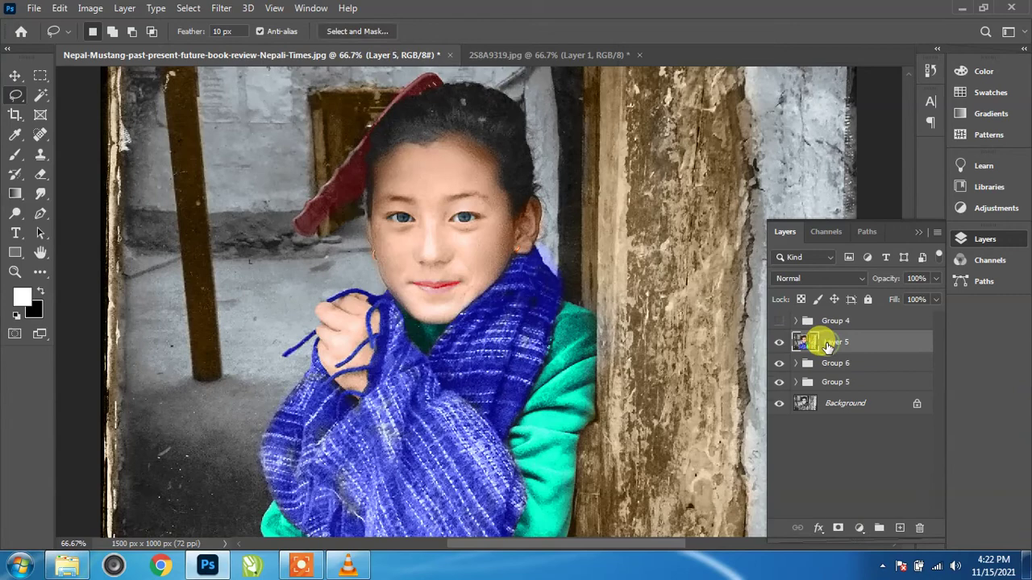
left_click(228, 11)
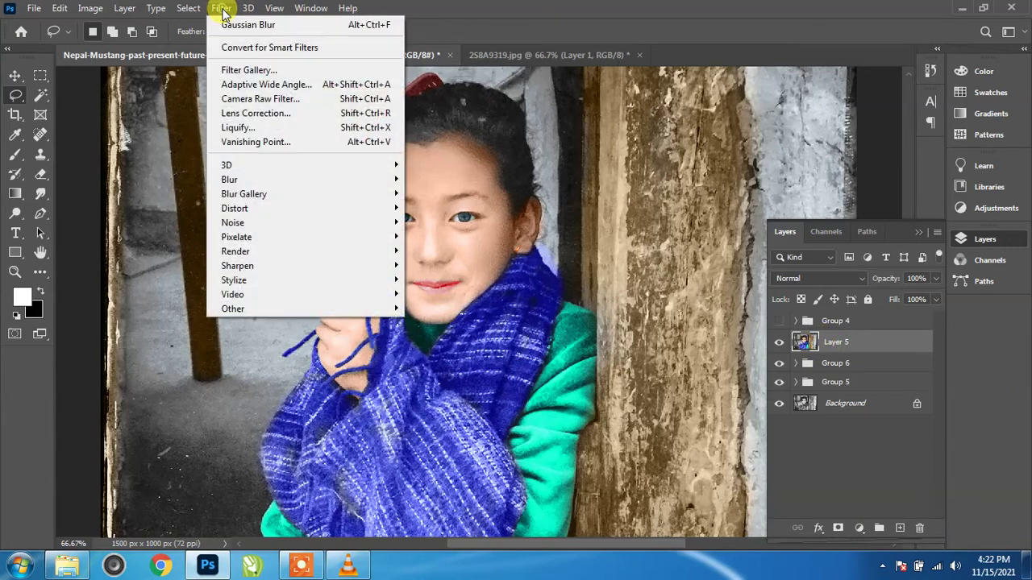
Open the Camera Raw Filter on Layer 5; set temperature about -9, slight magenta tint, lower highlights.
left_click(242, 100)
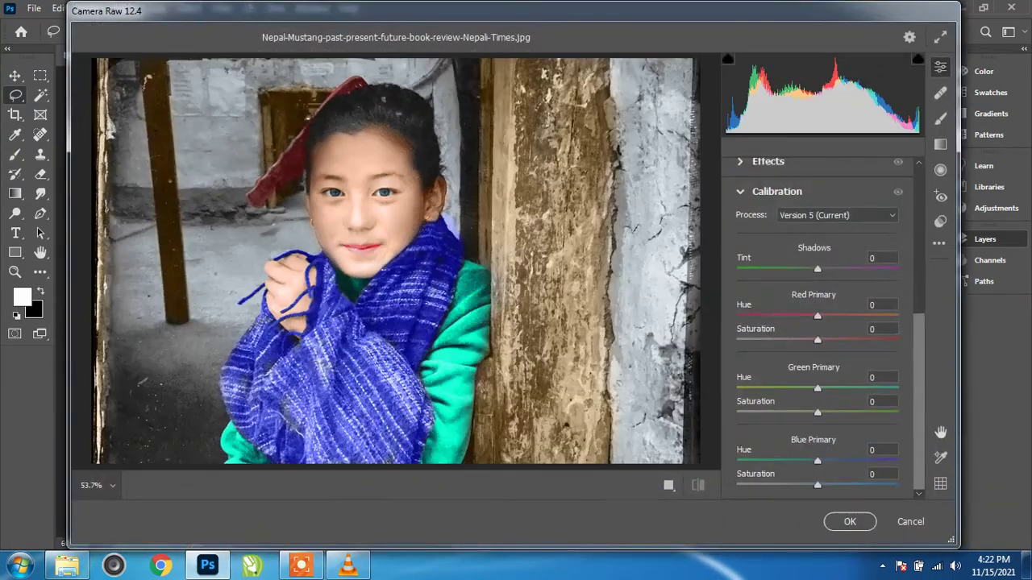
left_click_drag(919, 375, 919, 149)
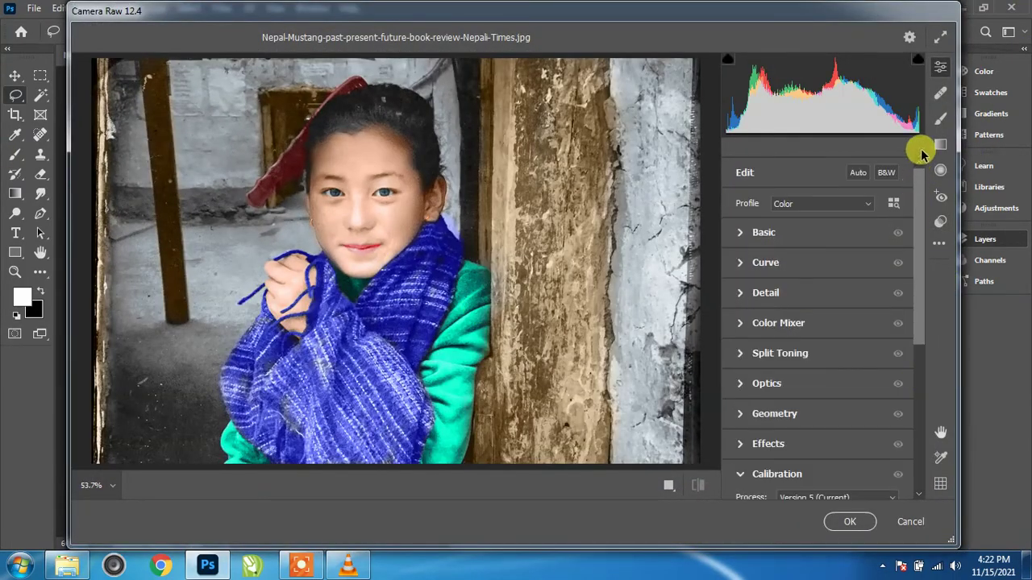
left_click(742, 235)
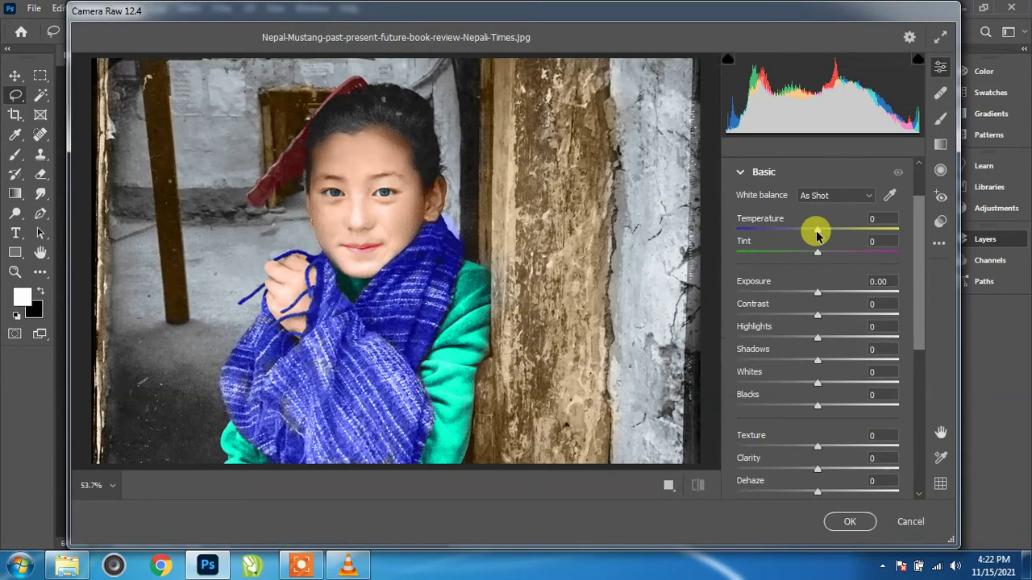
left_click_drag(813, 231, 805, 232)
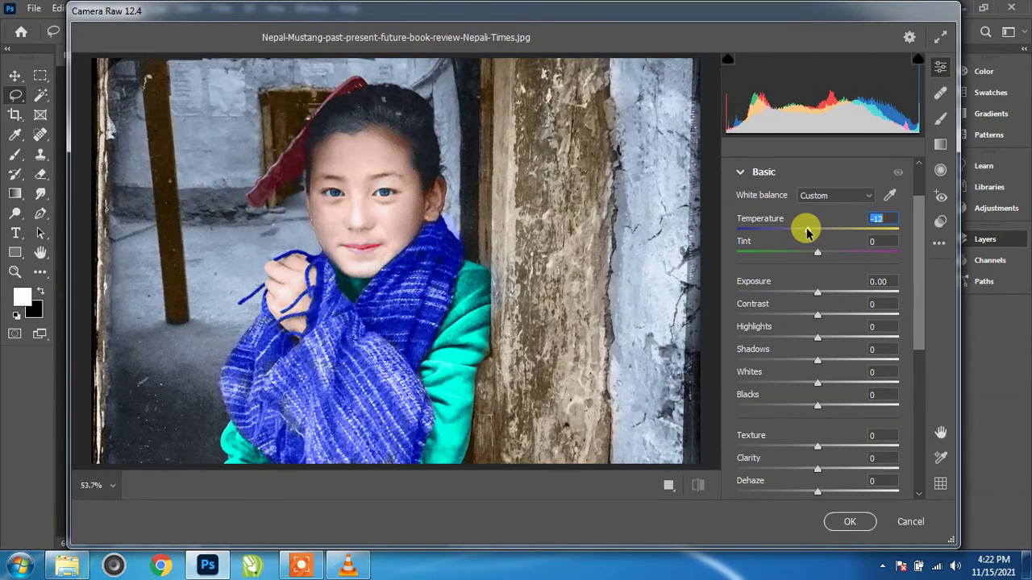
left_click_drag(807, 232, 811, 232)
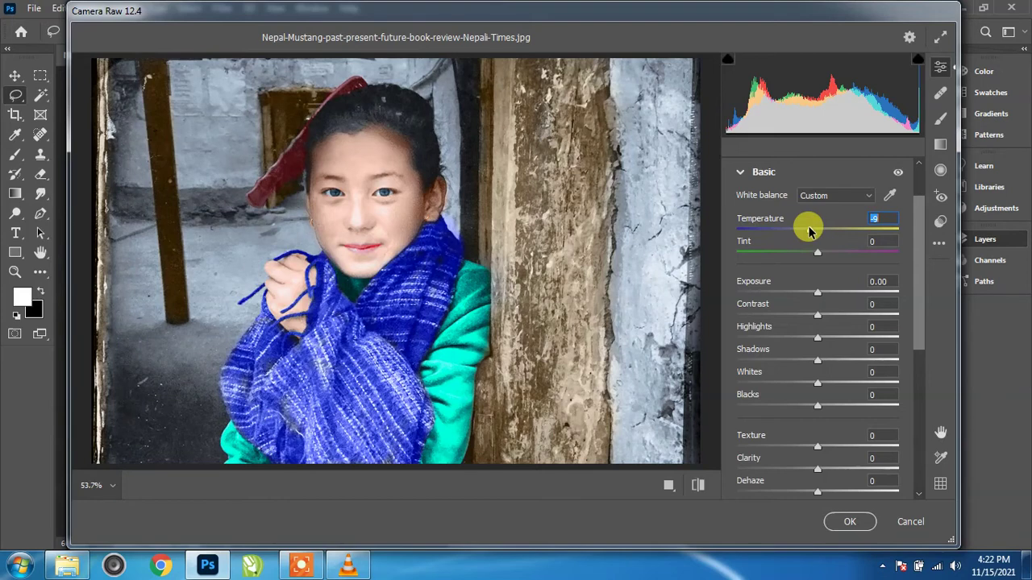
left_click_drag(815, 250, 817, 255)
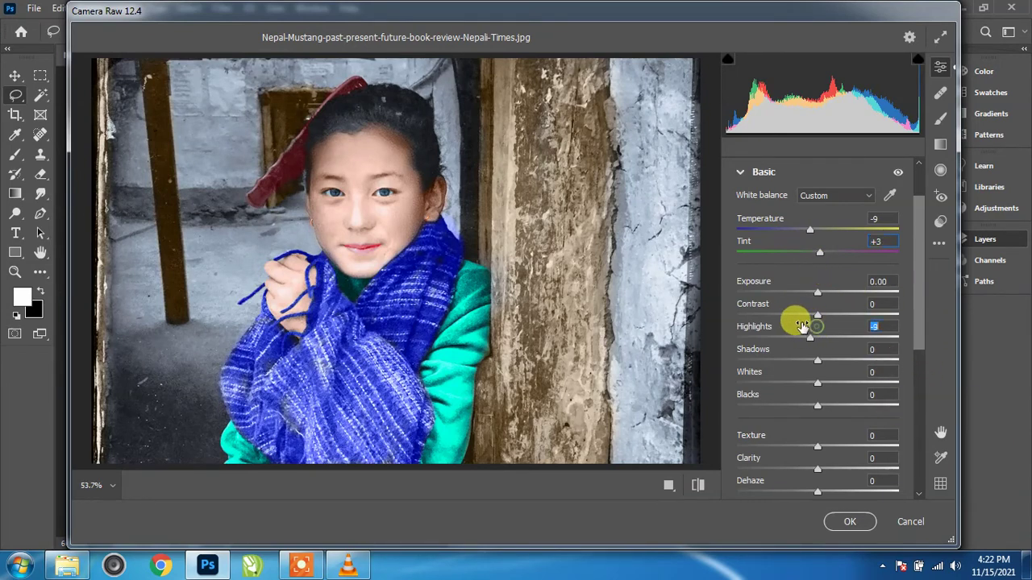
mouse_move(817, 329)
left_mouse_down()
mouse_move(776, 322)
mouse_move(807, 325)
mouse_move(791, 326)
mouse_move(831, 303)
left_mouse_up()
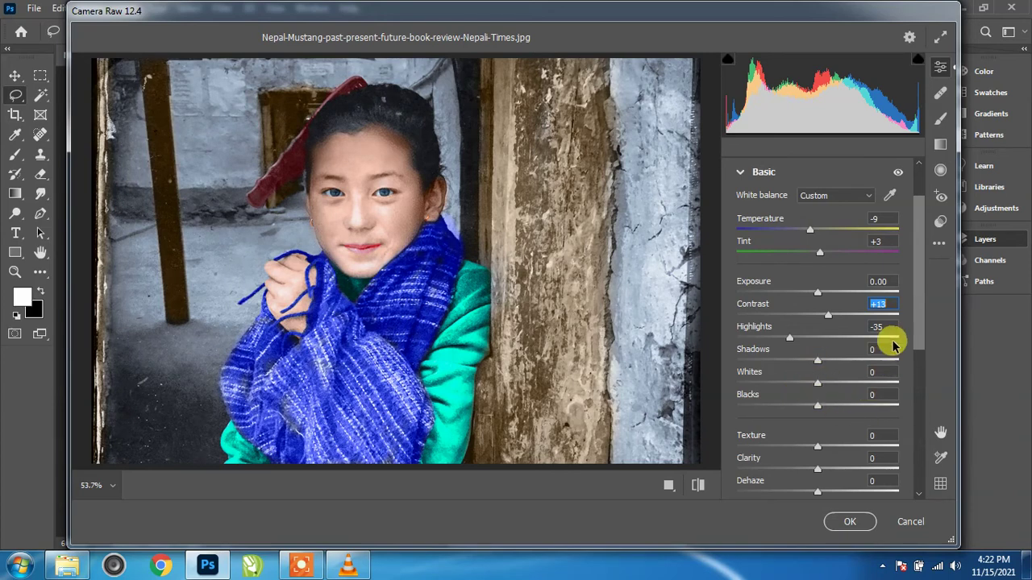
Lower Clarity to -17 and raise Vibrance to +29 in the Basic panel.
scroll(921, 303, "down", 1)
left_click_drag(921, 304, 916, 375)
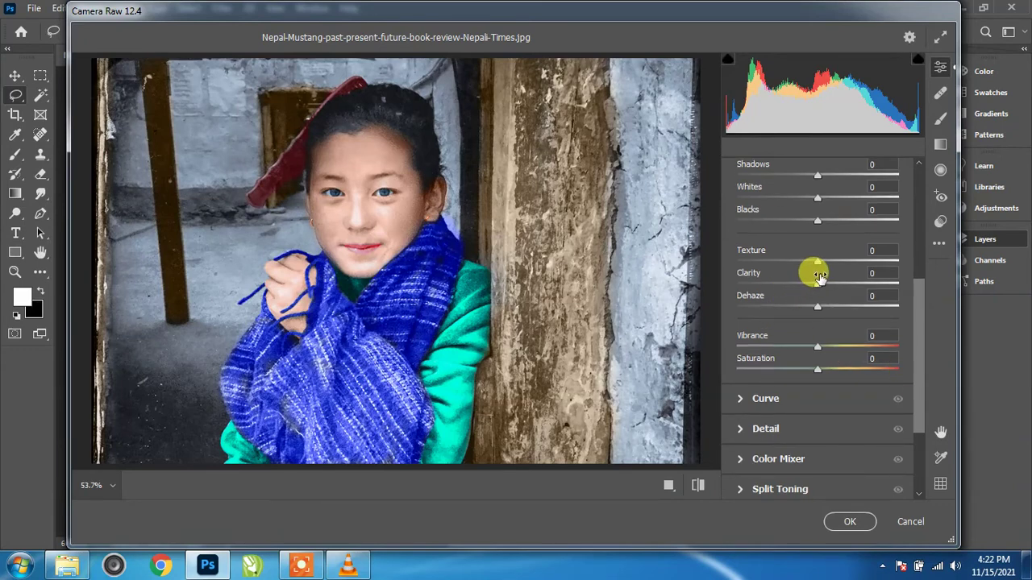
left_click_drag(819, 278, 807, 276)
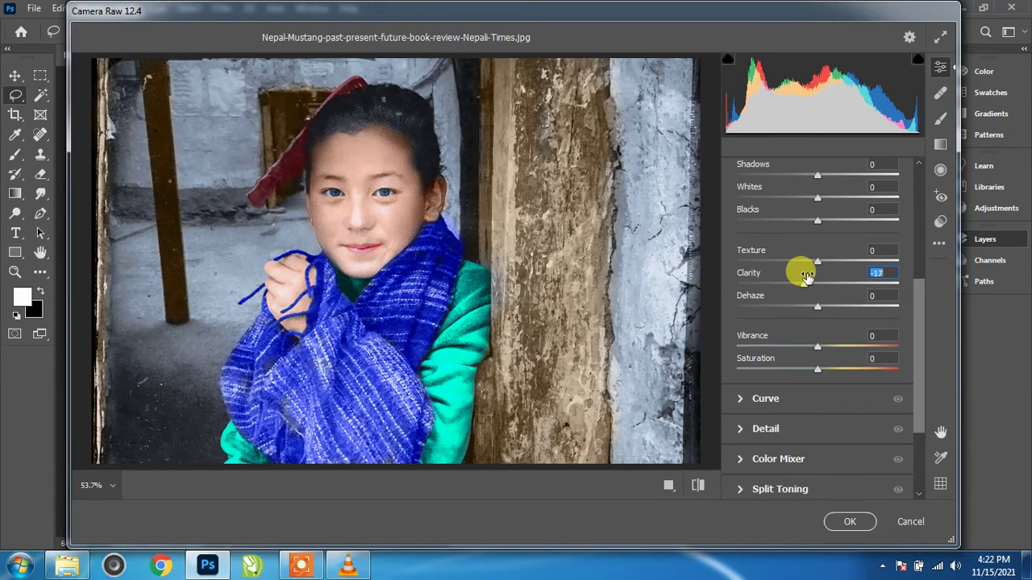
left_click_drag(922, 299, 921, 336)
left_click_drag(816, 252, 841, 250)
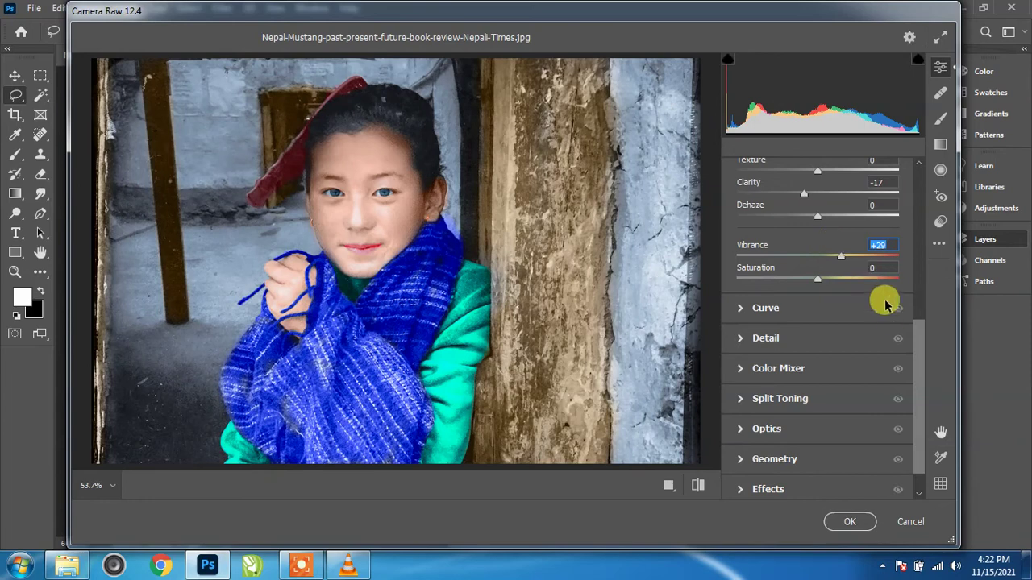
left_click_drag(916, 360, 882, 421)
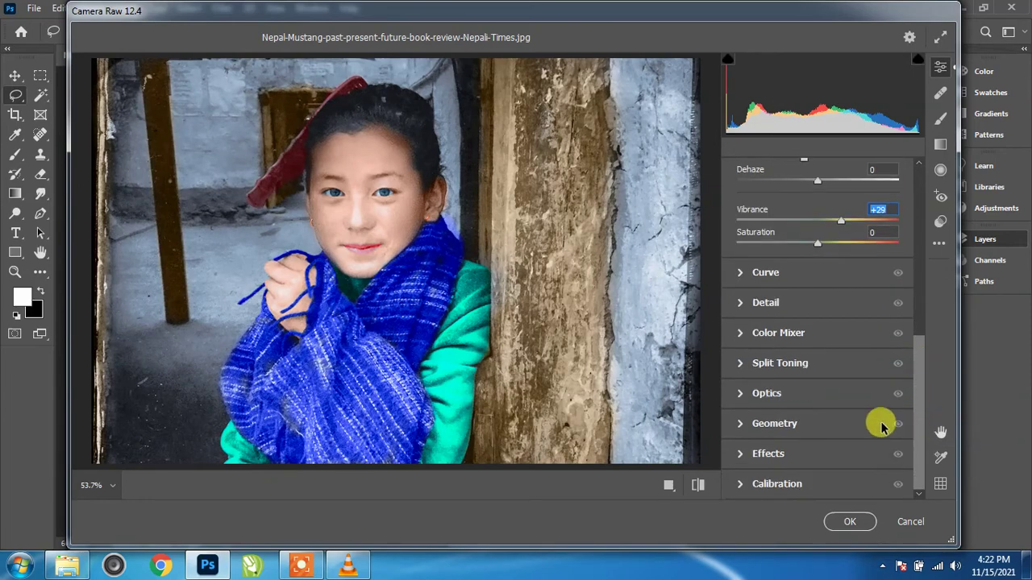
In the Color Mixer, set Oranges Saturation to +11 and Oranges Hue to +9.
left_click(743, 333)
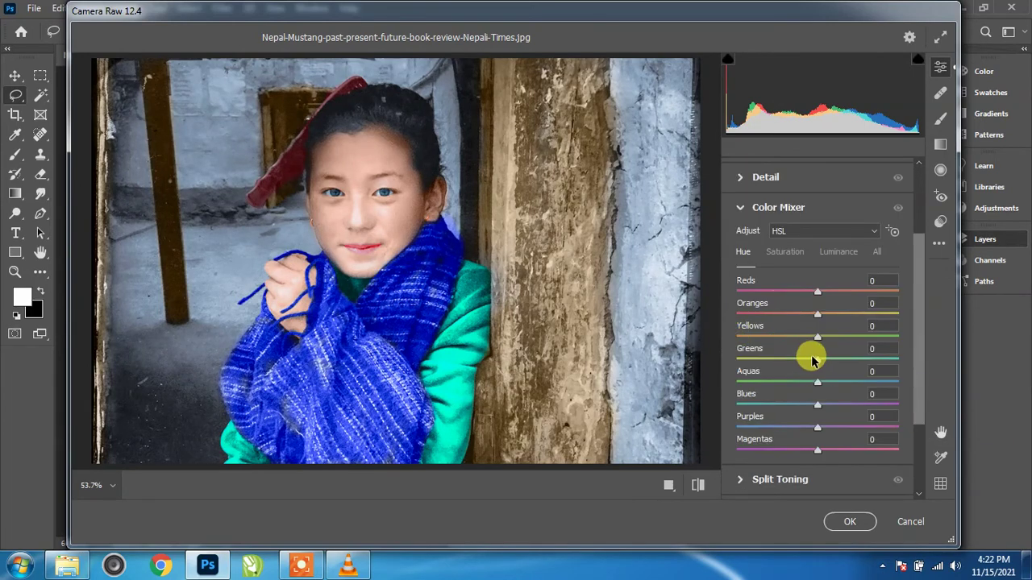
left_click(784, 252)
left_click_drag(817, 311, 831, 307)
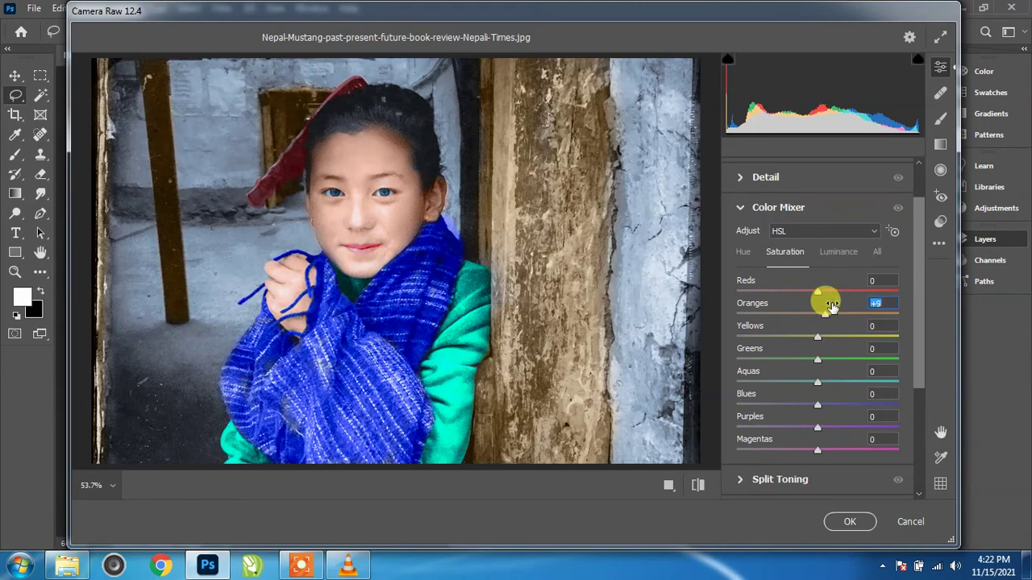
left_click(742, 252)
left_click_drag(818, 307, 823, 307)
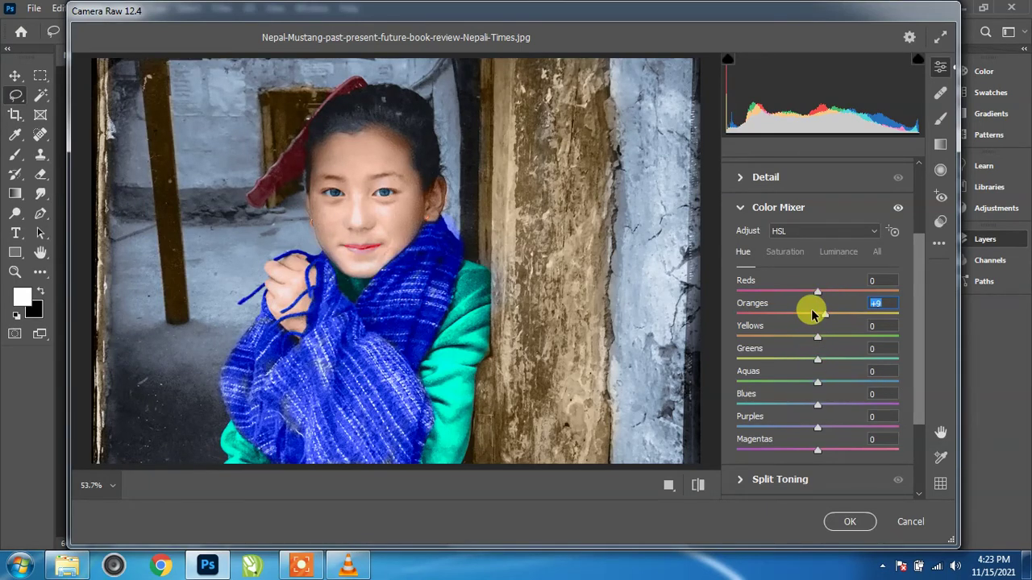
Raise Aquas Saturation to +21 and lower Aquas Luminance to -16.
left_click(784, 252)
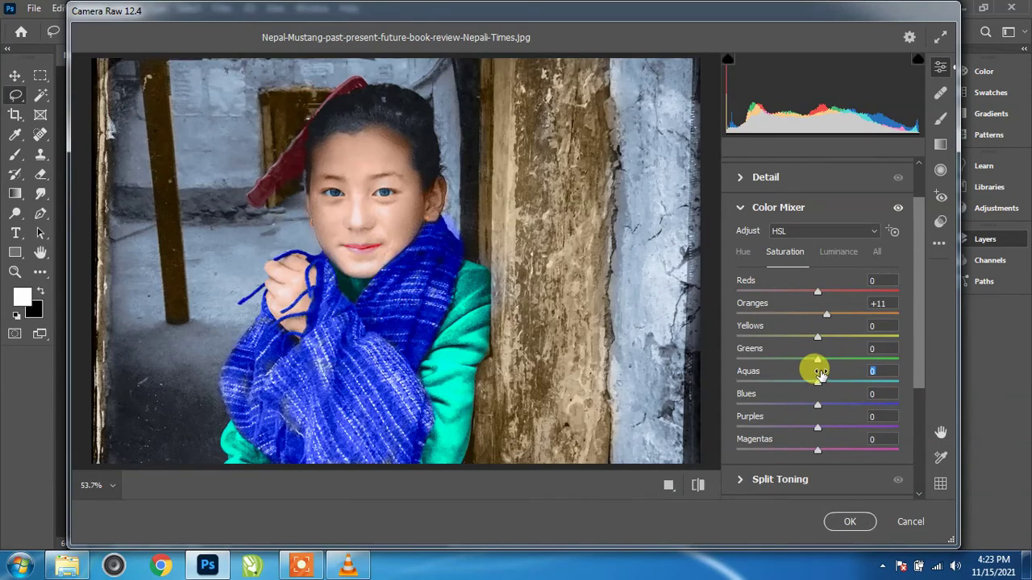
left_click_drag(819, 373, 837, 370)
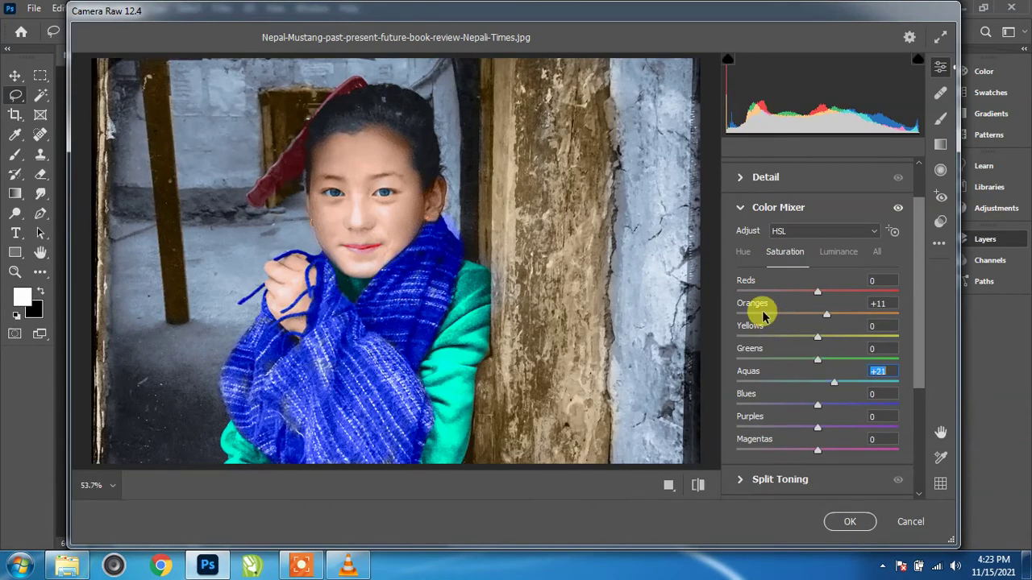
left_click(838, 251)
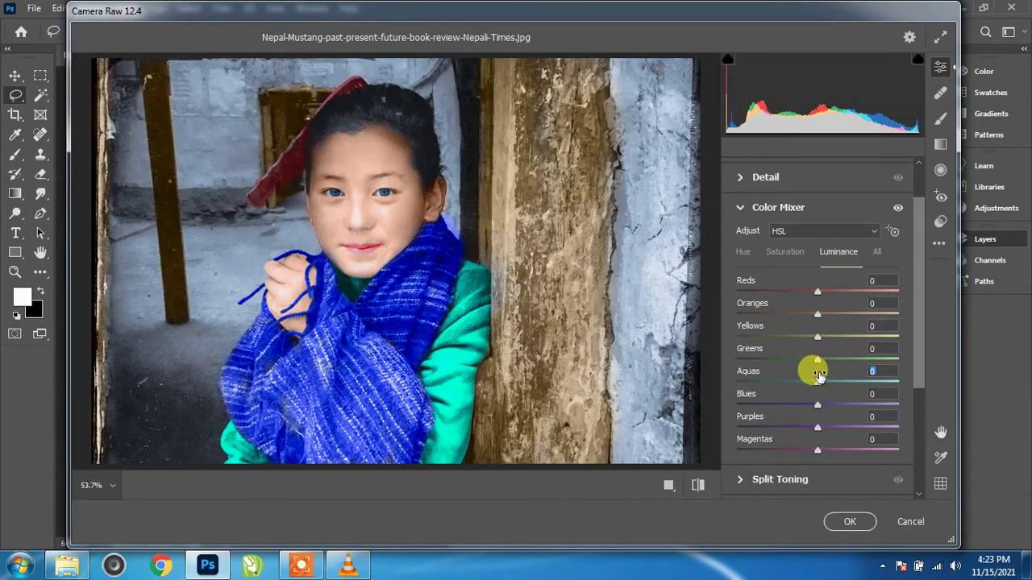
mouse_move(818, 375)
left_mouse_down()
mouse_move(795, 371)
mouse_move(819, 372)
mouse_move(810, 375)
left_mouse_up()
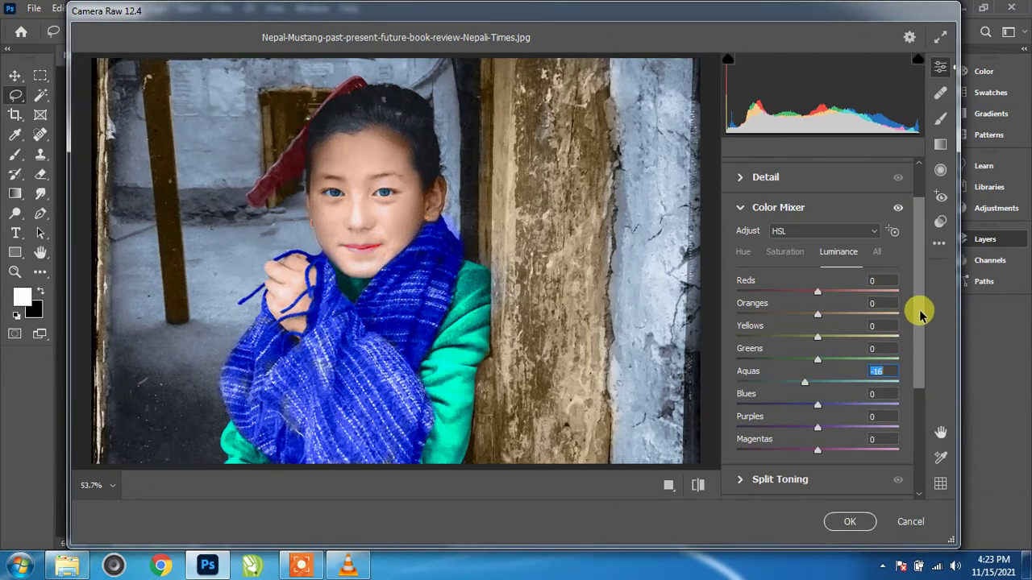
left_click_drag(917, 311, 923, 458)
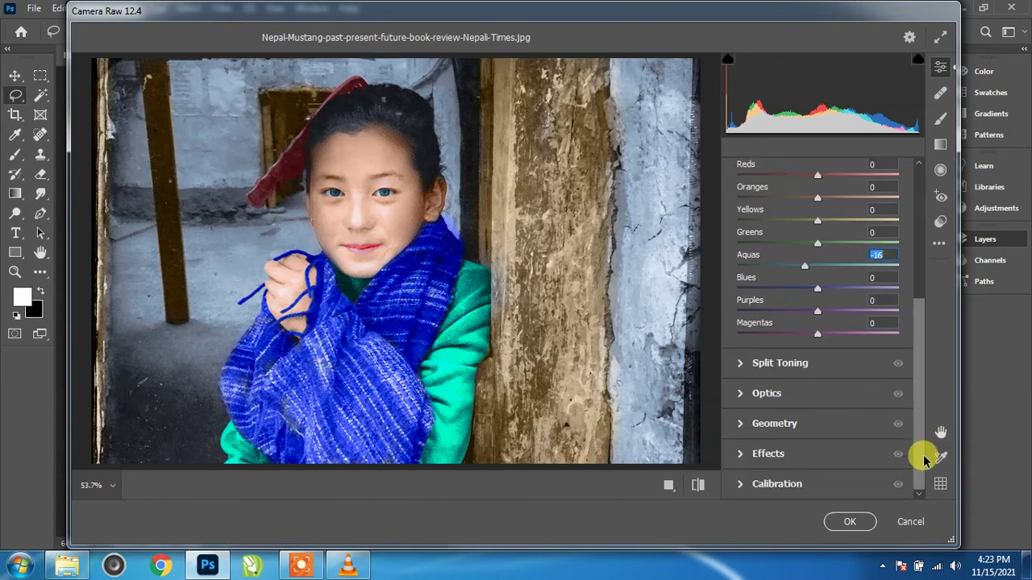
Set Calibration Shadows Tint +20, Red Hue +9, Blue Hue -2, Green Hue +13, then apply the grade.
left_click(742, 484)
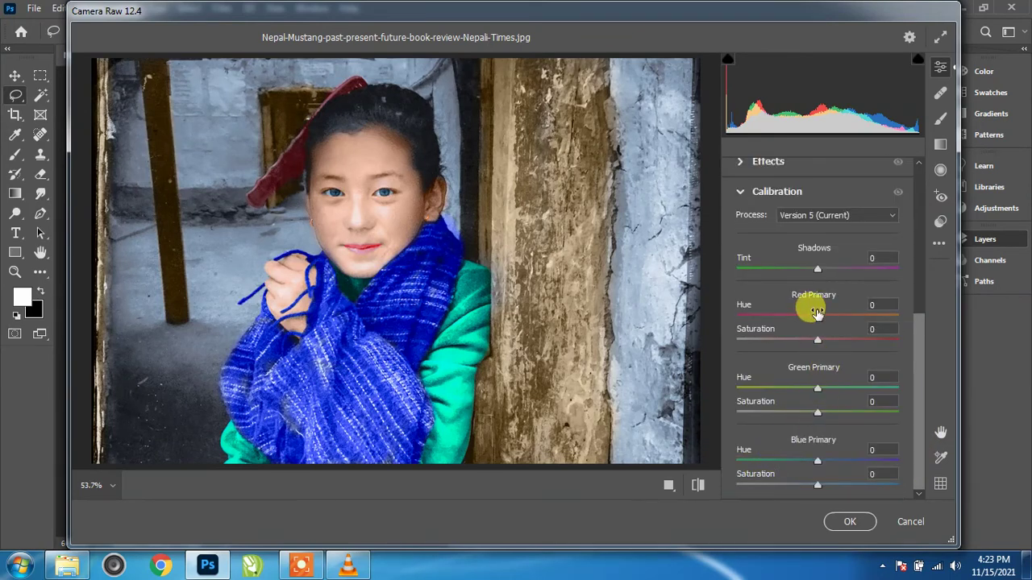
left_click_drag(824, 282, 834, 259)
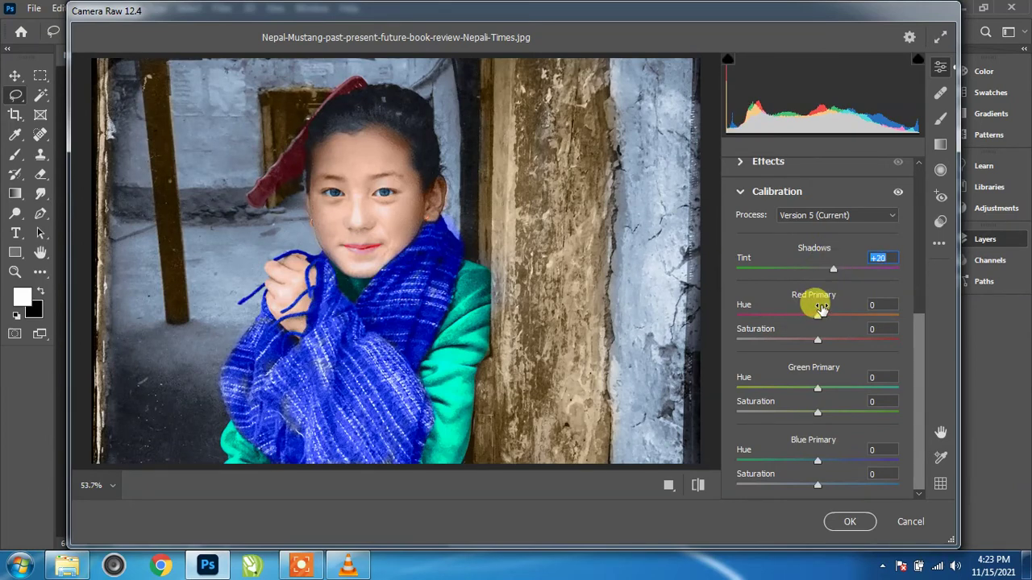
mouse_move(818, 315)
left_mouse_down()
mouse_move(828, 306)
mouse_move(827, 329)
left_mouse_up()
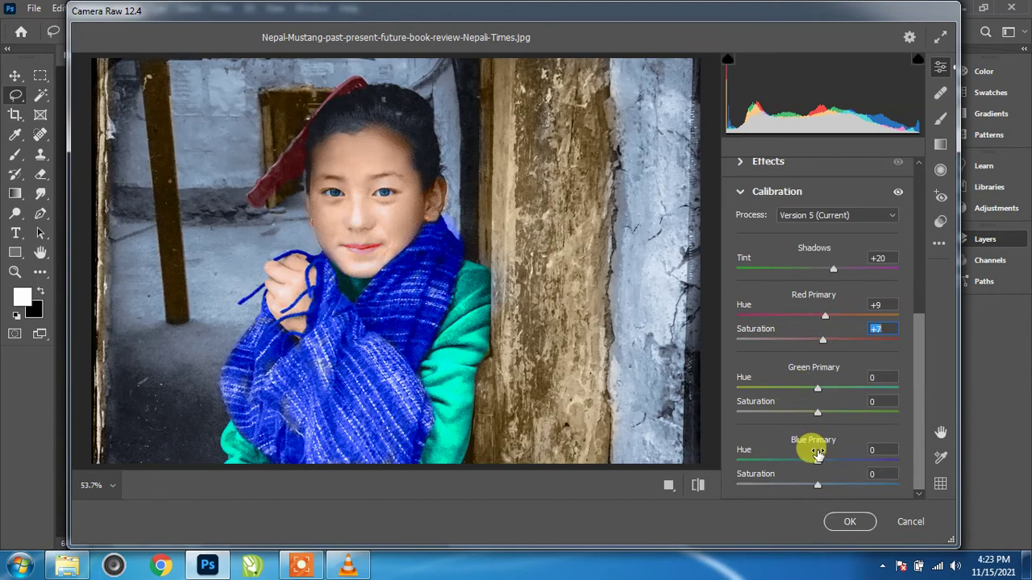
left_click_drag(820, 454, 817, 449)
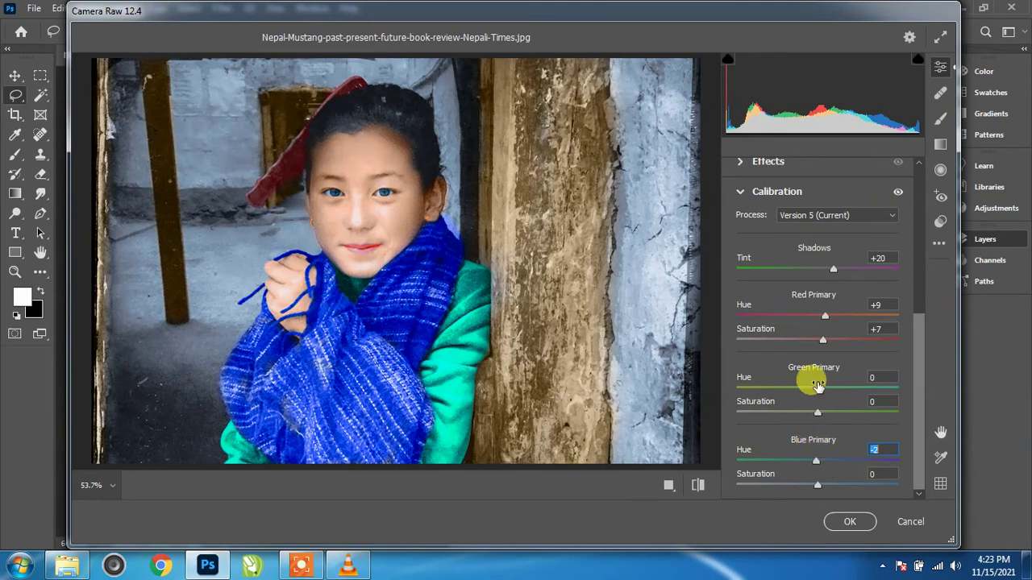
mouse_move(817, 388)
left_mouse_down()
mouse_move(797, 385)
mouse_move(828, 385)
left_mouse_up()
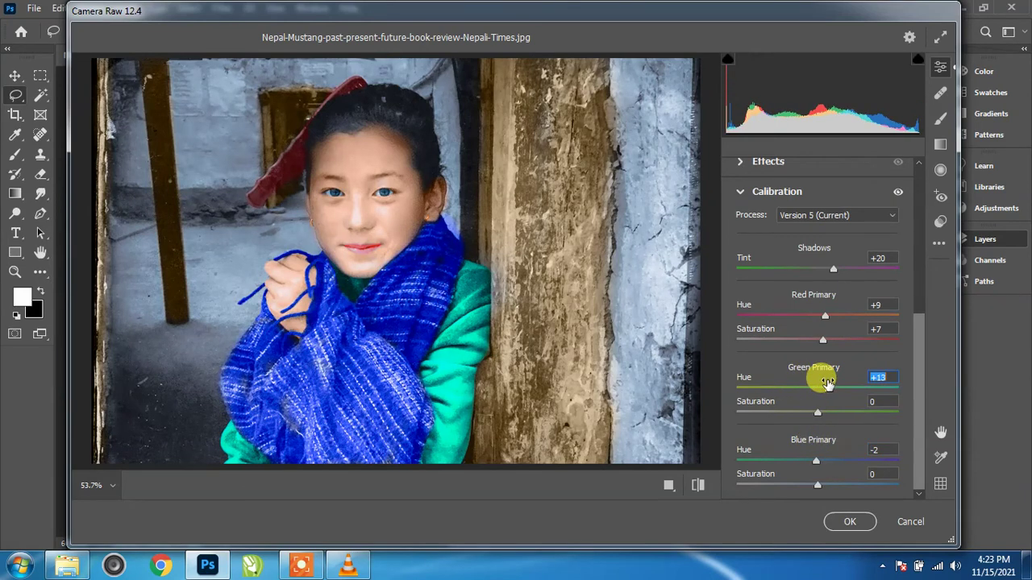
left_click(848, 521)
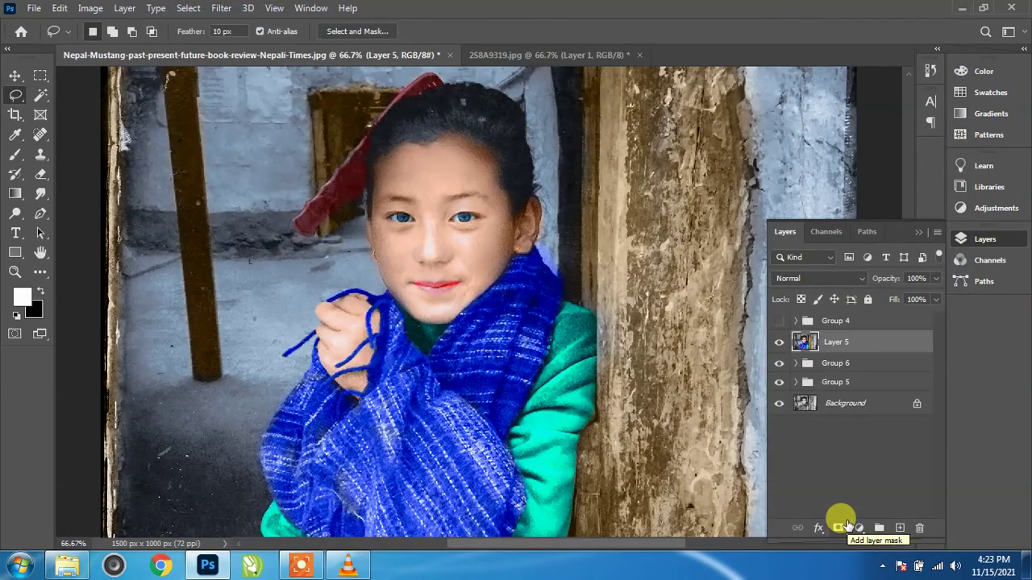
Toggle between the black-and-white original and colorized result, then view the image full-screen, zoomed in.
key("ctrl+minus")
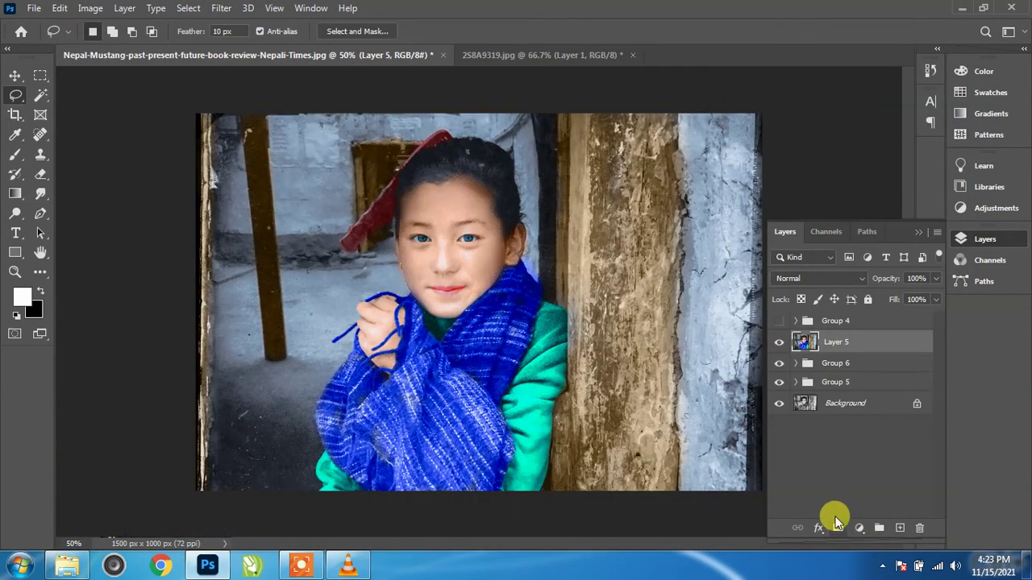
left_click(777, 403, "alt")
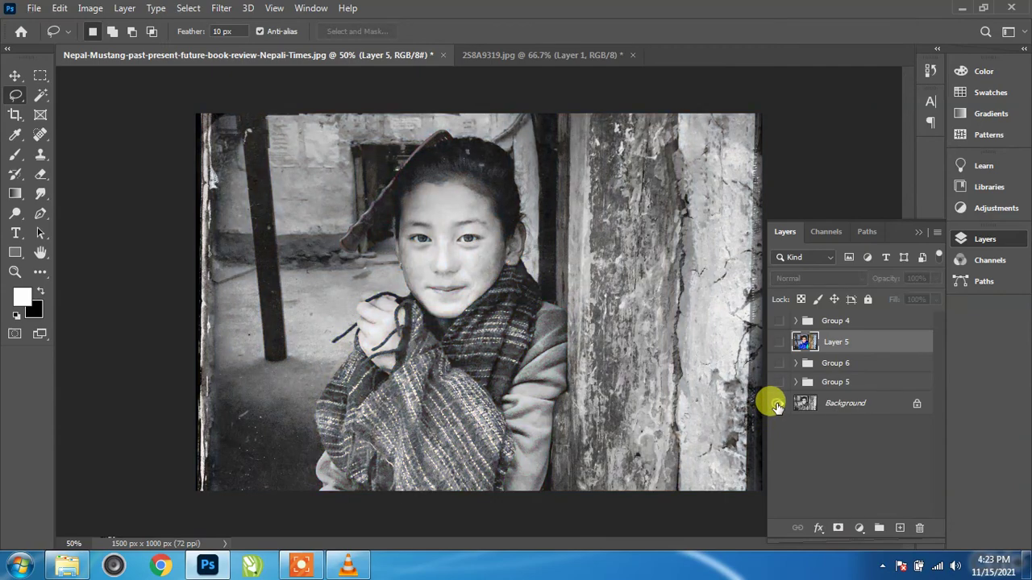
left_click(777, 403, "alt")
left_click(778, 405, "alt")
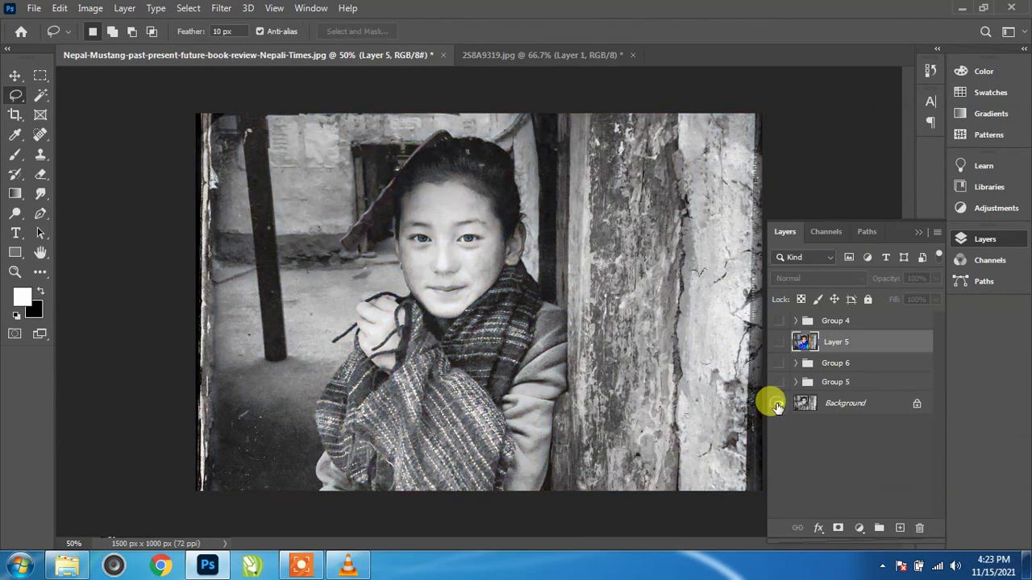
left_click(777, 405, "alt")
left_click(777, 405, "alt")
left_click(777, 405, "alt")
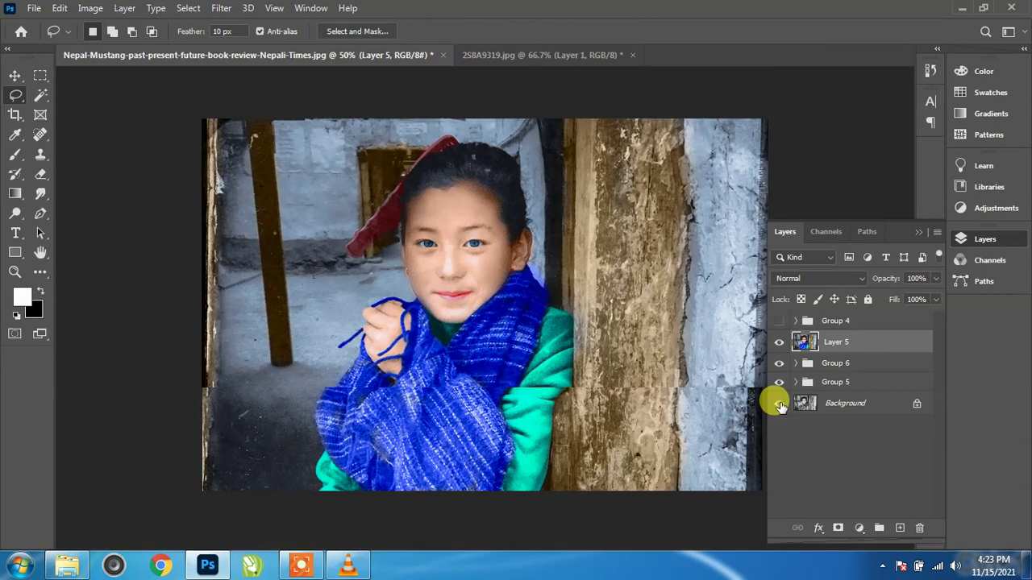
key("ctrl+1")
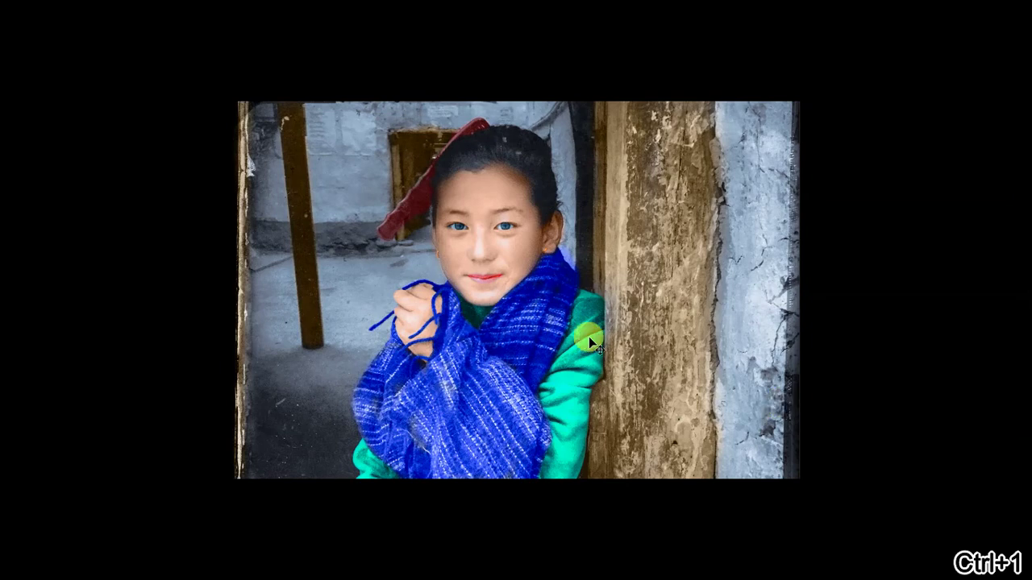
key("ctrl+plus")
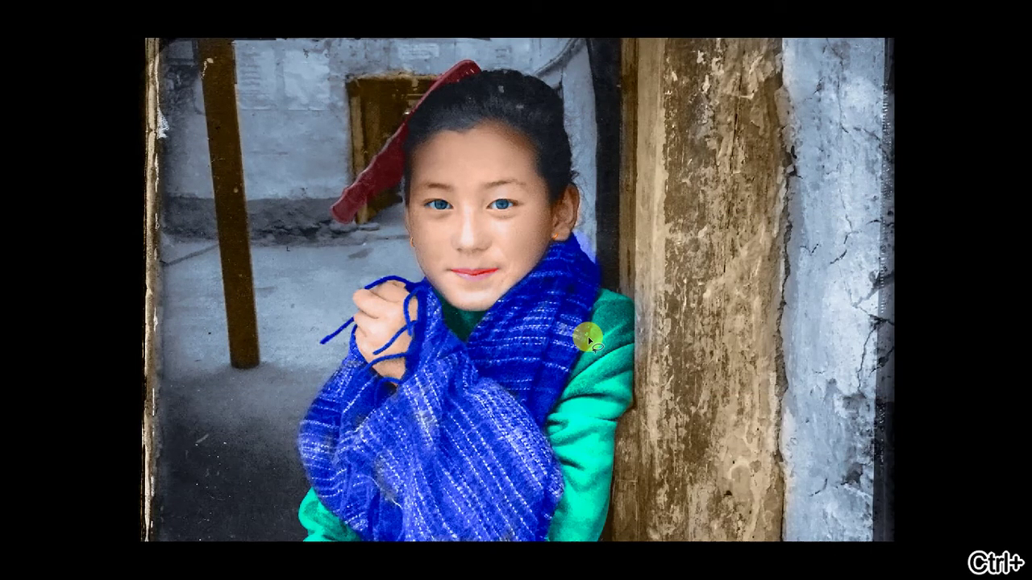